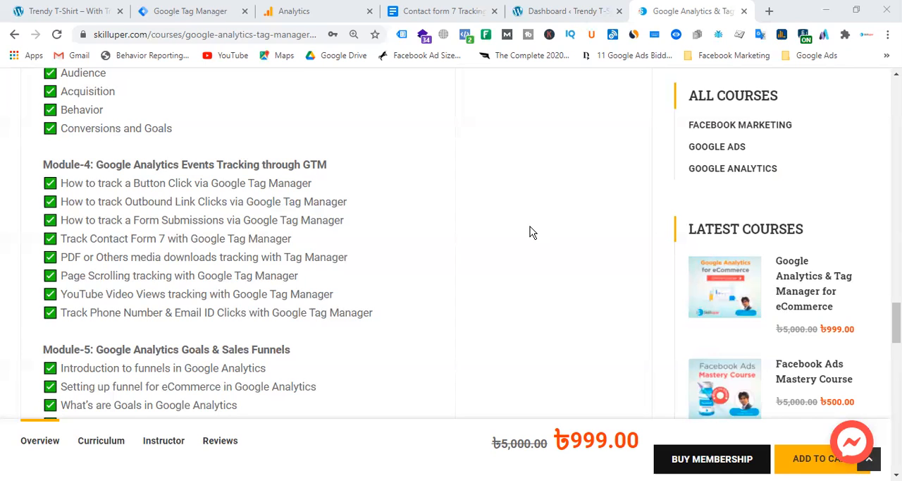
Step: Open the revesoft.com website in a new browser tab
{"action": "left_click", "coordinate": [769, 12]}
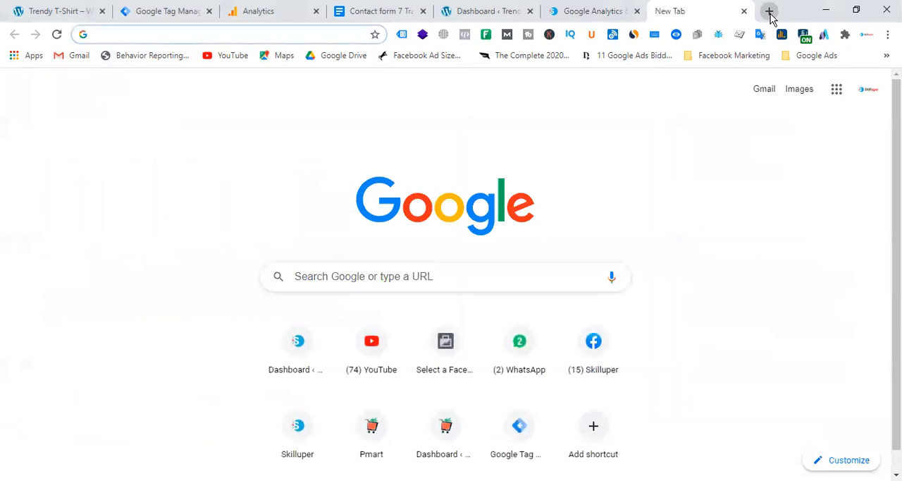
{"action": "type", "text": "reve"}
{"action": "key", "text": "Return"}
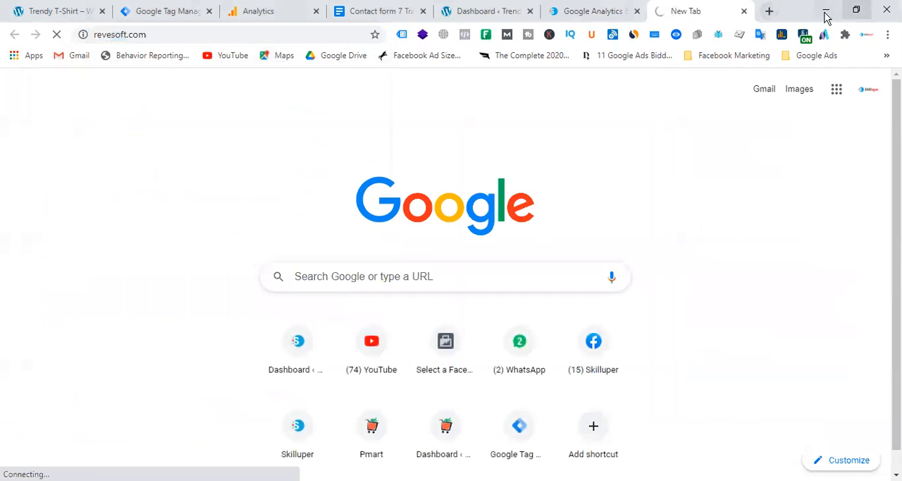
Step: Search Google for "ahz associates" in a new tab, open the ahzassociates.co.uk result, and return to the REVE Systems site
{"action": "left_click", "coordinate": [769, 13]}
{"action": "type", "text": "ah"}
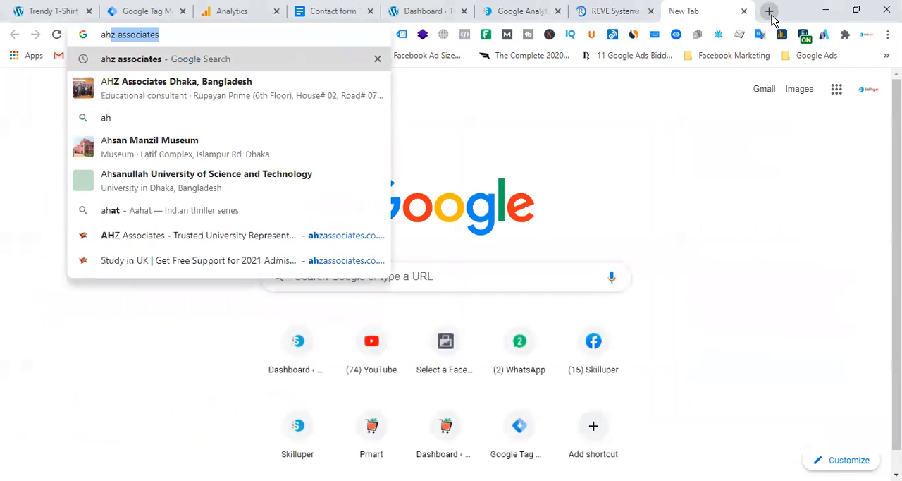
{"action": "type", "text": "z"}
{"action": "key", "text": "Return"}
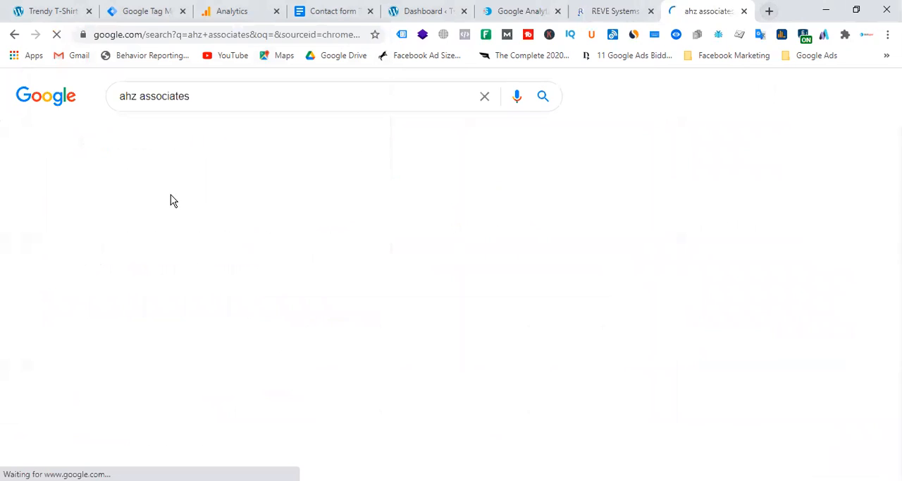
{"action": "left_click", "coordinate": [624, 12]}
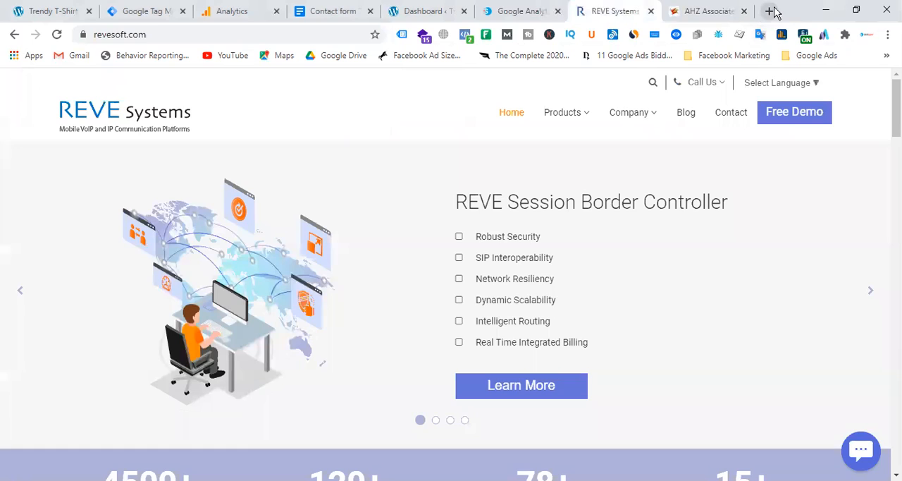
Step: Open daraz.com.bd in another new tab, then return to the REVE Systems site
{"action": "left_click", "coordinate": [769, 11]}
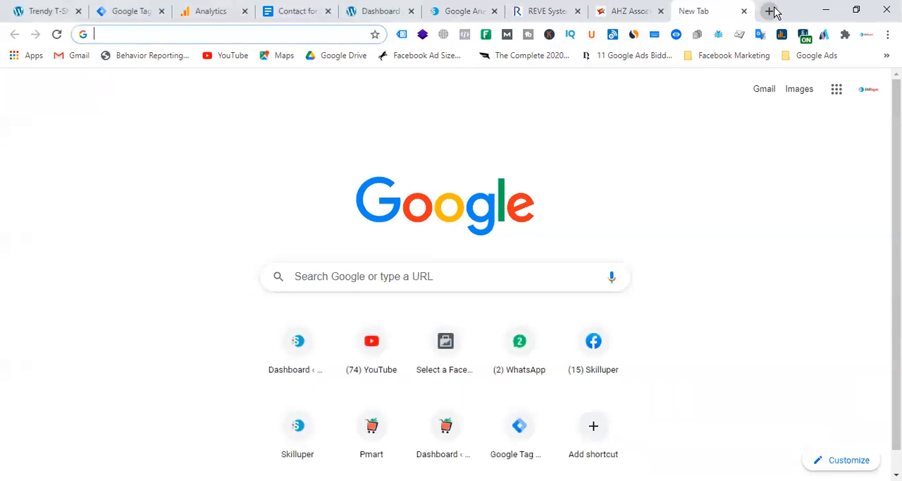
{"action": "type", "text": "dara"}
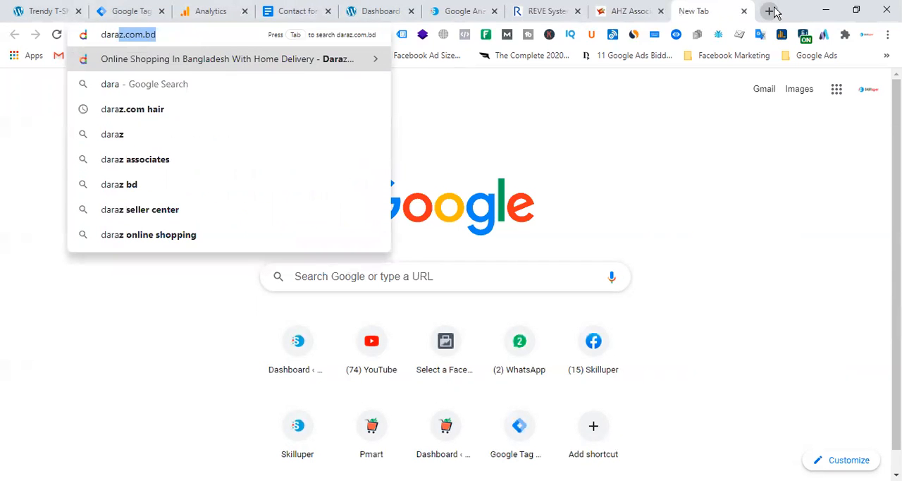
{"action": "key", "text": "Return"}
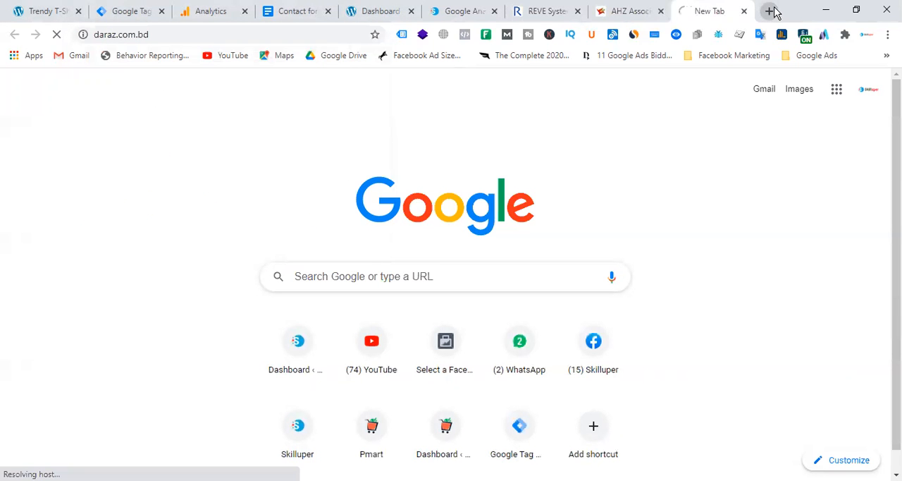
{"action": "left_click", "coordinate": [546, 12]}
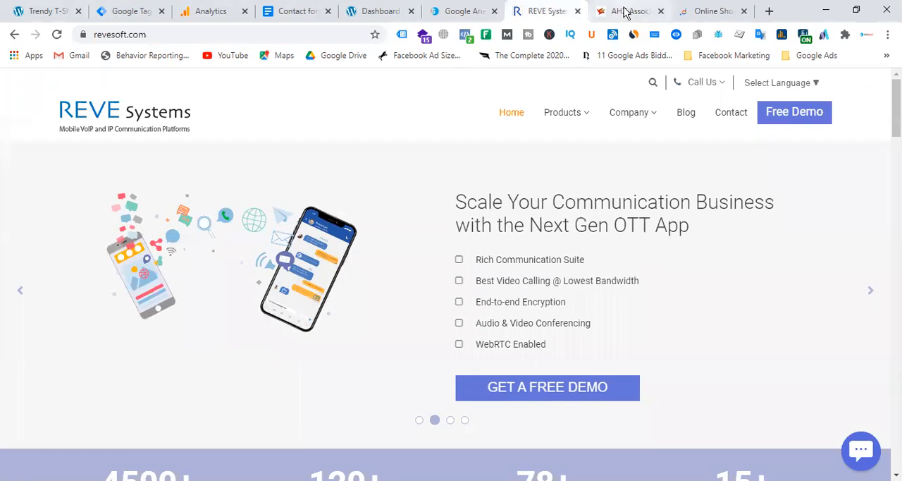
Step: Look over the AHZ Associates home page, including its welcome and services sections
{"action": "left_click", "coordinate": [624, 11]}
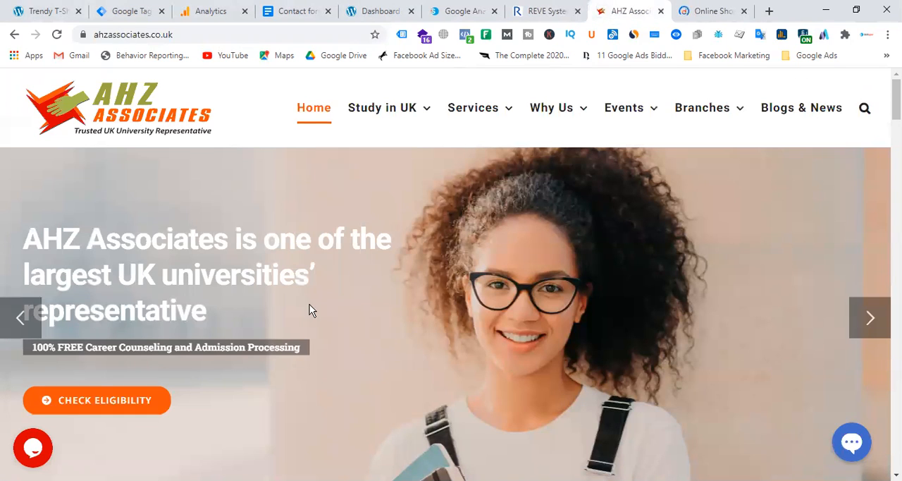
{"action": "scroll", "coordinate": [366, 300], "scroll_direction": "down", "scroll_amount": 6}
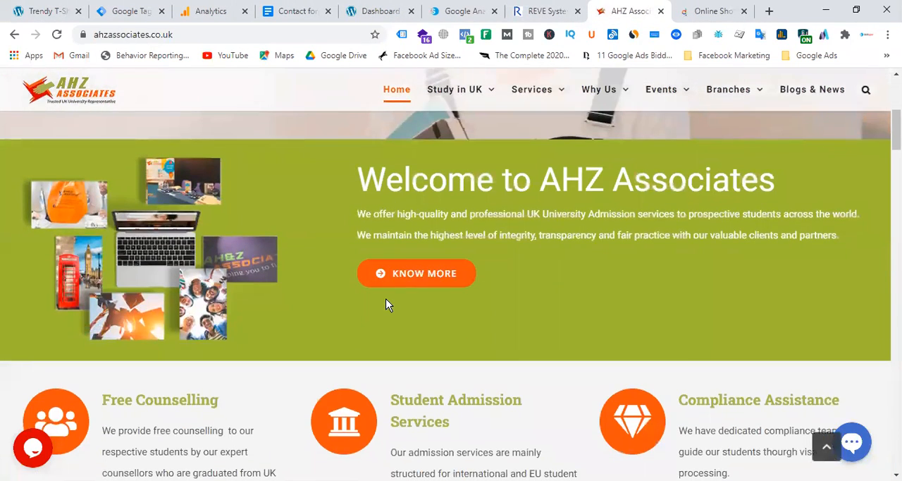
{"action": "scroll", "coordinate": [386, 304], "scroll_direction": "up", "scroll_amount": 1}
Step: Browse the Daraz home page and open the product page of the P47 foldable Bluetooth headphones
{"action": "left_click", "coordinate": [709, 10]}
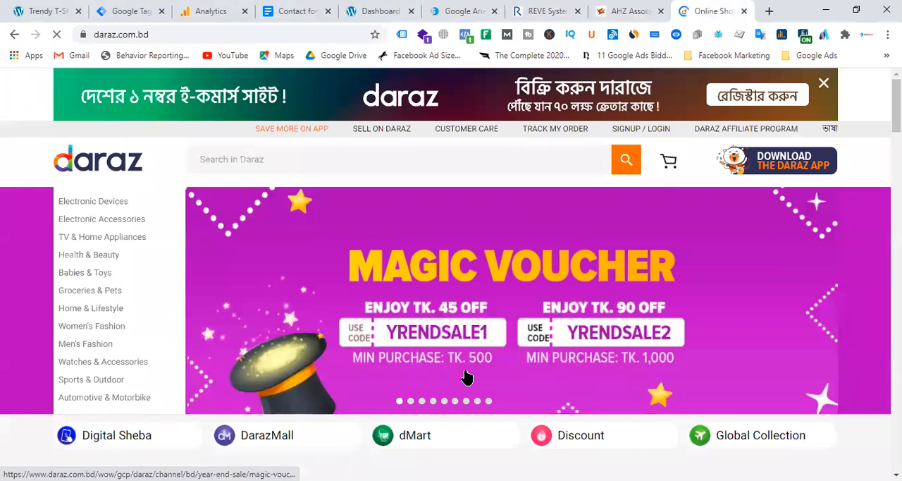
{"action": "scroll", "coordinate": [463, 295], "scroll_direction": "down", "scroll_amount": 5}
{"action": "scroll", "coordinate": [464, 296], "scroll_direction": "up", "scroll_amount": 5}
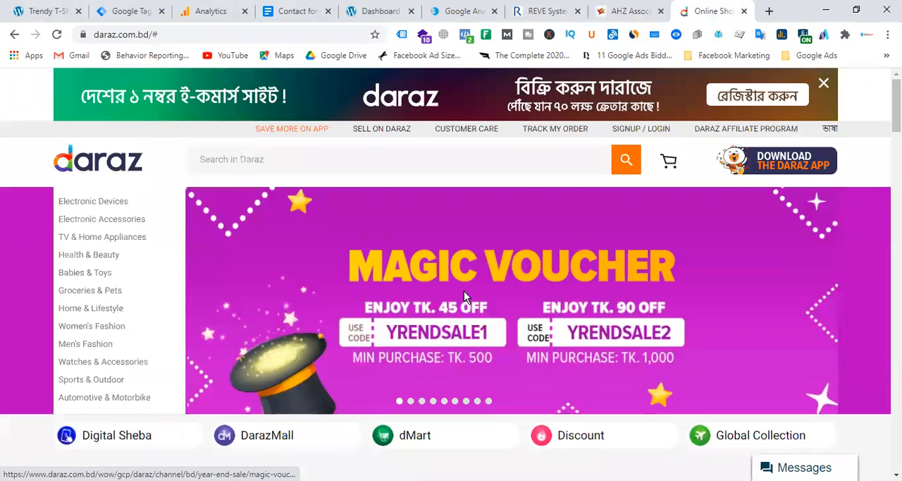
{"action": "scroll", "coordinate": [463, 296], "scroll_direction": "down", "scroll_amount": 5}
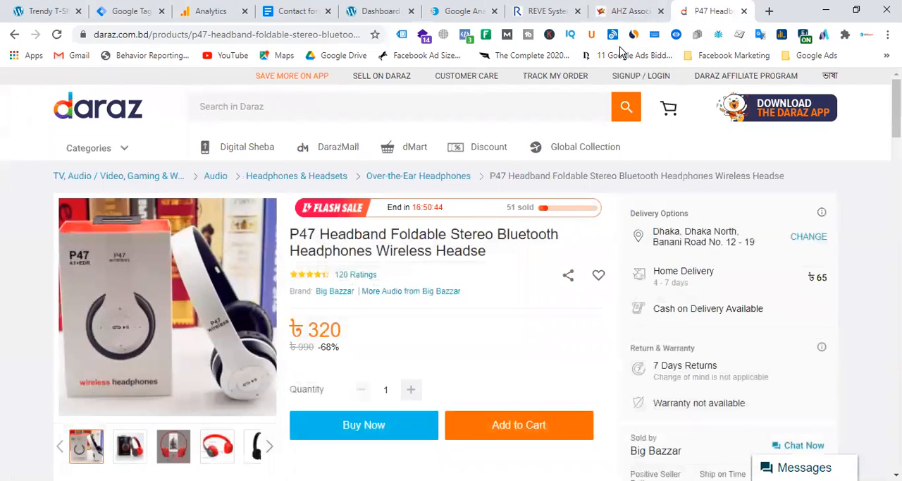
Step: Follow the Check Eligibility call to action on the AHZ Associates home page and examine the application form
{"action": "left_click", "coordinate": [627, 11]}
{"action": "scroll", "coordinate": [418, 366], "scroll_direction": "up", "scroll_amount": 4}
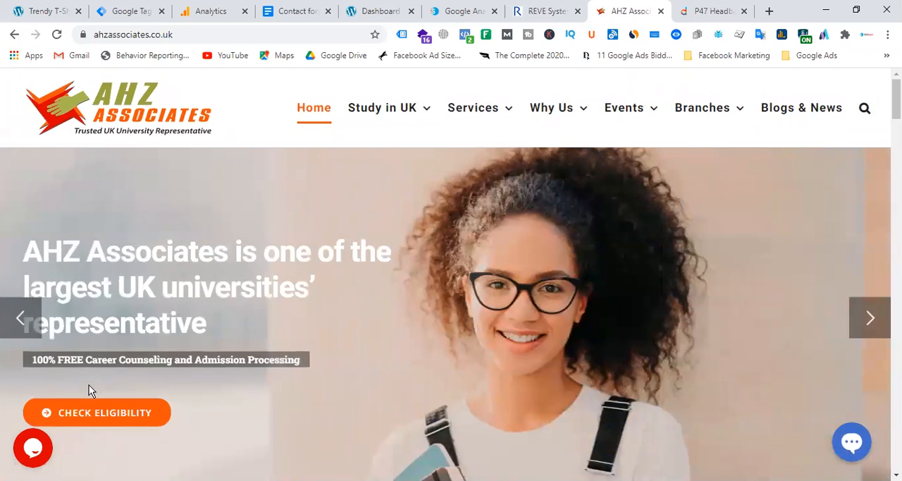
{"action": "left_click", "coordinate": [98, 405]}
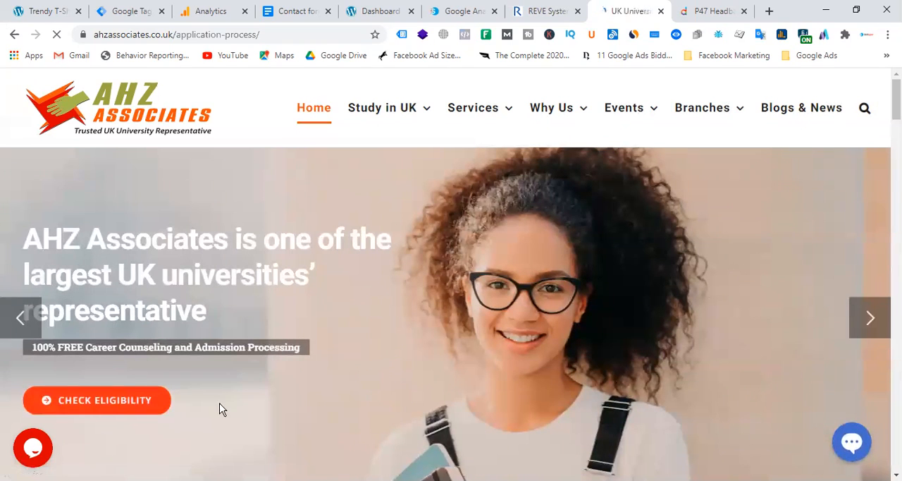
{"action": "scroll", "coordinate": [489, 270], "scroll_direction": "down", "scroll_amount": 4}
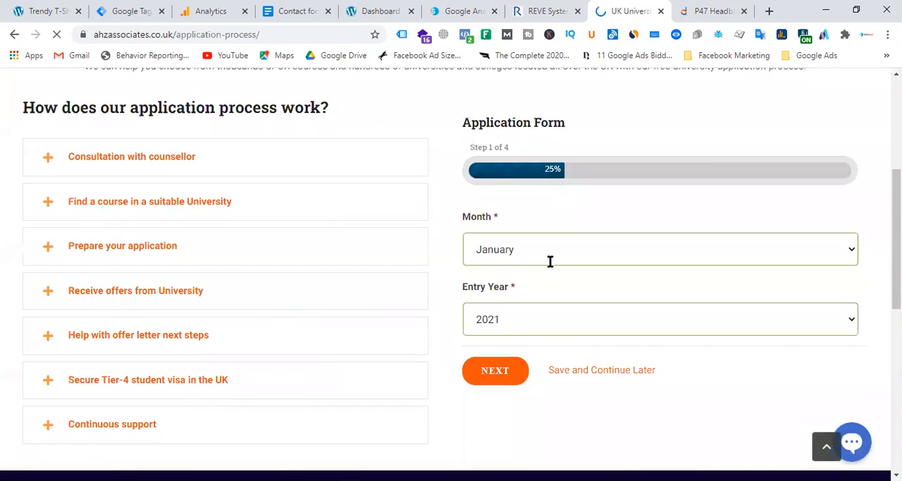
{"action": "scroll", "coordinate": [335, 274], "scroll_direction": "down", "scroll_amount": 1}
{"action": "scroll", "coordinate": [334, 274], "scroll_direction": "up", "scroll_amount": 5}
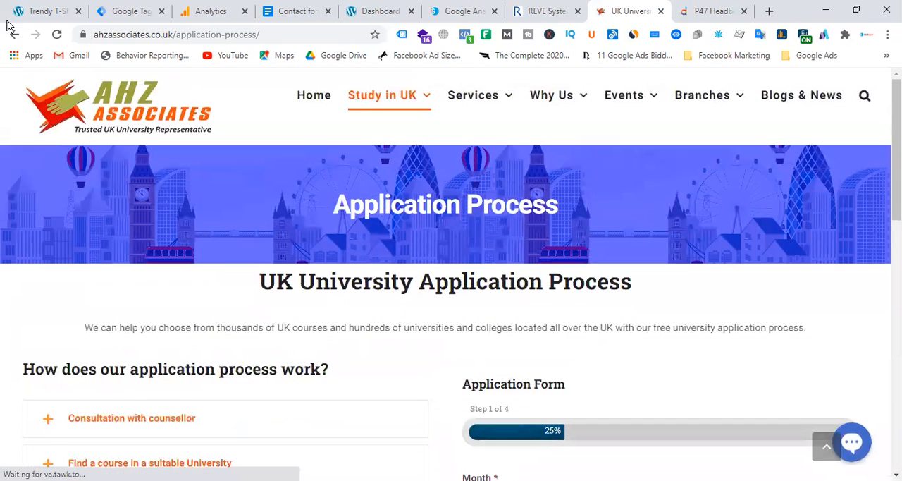
{"action": "scroll", "coordinate": [670, 338], "scroll_direction": "down", "scroll_amount": 3}
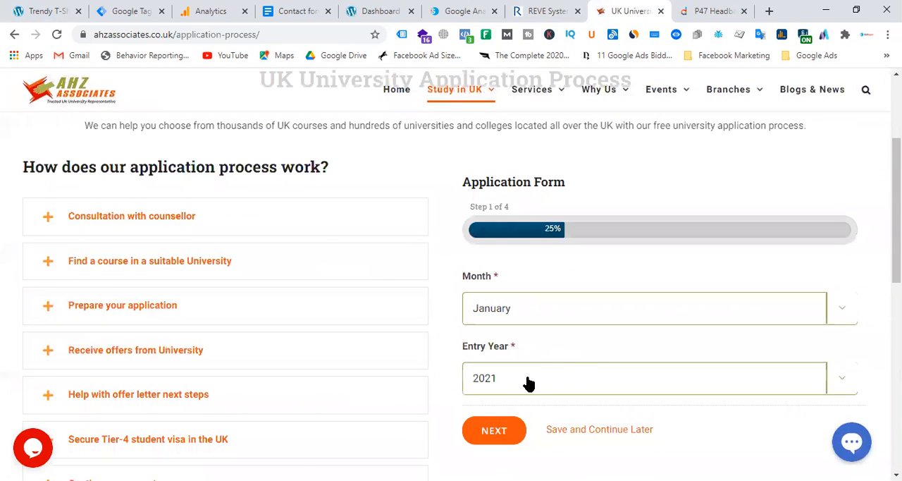
Step: Return to the AHZ Associates home page and follow the Apply Now call to action on the January 2021 courses slide
{"action": "left_click", "coordinate": [15, 35]}
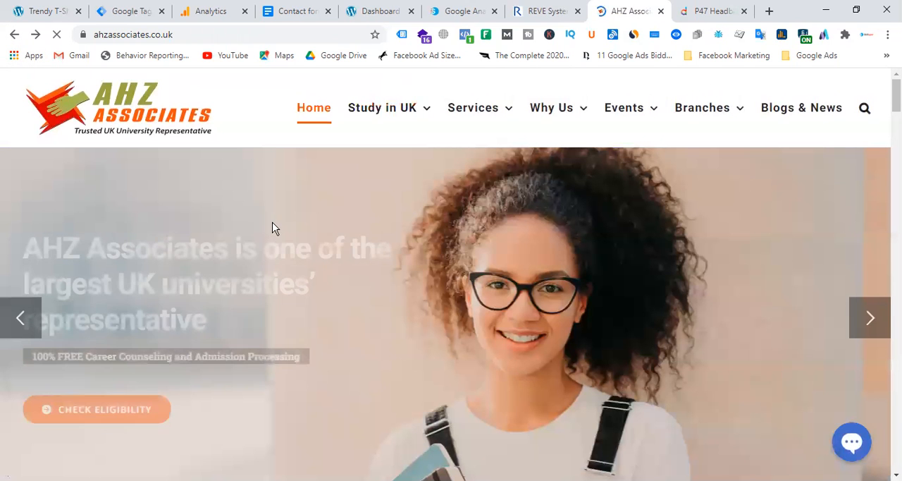
{"action": "scroll", "coordinate": [276, 320], "scroll_direction": "down", "scroll_amount": 2}
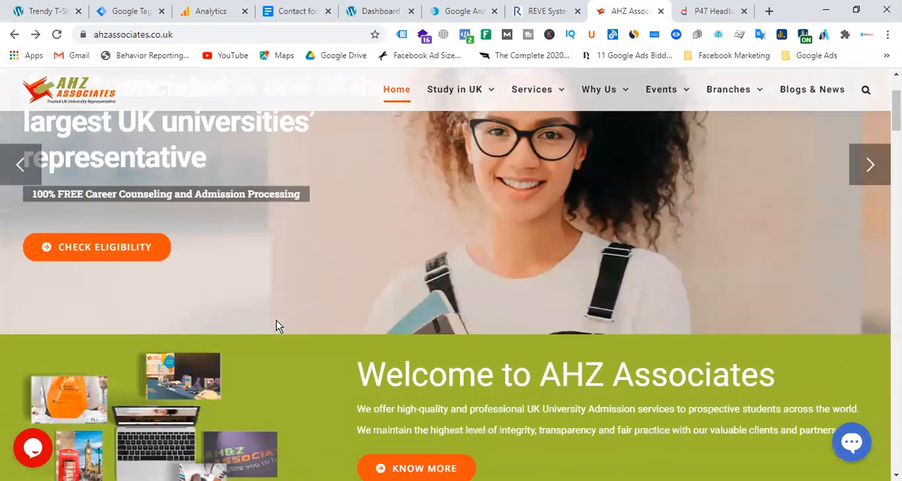
{"action": "left_click", "coordinate": [14, 176]}
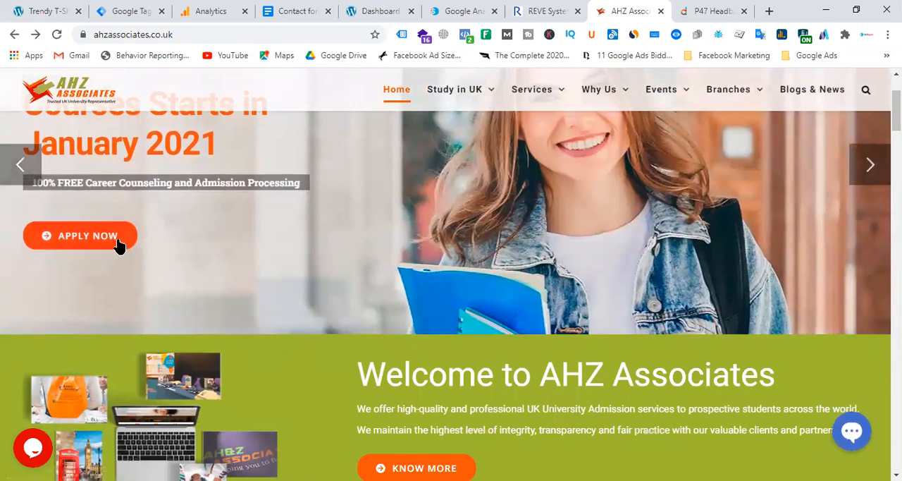
{"action": "left_click", "coordinate": [119, 239]}
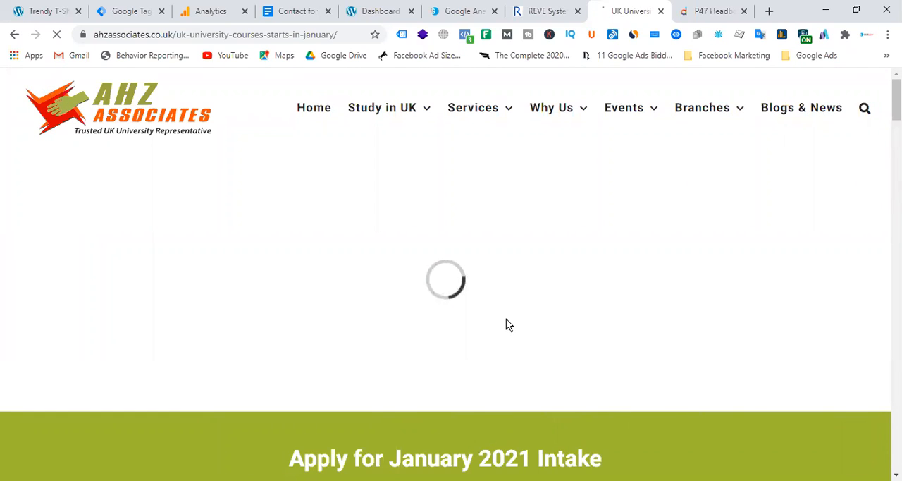
{"action": "scroll", "coordinate": [557, 275], "scroll_direction": "down", "scroll_amount": 5}
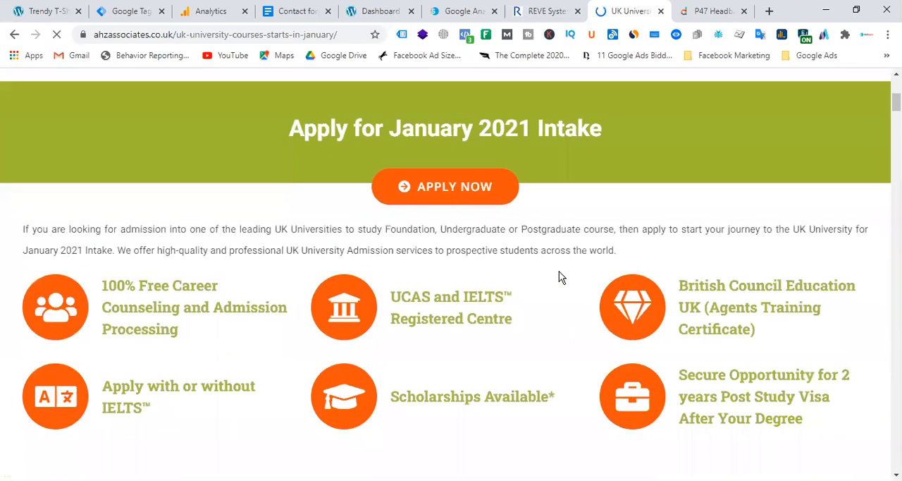
{"action": "scroll", "coordinate": [560, 276], "scroll_direction": "up", "scroll_amount": 5}
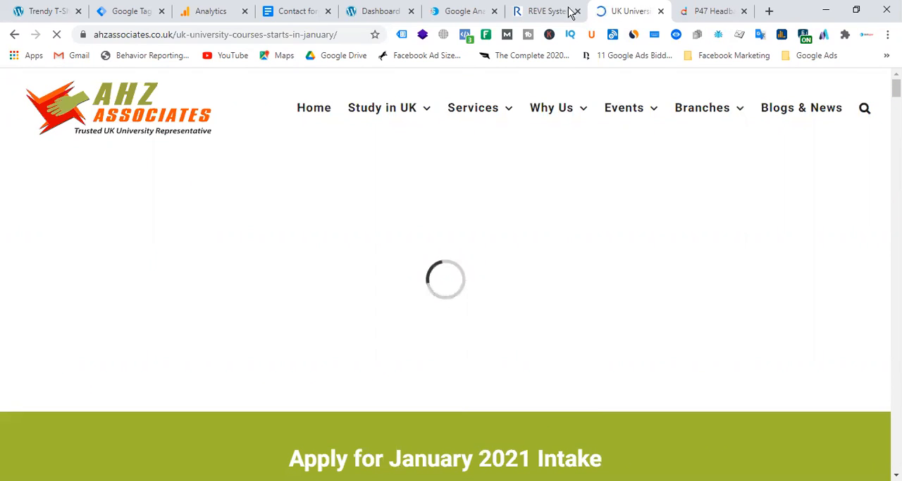
Step: Compare the REVE Systems home page, the AHZ January intake page and the Daraz headphones page
{"action": "left_click", "coordinate": [544, 10]}
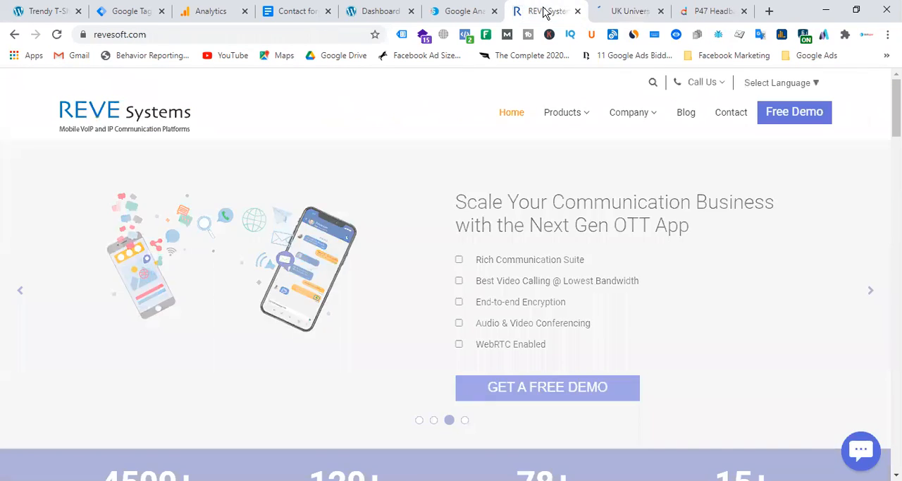
{"action": "left_click", "coordinate": [636, 12]}
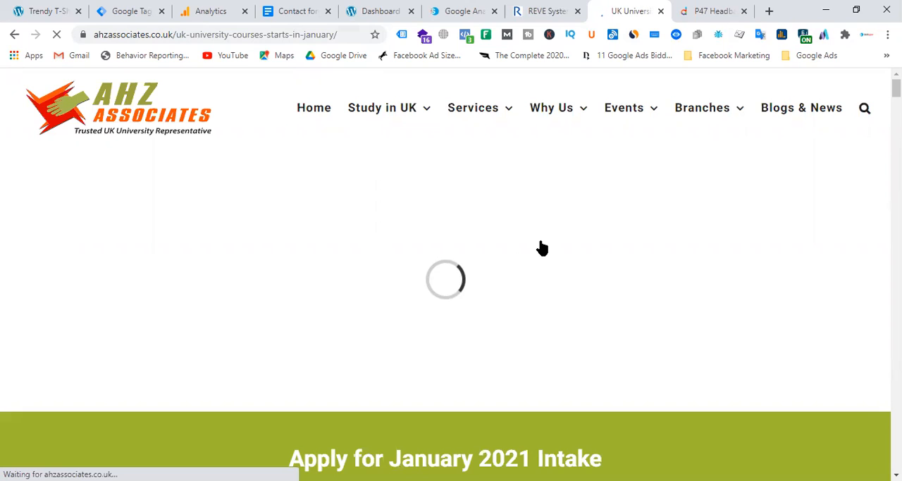
{"action": "left_click", "coordinate": [347, 28]}
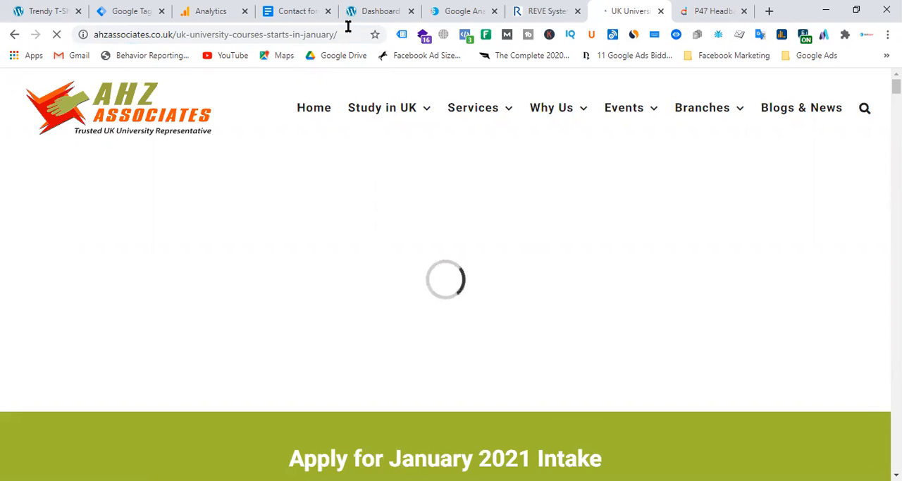
{"action": "left_click", "coordinate": [713, 13]}
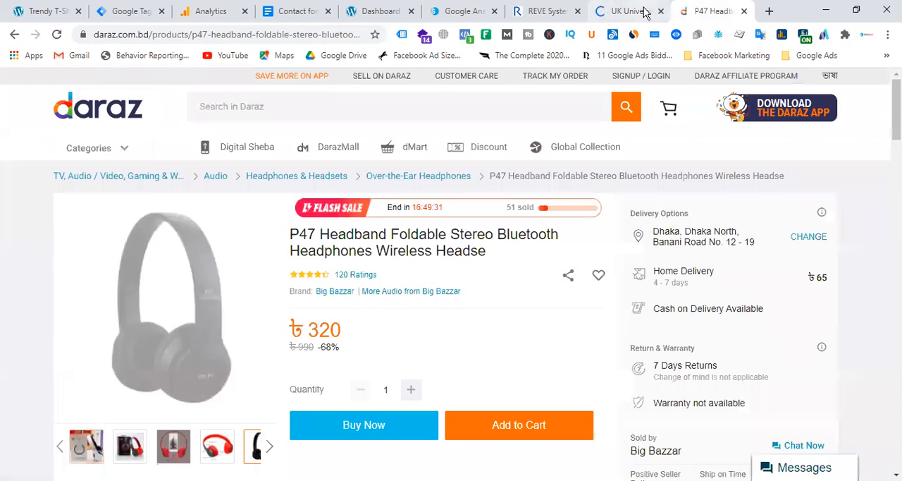
Step: Examine the university and course listings with their Apply Now buttons on the AHZ January intake page
{"action": "left_click", "coordinate": [643, 11]}
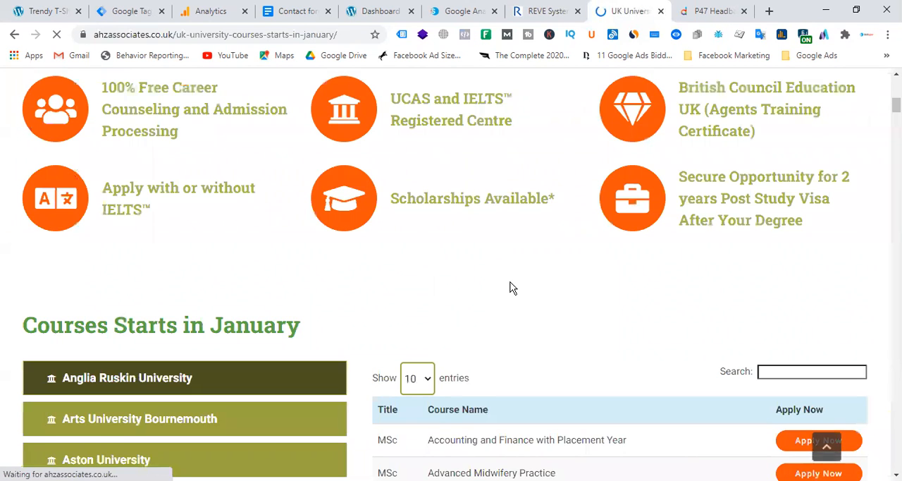
{"action": "scroll", "coordinate": [528, 306], "scroll_direction": "down", "scroll_amount": 4}
{"action": "scroll", "coordinate": [529, 303], "scroll_direction": "up", "scroll_amount": 5}
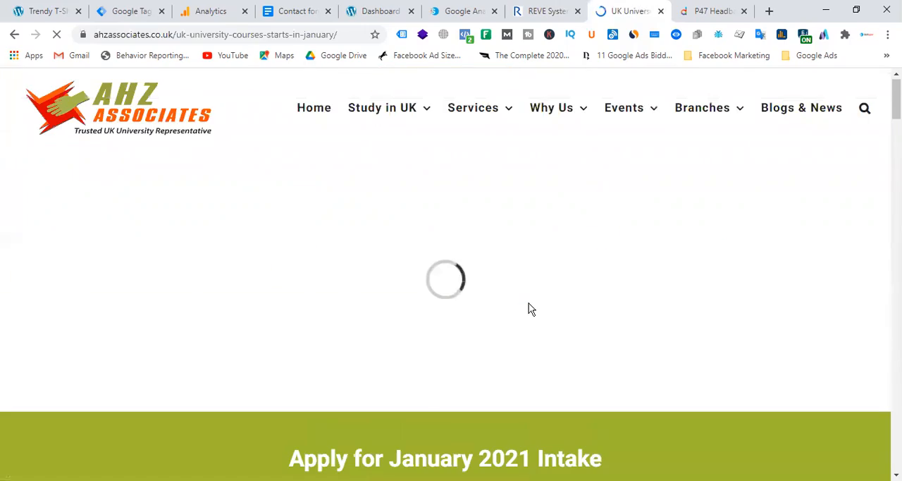
{"action": "scroll", "coordinate": [645, 257], "scroll_direction": "down", "scroll_amount": 20}
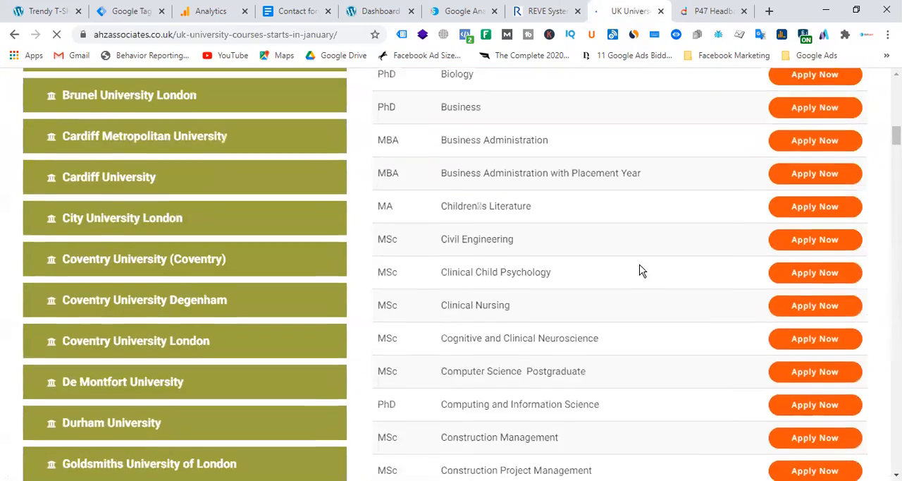
{"action": "scroll", "coordinate": [646, 326], "scroll_direction": "down", "scroll_amount": 20}
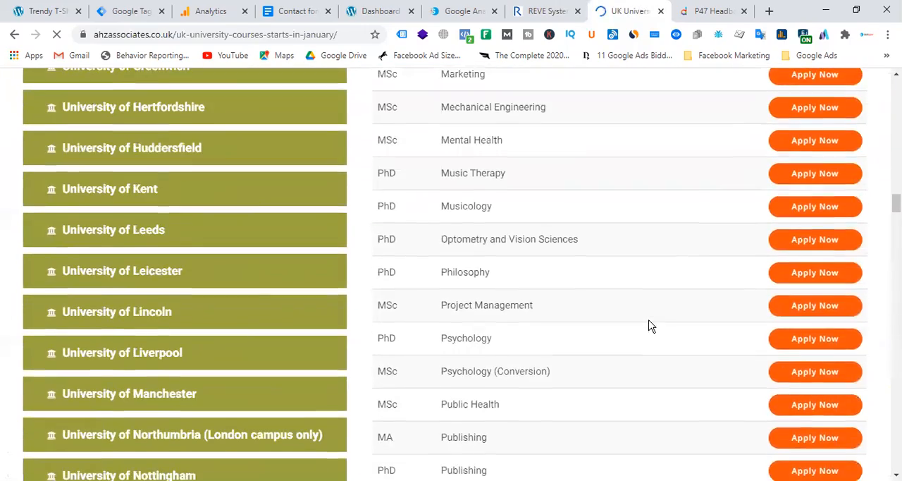
{"action": "scroll", "coordinate": [652, 324], "scroll_direction": "up", "scroll_amount": 20}
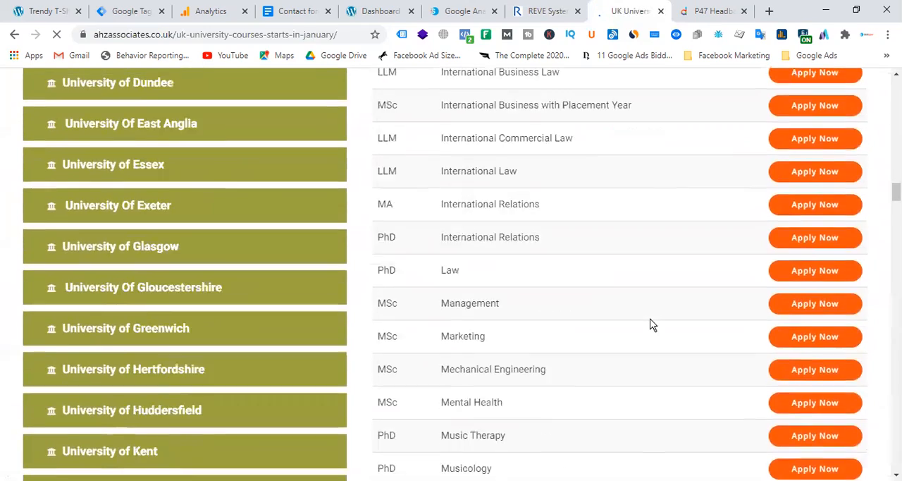
{"action": "scroll", "coordinate": [651, 324], "scroll_direction": "up", "scroll_amount": 5}
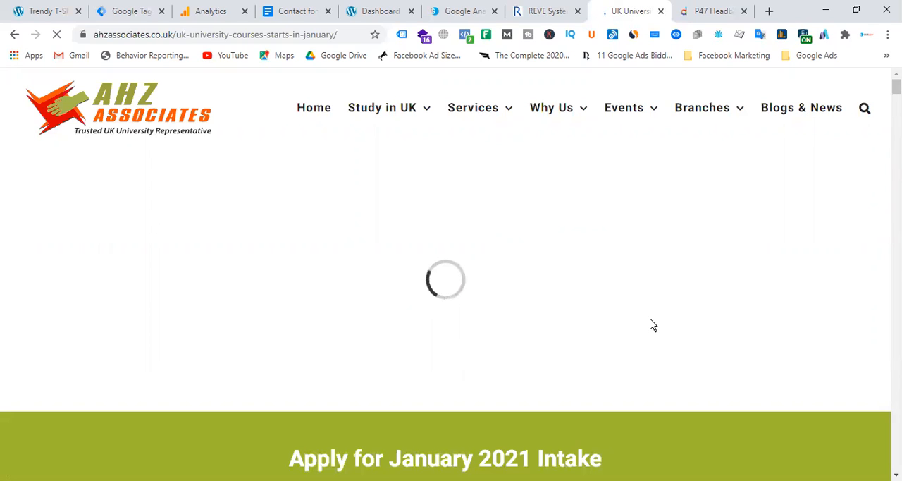
Step: Look over the admission banner and the January 2021 intake heading on the AHZ Associates courses page
{"action": "left_click", "coordinate": [347, 31]}
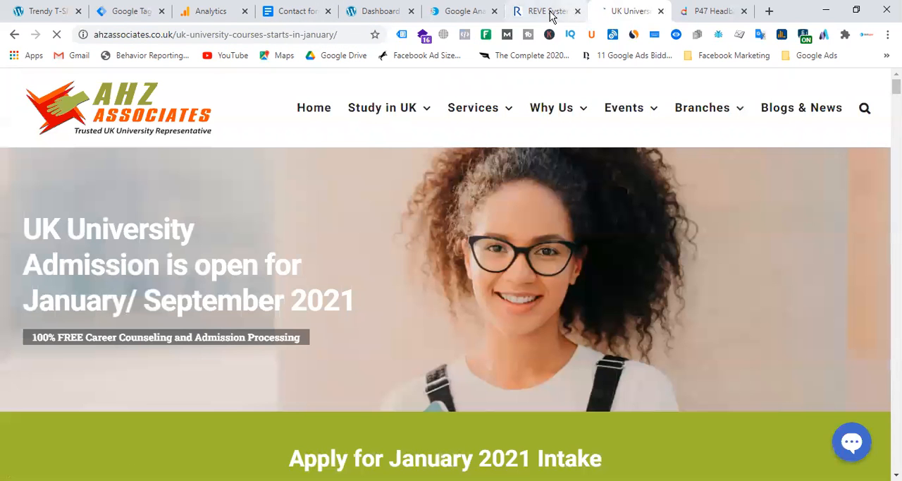
{"action": "scroll", "coordinate": [457, 267], "scroll_direction": "down", "scroll_amount": 4}
{"action": "scroll", "coordinate": [370, 196], "scroll_direction": "up", "scroll_amount": 4}
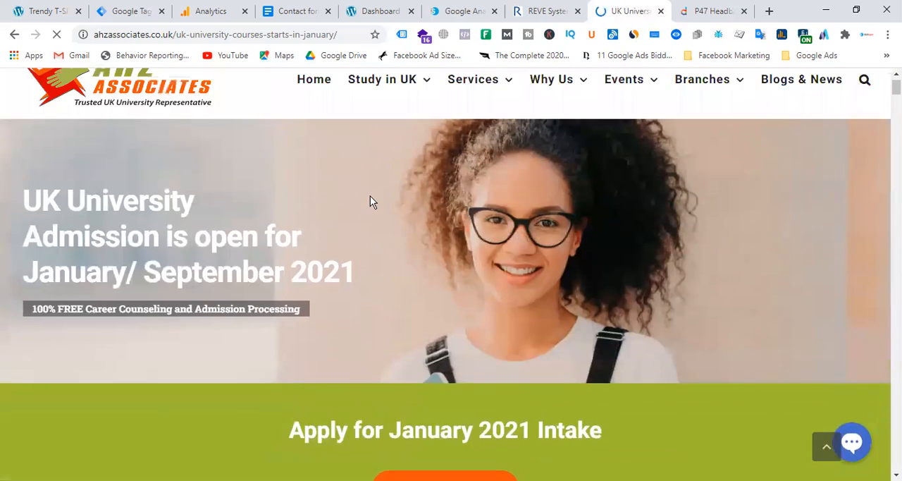
Step: Request a free demo of REVE SBC - Class 4 from the REVE Systems home page and examine the registration form's fields
{"action": "left_click", "coordinate": [568, 11]}
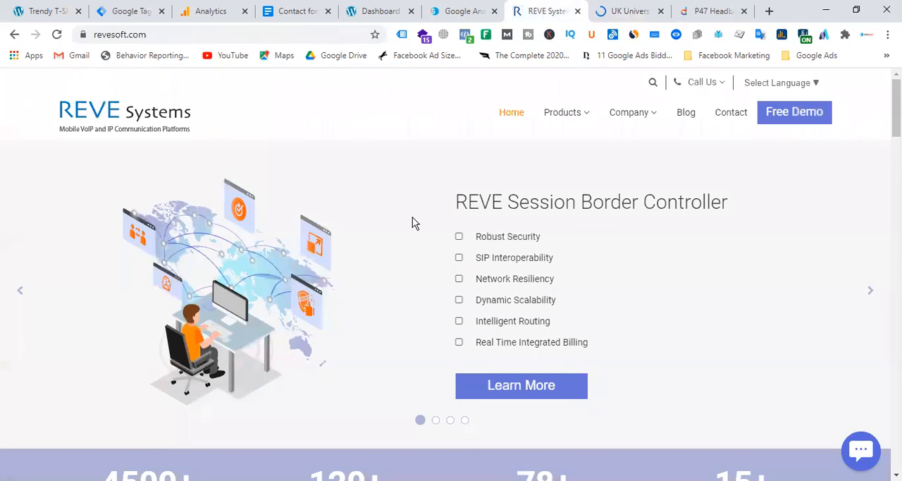
{"action": "left_click", "coordinate": [797, 111]}
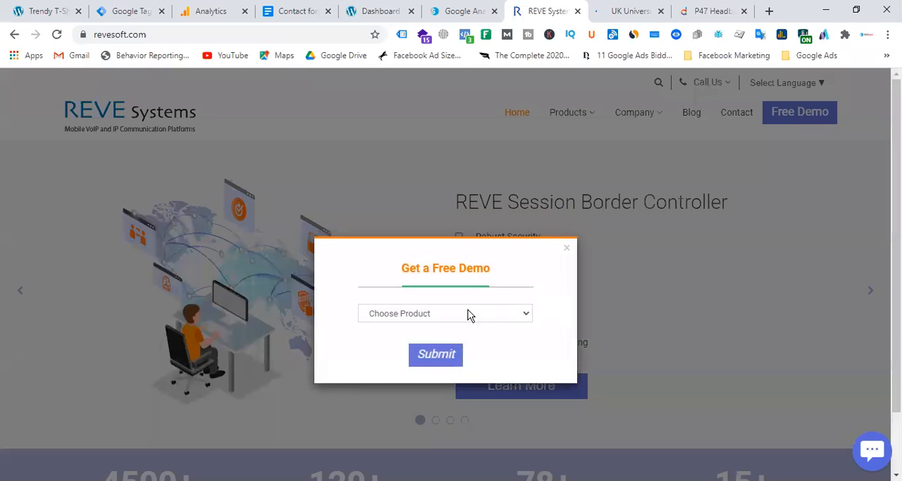
{"action": "left_click", "coordinate": [468, 314]}
{"action": "left_click", "coordinate": [416, 361]}
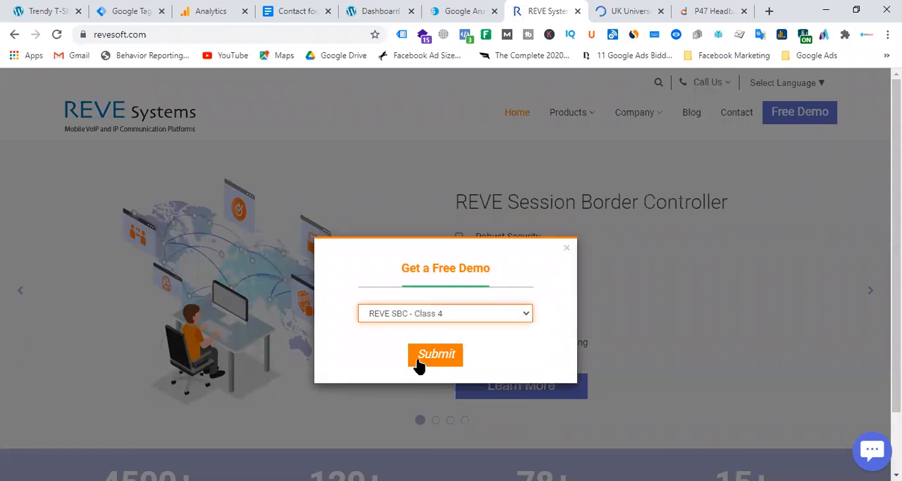
{"action": "left_click", "coordinate": [437, 355]}
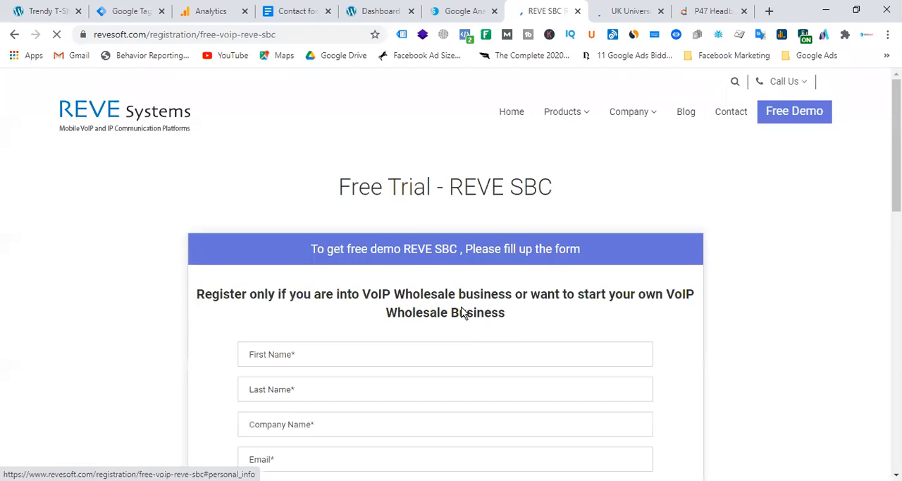
{"action": "scroll", "coordinate": [380, 317], "scroll_direction": "down", "scroll_amount": 5}
{"action": "scroll", "coordinate": [467, 343], "scroll_direction": "up", "scroll_amount": 3}
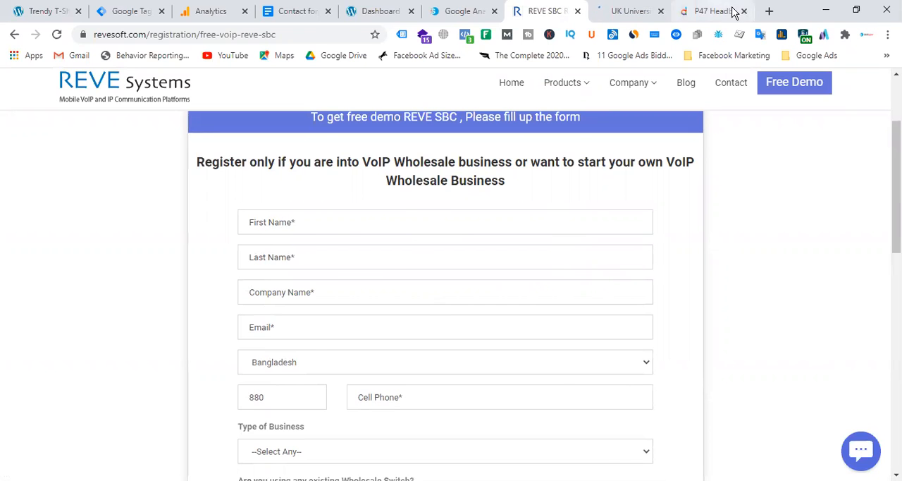
Step: Compare the Daraz headphones page, the REVE registration form and the AHZ intake page, ending on Daraz's signup and login page
{"action": "left_click", "coordinate": [688, 11]}
{"action": "scroll", "coordinate": [485, 318], "scroll_direction": "down", "scroll_amount": 3}
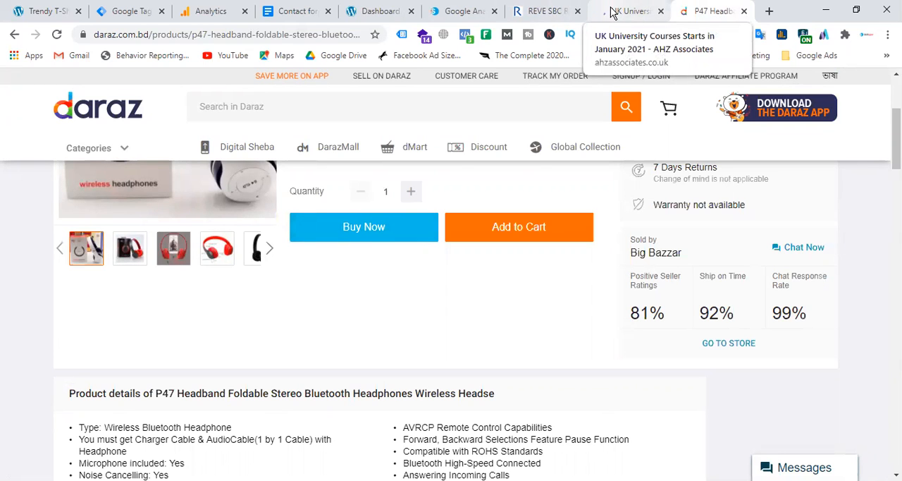
{"action": "left_click", "coordinate": [537, 10]}
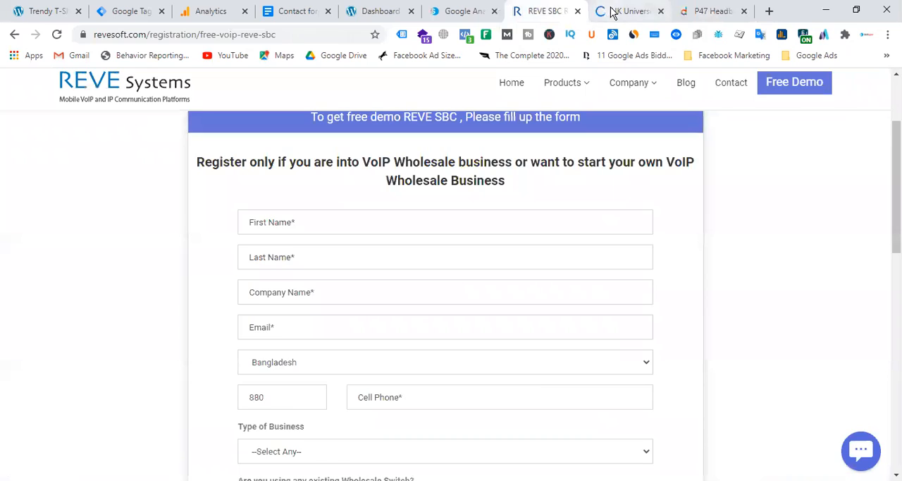
{"action": "left_click", "coordinate": [613, 12]}
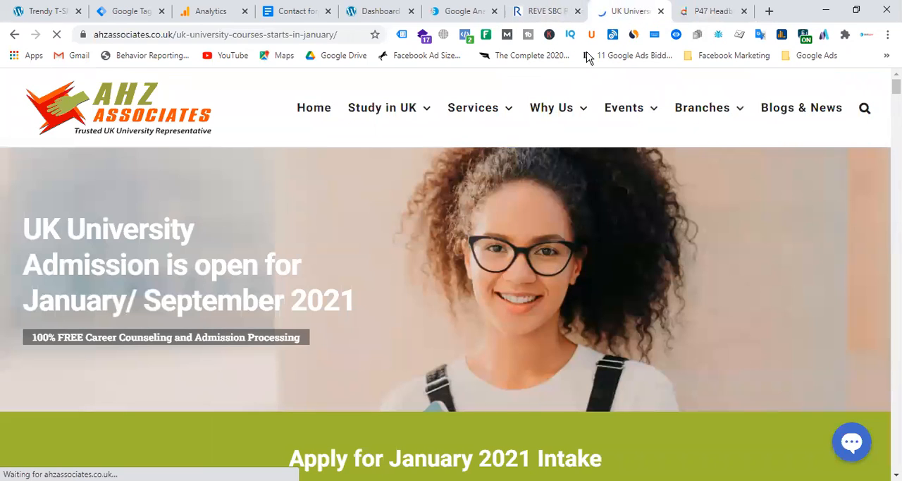
{"action": "left_click", "coordinate": [553, 11]}
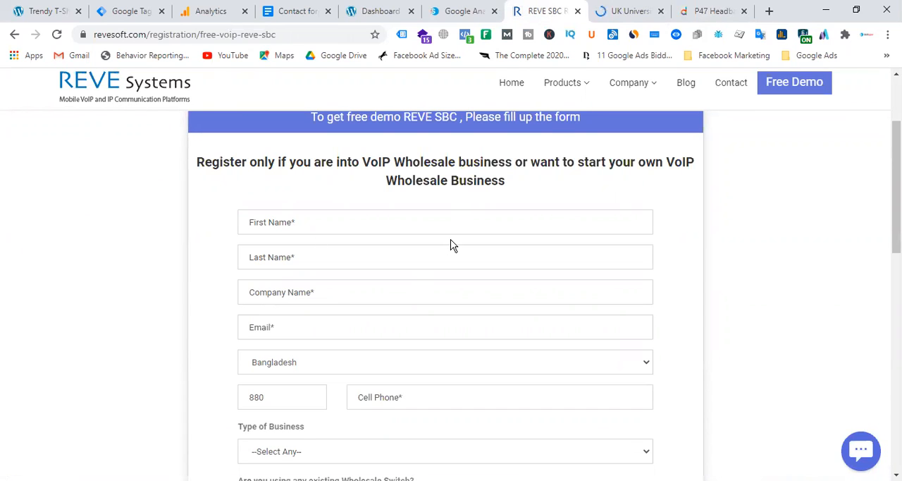
{"action": "left_click", "coordinate": [723, 11]}
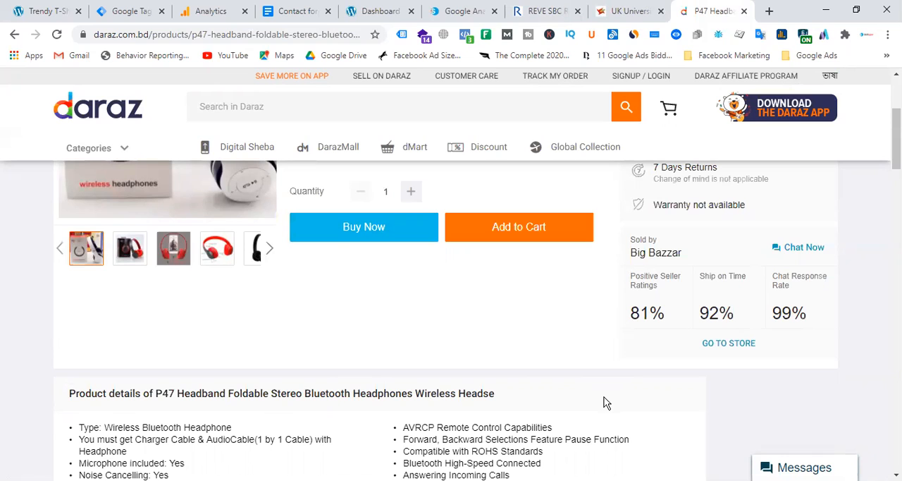
{"action": "left_click", "coordinate": [644, 77]}
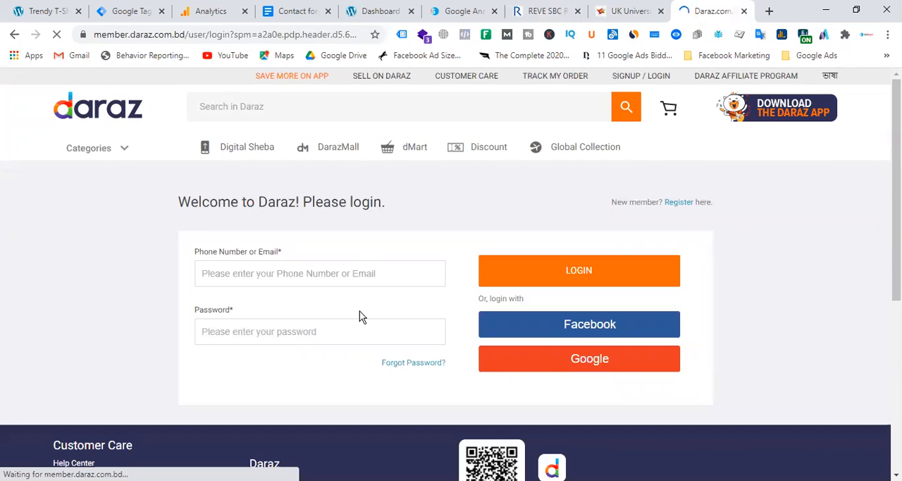
Step: Examine the Trendy T-Shirt home page, including its offers, product listings and the newsletter subscription form in the footer
{"action": "left_click", "coordinate": [49, 12]}
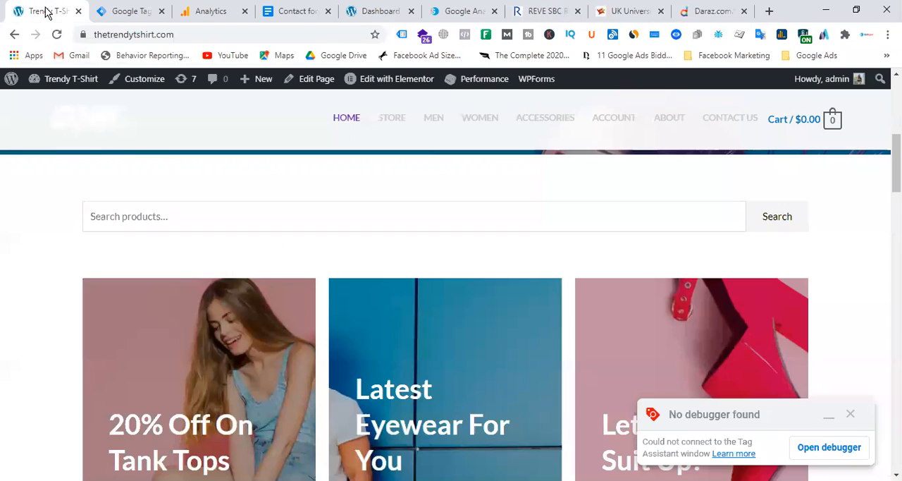
{"action": "scroll", "coordinate": [432, 312], "scroll_direction": "up", "scroll_amount": 5}
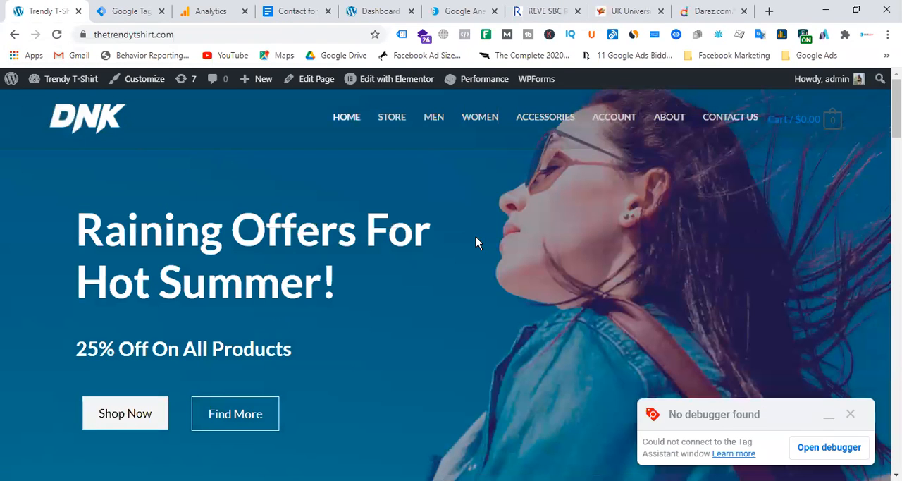
{"action": "scroll", "coordinate": [479, 218], "scroll_direction": "down", "scroll_amount": 12}
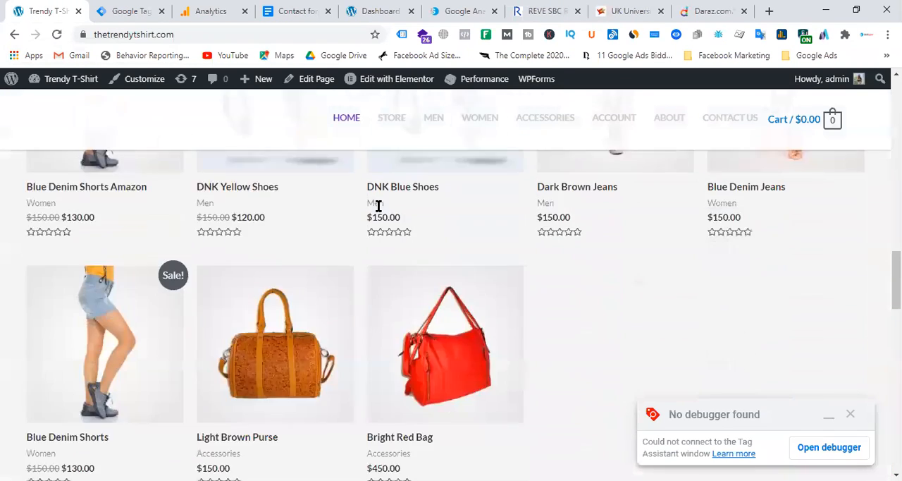
{"action": "scroll", "coordinate": [378, 205], "scroll_direction": "down", "scroll_amount": 15}
{"action": "left_click", "coordinate": [589, 330]}
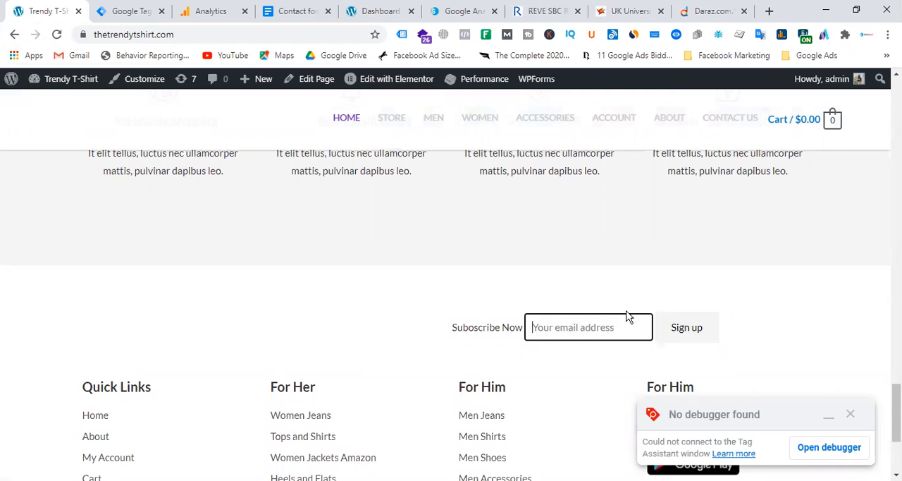
{"action": "scroll", "coordinate": [358, 218], "scroll_direction": "up", "scroll_amount": 10}
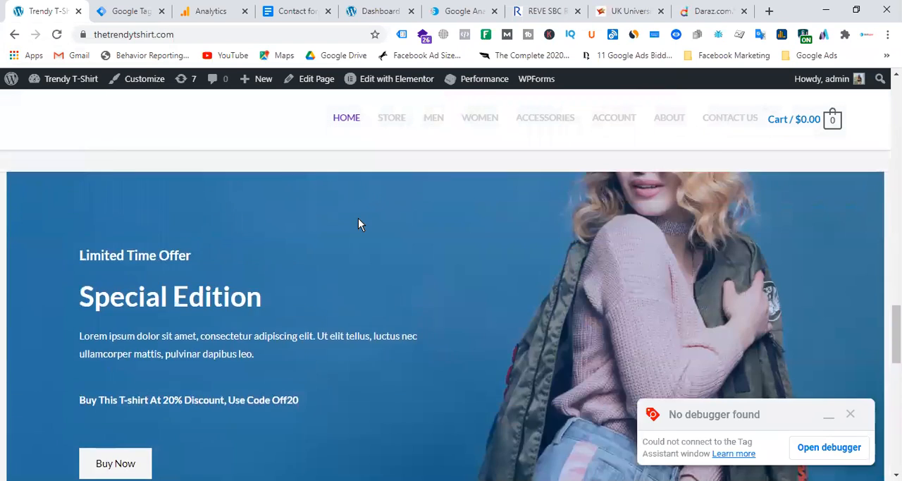
{"action": "scroll", "coordinate": [523, 254], "scroll_direction": "down", "scroll_amount": 10}
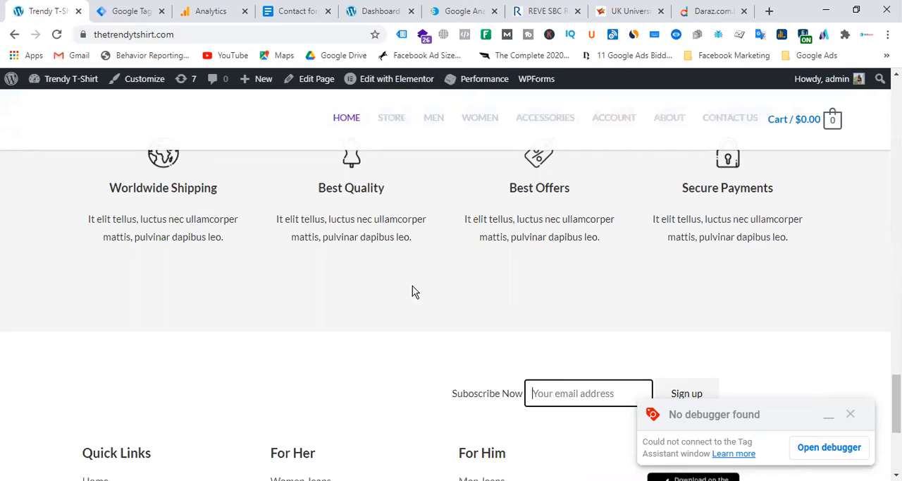
{"action": "scroll", "coordinate": [423, 286], "scroll_direction": "up", "scroll_amount": 15}
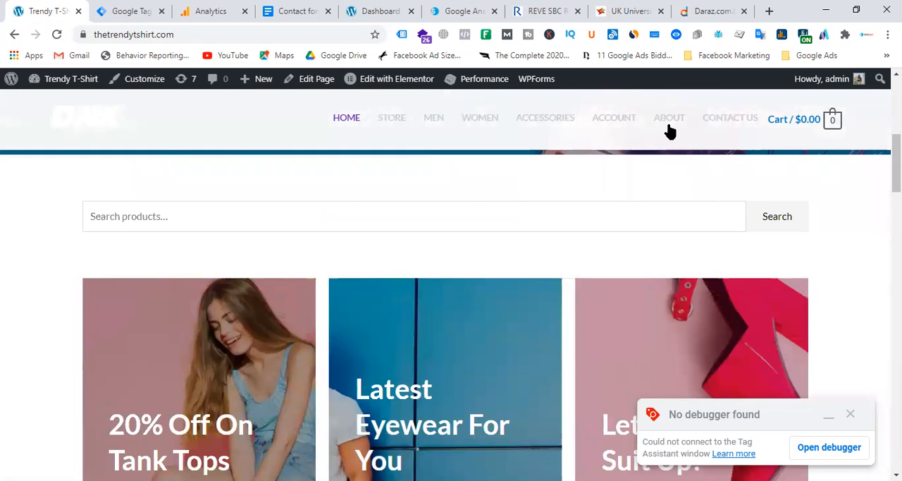
Step: Go to the Trendy T-Shirt site's About page and examine the contact form near the end of the page
{"action": "left_click", "coordinate": [669, 121]}
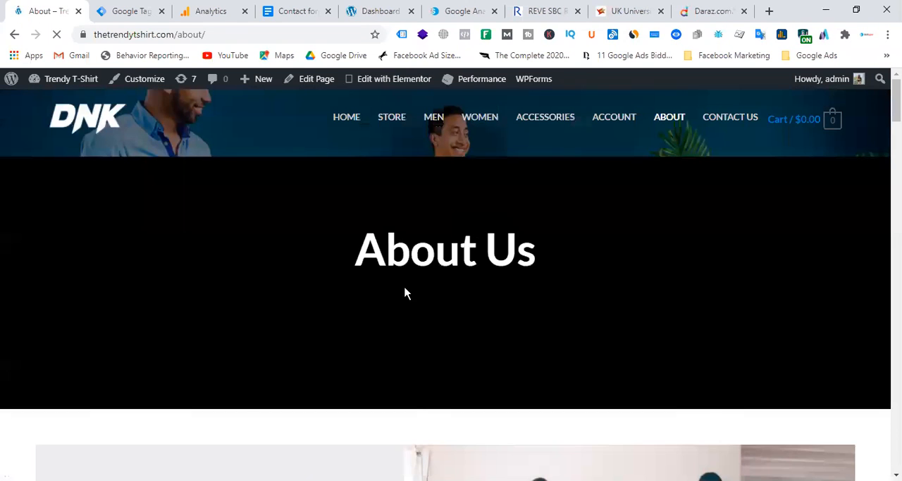
{"action": "scroll", "coordinate": [465, 282], "scroll_direction": "down", "scroll_amount": 10}
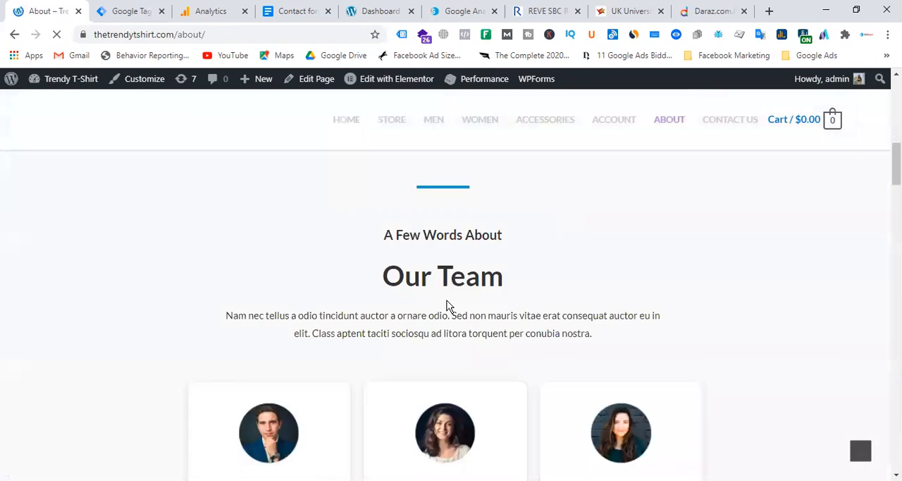
{"action": "scroll", "coordinate": [503, 331], "scroll_direction": "down", "scroll_amount": 15}
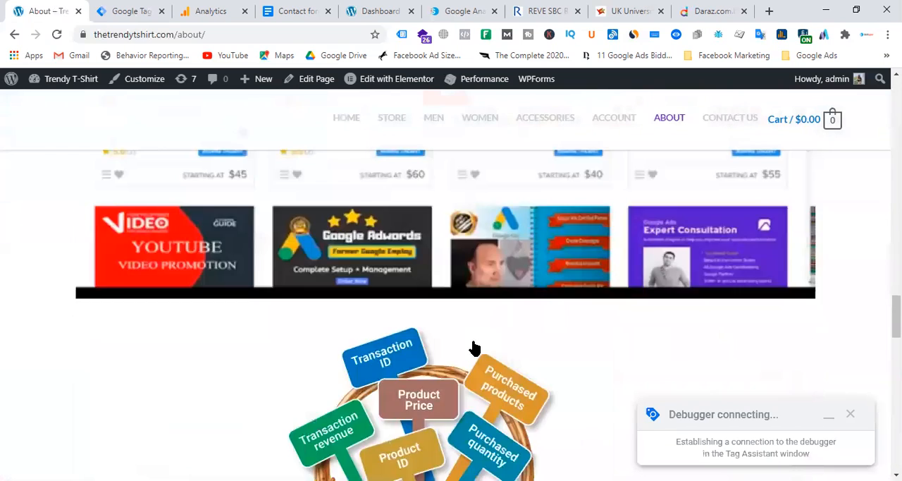
{"action": "scroll", "coordinate": [422, 367], "scroll_direction": "down", "scroll_amount": 4}
{"action": "scroll", "coordinate": [358, 362], "scroll_direction": "up", "scroll_amount": 3}
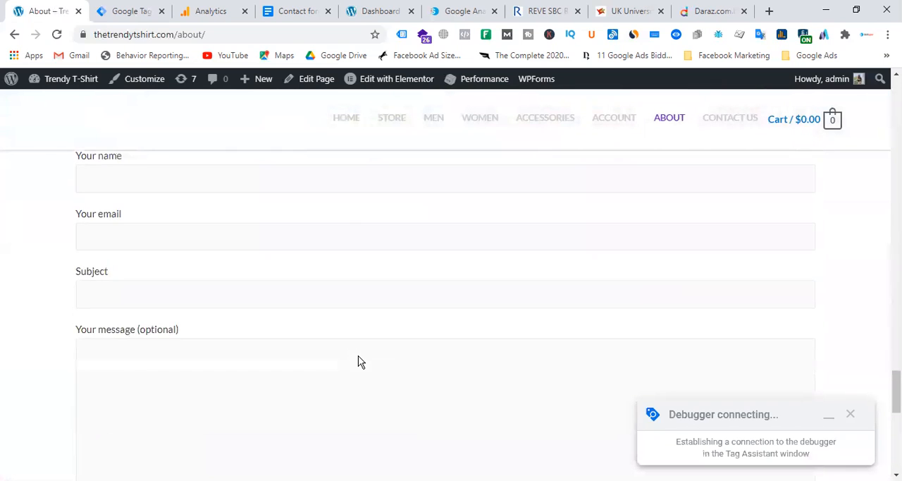
{"action": "scroll", "coordinate": [365, 331], "scroll_direction": "up", "scroll_amount": 1}
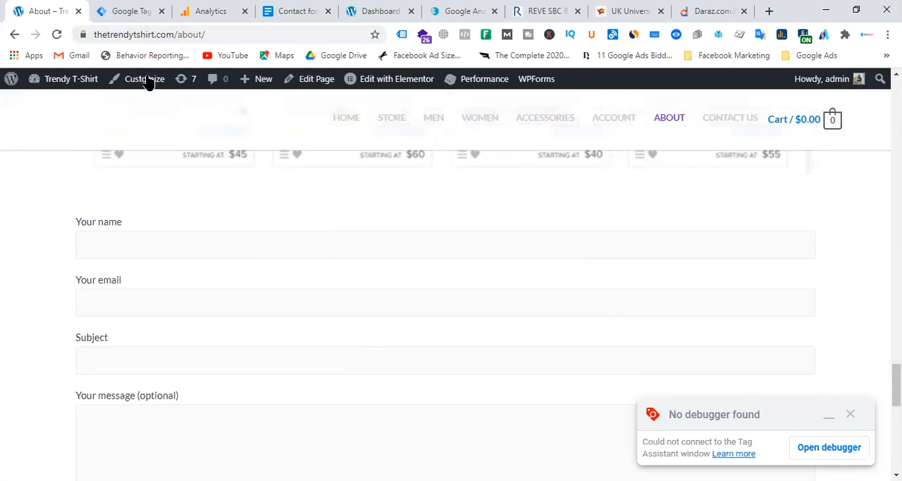
Step: Highlight the newsletter subscription form in the About page's footer and put the cursor in its email address field
{"action": "scroll", "coordinate": [431, 233], "scroll_direction": "down", "scroll_amount": 5}
{"action": "left_click", "coordinate": [588, 281]}
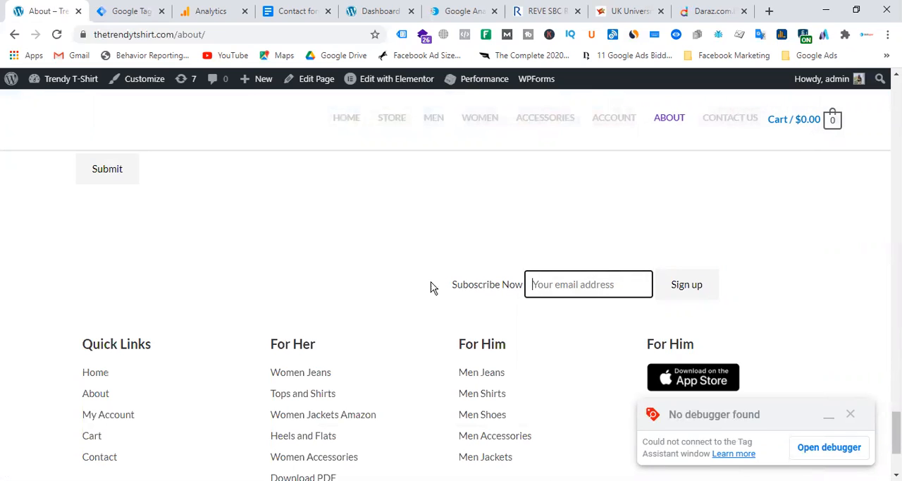
{"action": "left_click_drag", "start_coordinate": [436, 283], "coordinate": [822, 277]}
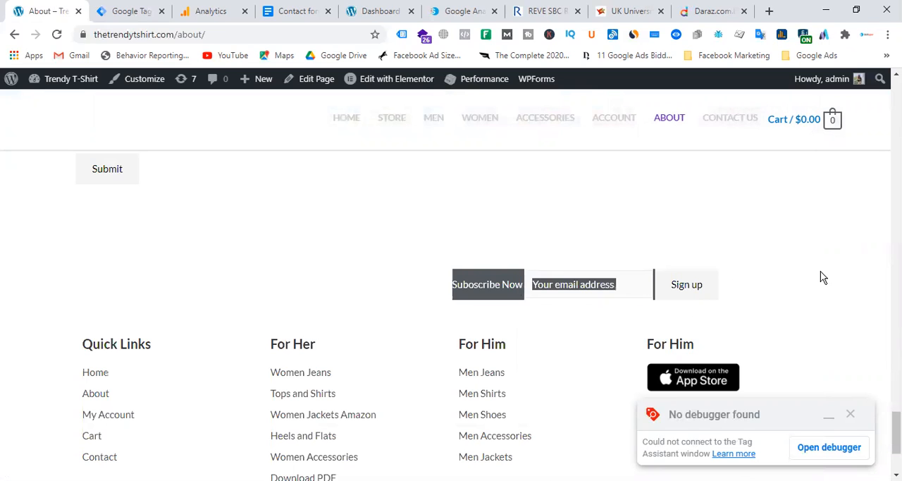
{"action": "left_click", "coordinate": [777, 275]}
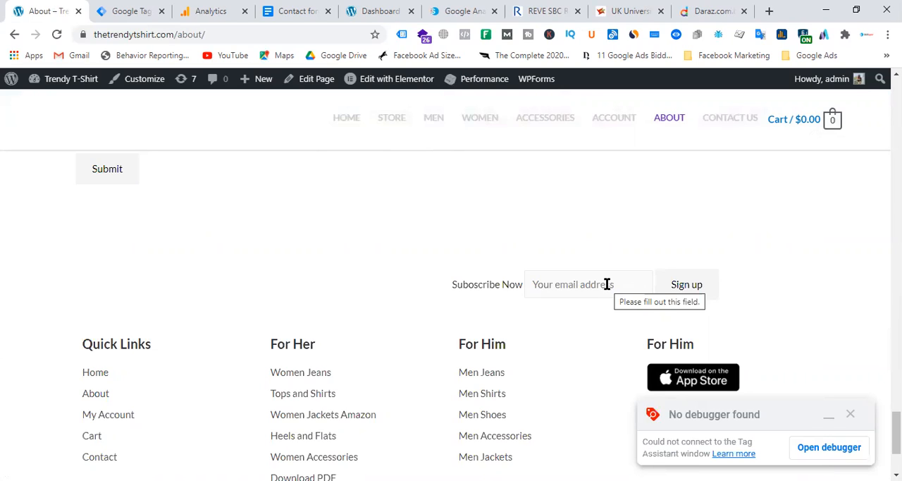
{"action": "left_click", "coordinate": [610, 285]}
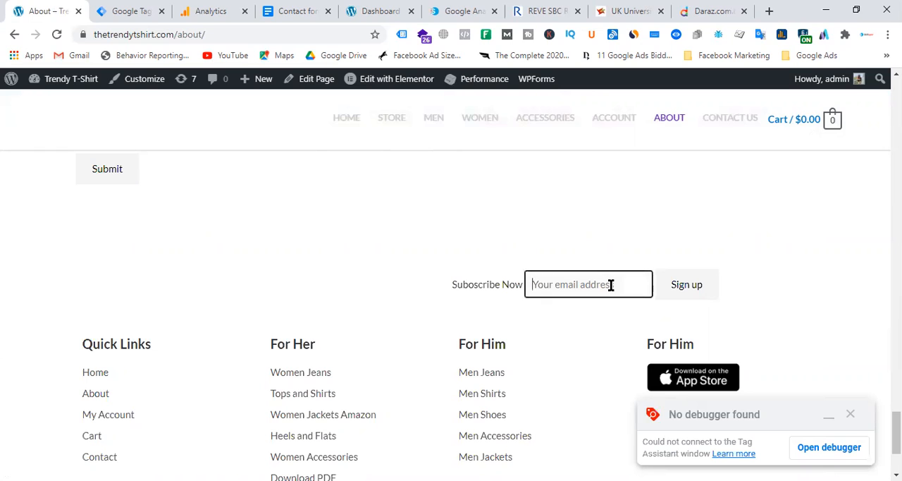
Step: Review the name, email, subject and message fields of the About page's contact form again
{"action": "scroll", "coordinate": [425, 225], "scroll_direction": "up", "scroll_amount": 5}
{"action": "scroll", "coordinate": [425, 225], "scroll_direction": "up", "scroll_amount": 3}
{"action": "scroll", "coordinate": [291, 354], "scroll_direction": "down", "scroll_amount": 2}
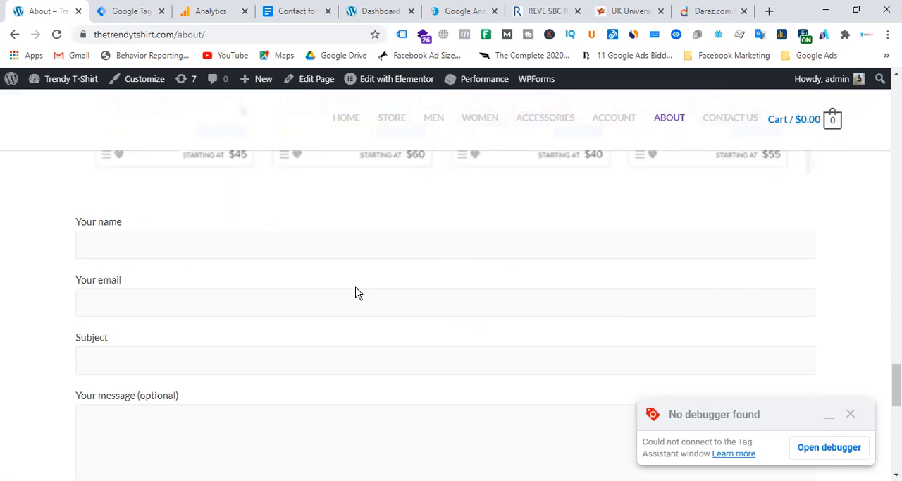
{"action": "scroll", "coordinate": [313, 339], "scroll_direction": "down", "scroll_amount": 2}
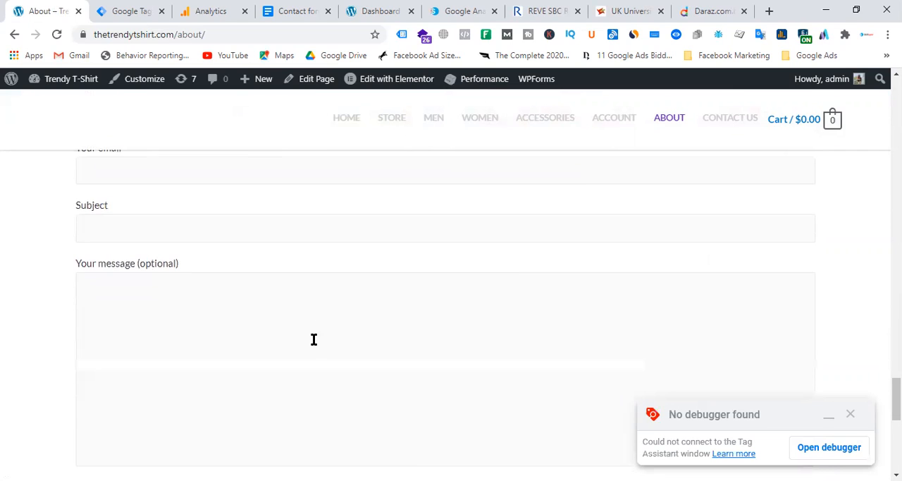
{"action": "scroll", "coordinate": [327, 326], "scroll_direction": "up", "scroll_amount": 1}
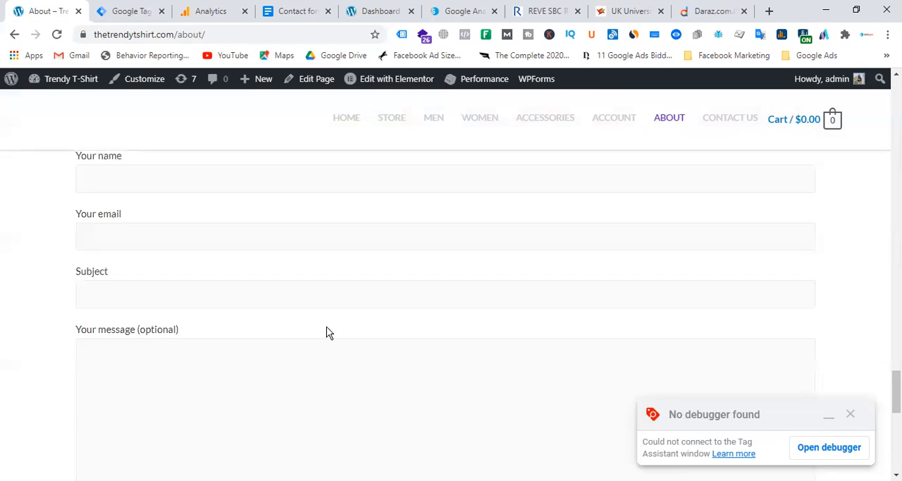
Step: Open the Trendy T-Shirt site's Contact Us page in a new tab and switch to it
{"action": "right_click", "coordinate": [663, 121]}
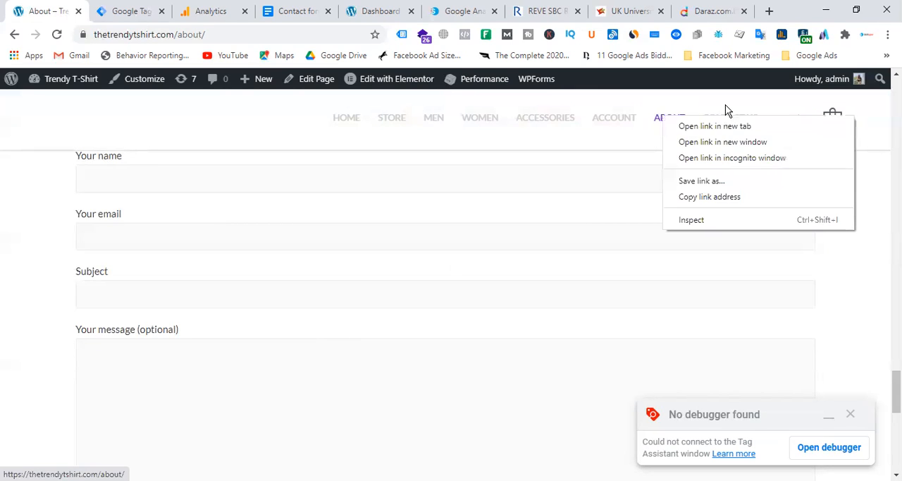
{"action": "left_click", "coordinate": [725, 102]}
{"action": "right_click", "coordinate": [725, 125]}
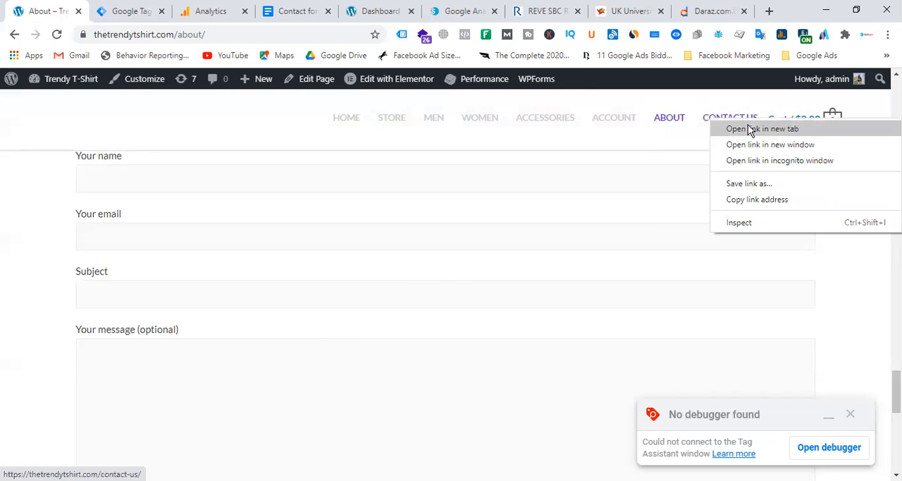
{"action": "left_click", "coordinate": [748, 124]}
{"action": "left_click", "coordinate": [109, 11]}
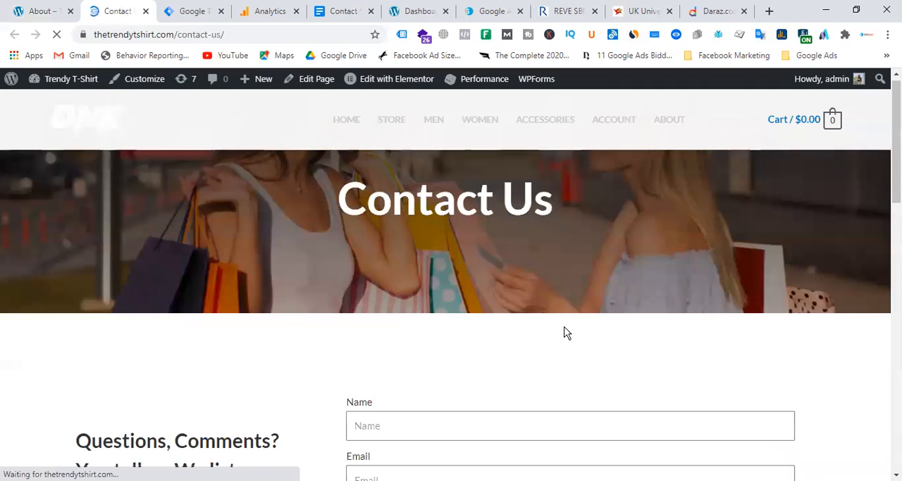
Step: Inspect the Name field of the Contact Us page's form in the developer tools and highlight its class attribute value
{"action": "scroll", "coordinate": [527, 333], "scroll_direction": "down", "scroll_amount": 3}
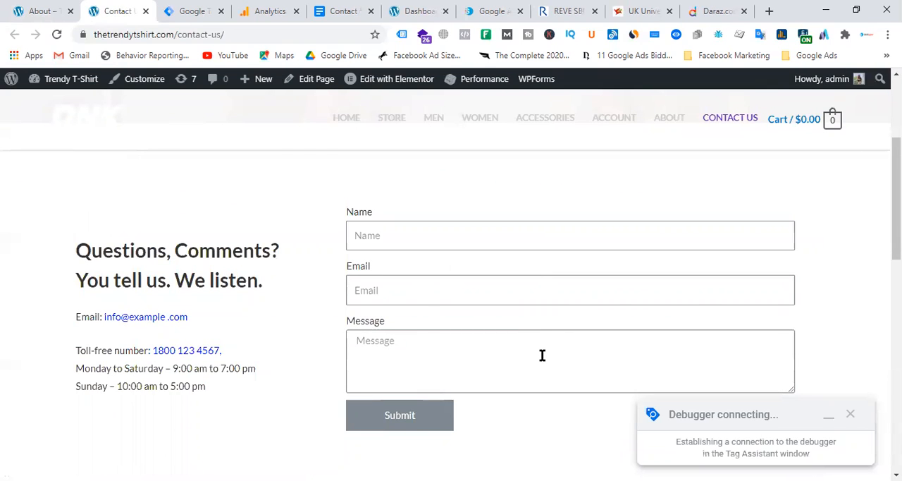
{"action": "right_click", "coordinate": [403, 231]}
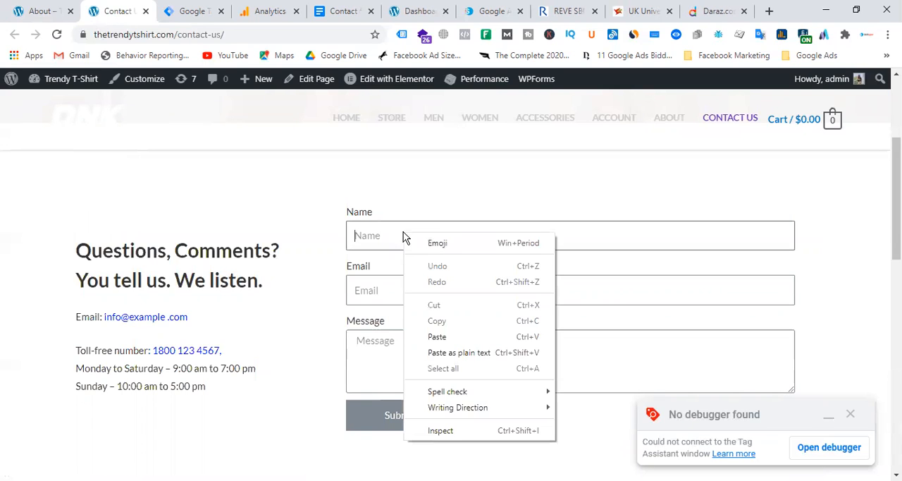
{"action": "left_click", "coordinate": [449, 435]}
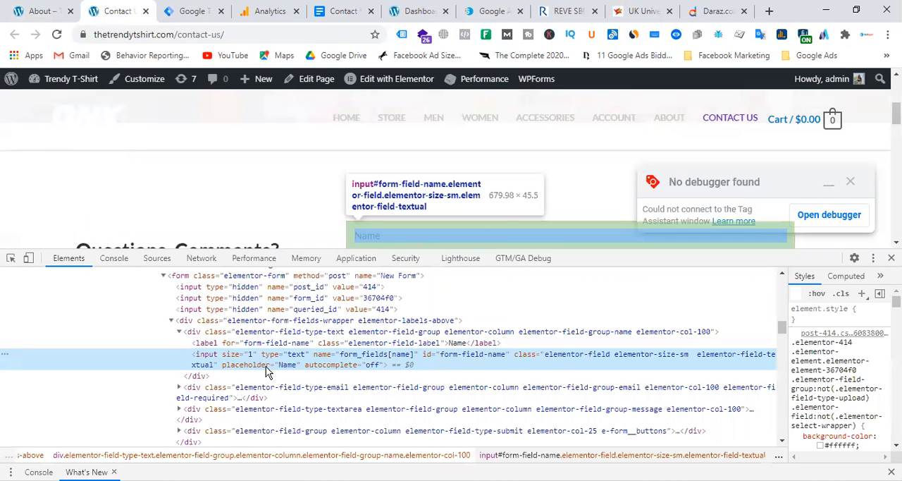
{"action": "double_click", "coordinate": [597, 355]}
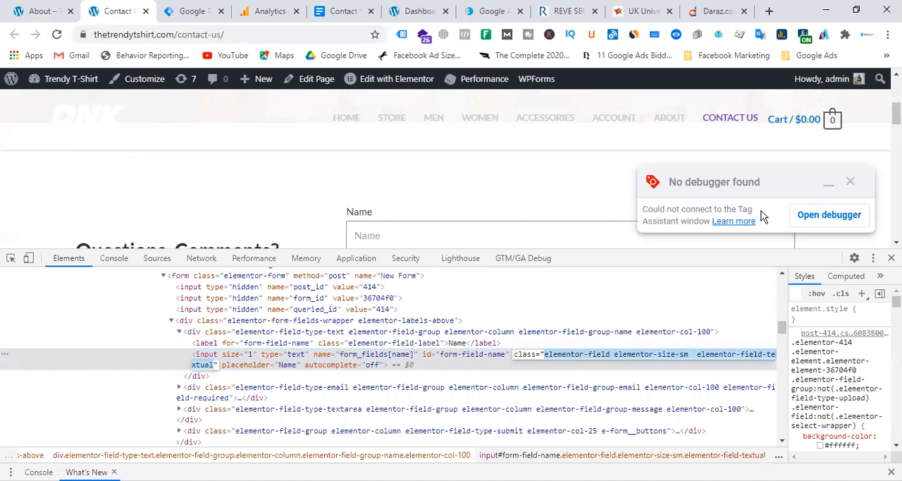
Step: Compare the About and Contact Us forms, and inspect the HTML of the About form's "Your name" field
{"action": "left_click", "coordinate": [43, 11]}
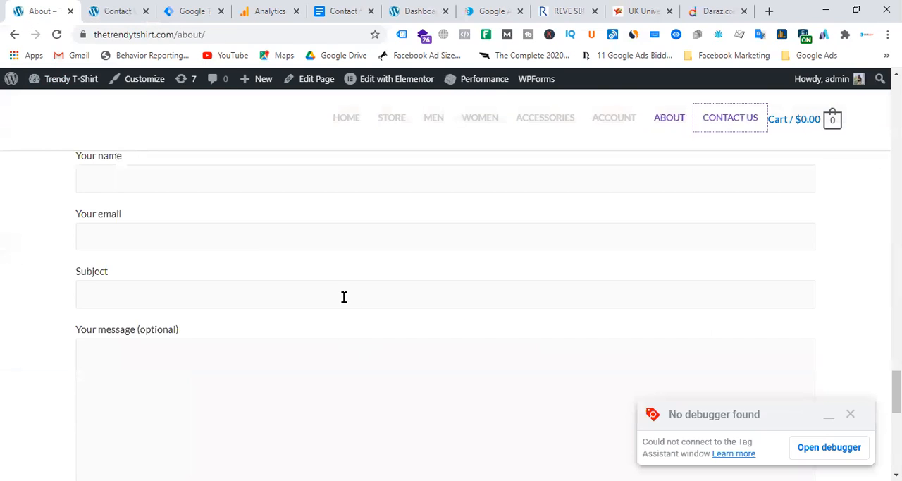
{"action": "scroll", "coordinate": [342, 296], "scroll_direction": "up", "scroll_amount": 3}
{"action": "scroll", "coordinate": [189, 336], "scroll_direction": "down", "scroll_amount": 2}
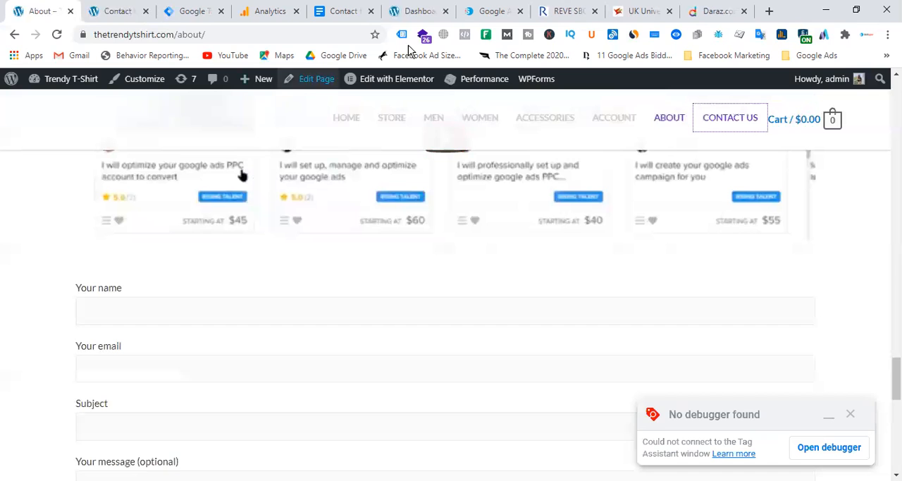
{"action": "mouse_move", "coordinate": [514, 91]}
{"action": "left_click", "coordinate": [118, 11]}
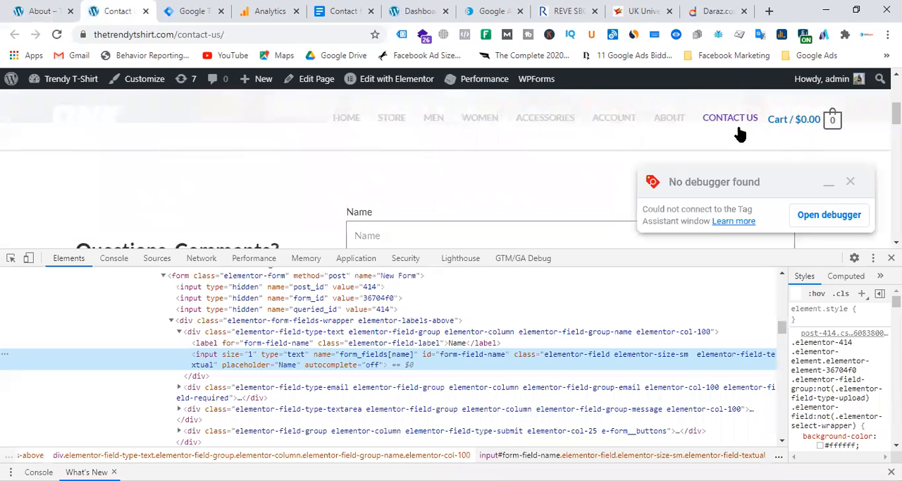
{"action": "left_click", "coordinate": [39, 11]}
{"action": "scroll", "coordinate": [421, 252], "scroll_direction": "down", "scroll_amount": 2}
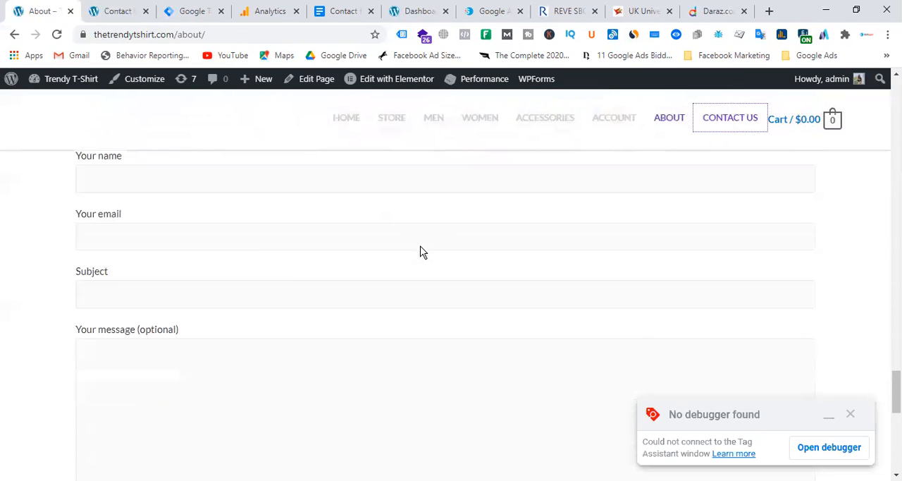
{"action": "right_click", "coordinate": [205, 181]}
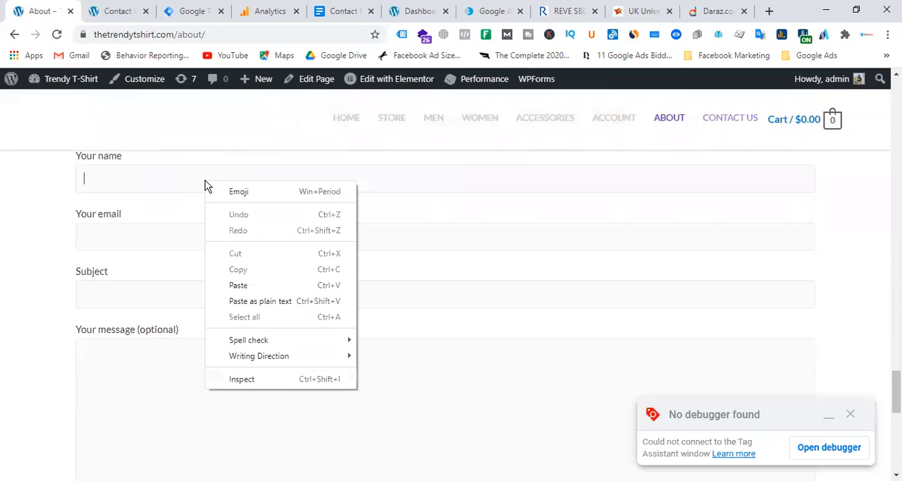
{"action": "left_click", "coordinate": [263, 377]}
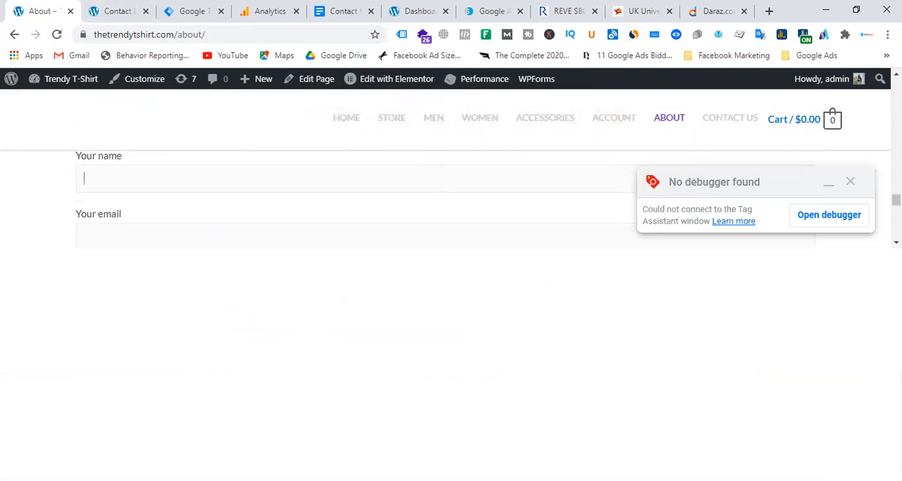
Step: Inspect the HTML of the email address field in the About page footer's newsletter subscription form
{"action": "scroll", "coordinate": [451, 275], "scroll_direction": "down", "scroll_amount": 10}
{"action": "left_click", "coordinate": [582, 221]}
{"action": "right_click", "coordinate": [582, 221]}
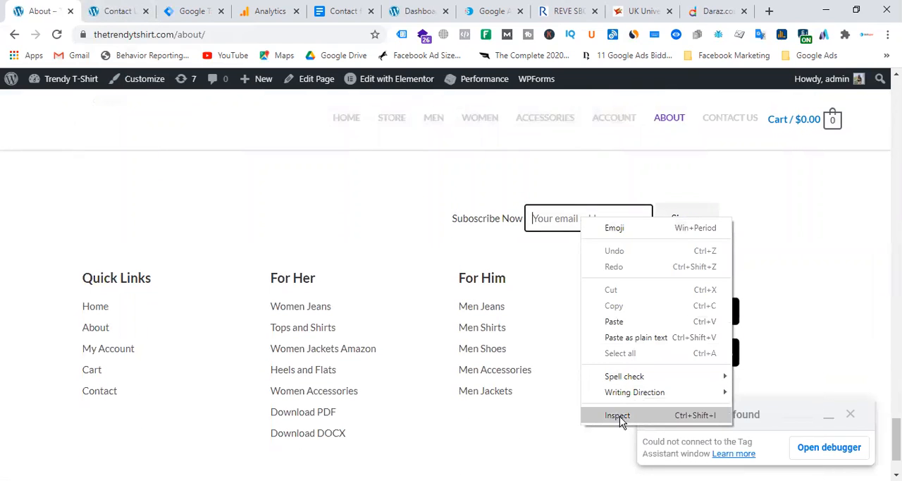
{"action": "left_click", "coordinate": [543, 224]}
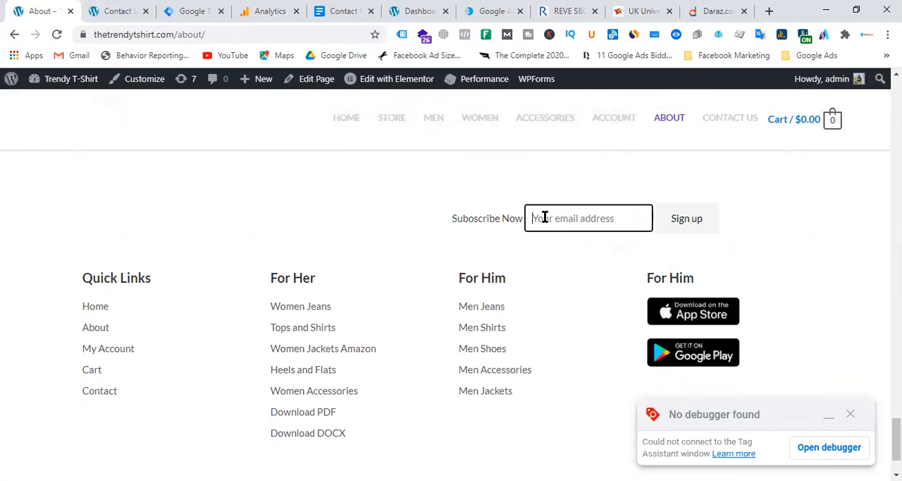
{"action": "right_click", "coordinate": [545, 222]}
{"action": "left_click", "coordinate": [600, 416]}
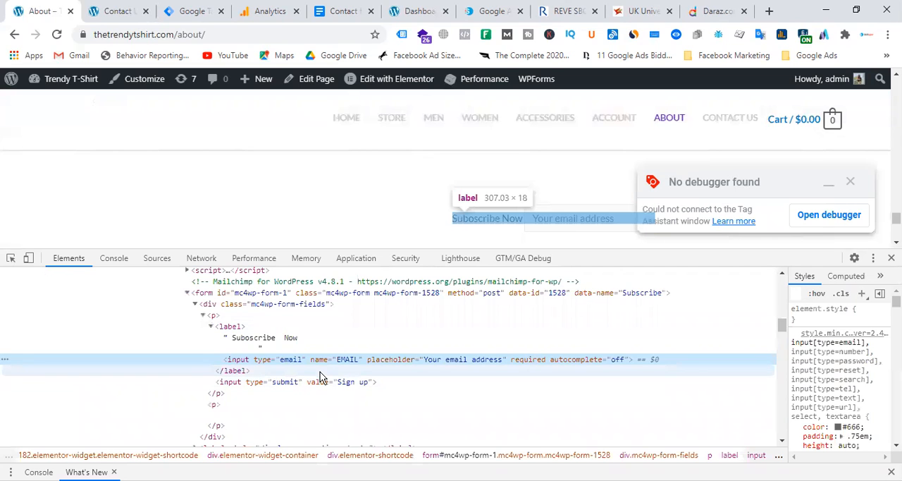
Step: Examine the id and class attributes of the newsletter form element, and close the developer tools
{"action": "double_click", "coordinate": [251, 296]}
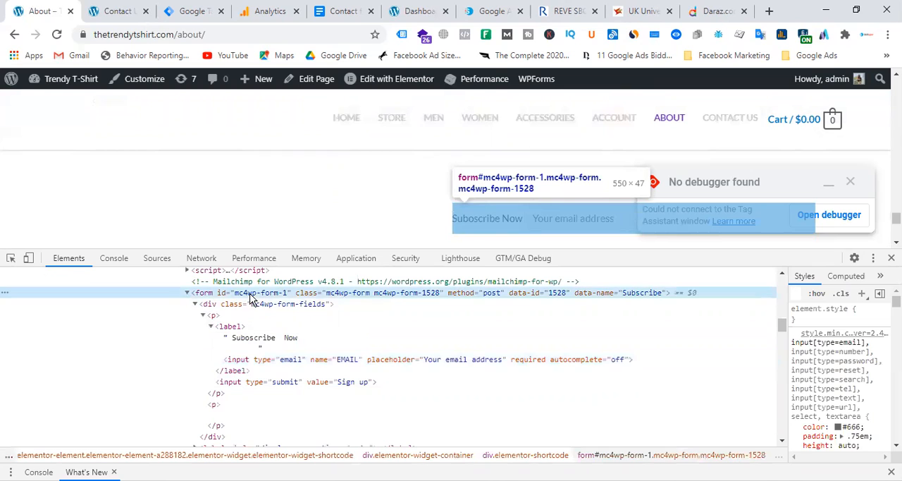
{"action": "double_click", "coordinate": [364, 298]}
{"action": "key", "text": "Escape"}
{"action": "key", "text": "F12"}
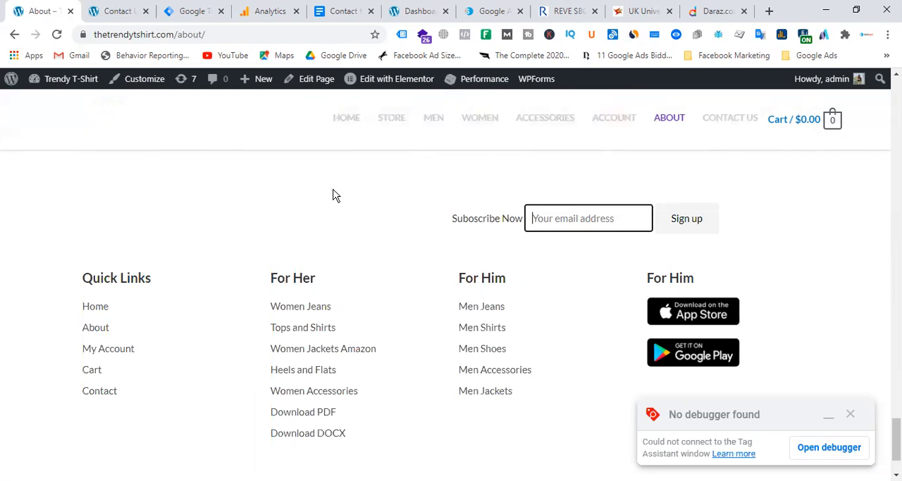
Step: Close the developer tools on the Contact Us page and open the site's WordPress dashboard from the About page
{"action": "left_click", "coordinate": [120, 12]}
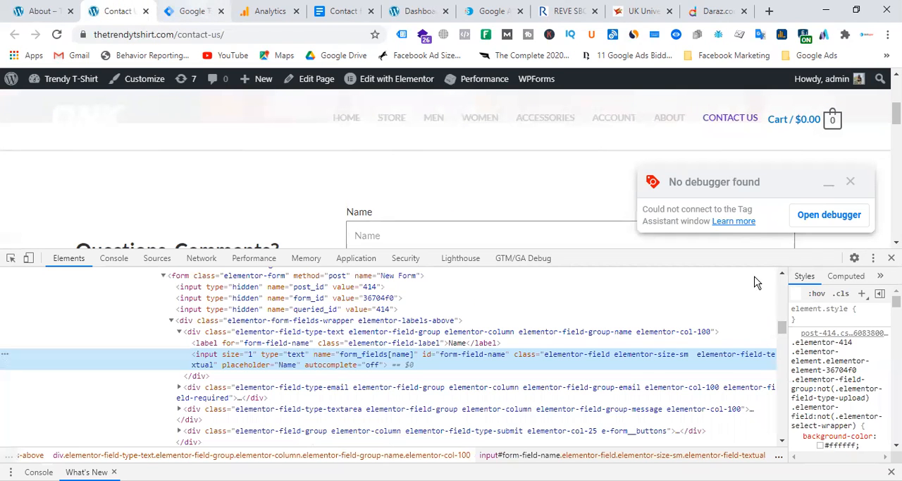
{"action": "left_click", "coordinate": [890, 258]}
{"action": "left_click", "coordinate": [39, 11]}
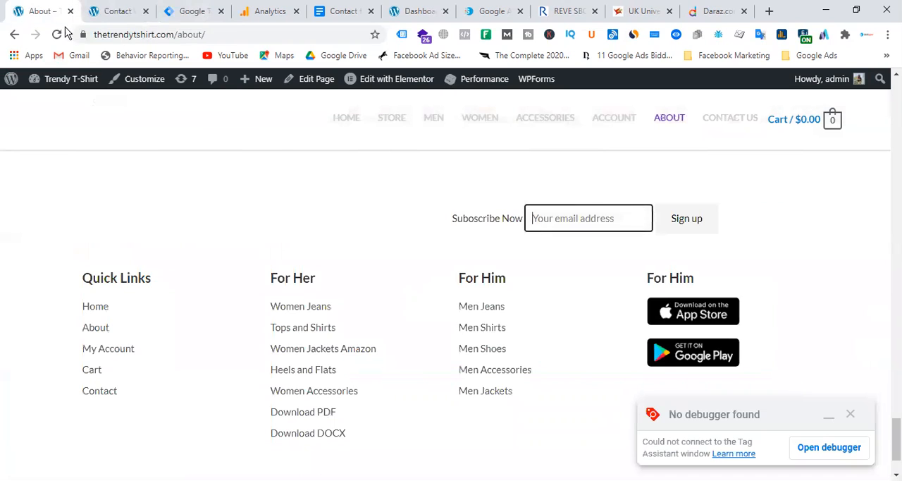
{"action": "left_click", "coordinate": [63, 81]}
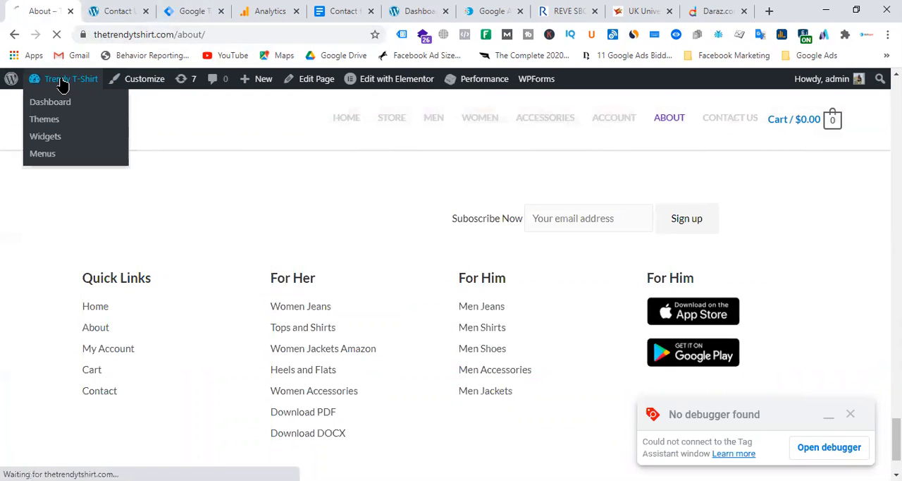
Step: Switch to Google Tag Manager and open the built-in variable configuration at the Forms group
{"action": "left_click", "coordinate": [187, 13]}
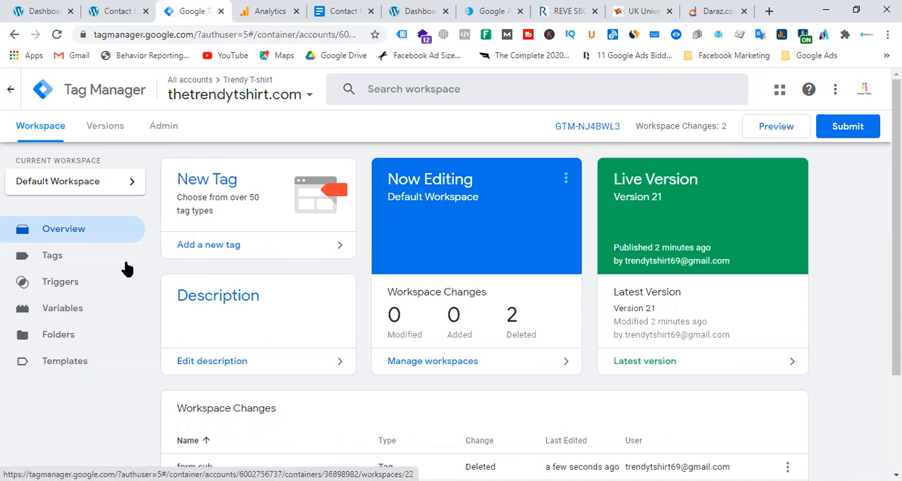
{"action": "left_click", "coordinate": [74, 319]}
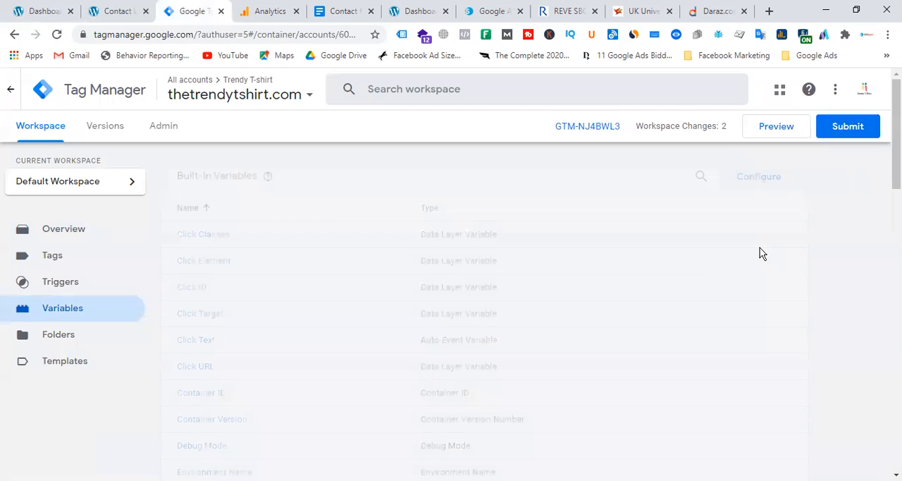
{"action": "left_click", "coordinate": [775, 182]}
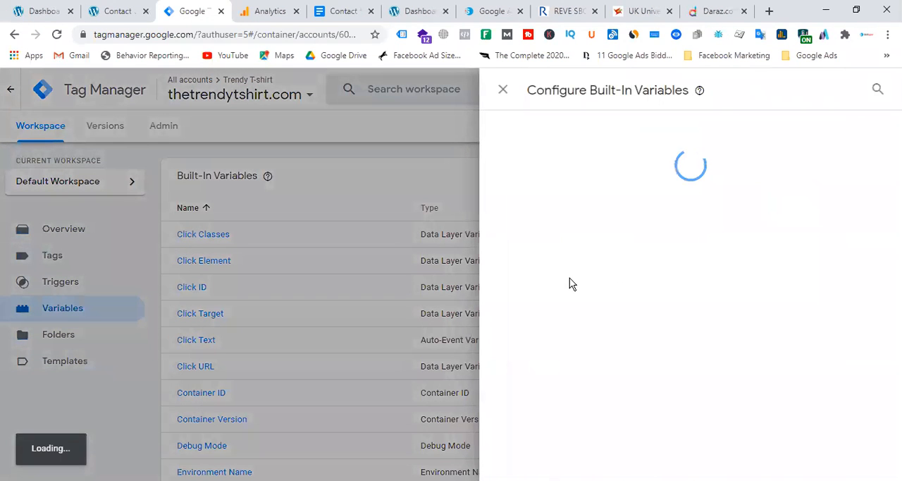
{"action": "scroll", "coordinate": [660, 299], "scroll_direction": "down", "scroll_amount": 4}
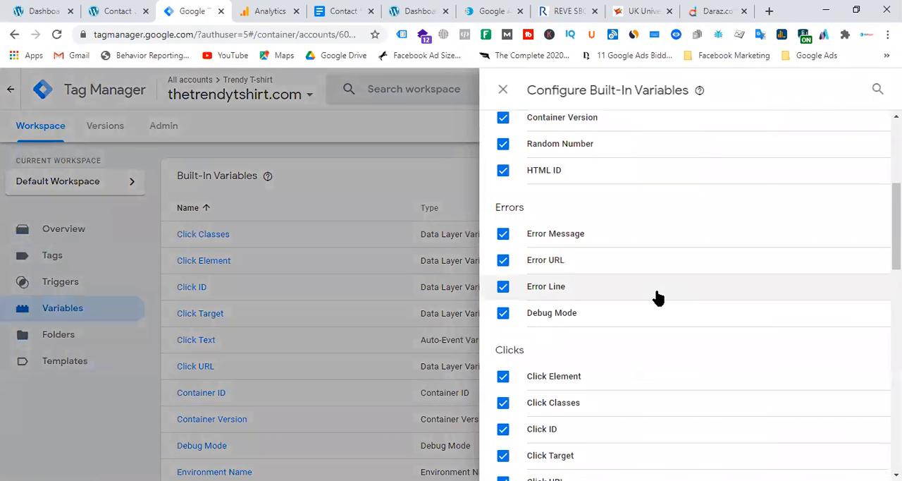
{"action": "scroll", "coordinate": [656, 298], "scroll_direction": "down", "scroll_amount": 5}
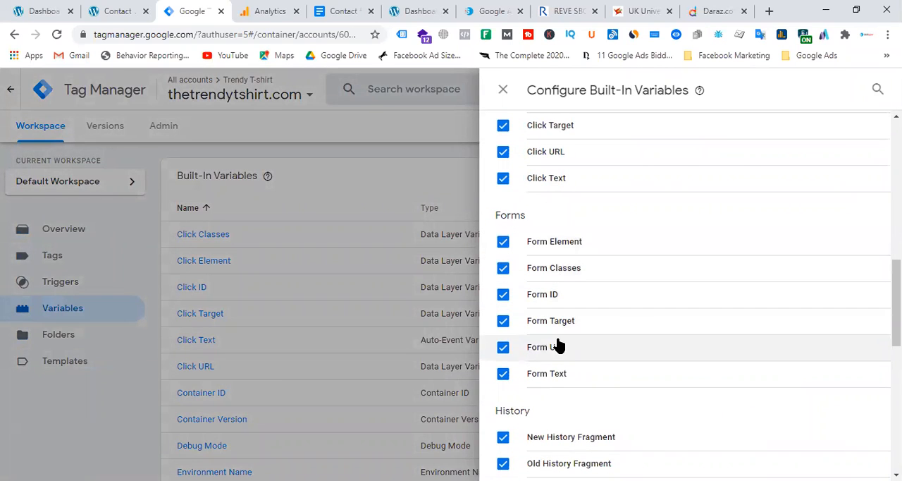
Step: Try to disable all the Forms built-in variables: Form Element, Form Classes, Form ID, Form Target, Form URL and Form Text
{"action": "left_click", "coordinate": [502, 241]}
{"action": "left_click", "coordinate": [503, 267]}
{"action": "left_click", "coordinate": [502, 294]}
{"action": "left_click", "coordinate": [502, 321]}
{"action": "left_click", "coordinate": [503, 347]}
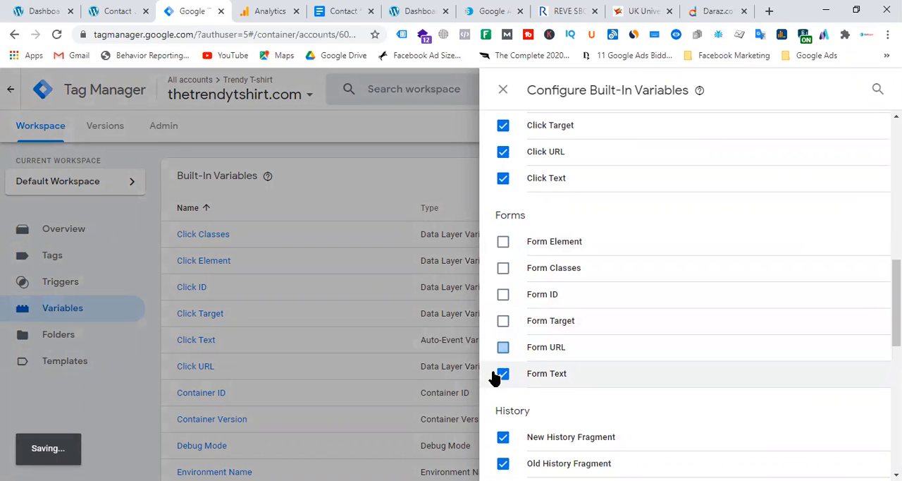
{"action": "left_click", "coordinate": [503, 373]}
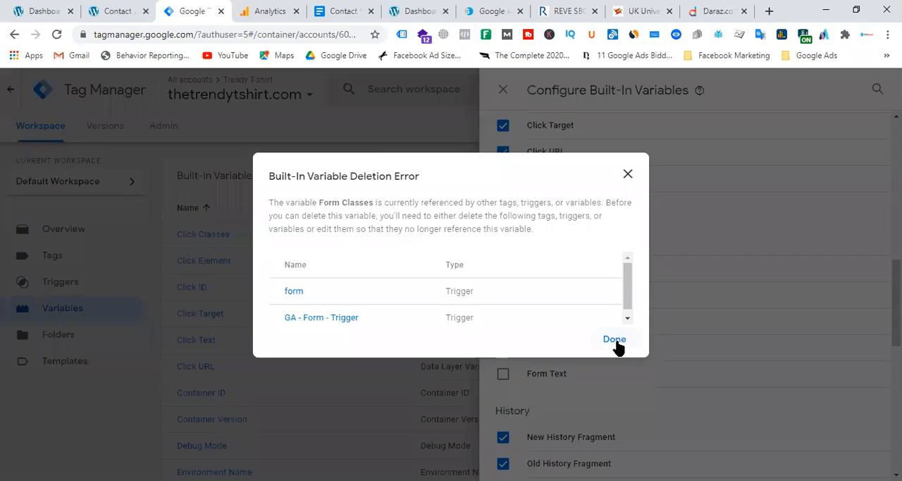
Step: Dismiss the deletion errors, make sure all six Forms built-in variables are enabled, and close the variable configuration
{"action": "left_click", "coordinate": [615, 339]}
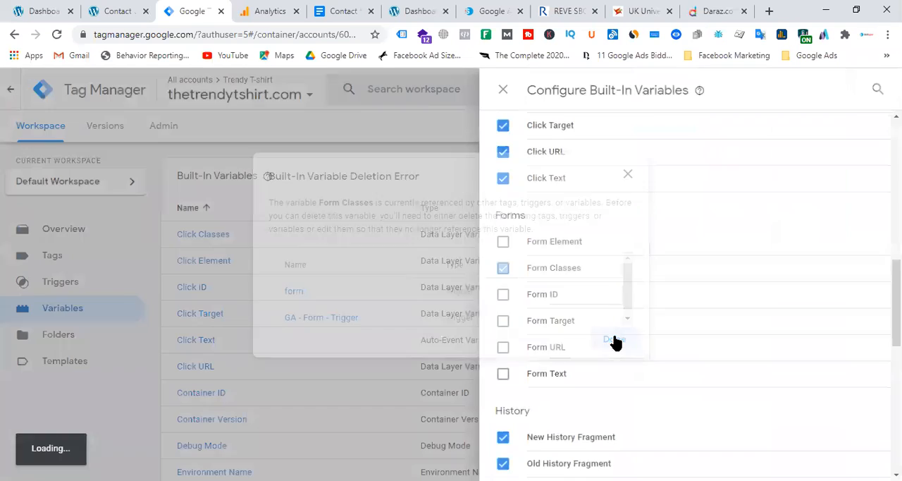
{"action": "left_click", "coordinate": [502, 244]}
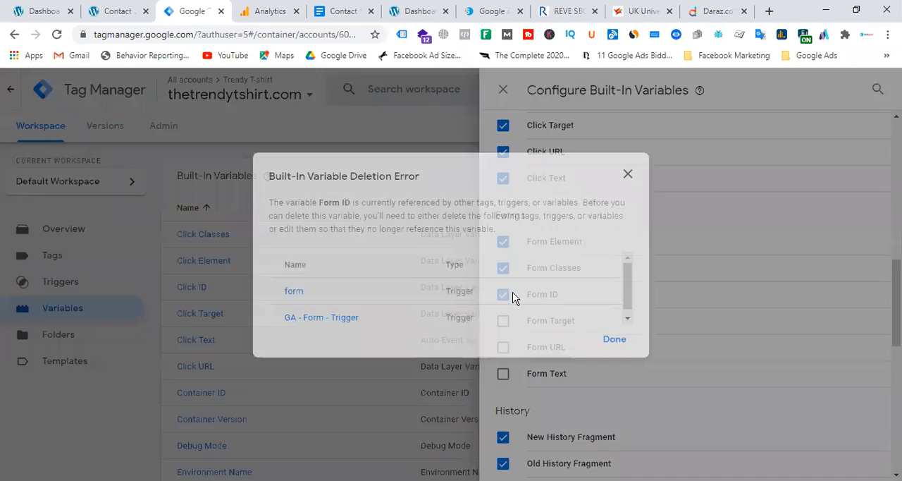
{"action": "left_click", "coordinate": [614, 340]}
{"action": "left_click", "coordinate": [503, 347]}
{"action": "left_click", "coordinate": [503, 373]}
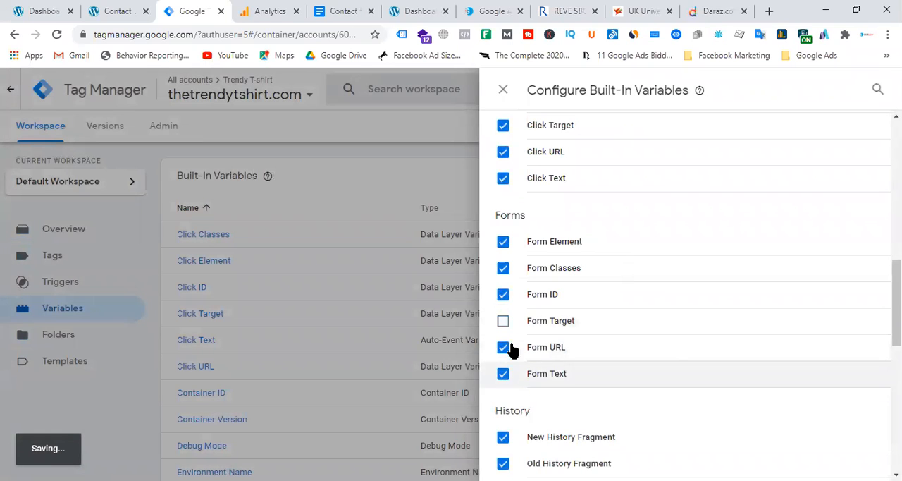
{"action": "left_click", "coordinate": [503, 320]}
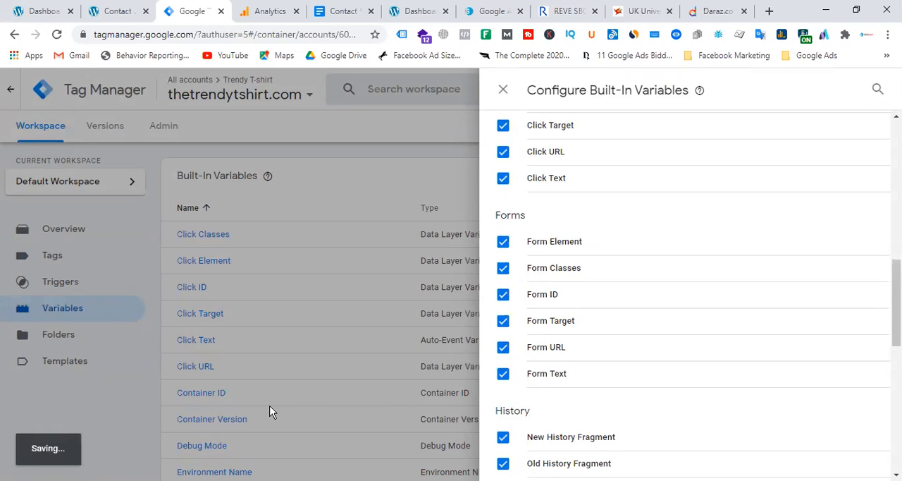
{"action": "left_click", "coordinate": [503, 90]}
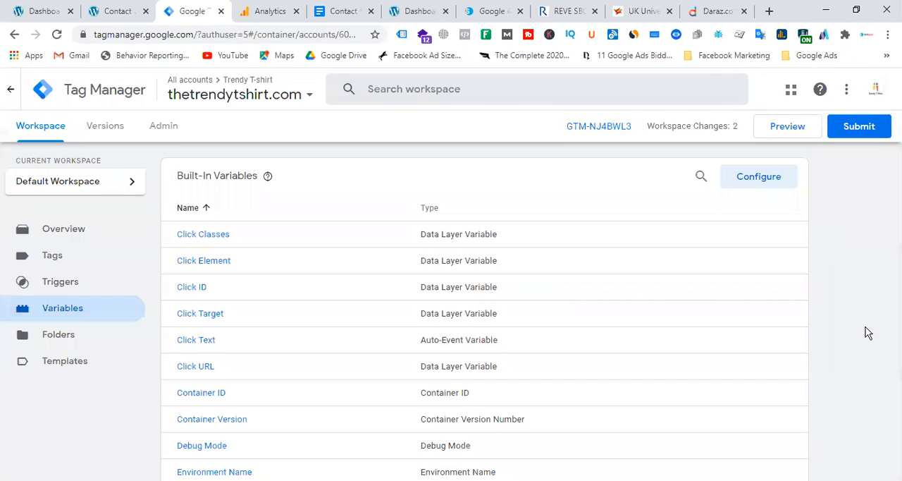
{"action": "left_click", "coordinate": [783, 132]}
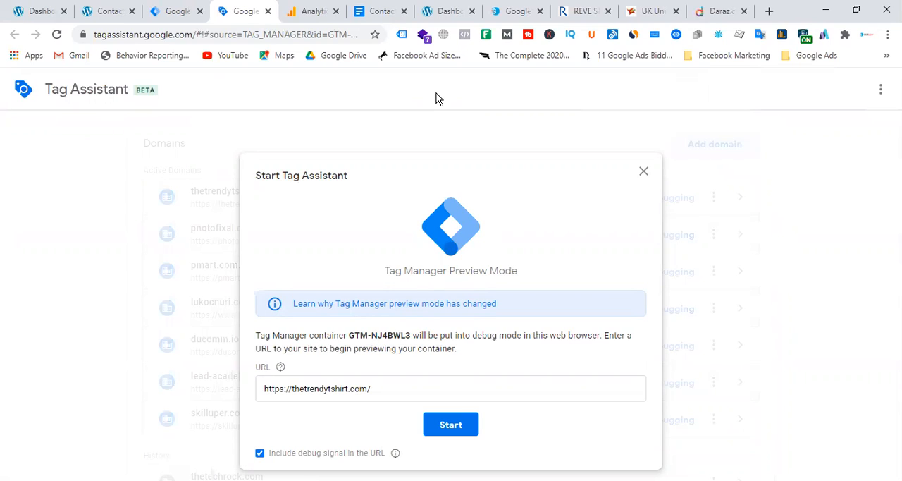
{"action": "left_click", "coordinate": [436, 428]}
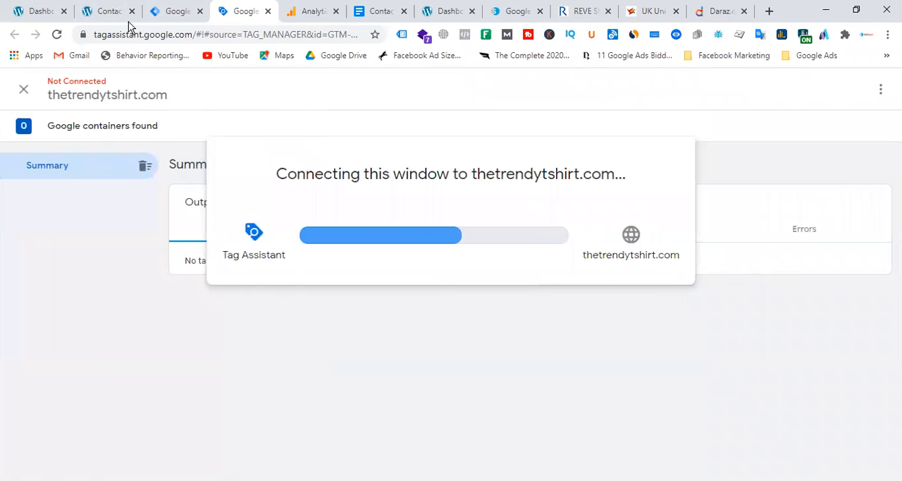
Step: Return to the site's already open Contact Us page and go to the navigation menu at its beginning
{"action": "left_click", "coordinate": [105, 12]}
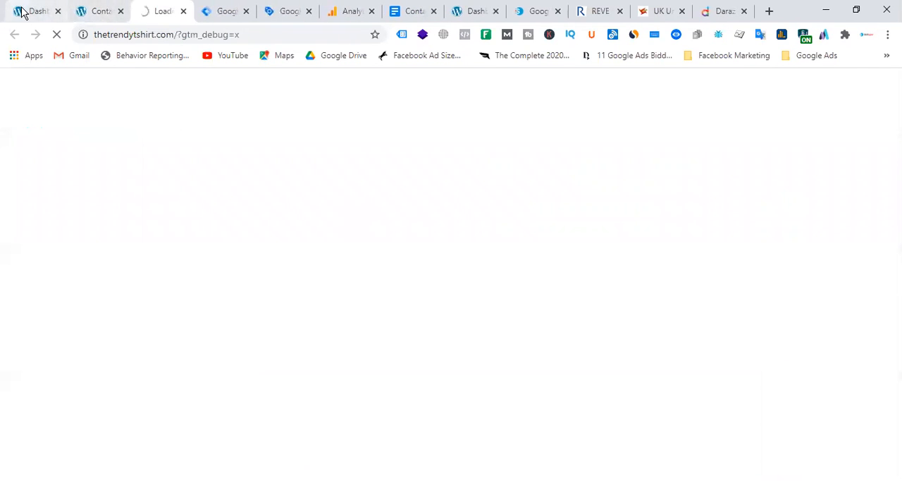
{"action": "left_click", "coordinate": [19, 11]}
{"action": "left_click", "coordinate": [89, 12]}
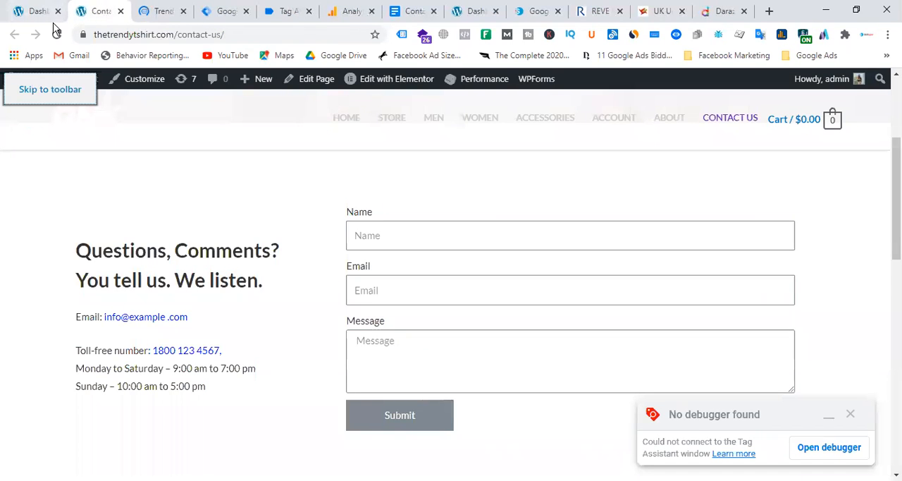
{"action": "scroll", "coordinate": [306, 253], "scroll_direction": "up", "scroll_amount": 3}
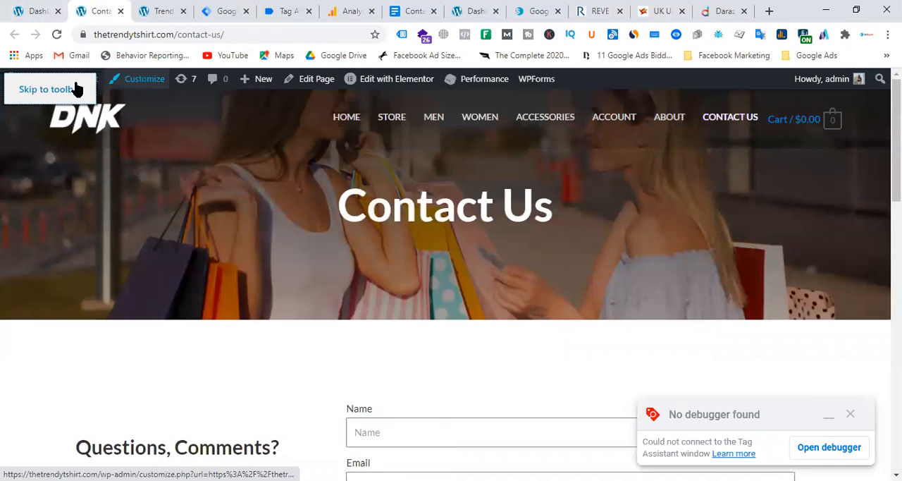
Step: Open the site's home page and submit an email address in the footer's subscription form
{"action": "left_click", "coordinate": [346, 120]}
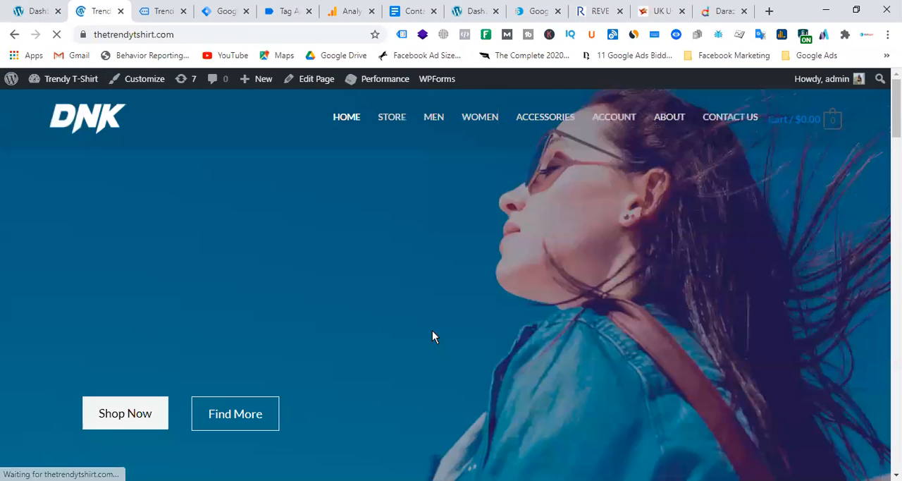
{"action": "scroll", "coordinate": [479, 334], "scroll_direction": "down", "scroll_amount": 4}
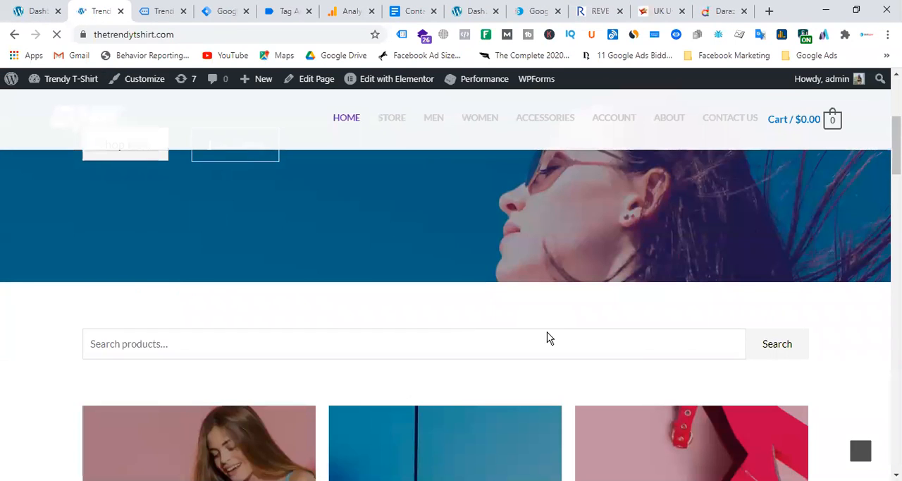
{"action": "scroll", "coordinate": [546, 338], "scroll_direction": "down", "scroll_amount": 5}
{"action": "scroll", "coordinate": [571, 339], "scroll_direction": "down", "scroll_amount": 10}
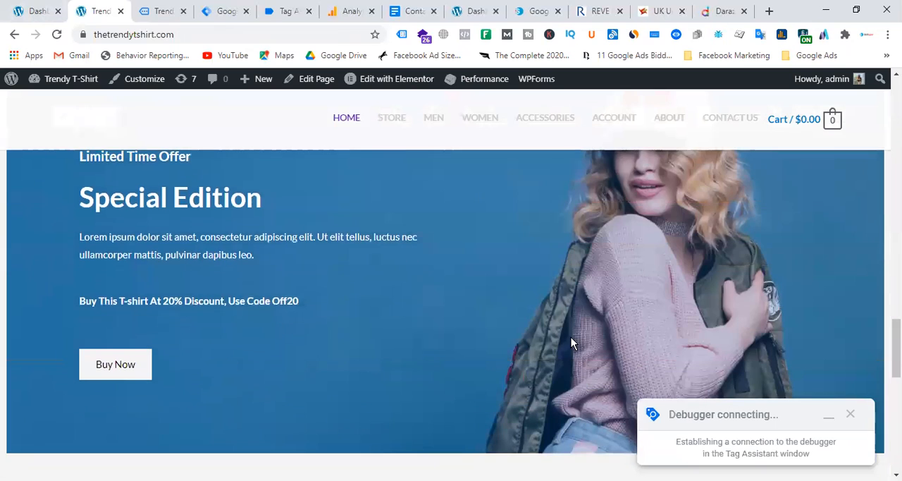
{"action": "scroll", "coordinate": [573, 342], "scroll_direction": "down", "scroll_amount": 2}
{"action": "left_click", "coordinate": [578, 261]}
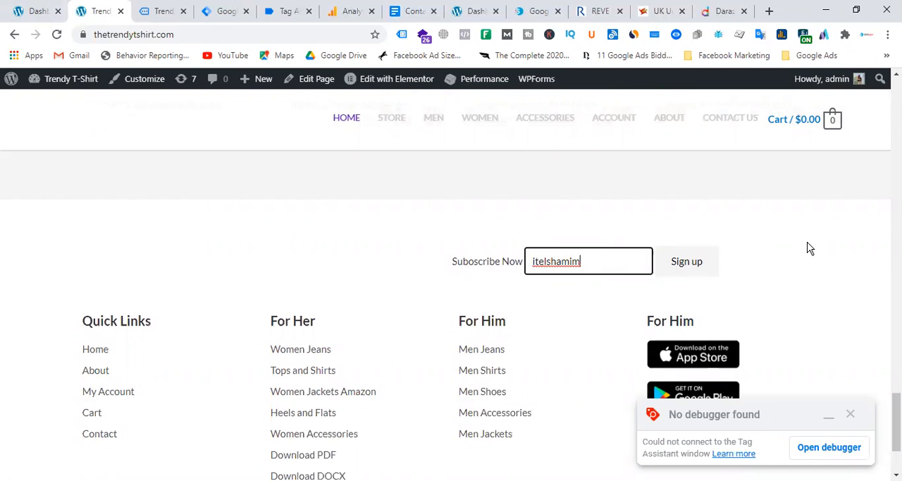
{"action": "left_click", "coordinate": [808, 248]}
{"action": "left_click", "coordinate": [603, 261]}
{"action": "type", "text": "@gmail.com"}
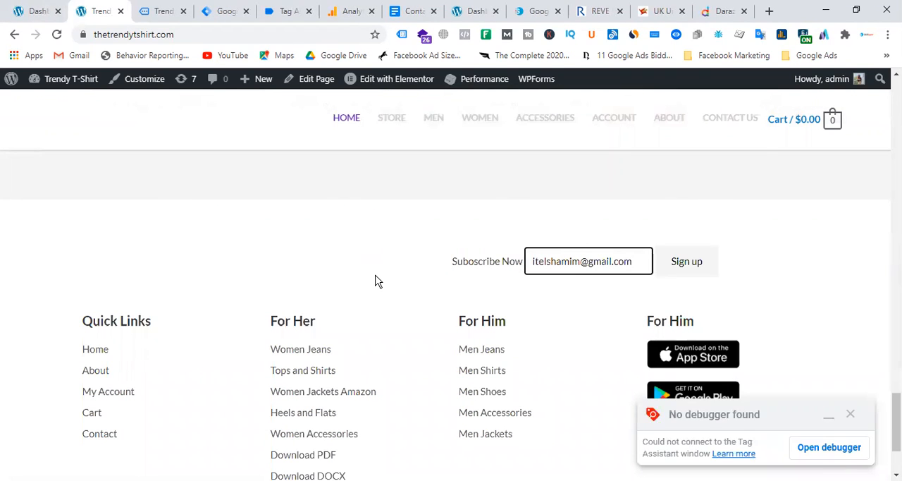
{"action": "left_click_drag", "start_coordinate": [634, 262], "coordinate": [517, 261]}
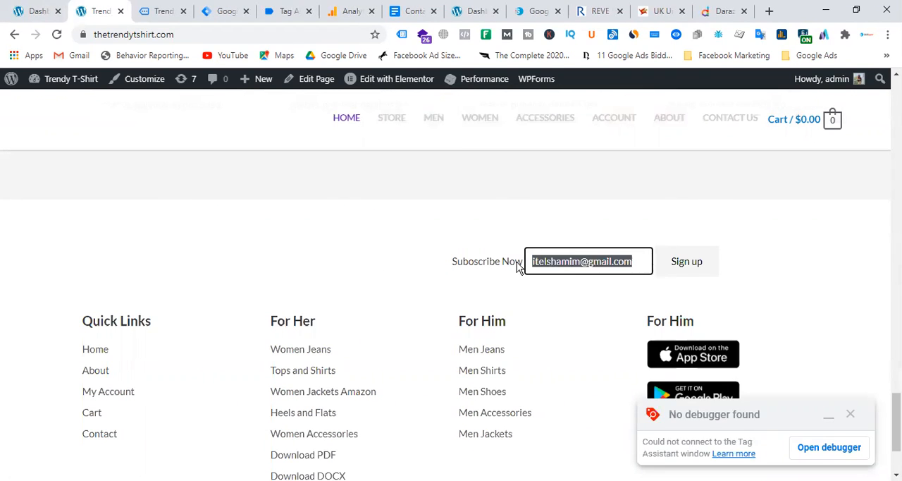
{"action": "left_click", "coordinate": [694, 272]}
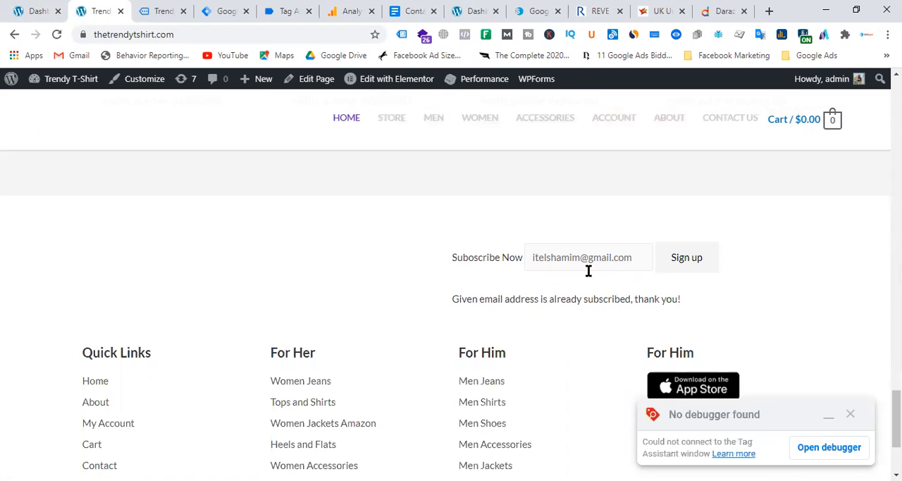
Step: Reload the home page, then continue past the connection confirmation for thetrendytshirt.com in Tag Assistant
{"action": "left_click", "coordinate": [349, 122]}
{"action": "left_click", "coordinate": [282, 11]}
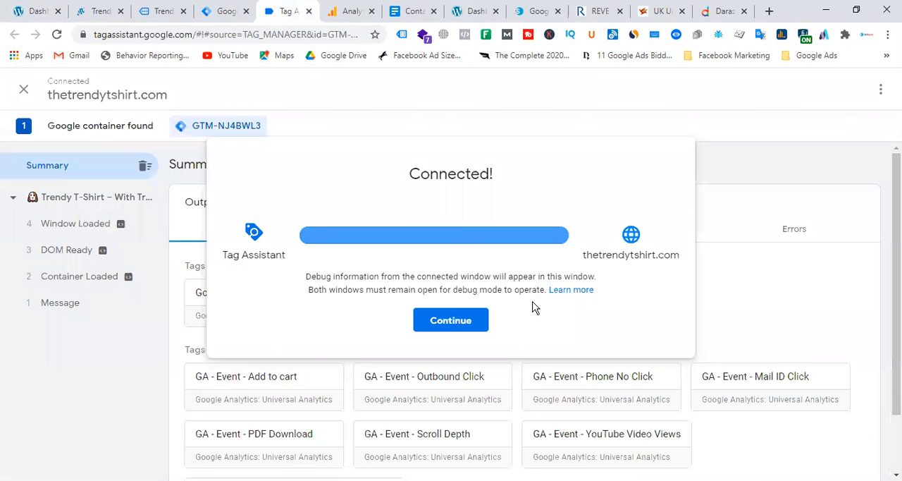
{"action": "left_click", "coordinate": [477, 320]}
{"action": "left_click", "coordinate": [225, 11]}
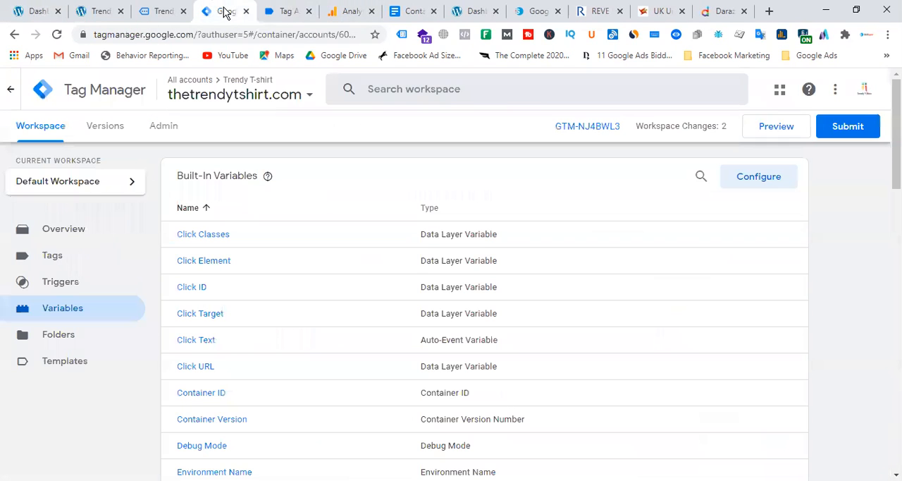
{"action": "left_click", "coordinate": [286, 10]}
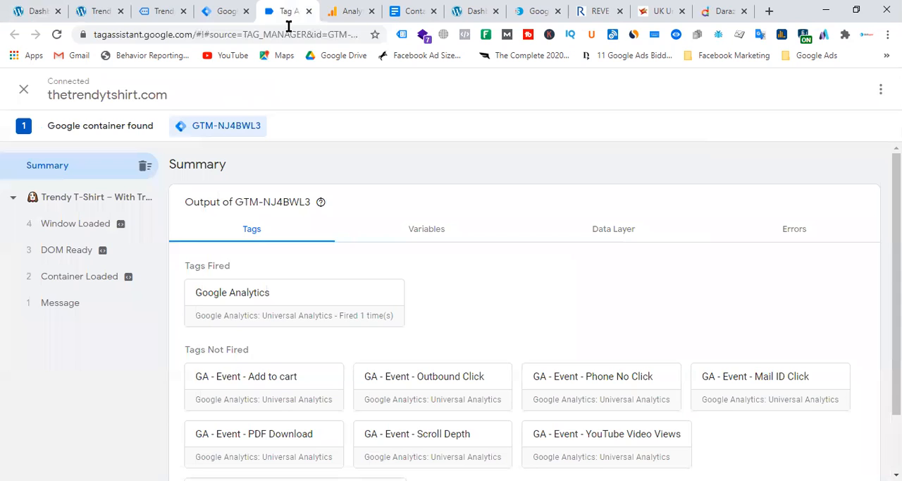
{"action": "left_click", "coordinate": [224, 12]}
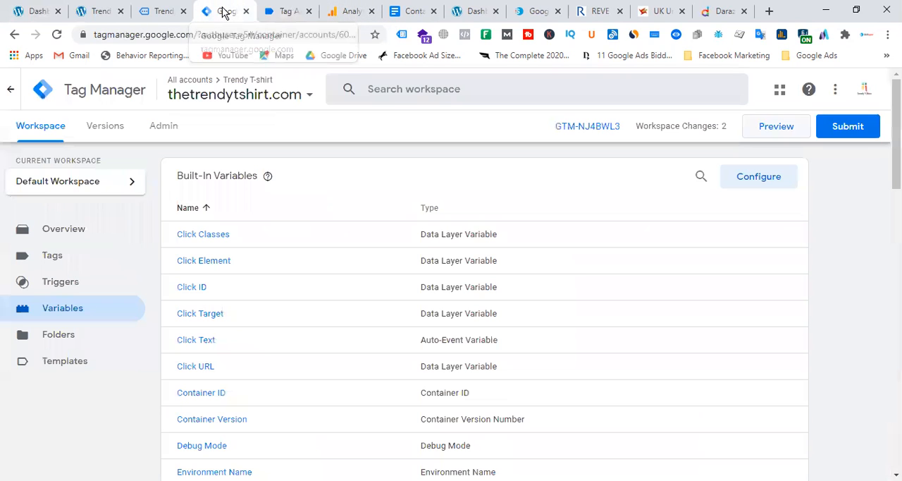
Step: In the home page window opened for debugging, sign up with another email address in the footer's subscription form
{"action": "left_click", "coordinate": [171, 13]}
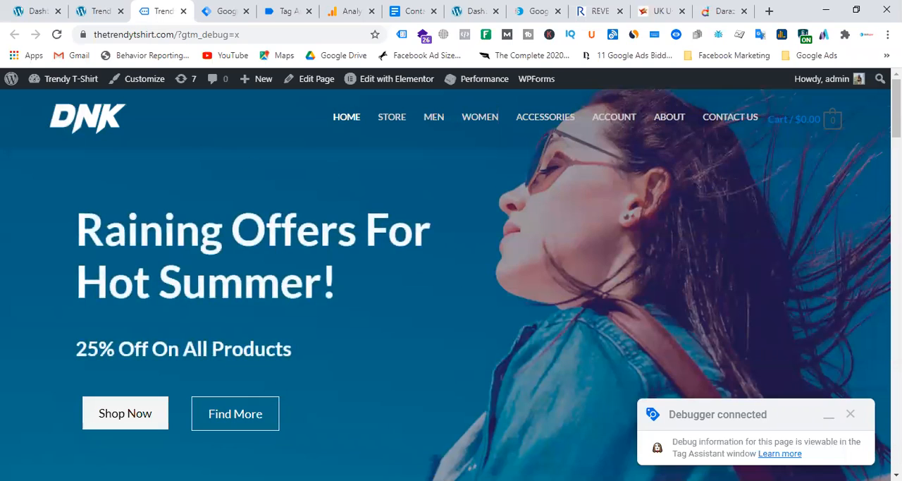
{"action": "scroll", "coordinate": [621, 301], "scroll_direction": "down", "scroll_amount": 15}
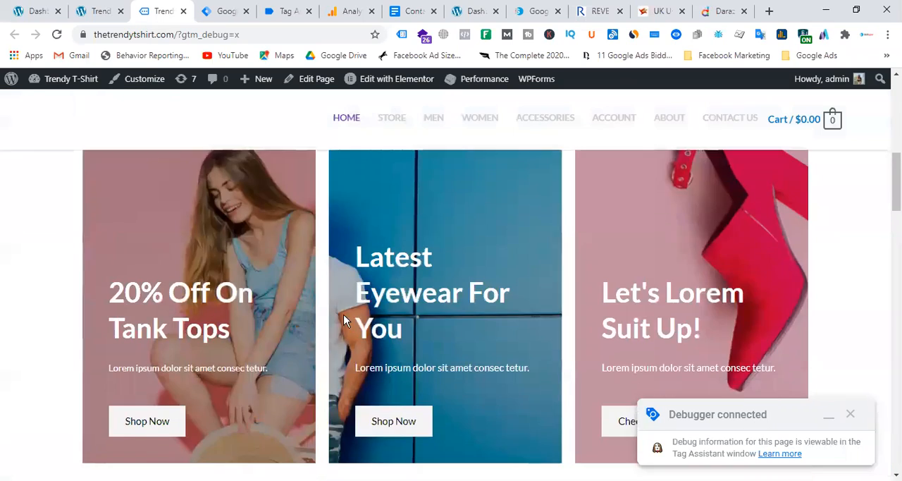
{"action": "scroll", "coordinate": [412, 334], "scroll_direction": "down", "scroll_amount": 10}
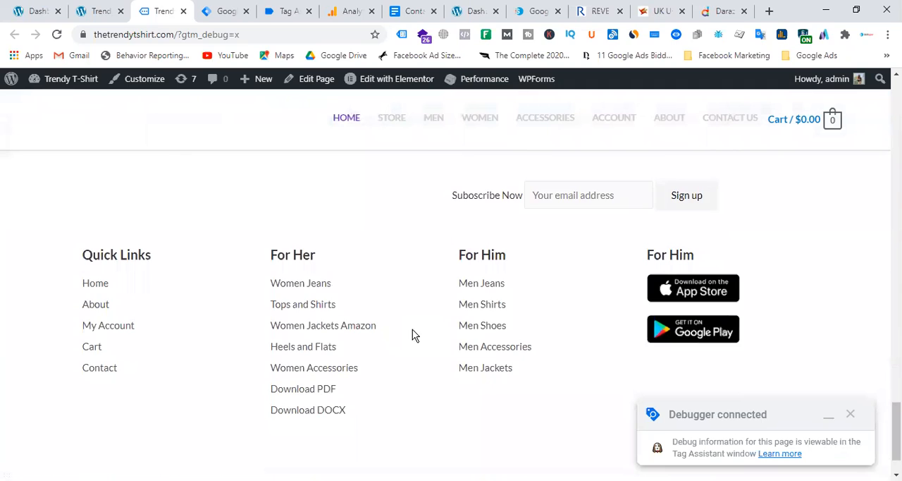
{"action": "scroll", "coordinate": [570, 326], "scroll_direction": "up", "scroll_amount": 2}
{"action": "left_click", "coordinate": [570, 326]}
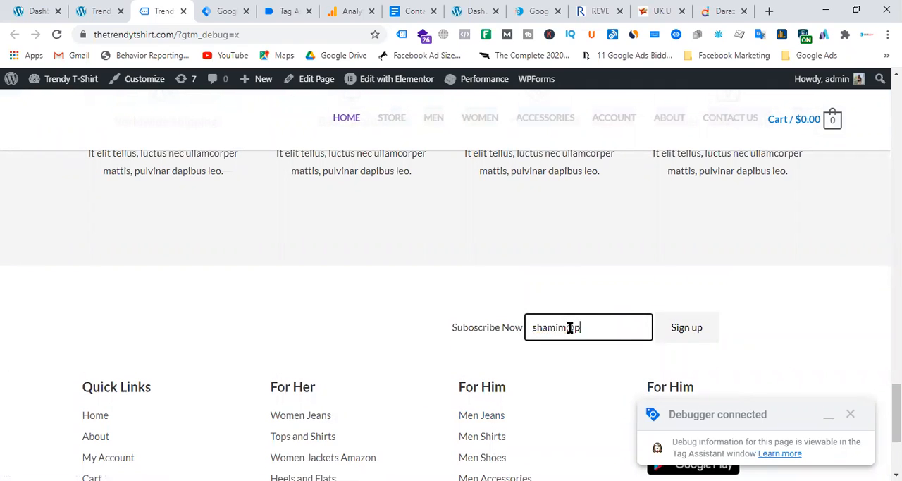
{"action": "left_click", "coordinate": [678, 337]}
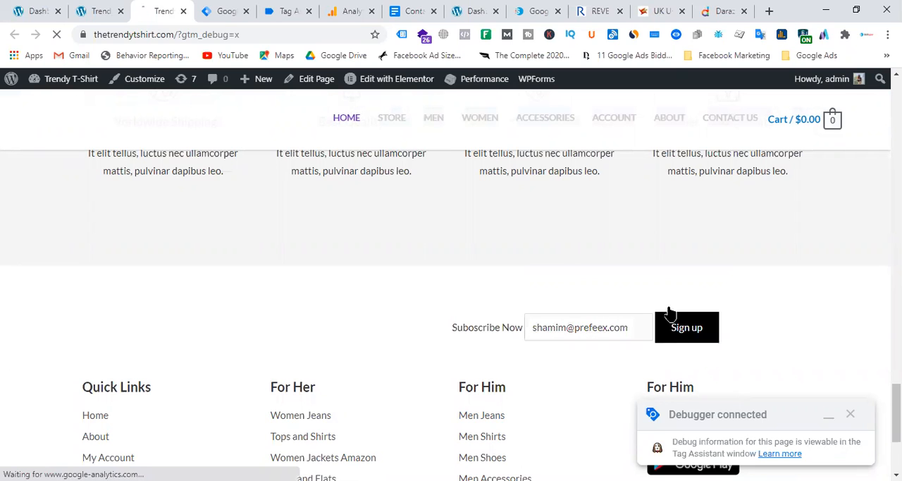
Step: In Tag Assistant, open the variables of the gtm4wp.formElementLeave event that followed the sign-up and highlight the Click ID value
{"action": "left_click", "coordinate": [281, 13]}
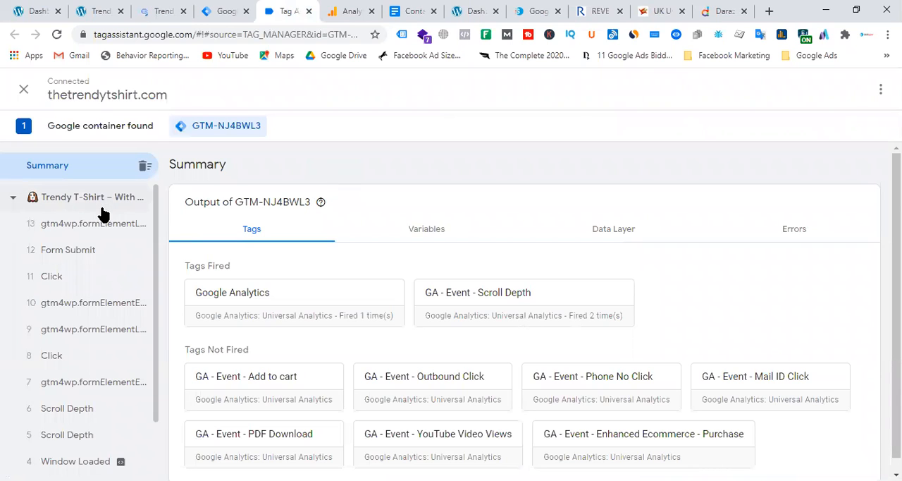
{"action": "left_click", "coordinate": [101, 234]}
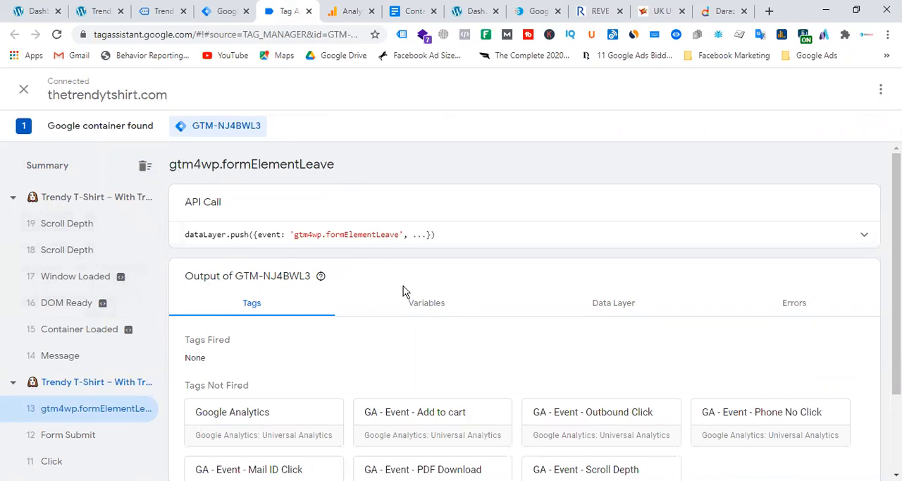
{"action": "left_click", "coordinate": [429, 307]}
{"action": "scroll", "coordinate": [546, 257], "scroll_direction": "down", "scroll_amount": 3}
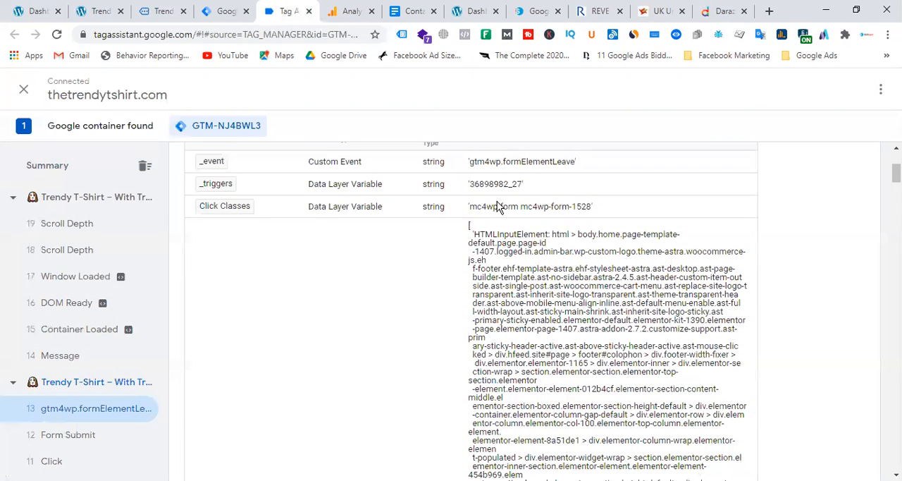
{"action": "scroll", "coordinate": [458, 288], "scroll_direction": "down", "scroll_amount": 5}
{"action": "scroll", "coordinate": [444, 332], "scroll_direction": "down", "scroll_amount": 4}
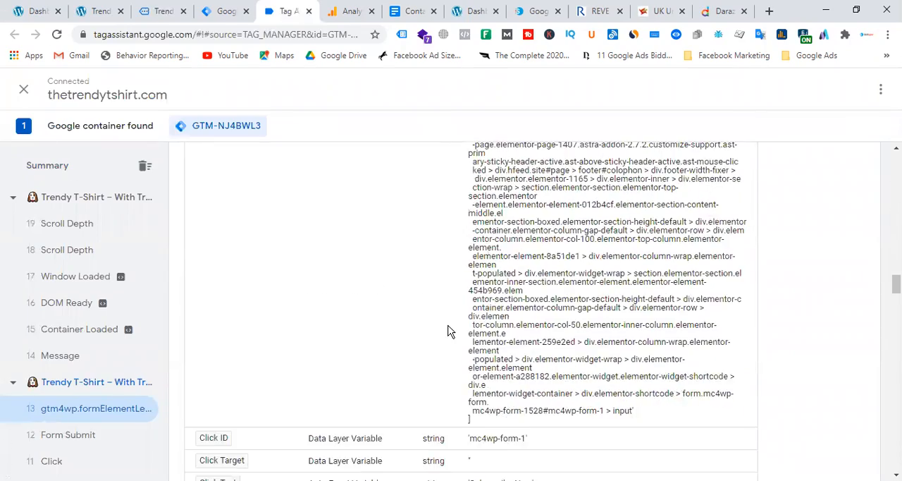
{"action": "scroll", "coordinate": [448, 331], "scroll_direction": "down", "scroll_amount": 4}
{"action": "scroll", "coordinate": [358, 250], "scroll_direction": "up", "scroll_amount": 1}
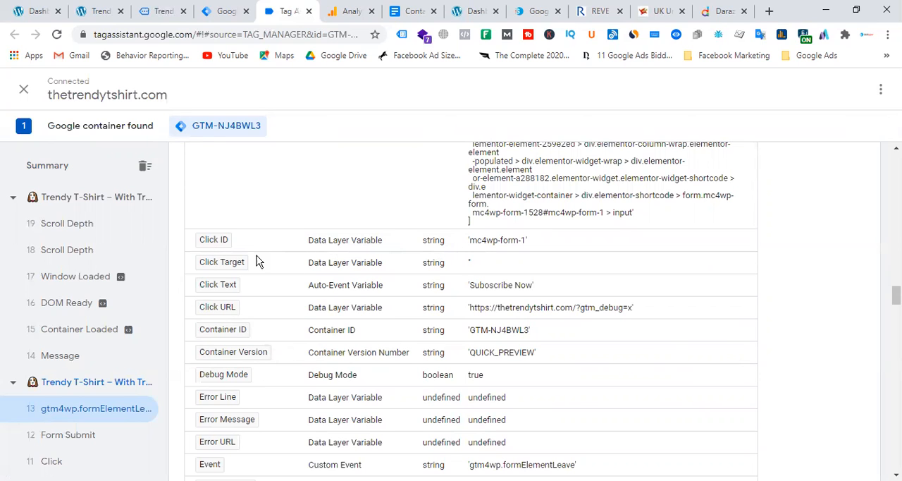
{"action": "left_click_drag", "start_coordinate": [468, 241], "coordinate": [532, 246]}
Step: Highlight the Form Classes value and the Form ID value among the event's variables
{"action": "scroll", "coordinate": [258, 308], "scroll_direction": "down", "scroll_amount": 2}
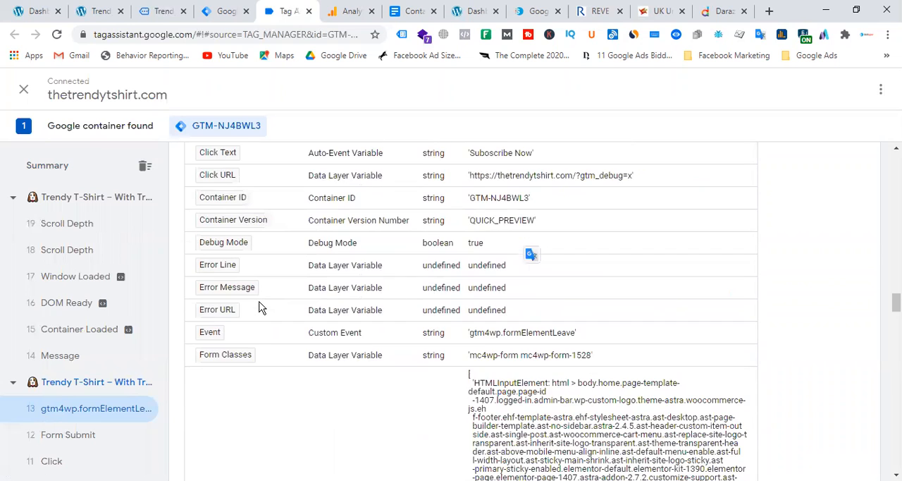
{"action": "scroll", "coordinate": [287, 305], "scroll_direction": "down", "scroll_amount": 2}
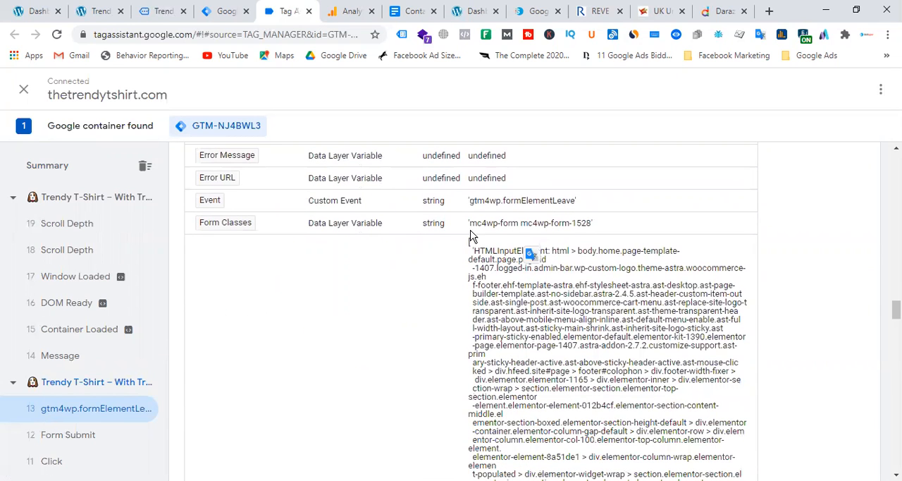
{"action": "left_click_drag", "start_coordinate": [471, 224], "coordinate": [591, 227]}
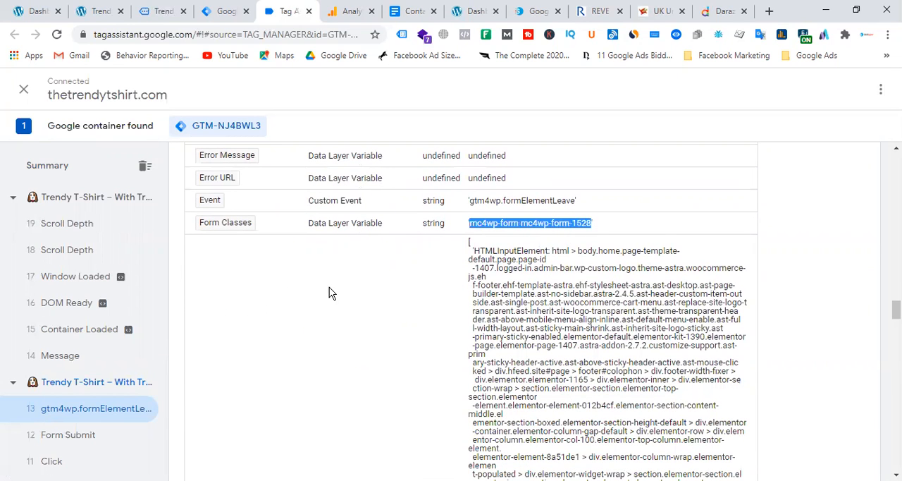
{"action": "scroll", "coordinate": [365, 291], "scroll_direction": "down", "scroll_amount": 3}
{"action": "scroll", "coordinate": [367, 291], "scroll_direction": "up", "scroll_amount": 1}
{"action": "scroll", "coordinate": [367, 297], "scroll_direction": "down", "scroll_amount": 5}
{"action": "scroll", "coordinate": [367, 297], "scroll_direction": "down", "scroll_amount": 3}
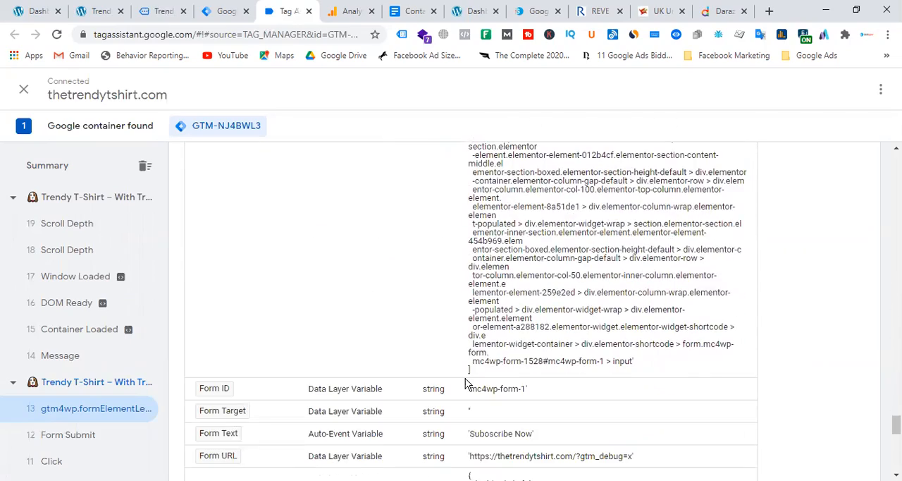
{"action": "left_click_drag", "start_coordinate": [470, 390], "coordinate": [521, 395]}
Step: Go back to the event's Form Classes variable and highlight its full value again
{"action": "scroll", "coordinate": [339, 312], "scroll_direction": "up", "scroll_amount": 5}
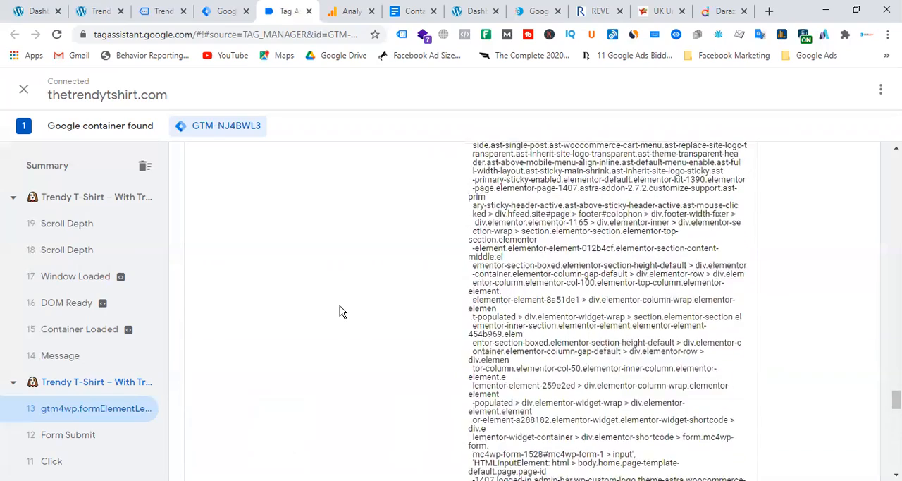
{"action": "scroll", "coordinate": [340, 311], "scroll_direction": "up", "scroll_amount": 10}
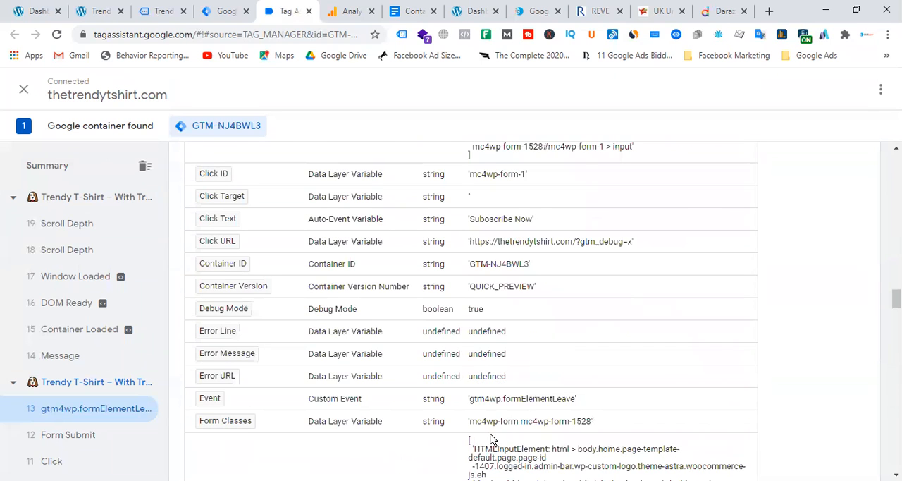
{"action": "left_click_drag", "start_coordinate": [470, 420], "coordinate": [588, 424]}
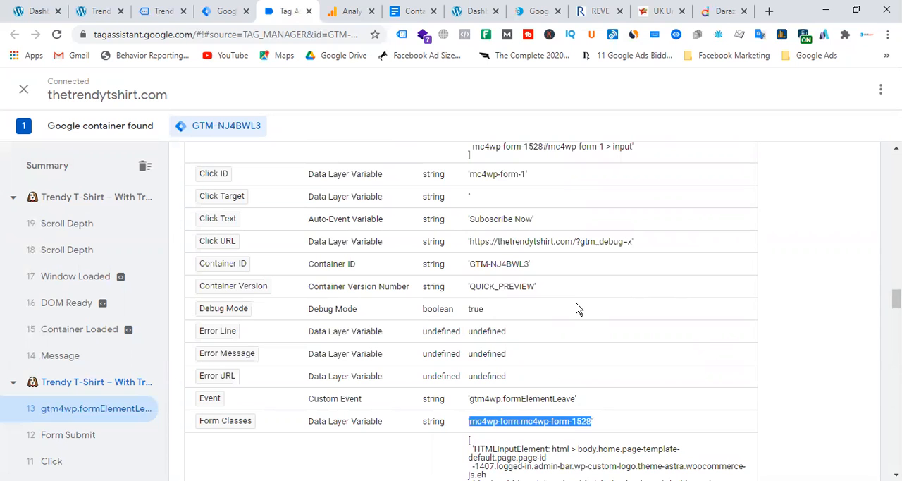
Step: Compare the Form Classes variable across the sign-up's form element, Click and Form Submit events, ending on Form Submit
{"action": "scroll", "coordinate": [573, 310], "scroll_direction": "down", "scroll_amount": 3}
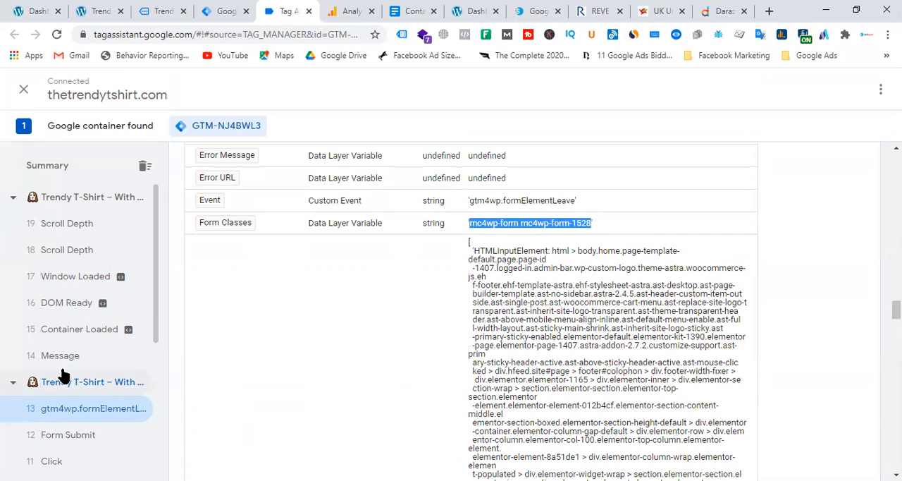
{"action": "scroll", "coordinate": [70, 371], "scroll_direction": "down", "scroll_amount": 3}
{"action": "left_click", "coordinate": [86, 300]}
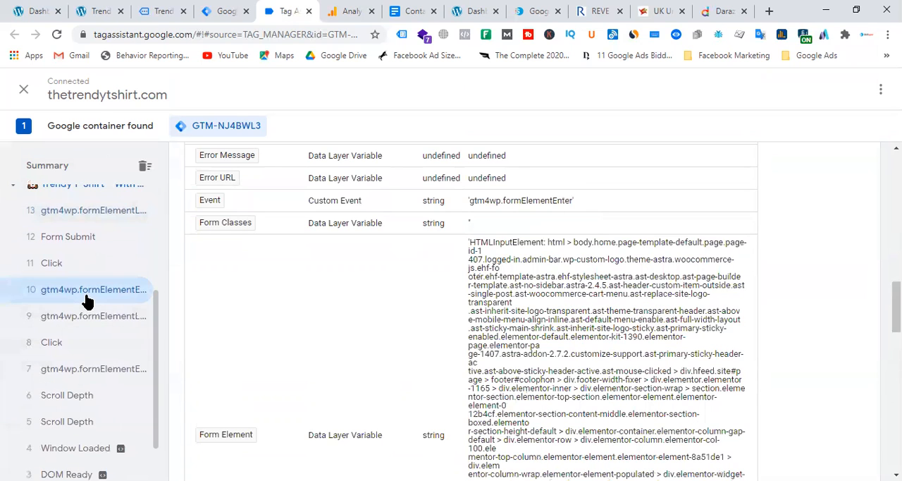
{"action": "left_click", "coordinate": [114, 321]}
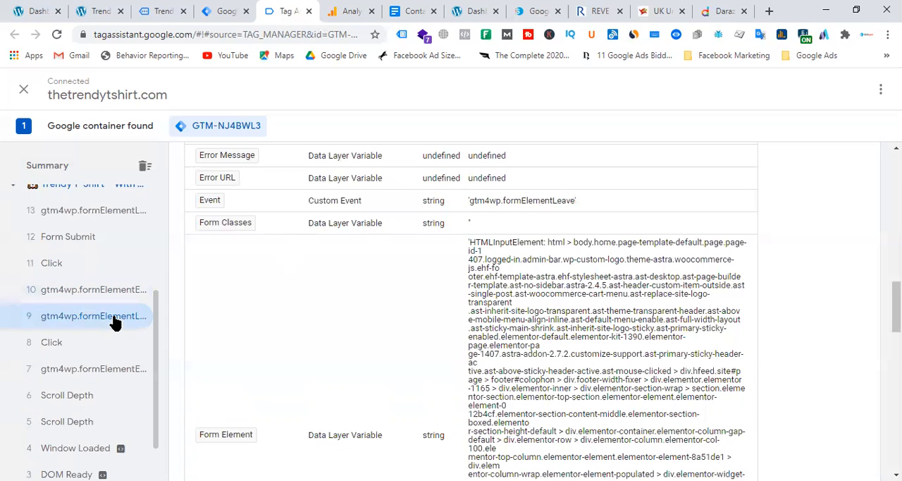
{"action": "left_click", "coordinate": [69, 351]}
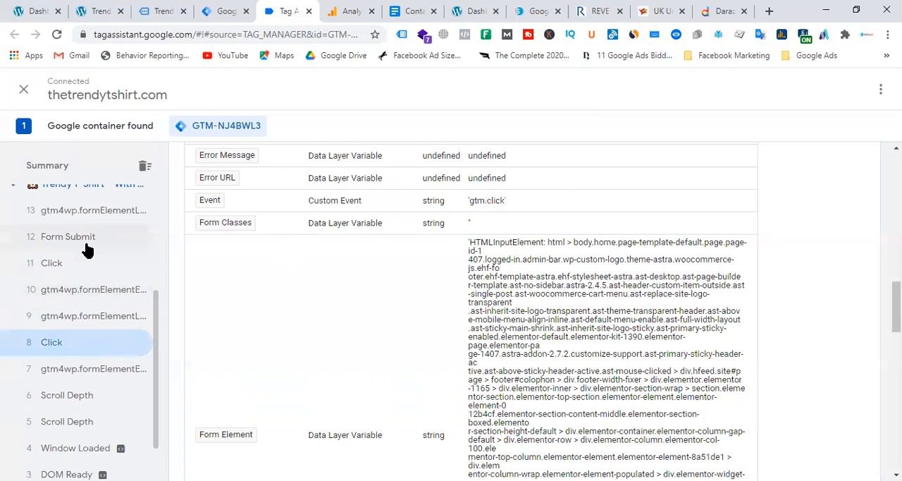
{"action": "left_click", "coordinate": [87, 248]}
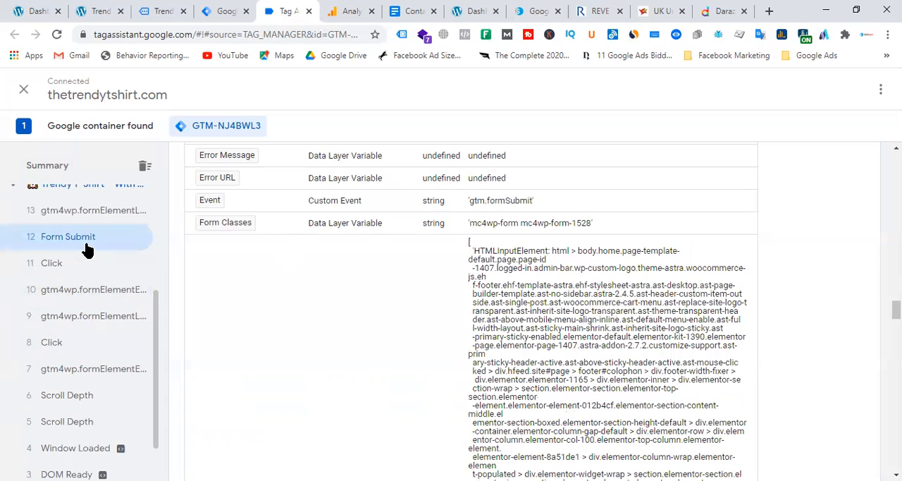
{"action": "left_click", "coordinate": [79, 266]}
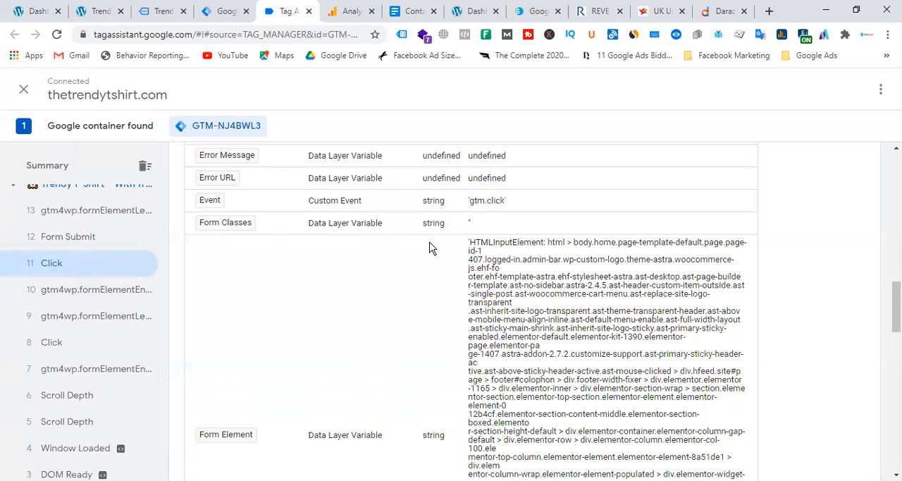
{"action": "left_click", "coordinate": [92, 246]}
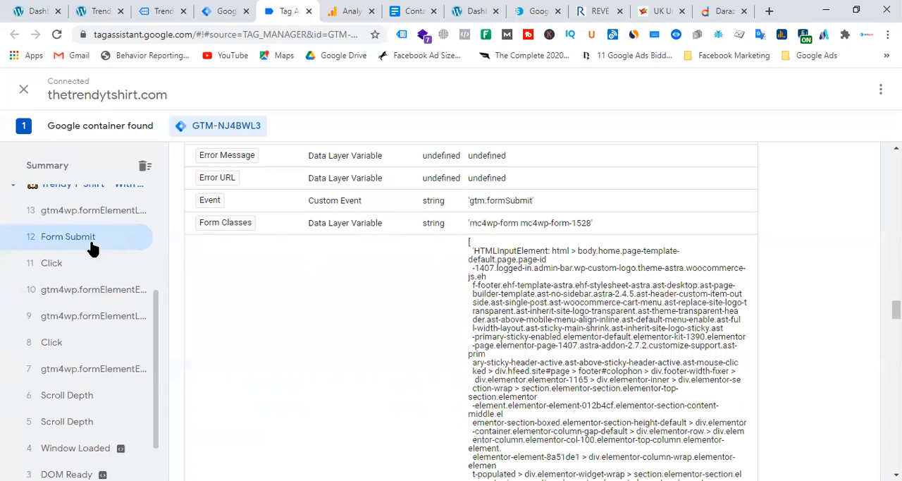
Step: Highlight the Form Classes value and the Form ID value among the Form Submit event's variables
{"action": "left_click_drag", "start_coordinate": [469, 224], "coordinate": [592, 231]}
{"action": "scroll", "coordinate": [536, 325], "scroll_direction": "down", "scroll_amount": 5}
{"action": "scroll", "coordinate": [535, 325], "scroll_direction": "down", "scroll_amount": 10}
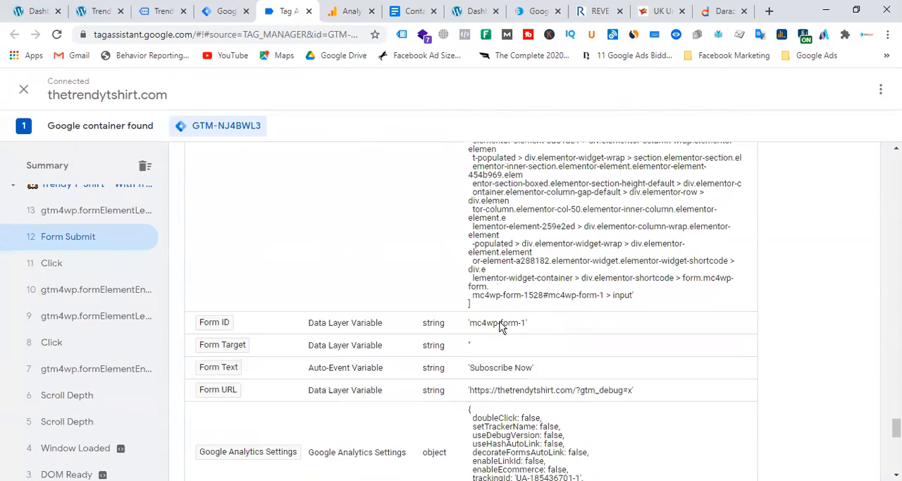
{"action": "left_click_drag", "start_coordinate": [469, 324], "coordinate": [523, 328]}
{"action": "left_click", "coordinate": [67, 299]}
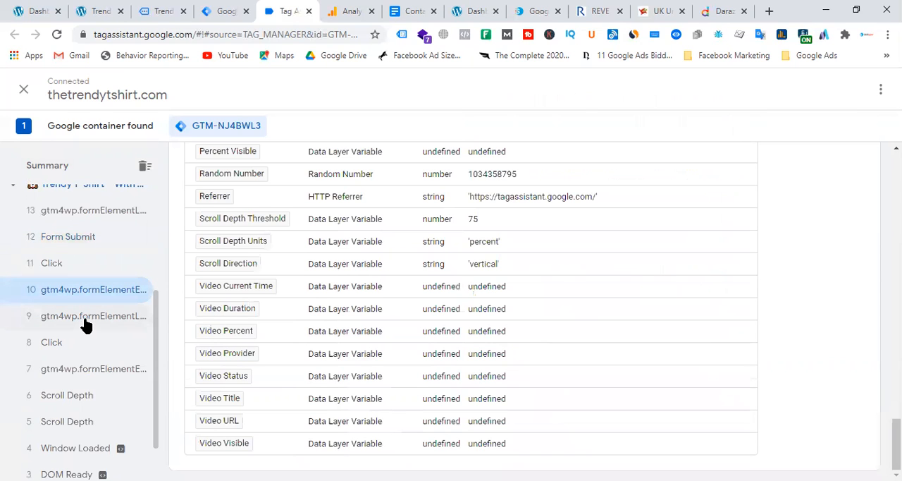
{"action": "left_click", "coordinate": [62, 234]}
{"action": "scroll", "coordinate": [100, 303], "scroll_direction": "up", "scroll_amount": 2}
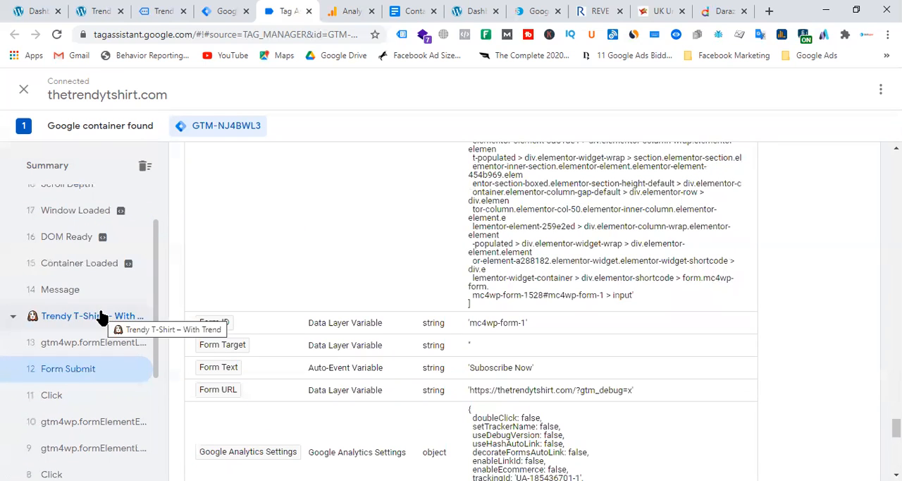
{"action": "left_click_drag", "start_coordinate": [470, 331], "coordinate": [536, 333]}
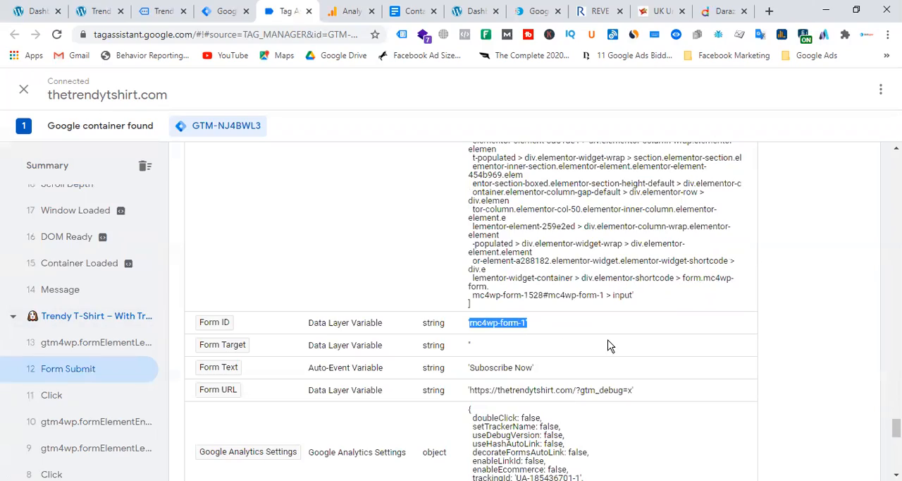
Step: Return to the Form Submit event's Form Classes variable and highlight its full value
{"action": "scroll", "coordinate": [608, 344], "scroll_direction": "up", "scroll_amount": 3}
{"action": "scroll", "coordinate": [610, 344], "scroll_direction": "up", "scroll_amount": 8}
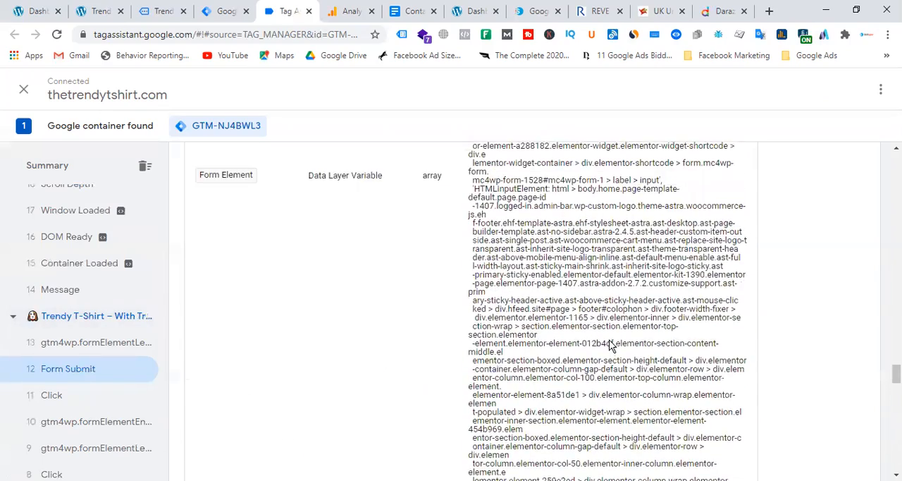
{"action": "scroll", "coordinate": [610, 345], "scroll_direction": "up", "scroll_amount": 5}
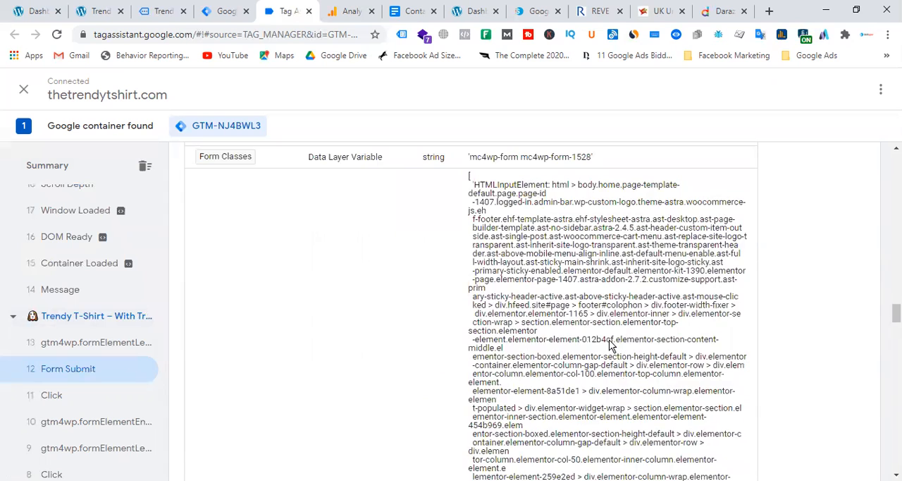
{"action": "left_click_drag", "start_coordinate": [471, 359], "coordinate": [592, 359]}
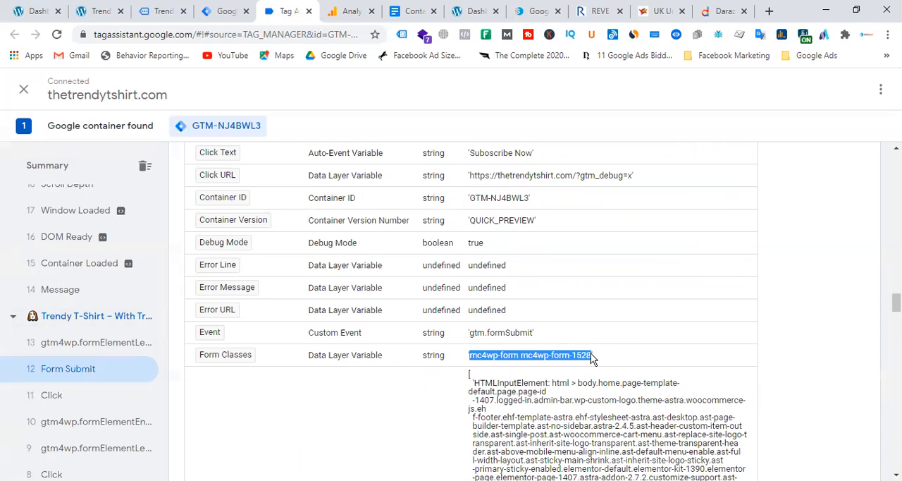
{"action": "left_click", "coordinate": [93, 12]}
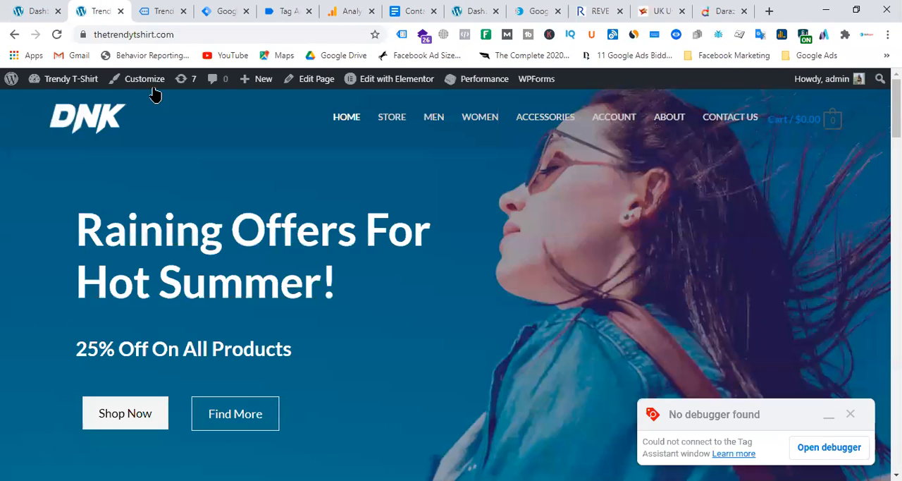
{"action": "left_click", "coordinate": [38, 13]}
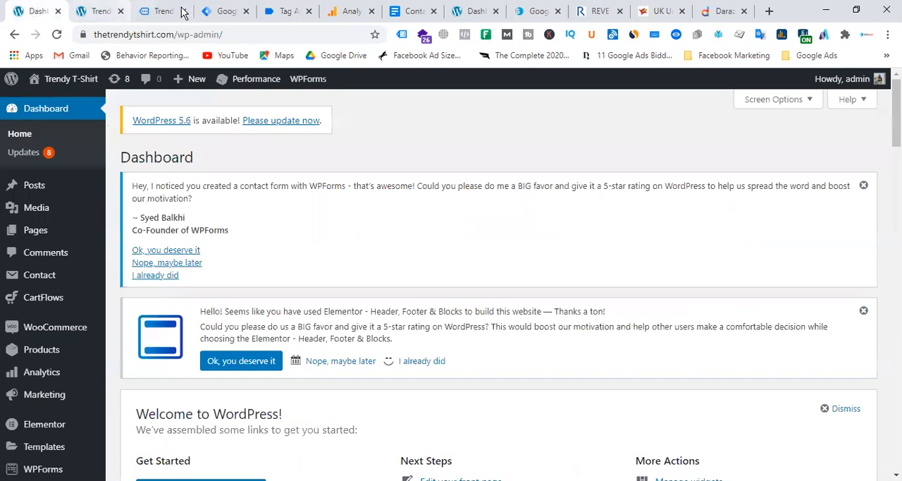
{"action": "left_click", "coordinate": [215, 11]}
{"action": "left_click", "coordinate": [289, 11]}
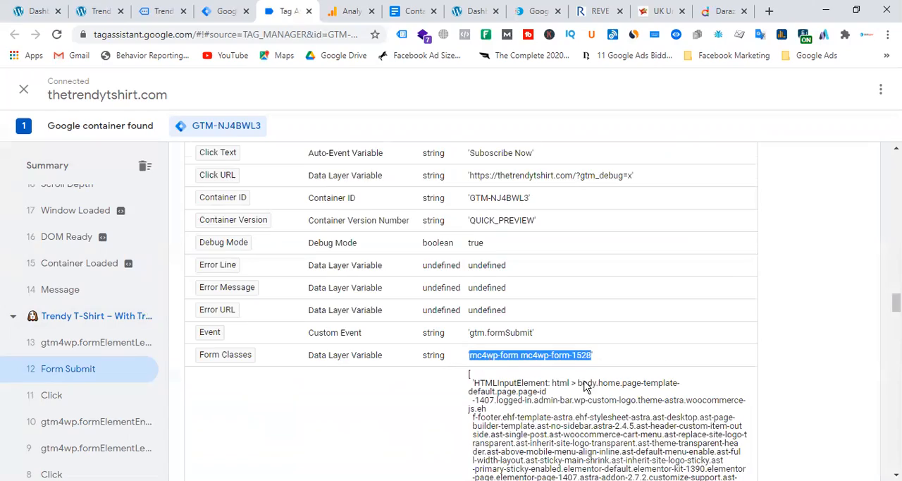
Step: Compare the Form ID and Form Classes variables of the Form Submit, Click and gtm4wp.formElementEnter events
{"action": "scroll", "coordinate": [595, 384], "scroll_direction": "down", "scroll_amount": 4}
{"action": "scroll", "coordinate": [600, 378], "scroll_direction": "down", "scroll_amount": 8}
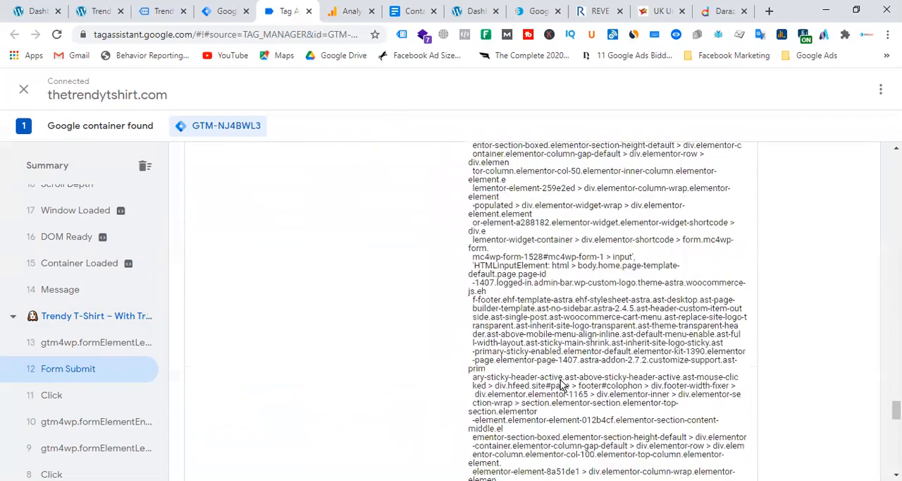
{"action": "scroll", "coordinate": [504, 308], "scroll_direction": "up", "scroll_amount": 4}
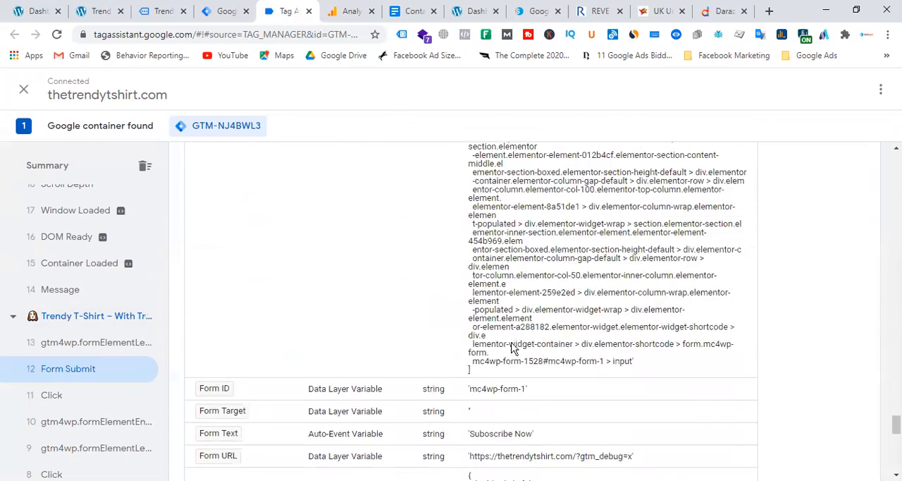
{"action": "left_click", "coordinate": [73, 402]}
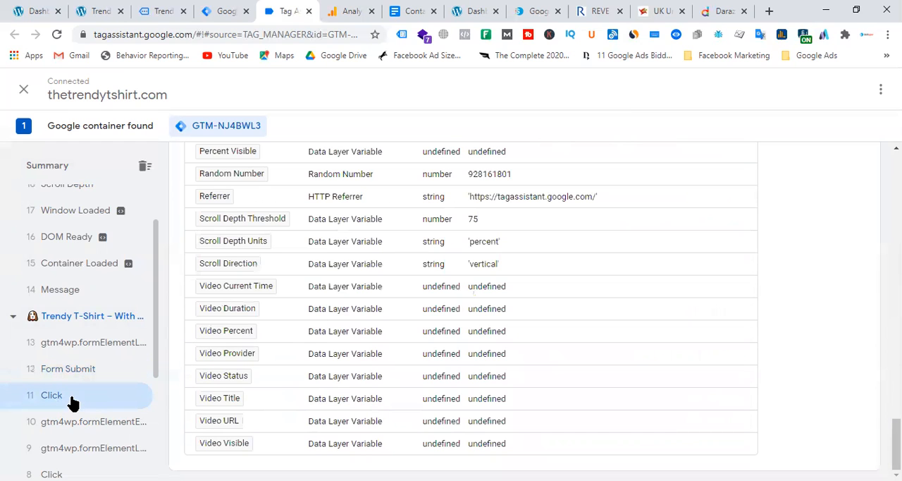
{"action": "scroll", "coordinate": [343, 338], "scroll_direction": "up", "scroll_amount": 5}
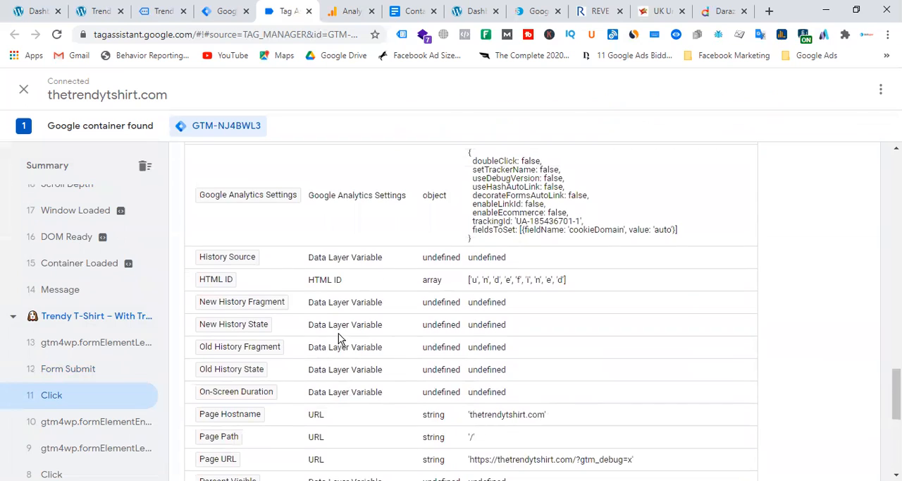
{"action": "scroll", "coordinate": [345, 350], "scroll_direction": "up", "scroll_amount": 4}
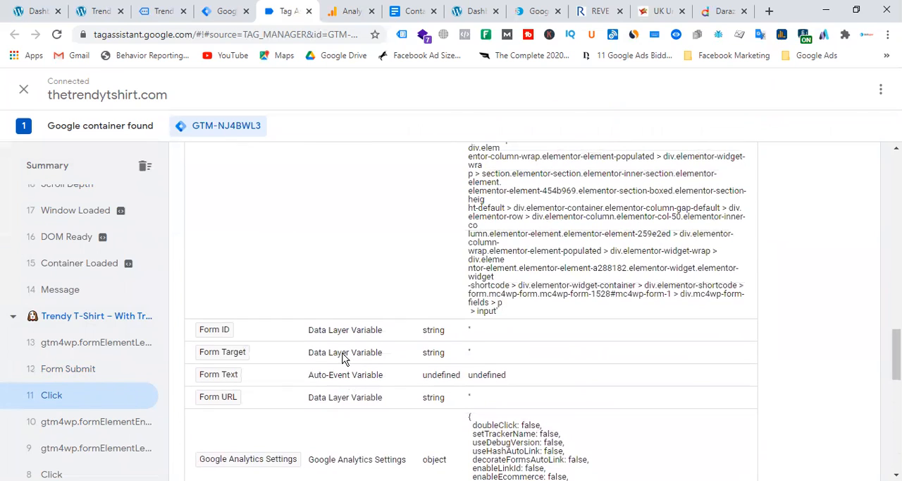
{"action": "scroll", "coordinate": [472, 342], "scroll_direction": "up", "scroll_amount": 2}
{"action": "scroll", "coordinate": [473, 342], "scroll_direction": "up", "scroll_amount": 2}
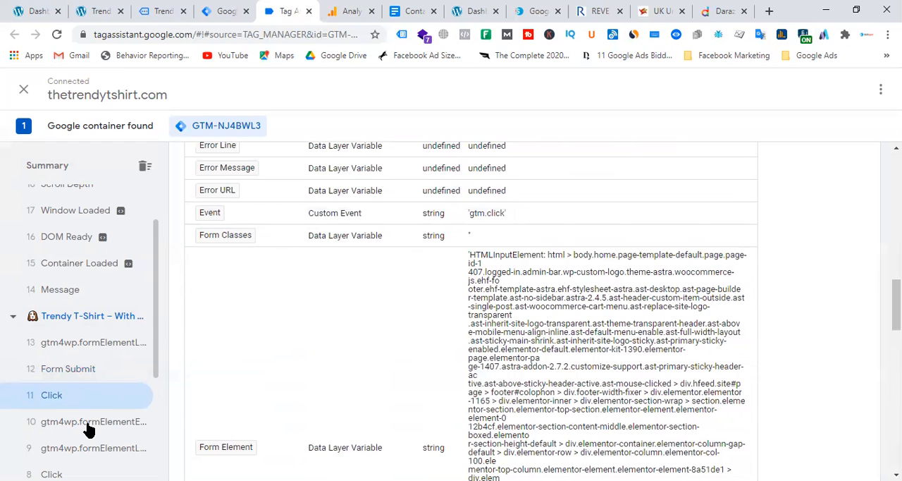
{"action": "left_click", "coordinate": [88, 426]}
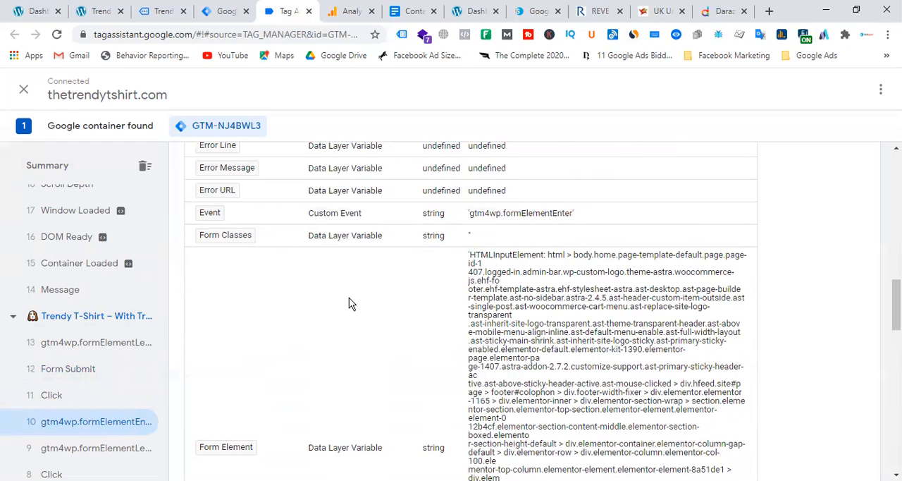
{"action": "scroll", "coordinate": [348, 303], "scroll_direction": "down", "scroll_amount": 4}
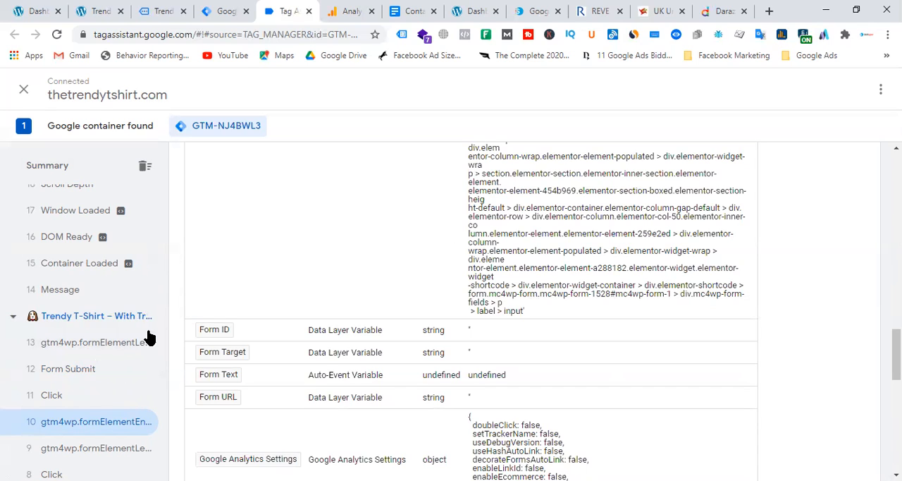
Step: Recheck the Form Submit event, ending on the form variables of the Click event just before it
{"action": "left_click", "coordinate": [81, 372]}
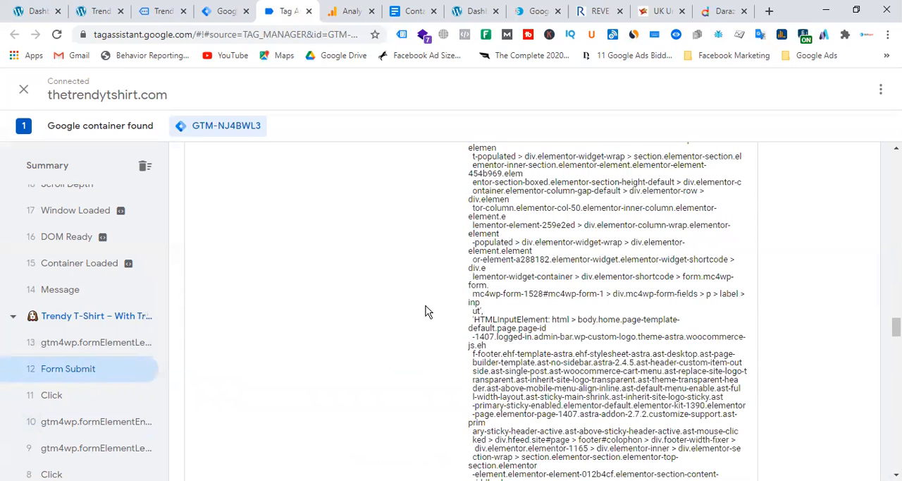
{"action": "left_click", "coordinate": [60, 399]}
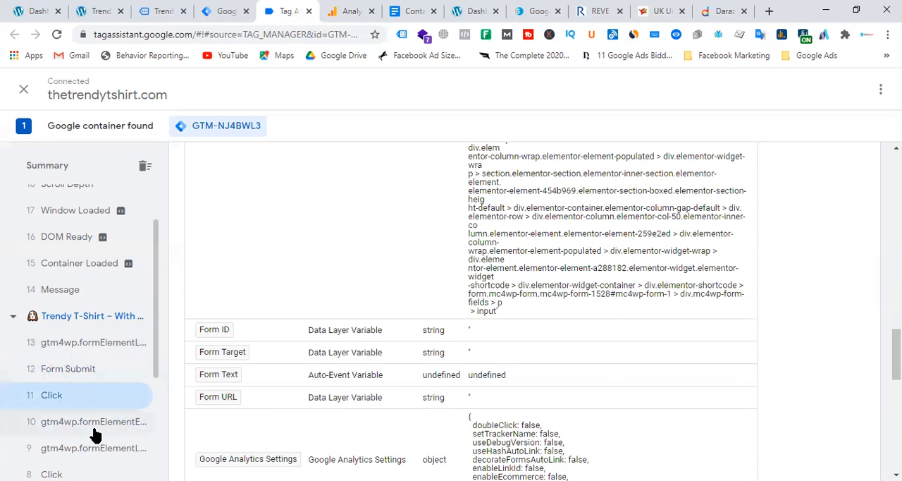
{"action": "scroll", "coordinate": [456, 331], "scroll_direction": "up", "scroll_amount": 1}
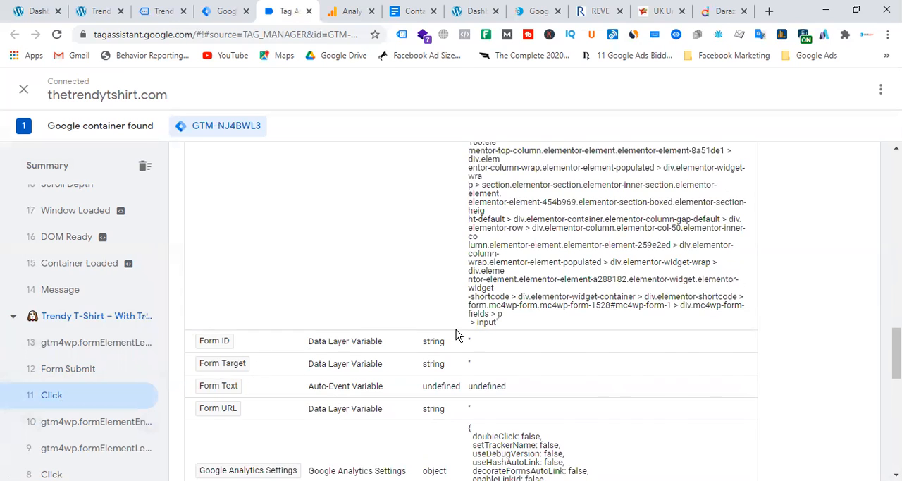
{"action": "scroll", "coordinate": [456, 329], "scroll_direction": "up", "scroll_amount": 5}
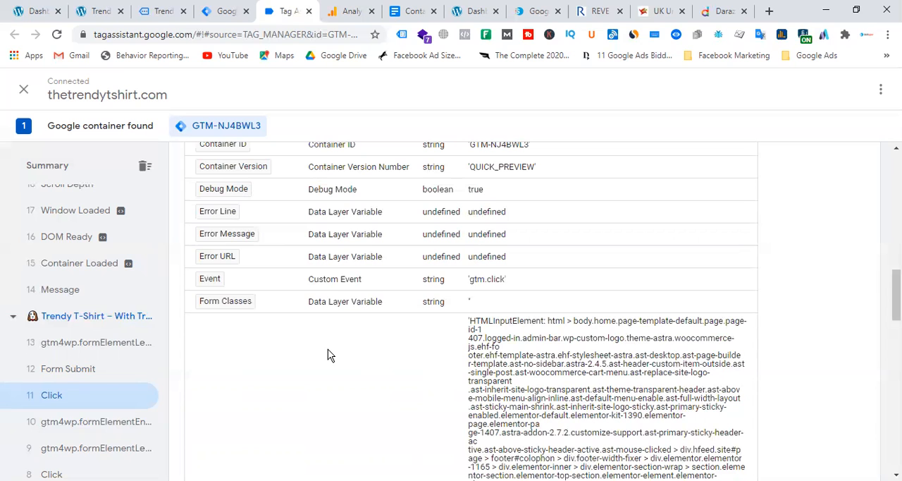
Step: Switch to Google Tag Manager and delete the existing form submission trigger named "form" from the container
{"action": "left_click", "coordinate": [166, 10]}
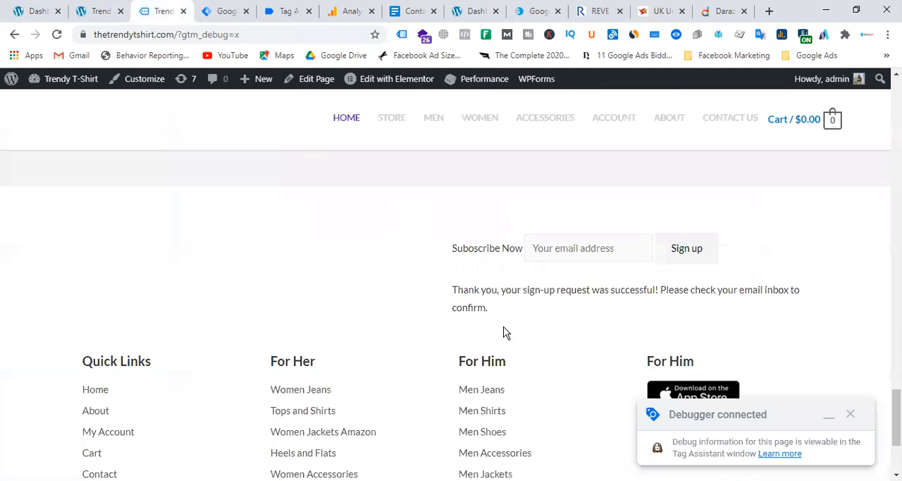
{"action": "left_click", "coordinate": [243, 14]}
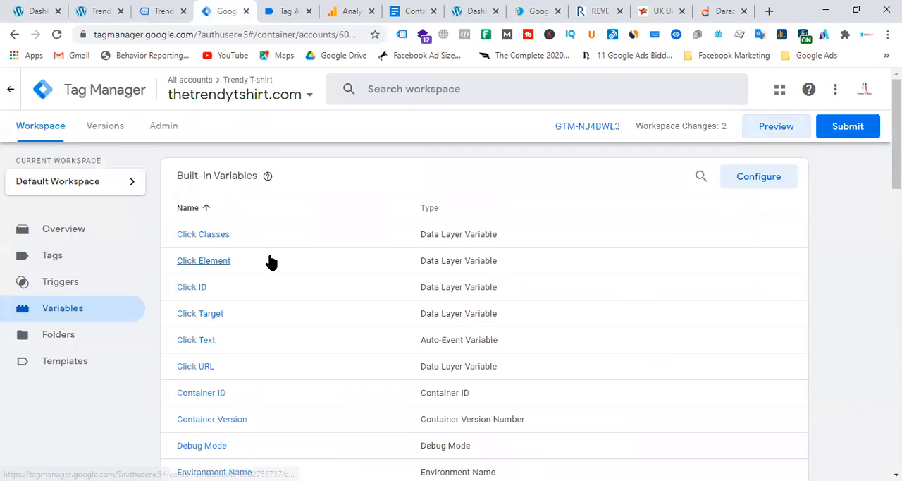
{"action": "left_click", "coordinate": [60, 283]}
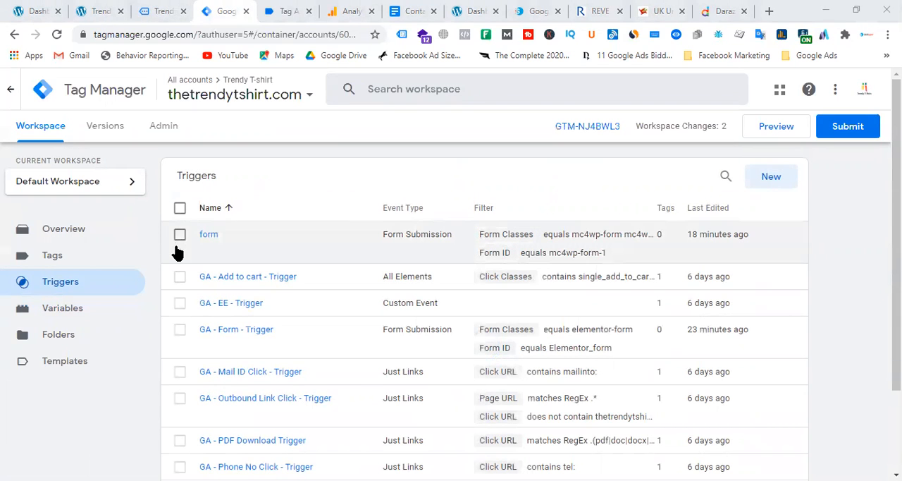
{"action": "left_click", "coordinate": [768, 177]}
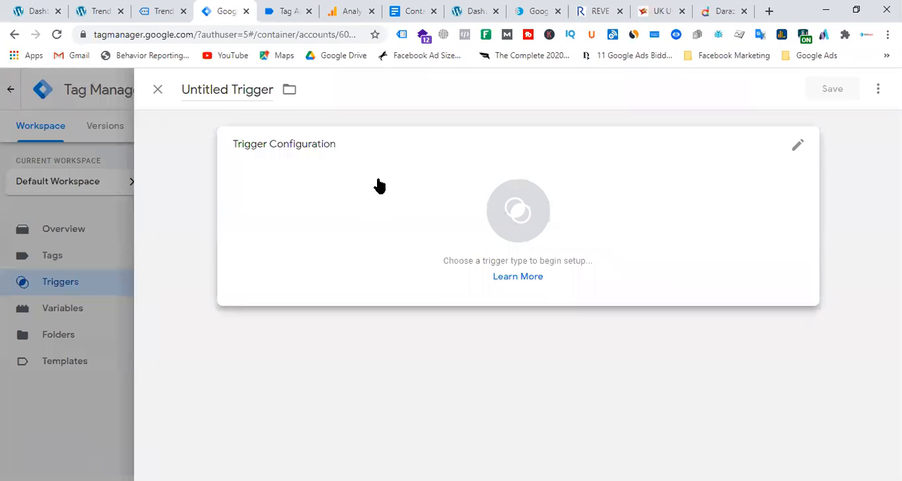
{"action": "left_click", "coordinate": [158, 89]}
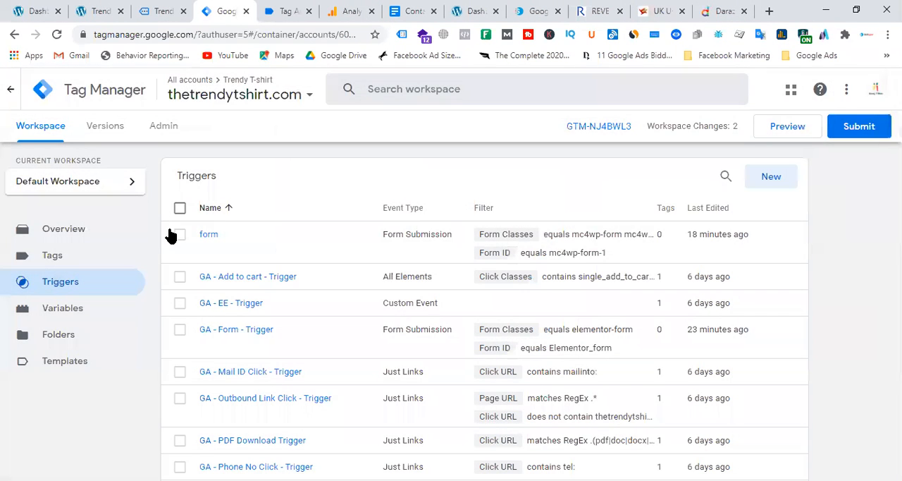
{"action": "left_click", "coordinate": [180, 234]}
{"action": "left_click", "coordinate": [785, 178]}
{"action": "left_click", "coordinate": [595, 238]}
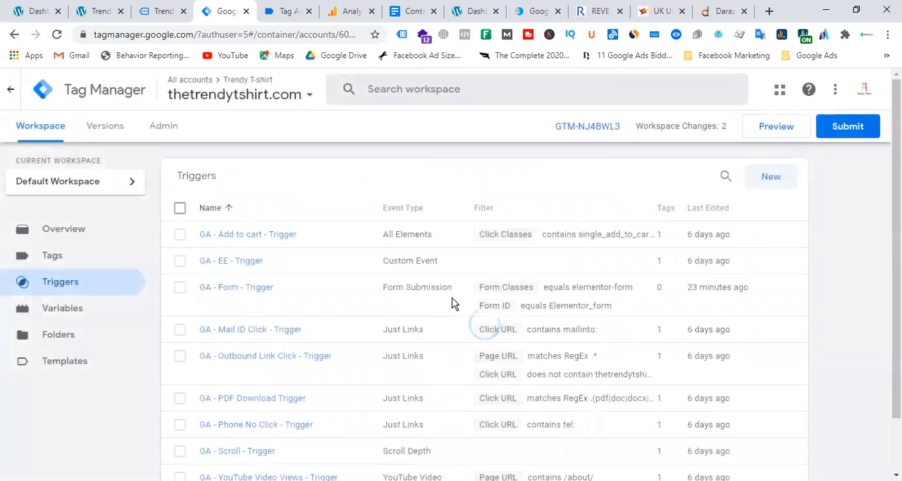
Step: Start a new trigger and name it "GA - Subscription form - Trigger", correcting the spelling of "Subscription"
{"action": "left_click", "coordinate": [770, 179]}
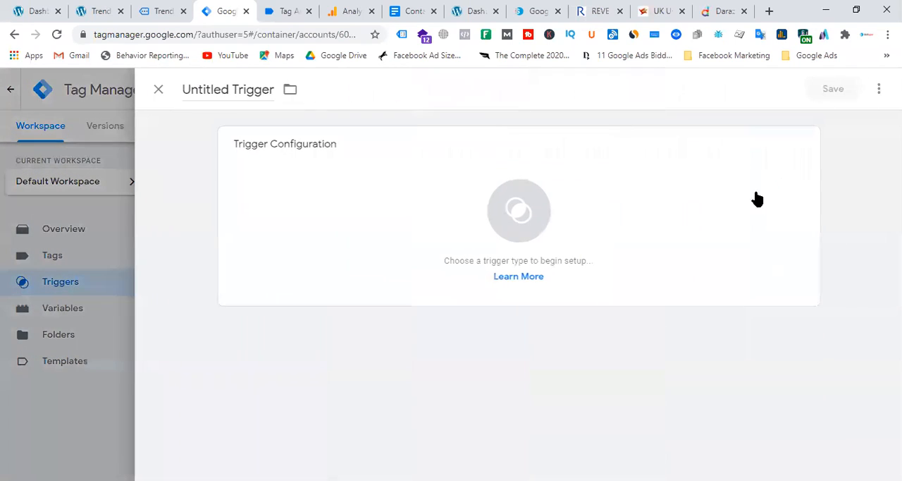
{"action": "left_click", "coordinate": [230, 89]}
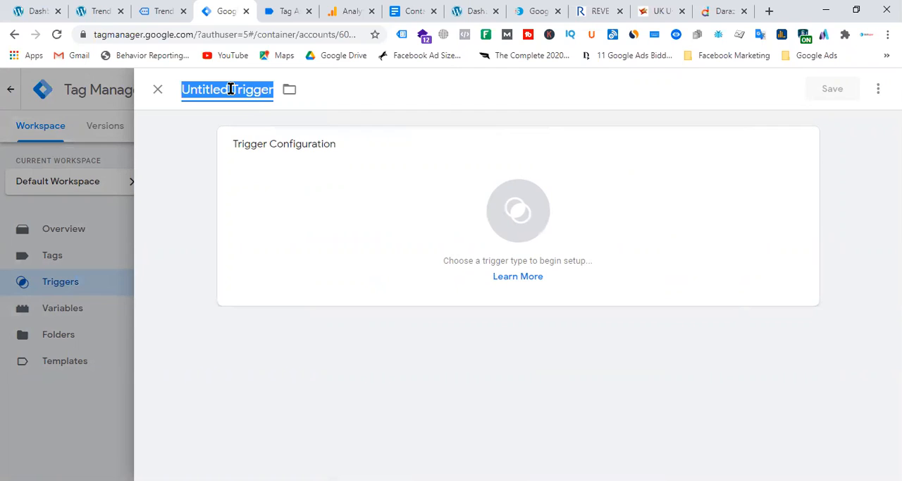
{"action": "type", "text": "GA"}
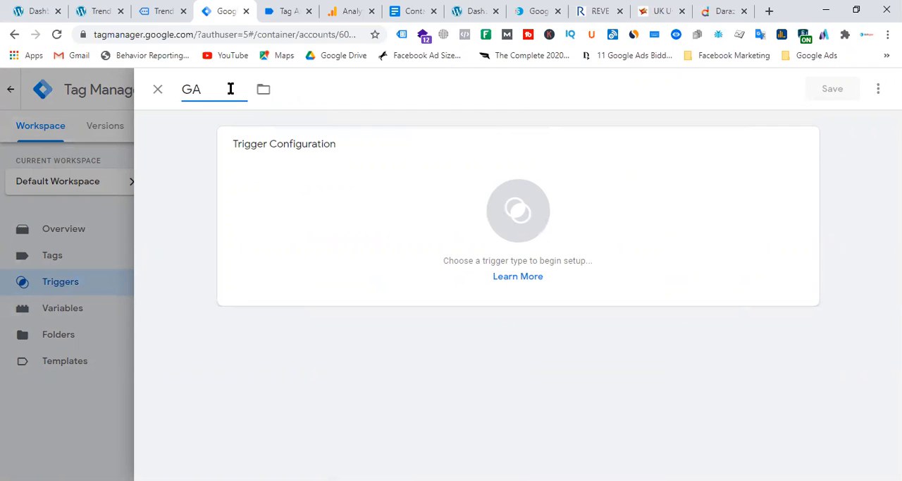
{"action": "type", "text": " - Subscription"}
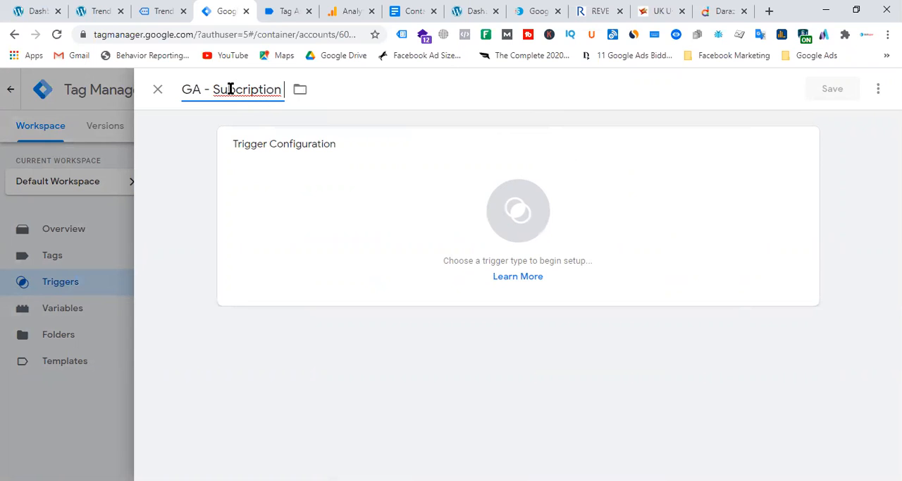
{"action": "right_click", "coordinate": [229, 89]}
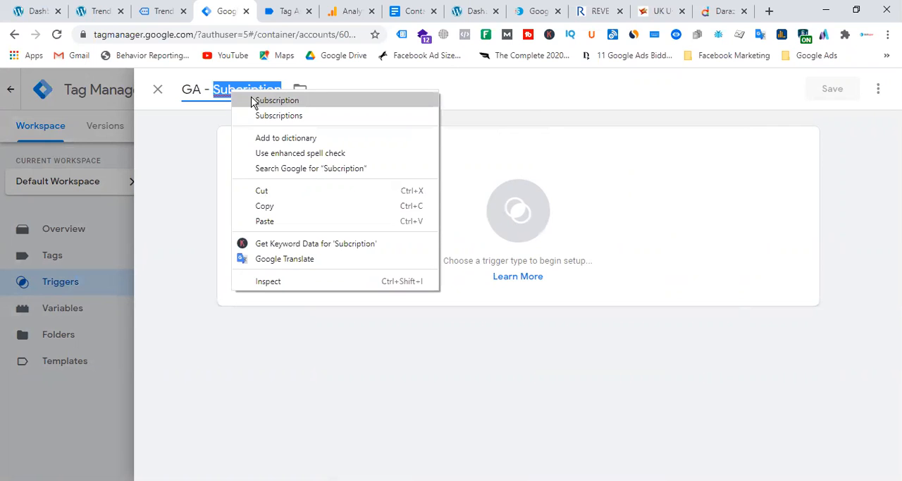
{"action": "left_click", "coordinate": [276, 100]}
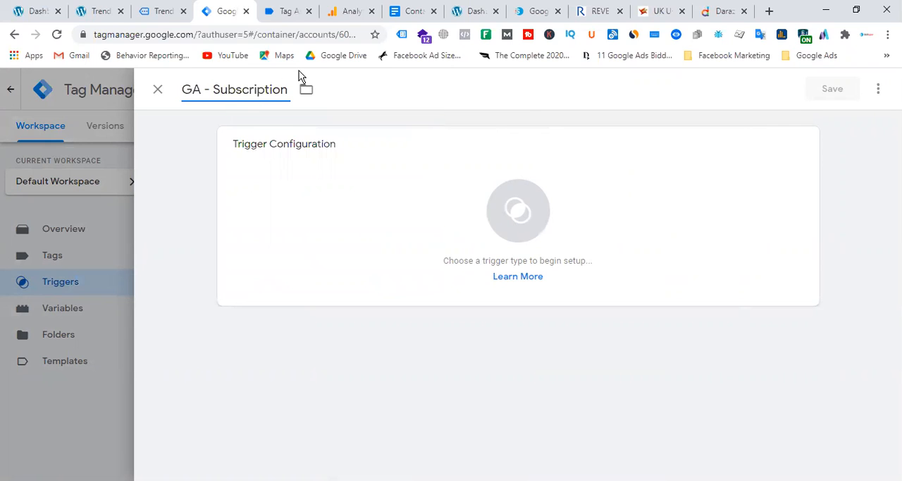
{"action": "type", "text": "form - Trigger"}
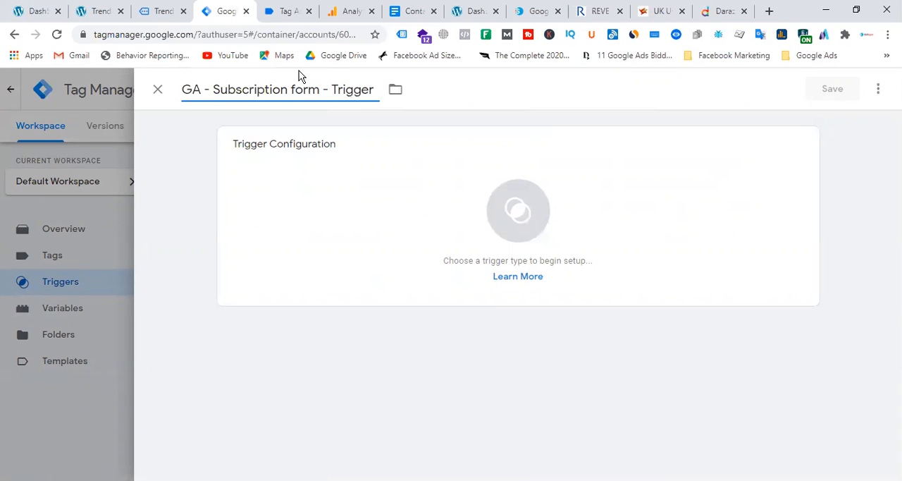
Step: Set the trigger type to Form Submission and enable both Wait for Tags and Check Validation
{"action": "left_click", "coordinate": [522, 224]}
{"action": "scroll", "coordinate": [691, 302], "scroll_direction": "down", "scroll_amount": 3}
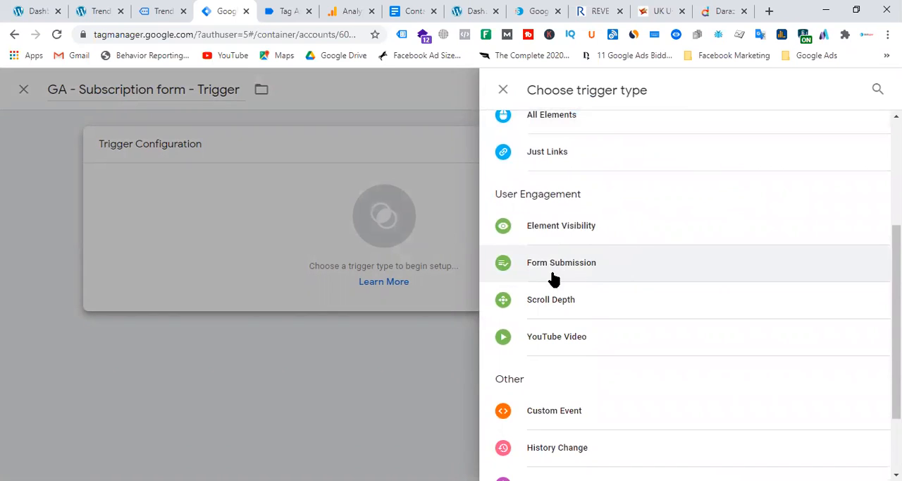
{"action": "left_click", "coordinate": [603, 271]}
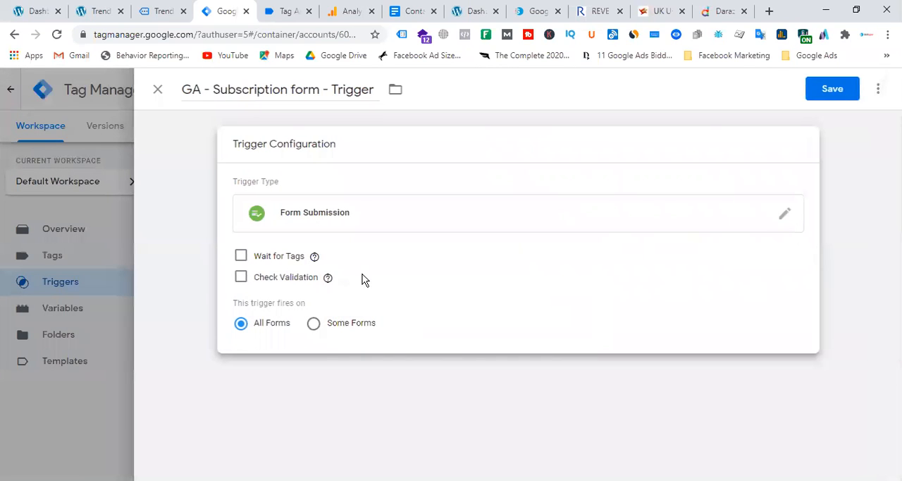
{"action": "left_click", "coordinate": [241, 256]}
{"action": "left_click", "coordinate": [236, 357]}
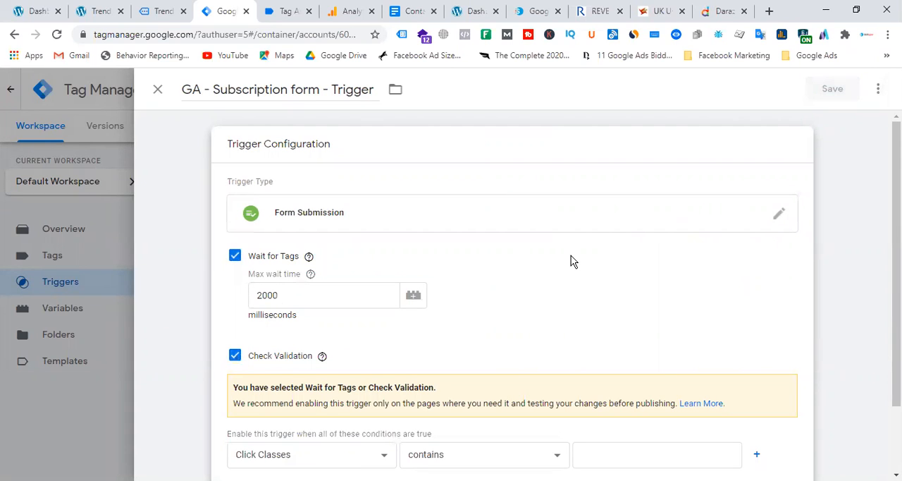
Step: Set the trigger's enabling condition to Page URL contains ".*"
{"action": "scroll", "coordinate": [571, 261], "scroll_direction": "down", "scroll_amount": 2}
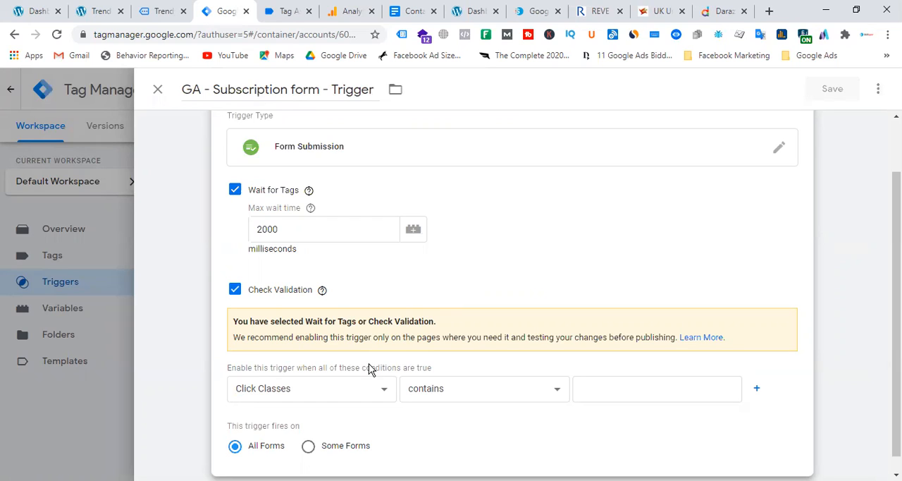
{"action": "left_click", "coordinate": [347, 391]}
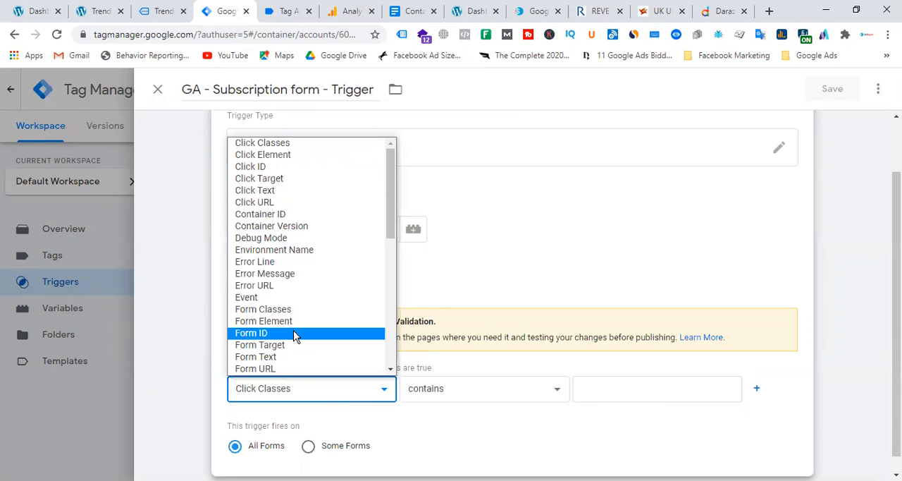
{"action": "scroll", "coordinate": [308, 331], "scroll_direction": "down", "scroll_amount": 5}
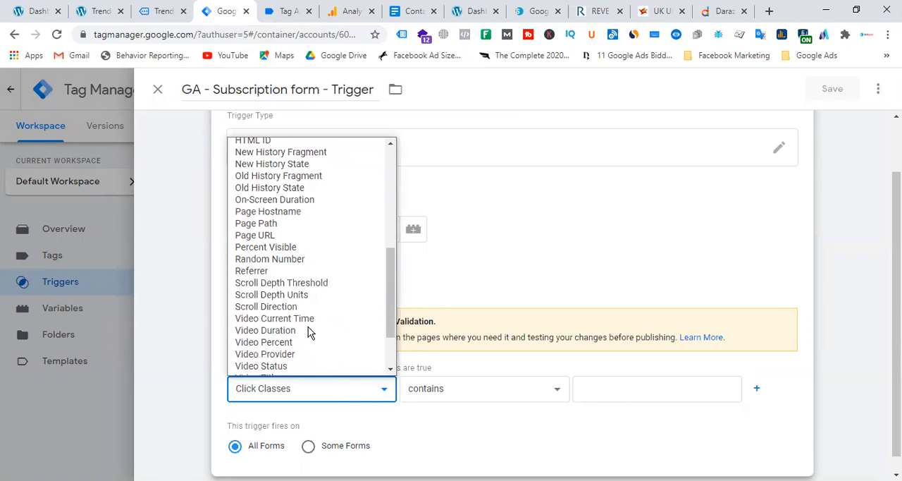
{"action": "scroll", "coordinate": [308, 331], "scroll_direction": "down", "scroll_amount": 2}
{"action": "left_click", "coordinate": [275, 169]}
{"action": "left_click", "coordinate": [629, 390]}
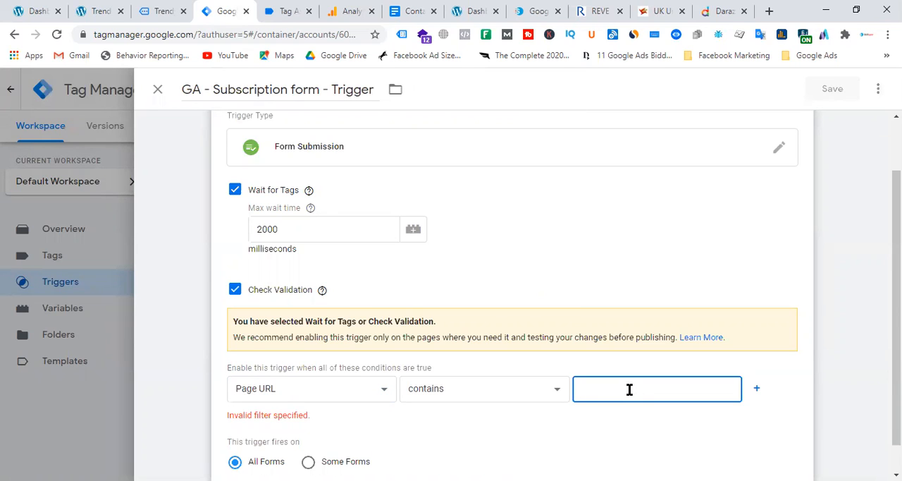
{"action": "type", "text": ".*"}
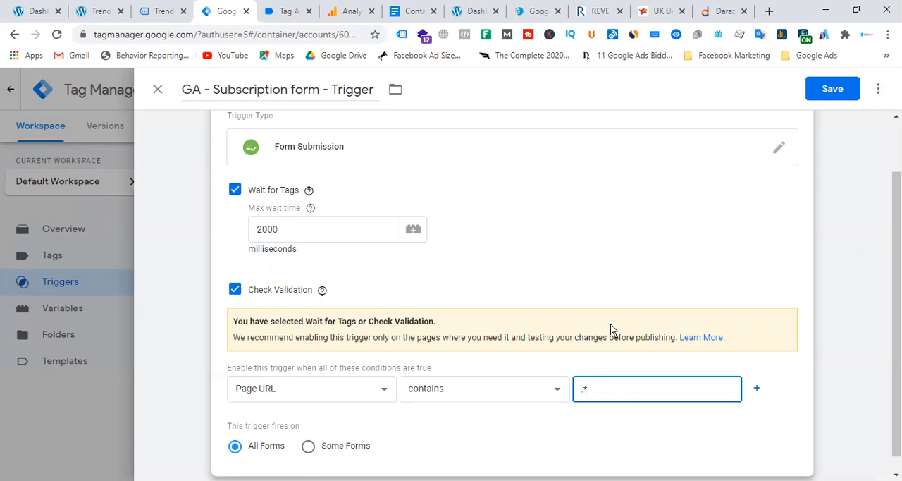
{"action": "scroll", "coordinate": [543, 250], "scroll_direction": "down", "scroll_amount": 1}
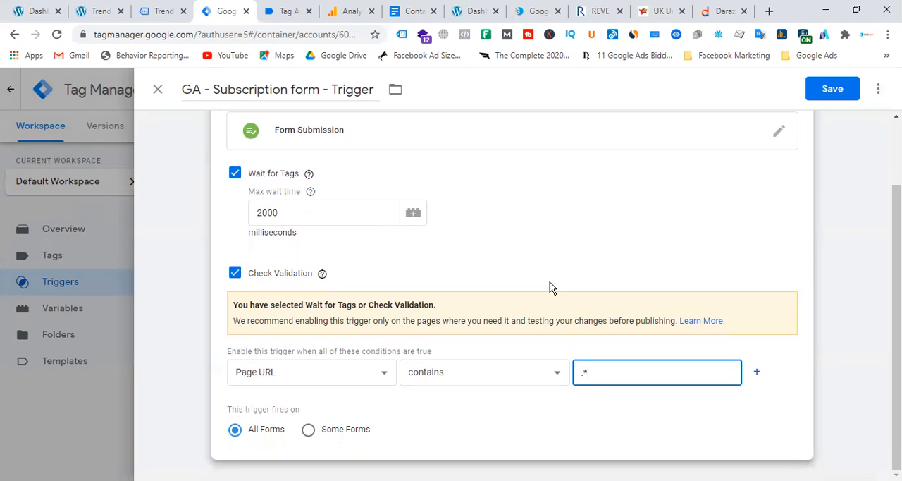
Step: Check the sign-up form in the T-shirt site's footer, and set the trigger to fire on Some Forms using the Form Classes variable
{"action": "left_click", "coordinate": [35, 11]}
{"action": "left_click", "coordinate": [92, 12]}
{"action": "scroll", "coordinate": [549, 271], "scroll_direction": "down", "scroll_amount": 10}
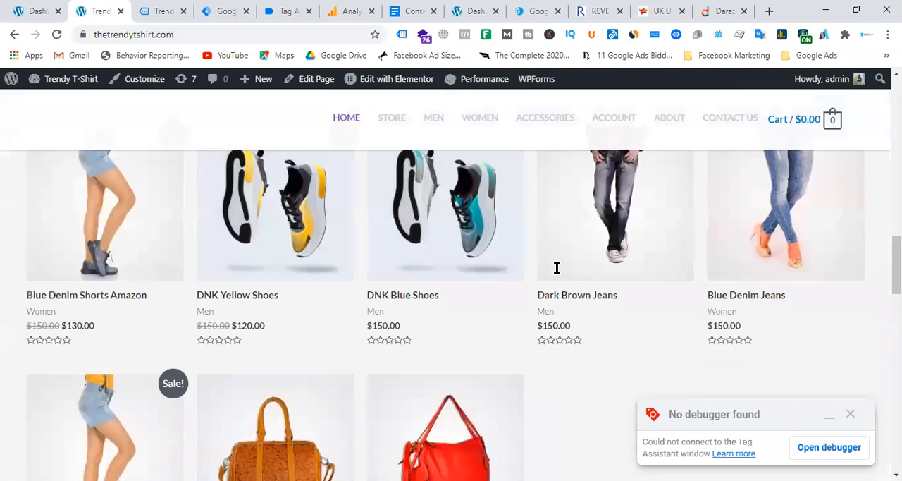
{"action": "scroll", "coordinate": [560, 269], "scroll_direction": "down", "scroll_amount": 5}
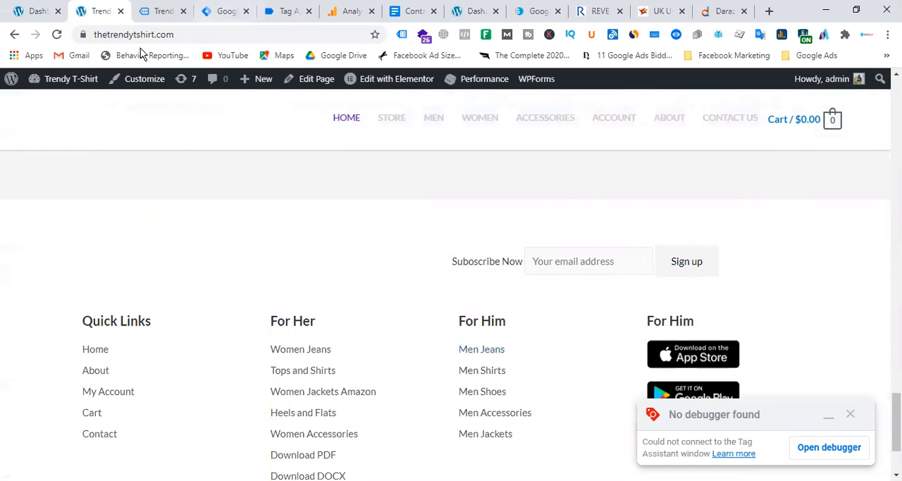
{"action": "left_click", "coordinate": [163, 11]}
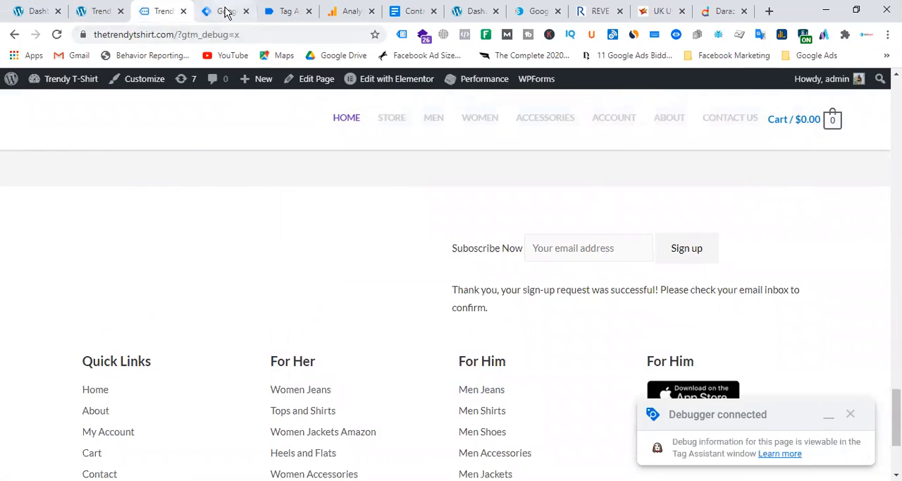
{"action": "left_click", "coordinate": [226, 11]}
{"action": "left_click", "coordinate": [342, 431]}
{"action": "scroll", "coordinate": [557, 308], "scroll_direction": "down", "scroll_amount": 1}
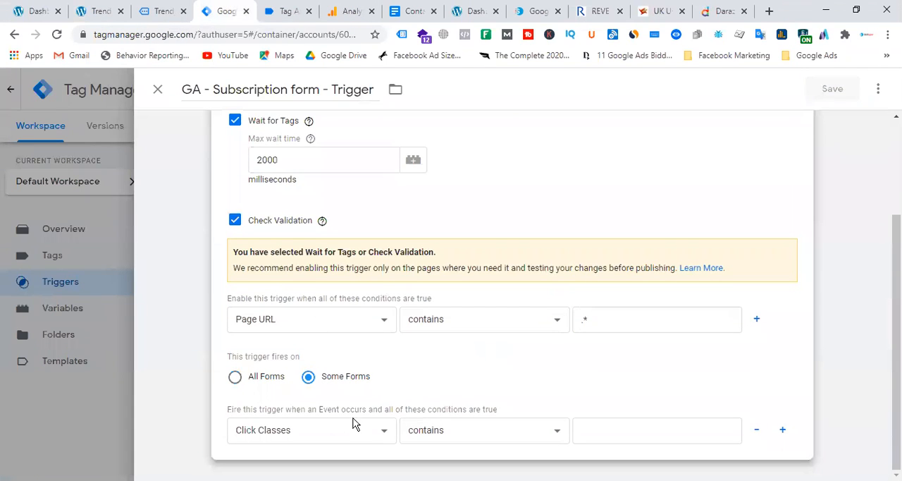
{"action": "left_click", "coordinate": [330, 431]}
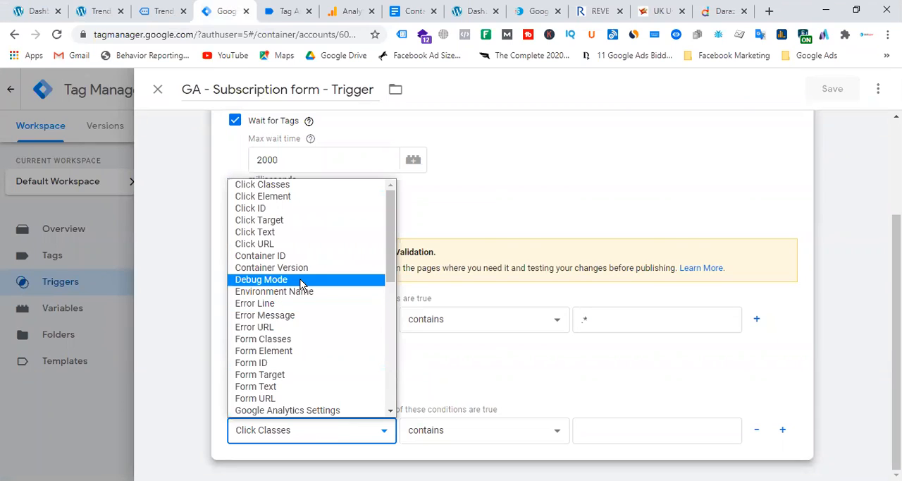
{"action": "left_click", "coordinate": [298, 340]}
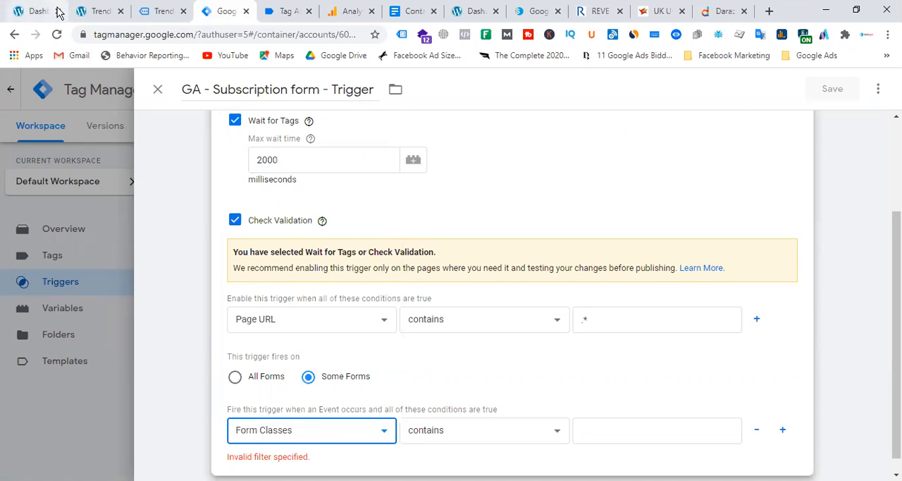
Step: Inspect the footer subscription form's email field on the site and examine the id and class of its form element
{"action": "left_click", "coordinate": [99, 11]}
{"action": "right_click", "coordinate": [606, 262]}
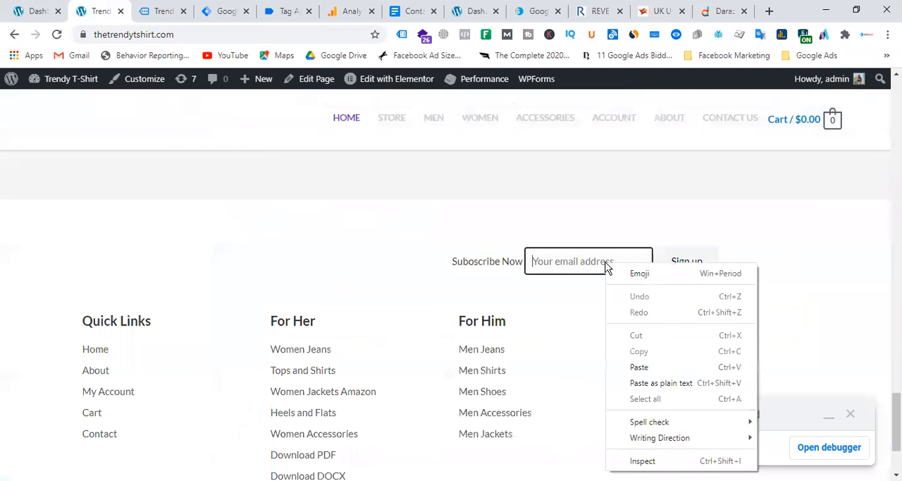
{"action": "left_click", "coordinate": [643, 460]}
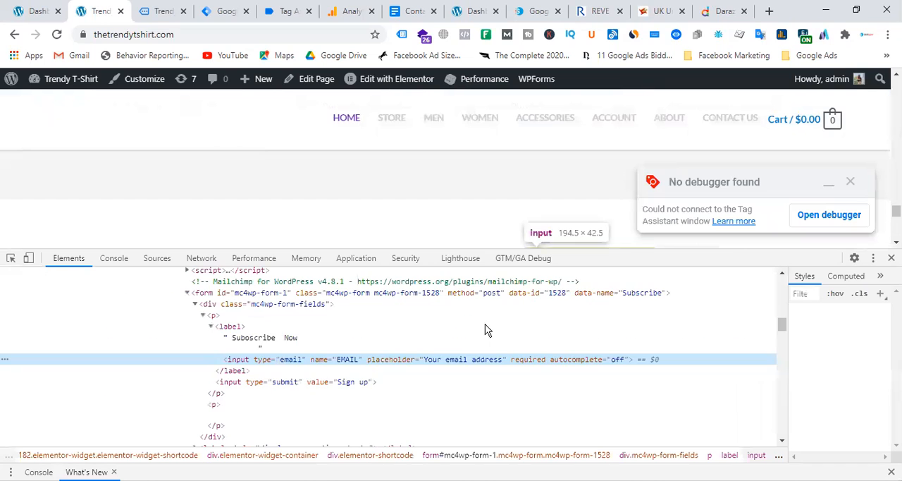
{"action": "double_click", "coordinate": [259, 292]}
{"action": "double_click", "coordinate": [384, 294]}
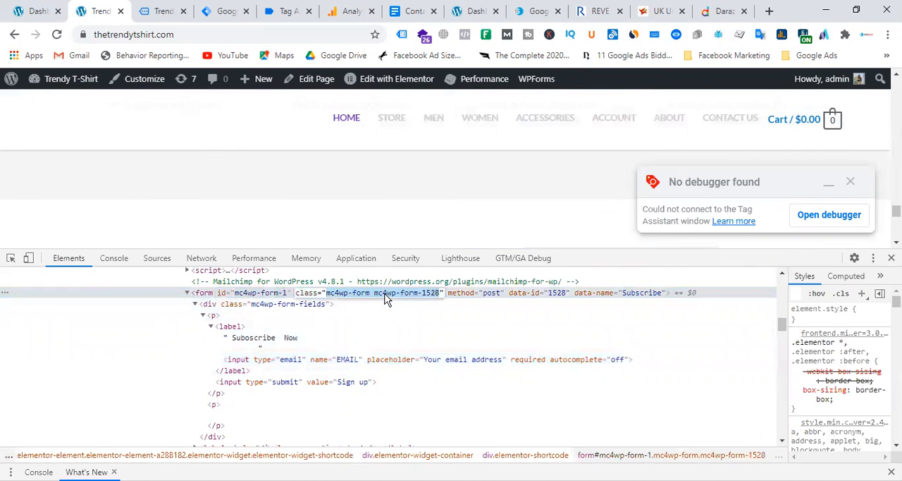
Step: Switch to Tag Assistant and examine the Form Classes and Form ID variables of the Form Submit event
{"action": "left_click", "coordinate": [215, 15]}
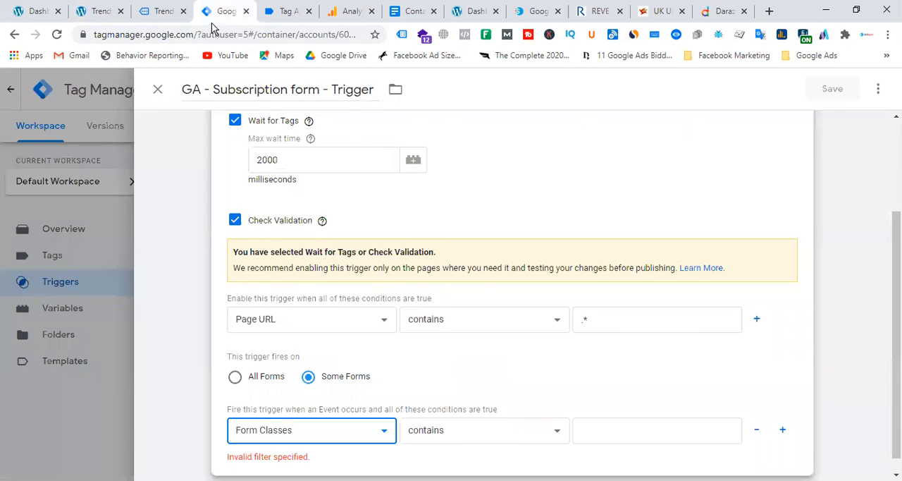
{"action": "left_click", "coordinate": [158, 13]}
{"action": "left_click", "coordinate": [280, 11]}
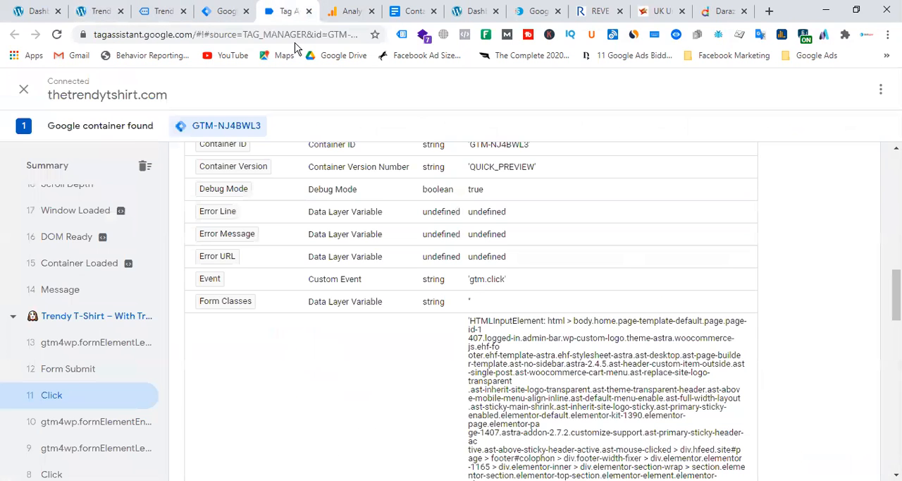
{"action": "left_click", "coordinate": [84, 347]}
{"action": "left_click", "coordinate": [88, 369]}
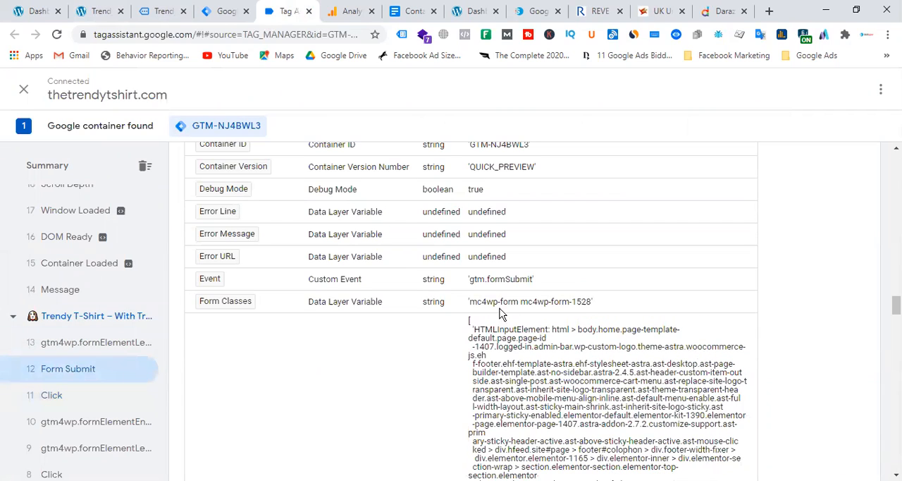
{"action": "left_click_drag", "start_coordinate": [470, 303], "coordinate": [618, 306]}
{"action": "scroll", "coordinate": [583, 329], "scroll_direction": "down", "scroll_amount": 6}
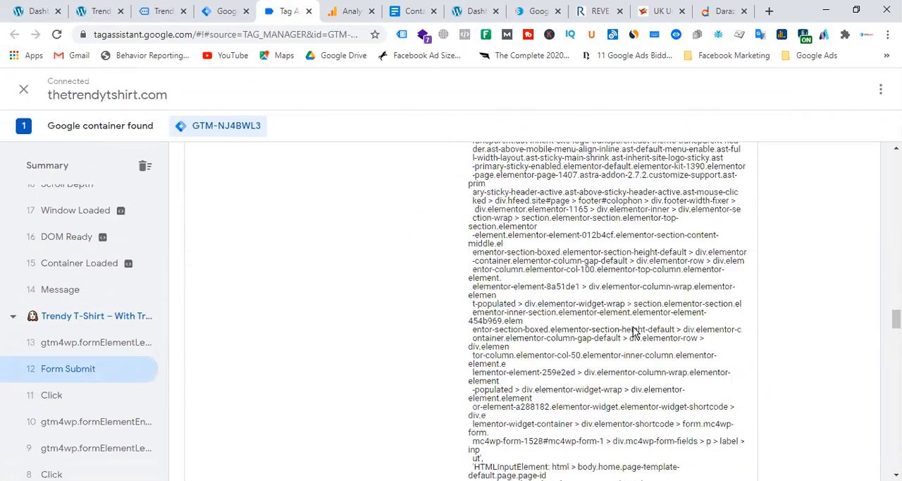
{"action": "scroll", "coordinate": [623, 340], "scroll_direction": "down", "scroll_amount": 5}
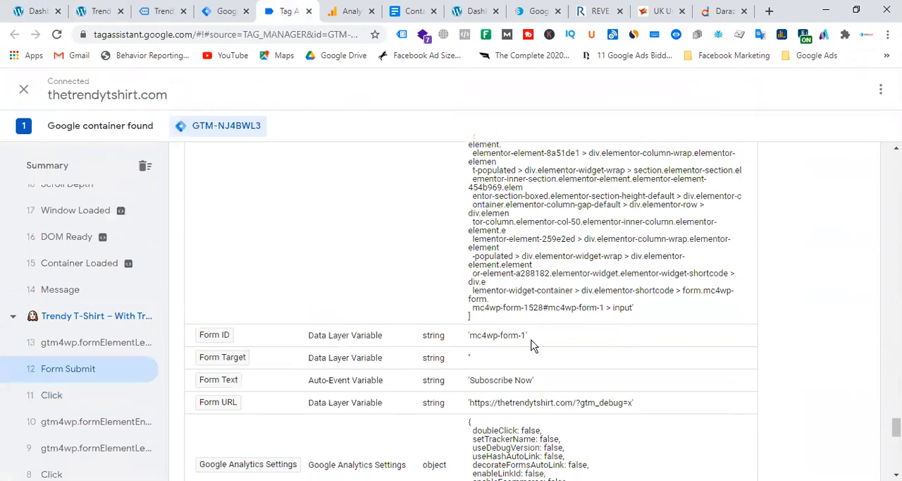
{"action": "left_click_drag", "start_coordinate": [473, 334], "coordinate": [527, 337]}
{"action": "scroll", "coordinate": [564, 334], "scroll_direction": "up", "scroll_amount": 3}
{"action": "scroll", "coordinate": [598, 329], "scroll_direction": "up", "scroll_amount": 5}
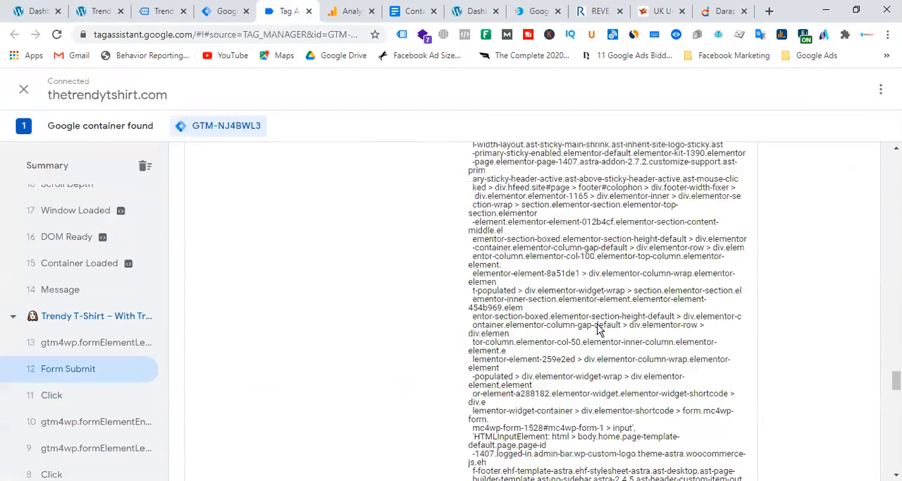
{"action": "scroll", "coordinate": [597, 330], "scroll_direction": "down", "scroll_amount": 5}
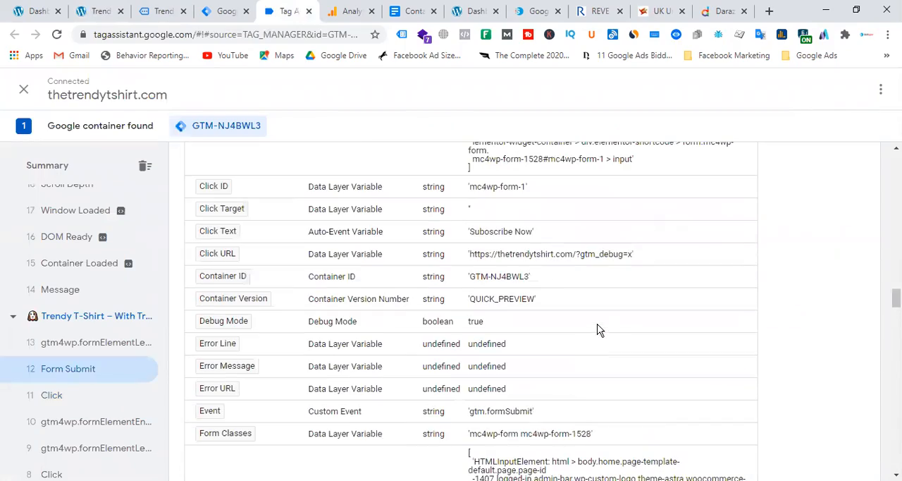
{"action": "scroll", "coordinate": [599, 310], "scroll_direction": "down", "scroll_amount": 2}
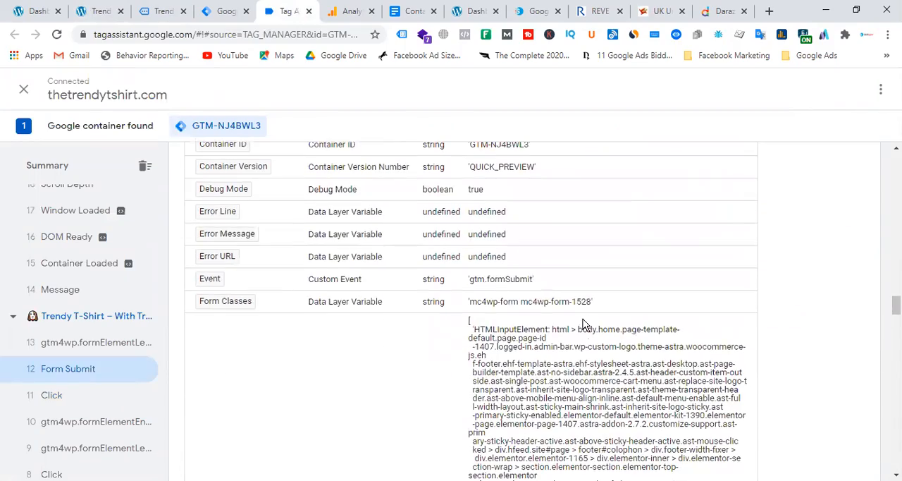
Step: Return to the site's inspected code and copy the class value "mc4wp-form mc4wp-form-1528" from the subscription form element
{"action": "left_click", "coordinate": [97, 12]}
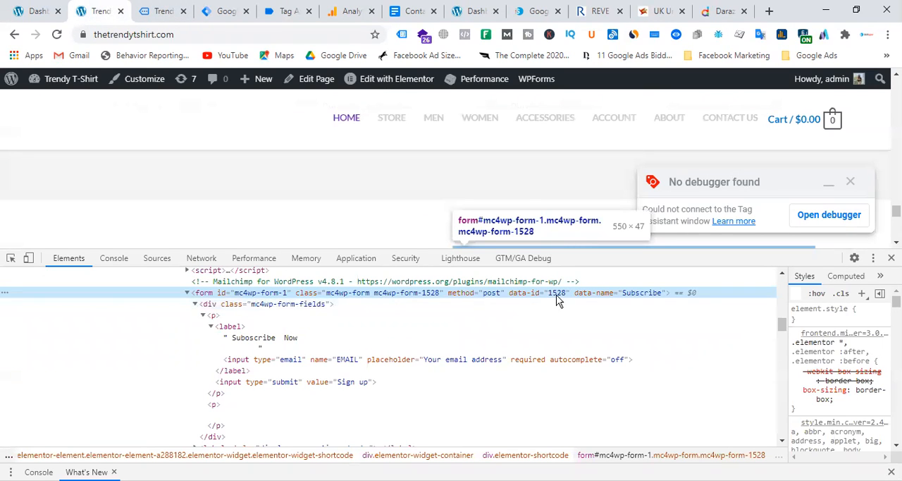
{"action": "double_click", "coordinate": [370, 293]}
{"action": "right_click", "coordinate": [370, 293]}
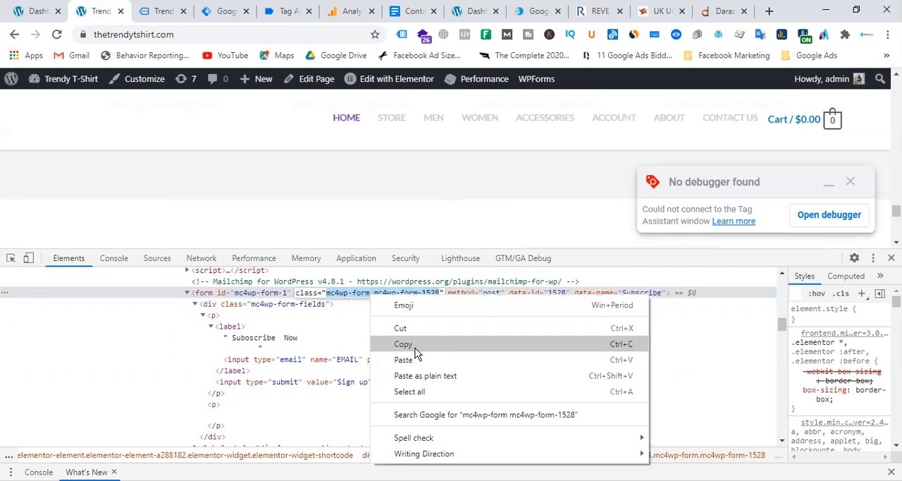
{"action": "left_click", "coordinate": [415, 351]}
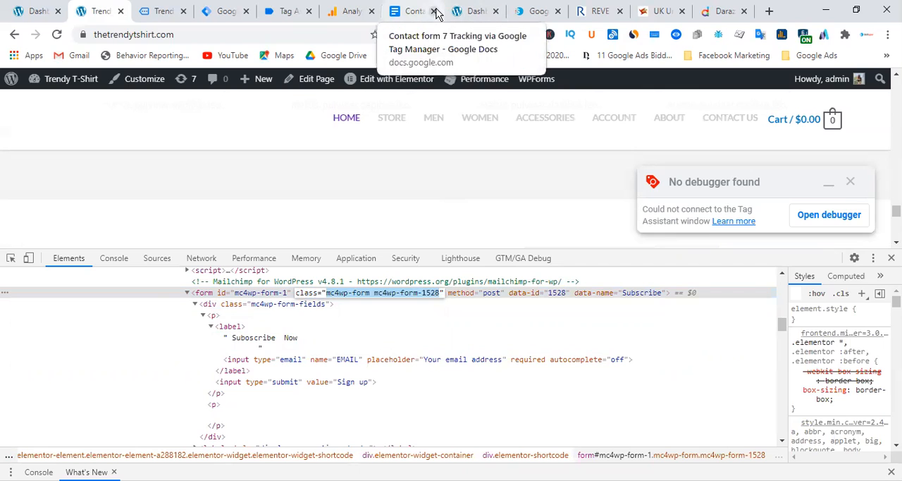
Step: Back in the trigger, set the firing condition to Form Classes equals "mc4wp-form mc4wp-form-1528"
{"action": "left_click", "coordinate": [285, 11]}
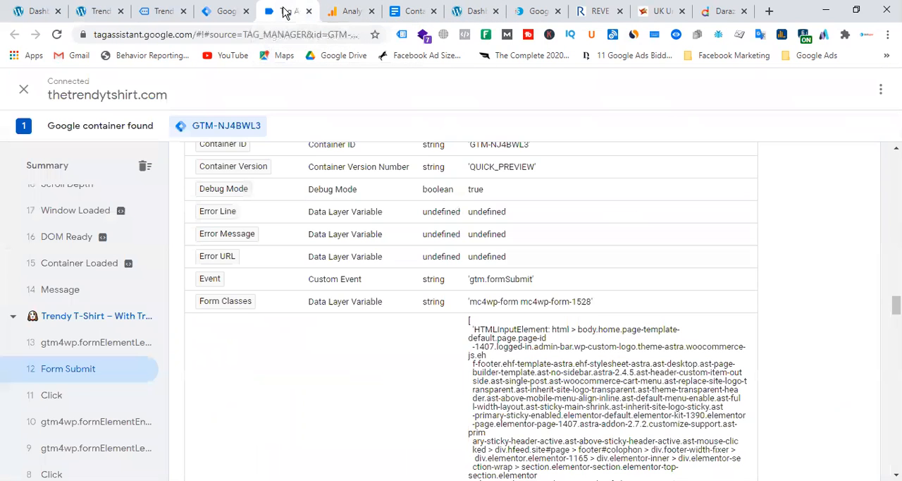
{"action": "left_click", "coordinate": [226, 11]}
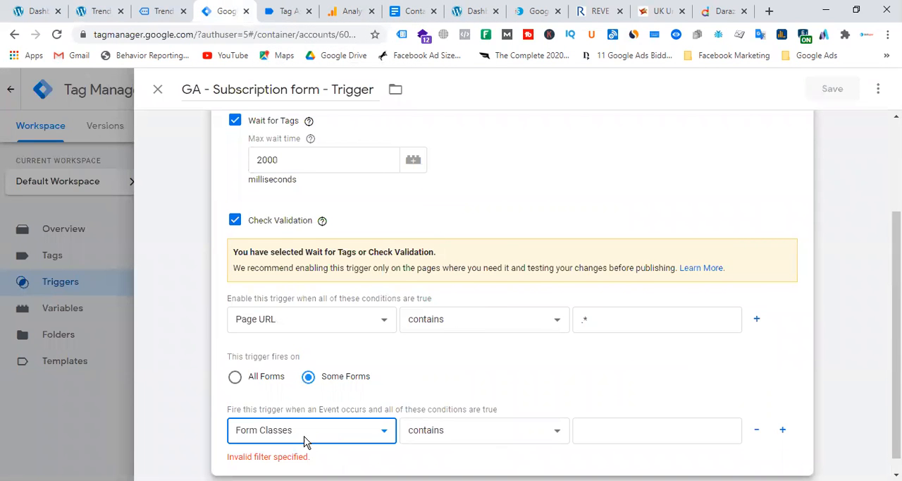
{"action": "left_click", "coordinate": [465, 437]}
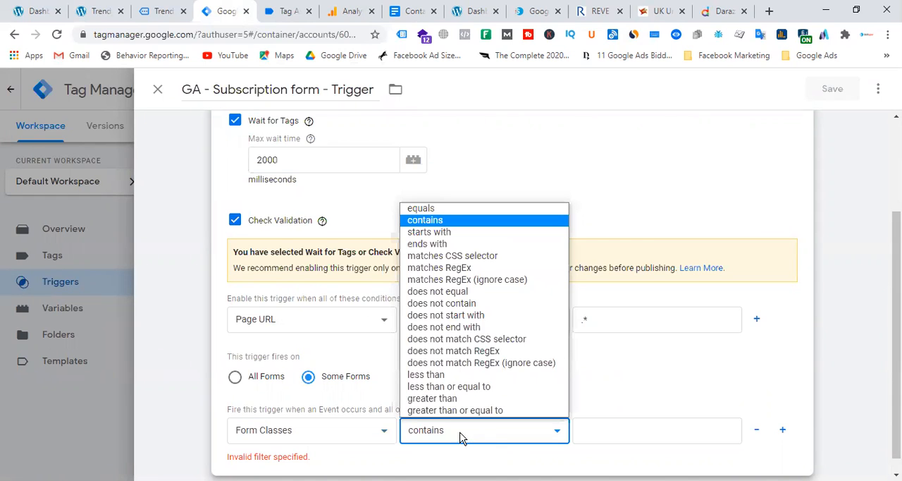
{"action": "left_click", "coordinate": [453, 210]}
{"action": "left_click", "coordinate": [614, 430]}
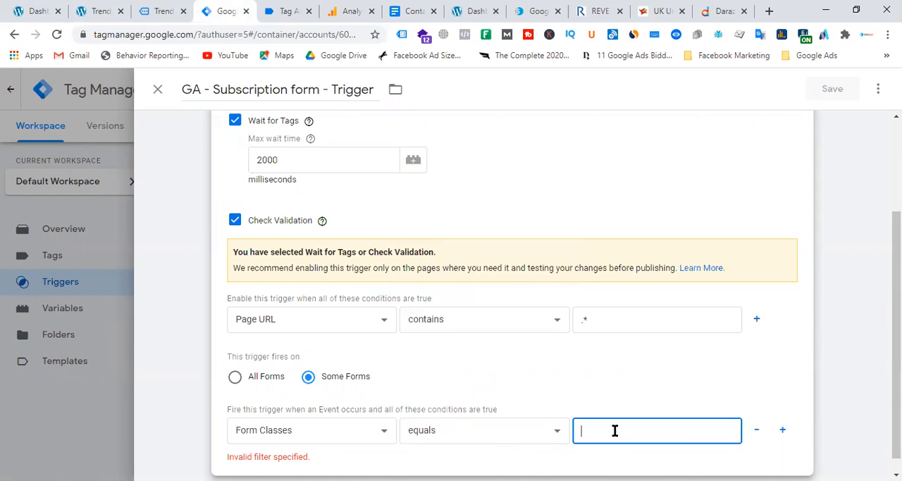
{"action": "key", "text": "ctrl+v"}
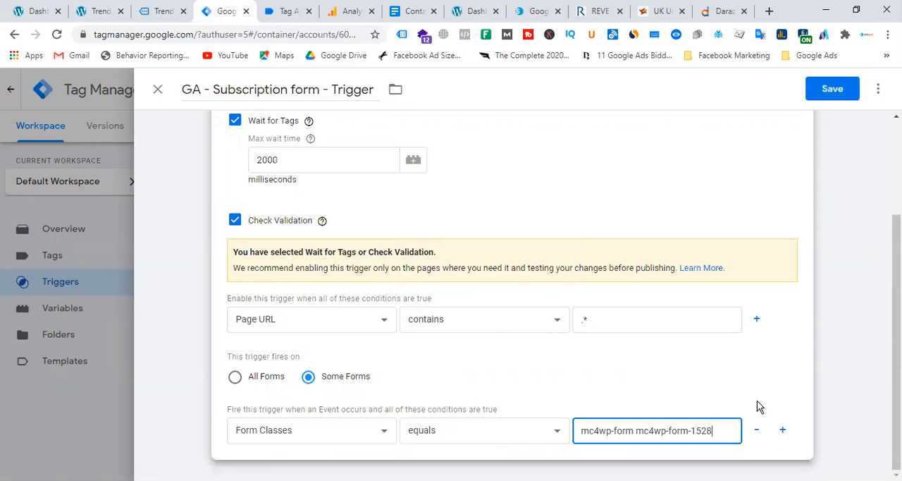
Step: Add a second firing condition to the trigger with the variable Form ID and the operator equals
{"action": "left_click", "coordinate": [782, 430]}
{"action": "scroll", "coordinate": [648, 345], "scroll_direction": "down", "scroll_amount": 1}
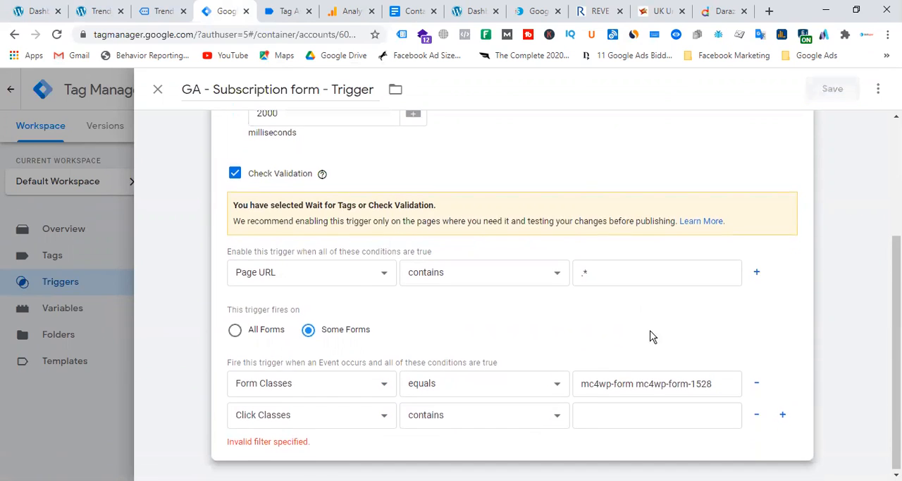
{"action": "left_click", "coordinate": [324, 420]}
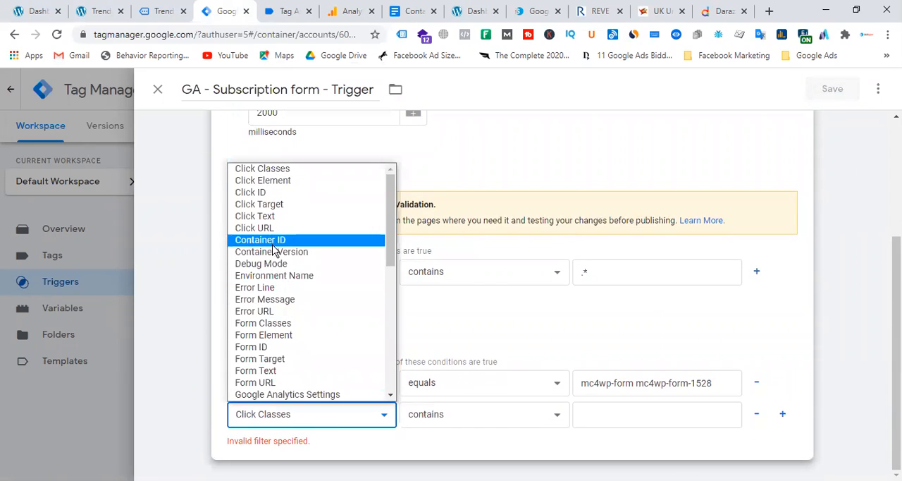
{"action": "scroll", "coordinate": [287, 359], "scroll_direction": "down", "scroll_amount": 4}
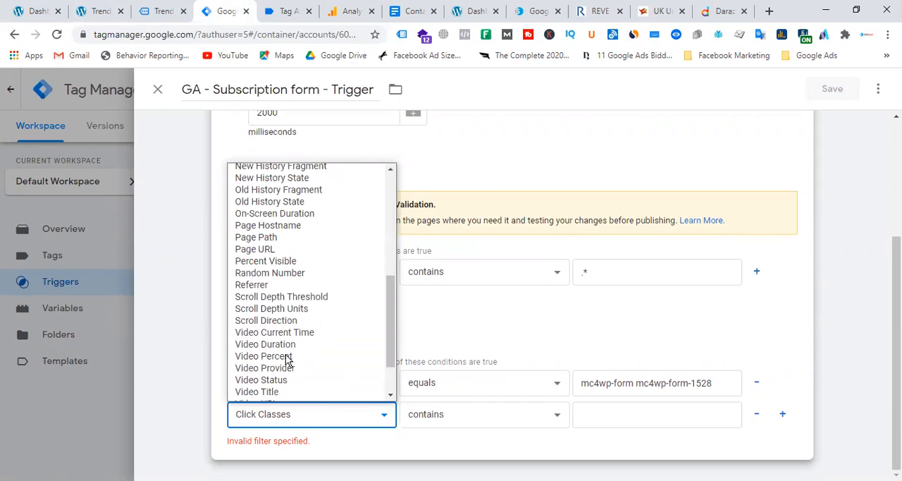
{"action": "scroll", "coordinate": [287, 356], "scroll_direction": "up", "scroll_amount": 5}
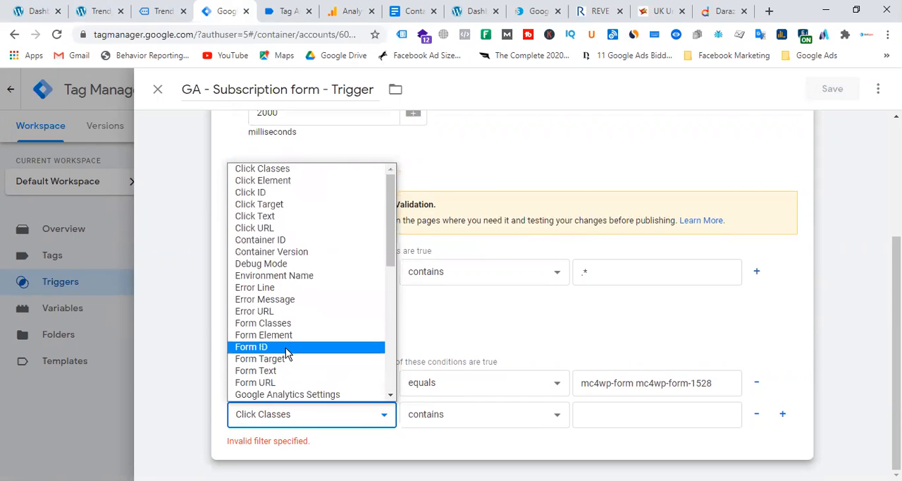
{"action": "left_click", "coordinate": [288, 347]}
{"action": "left_click", "coordinate": [511, 415]}
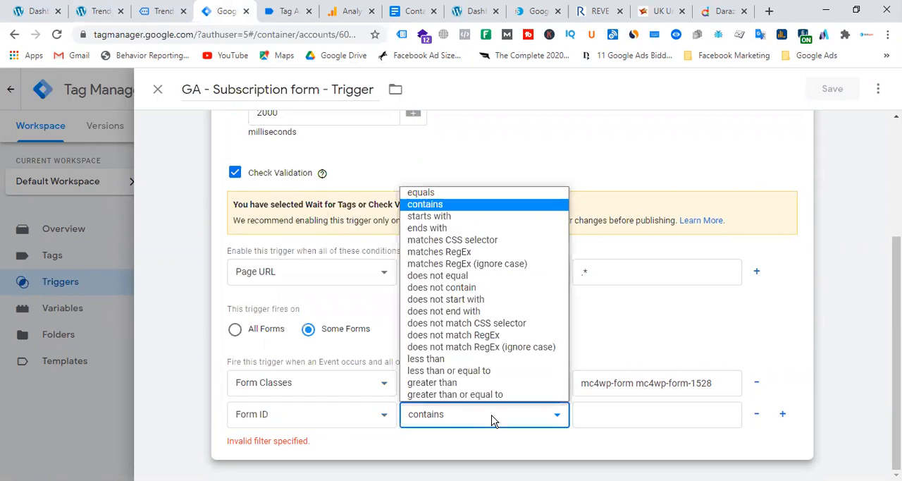
{"action": "left_click", "coordinate": [441, 191]}
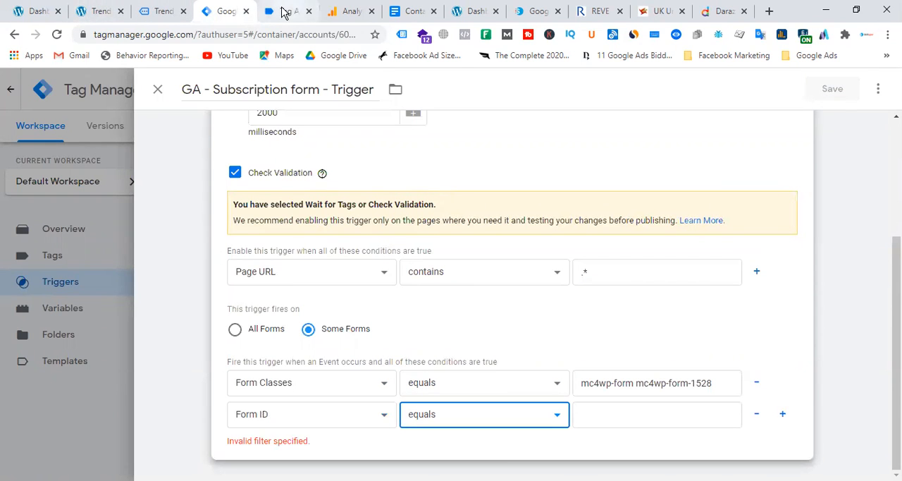
Step: Check the Form Submit variables in Tag Assistant, then copy the id "mc4wp-form-1" from the form element in the site's inspected code
{"action": "left_click", "coordinate": [284, 11]}
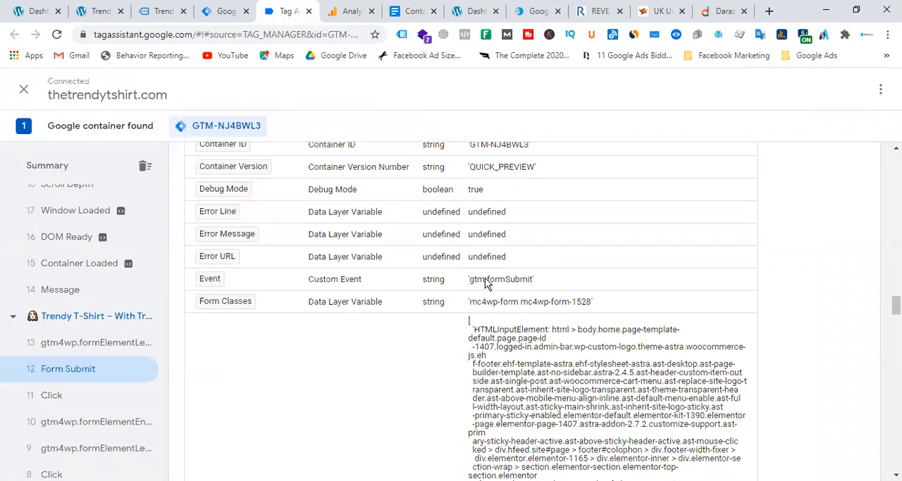
{"action": "scroll", "coordinate": [525, 317], "scroll_direction": "down", "scroll_amount": 5}
{"action": "scroll", "coordinate": [525, 321], "scroll_direction": "down", "scroll_amount": 10}
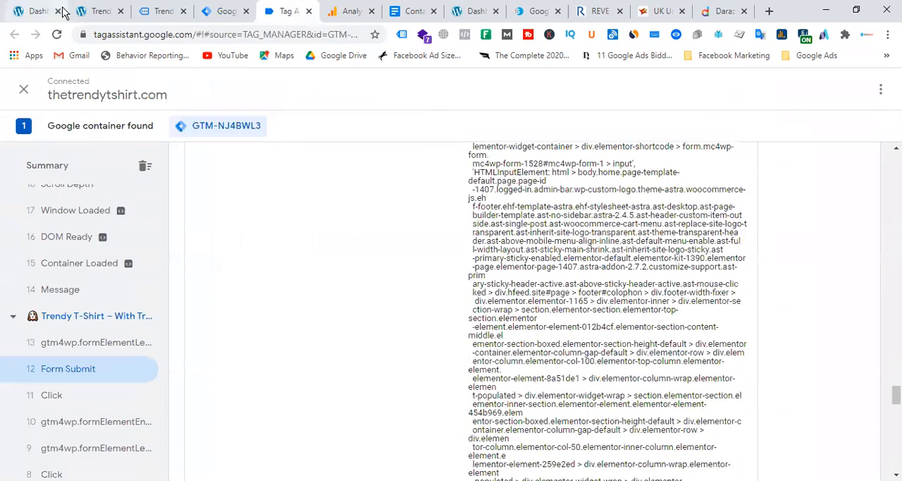
{"action": "left_click", "coordinate": [98, 11]}
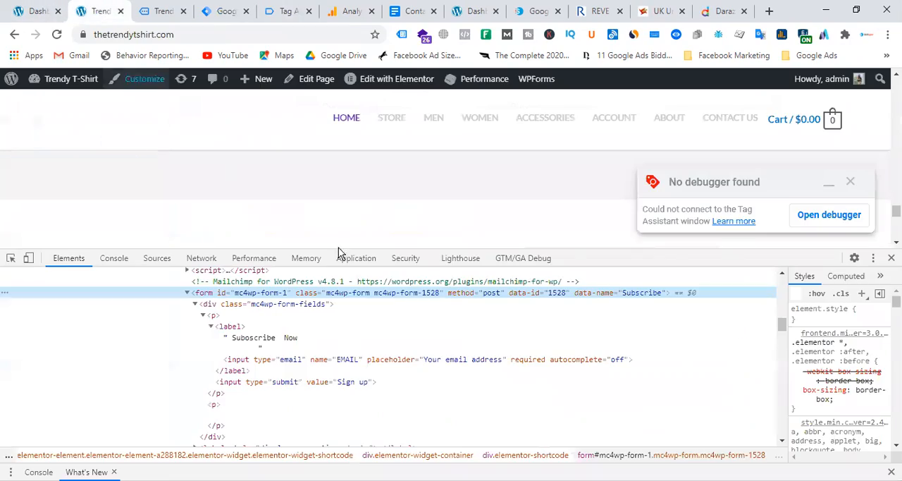
{"action": "double_click", "coordinate": [258, 295]}
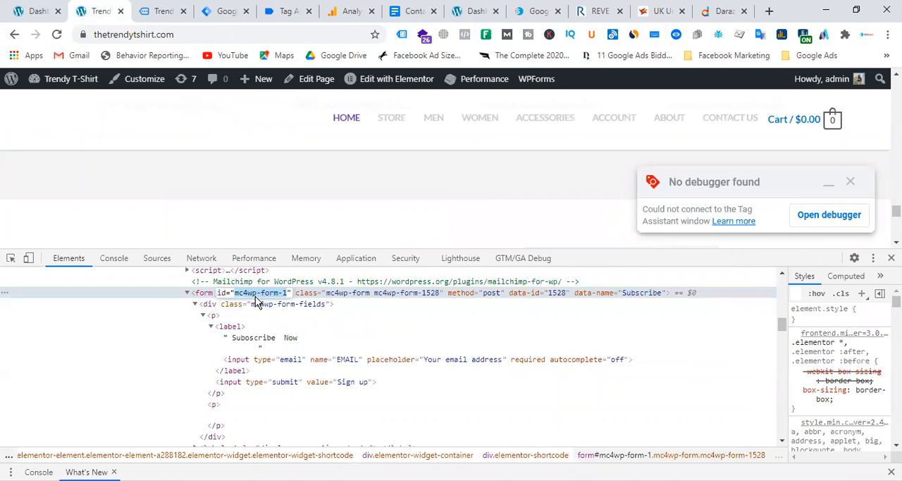
{"action": "right_click", "coordinate": [256, 296]}
{"action": "left_click", "coordinate": [290, 341]}
Step: Back in Tag Manager, set the Form ID condition's value to "mc4wp-form-1" and save the trigger
{"action": "left_click", "coordinate": [231, 13]}
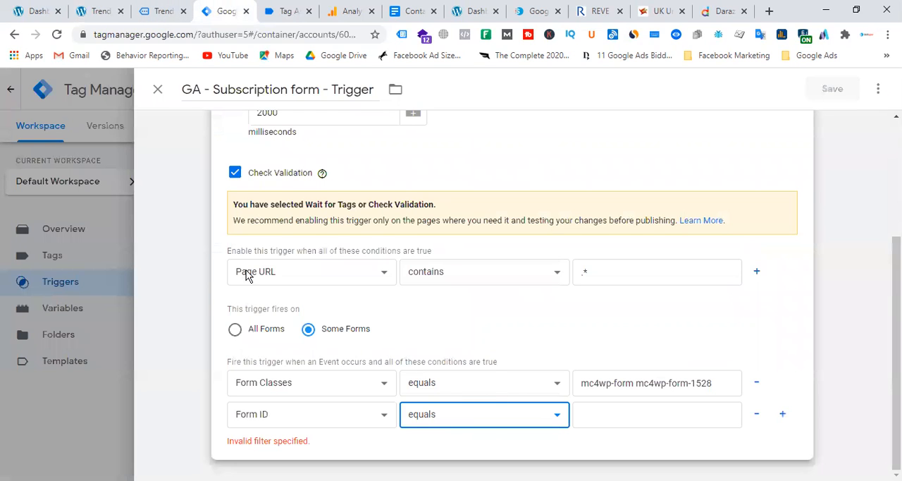
{"action": "left_click", "coordinate": [285, 11]}
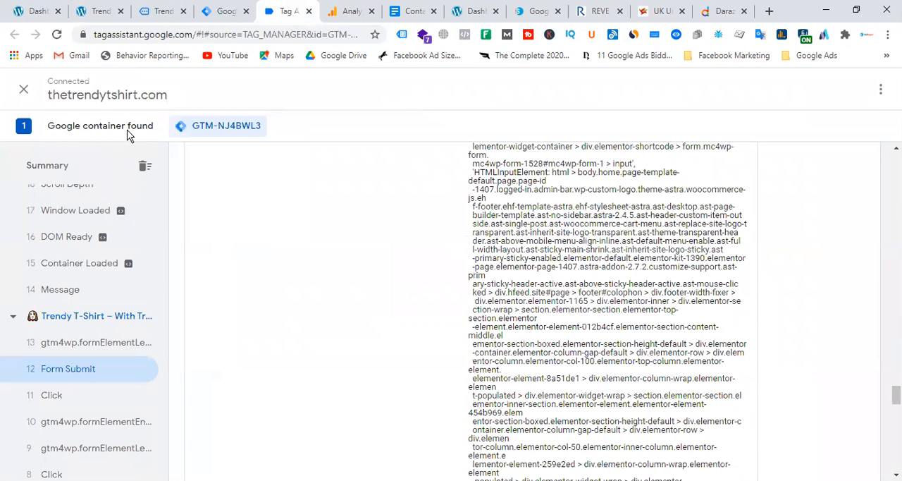
{"action": "left_click", "coordinate": [223, 11]}
{"action": "left_click", "coordinate": [623, 415]}
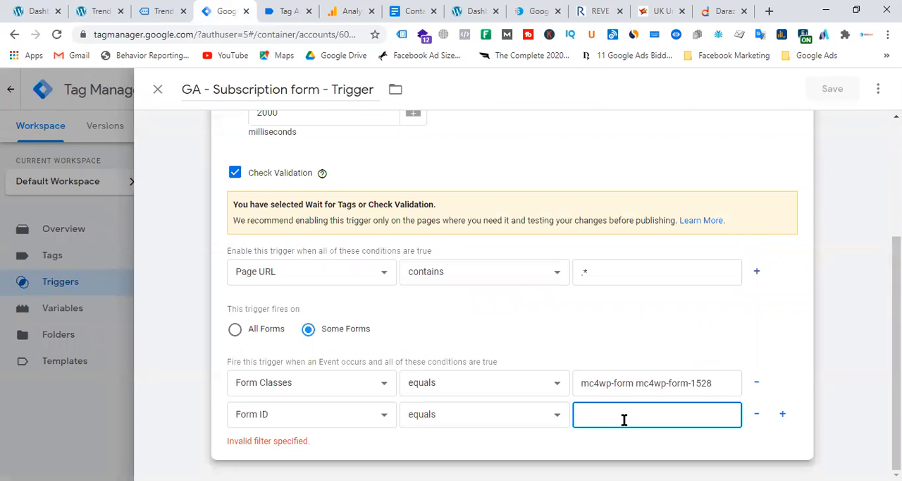
{"action": "key", "text": "ctrl+v"}
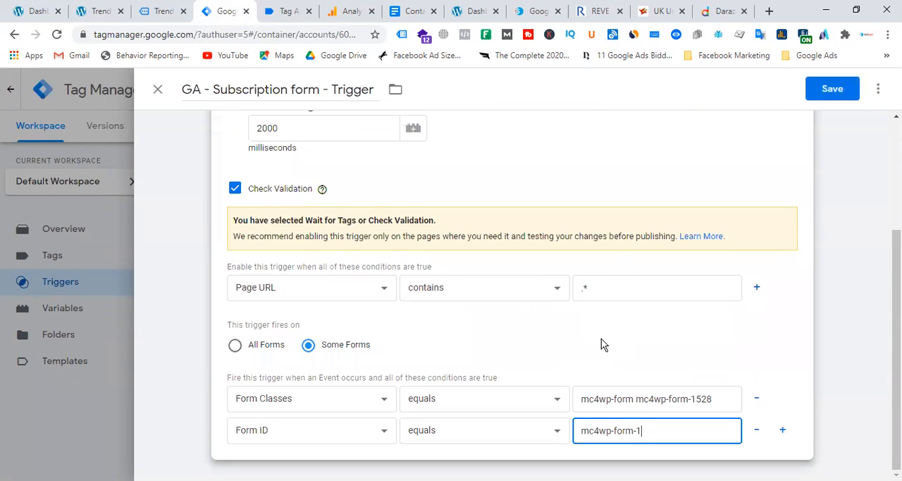
{"action": "scroll", "coordinate": [709, 294], "scroll_direction": "up", "scroll_amount": 3}
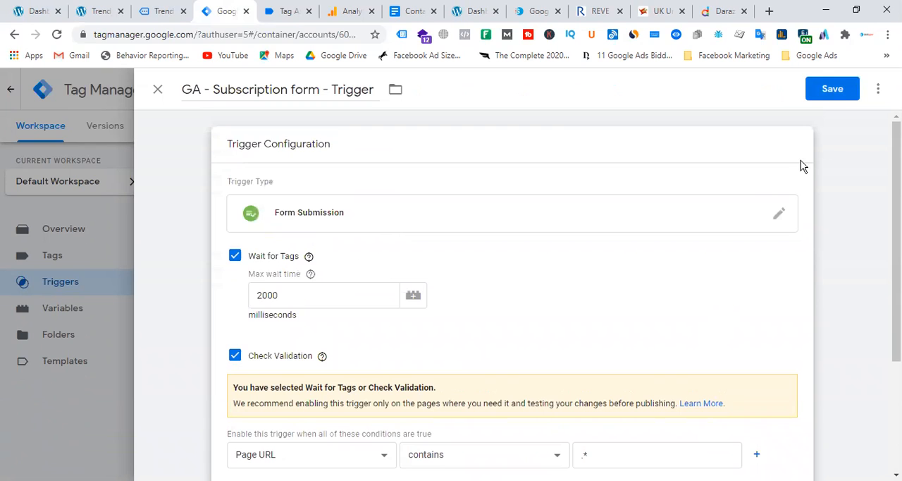
{"action": "left_click", "coordinate": [834, 92]}
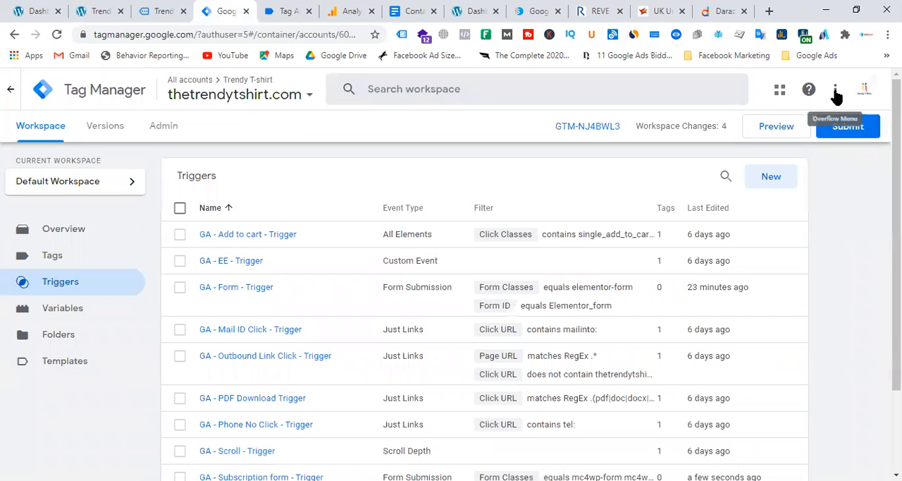
Step: Open the container's list of tags, and close the developer tools on the Trendy T-Shirt site
{"action": "left_click", "coordinate": [66, 256]}
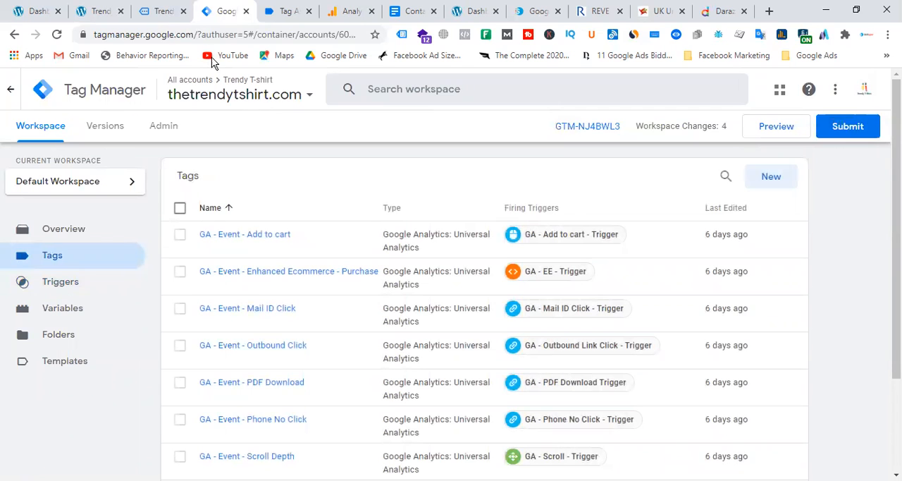
{"action": "left_click", "coordinate": [90, 13]}
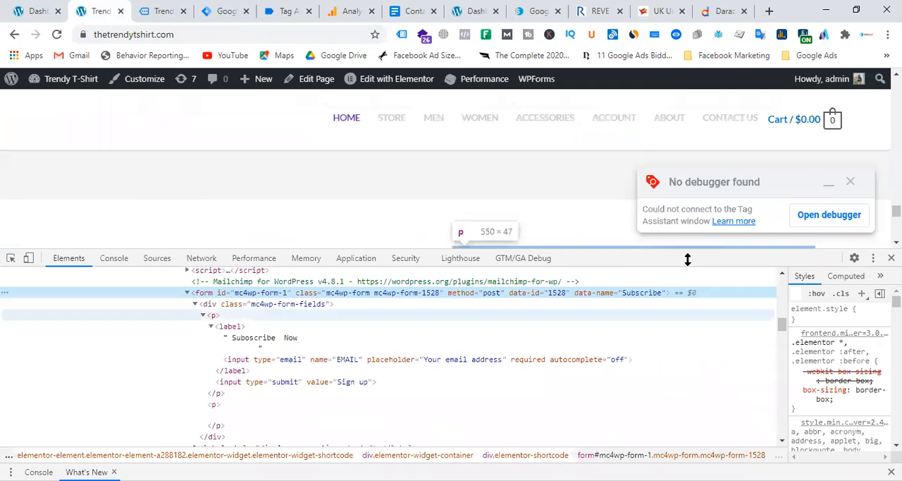
{"action": "left_click_drag", "start_coordinate": [618, 250], "coordinate": [650, 413]}
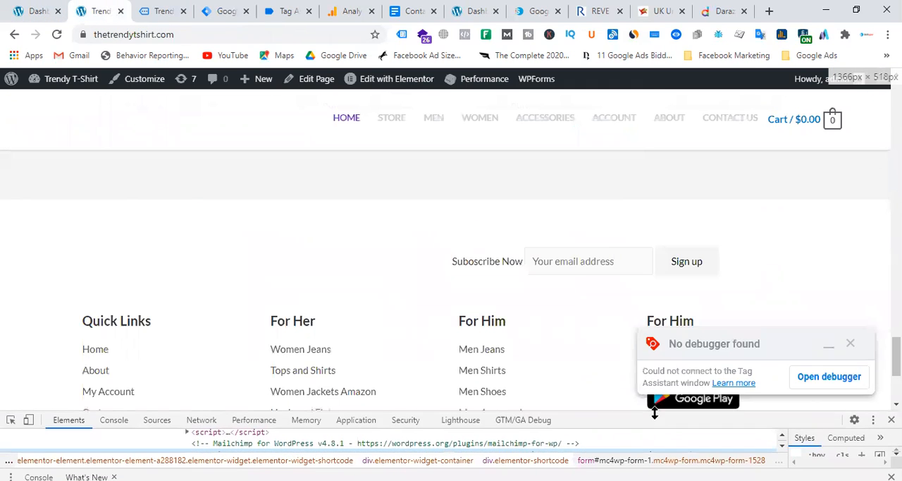
{"action": "key", "text": "F12"}
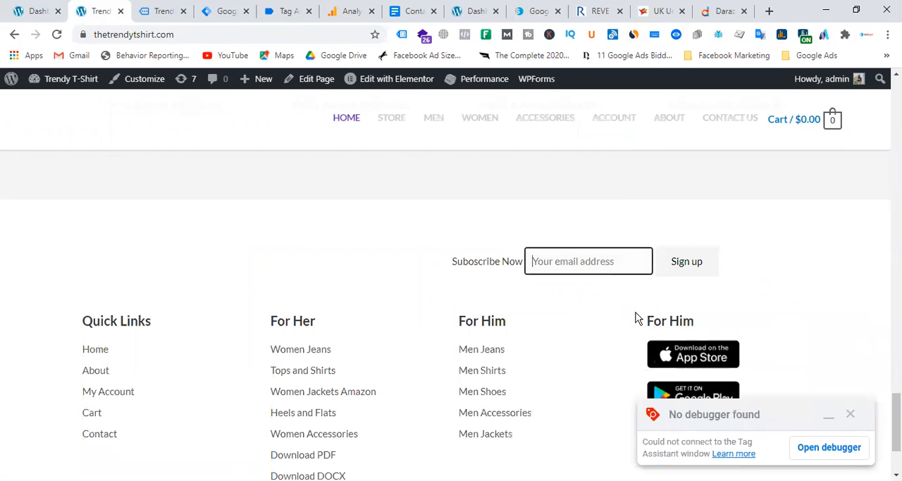
Step: Return to Tag Manager and create a new tag named "GA - Event - Subscription Form"
{"action": "left_click", "coordinate": [270, 13]}
{"action": "left_click", "coordinate": [213, 12]}
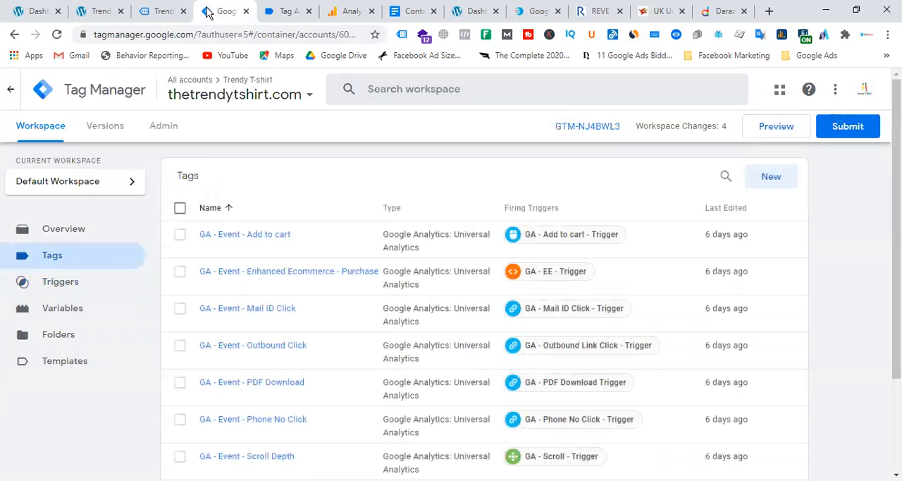
{"action": "left_click", "coordinate": [763, 181]}
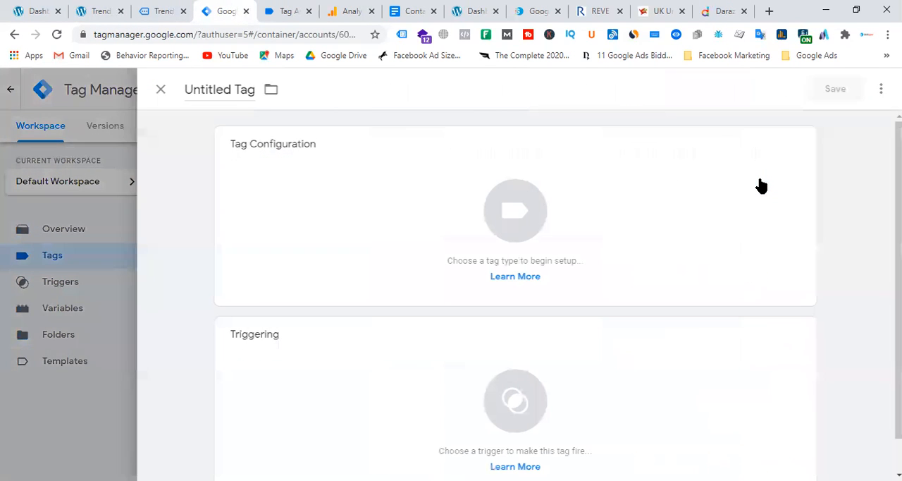
{"action": "left_click", "coordinate": [203, 92]}
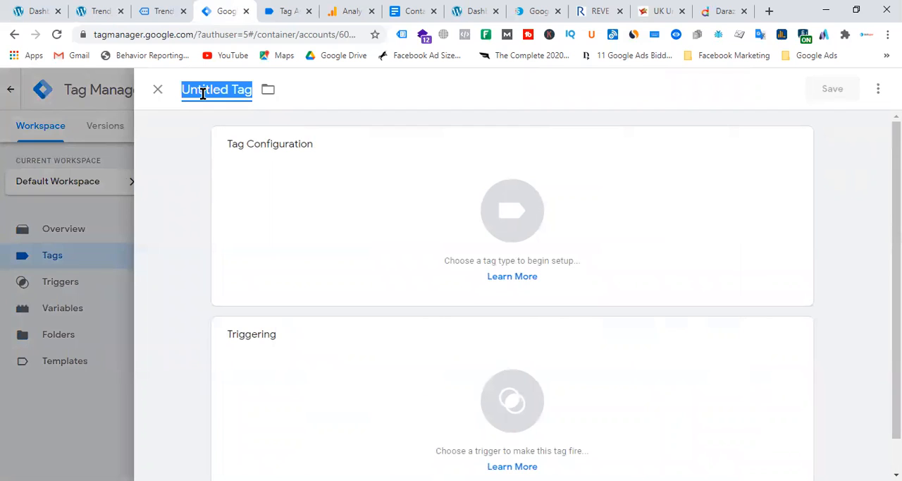
{"action": "type", "text": "GA"}
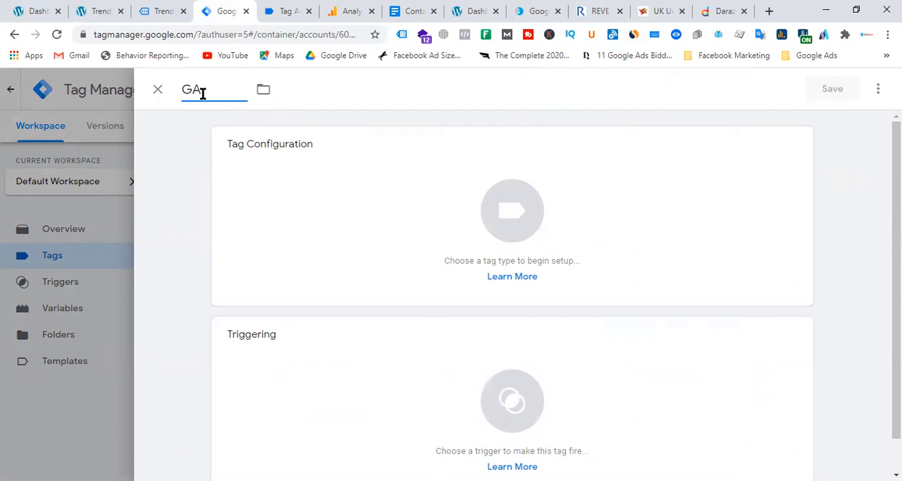
{"action": "type", "text": " - For"}
{"action": "key", "text": "BackSpace"}
{"action": "key", "text": "BackSpace"}
{"action": "type", "text": "Event - Su"}
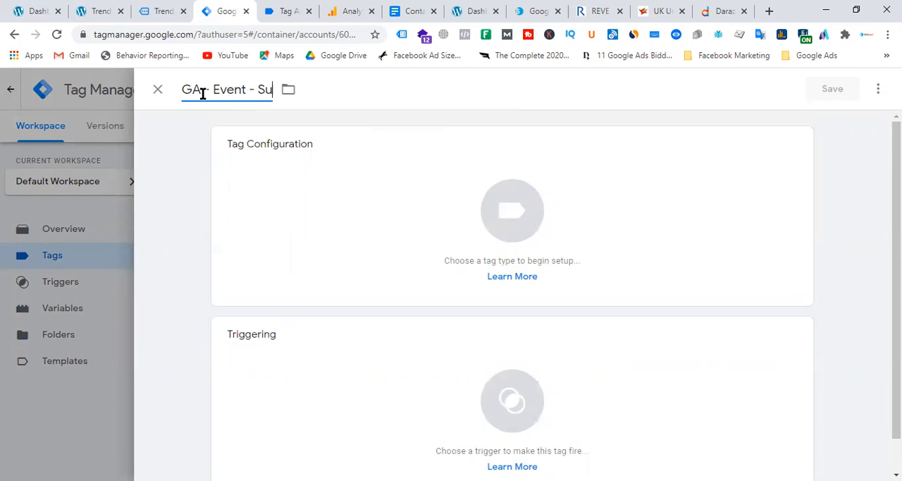
{"action": "type", "text": "bscription Form"}
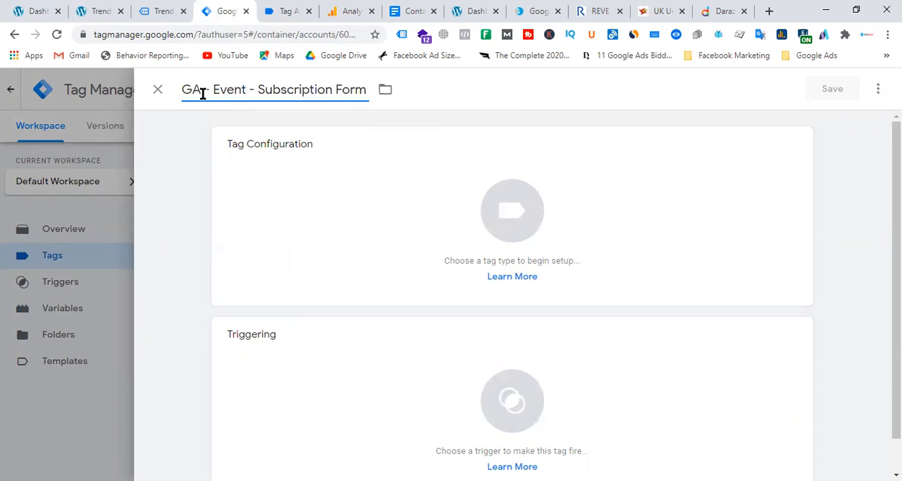
Step: Configure the tag as Google Analytics: Universal Analytics with the track type Event
{"action": "left_click", "coordinate": [548, 227]}
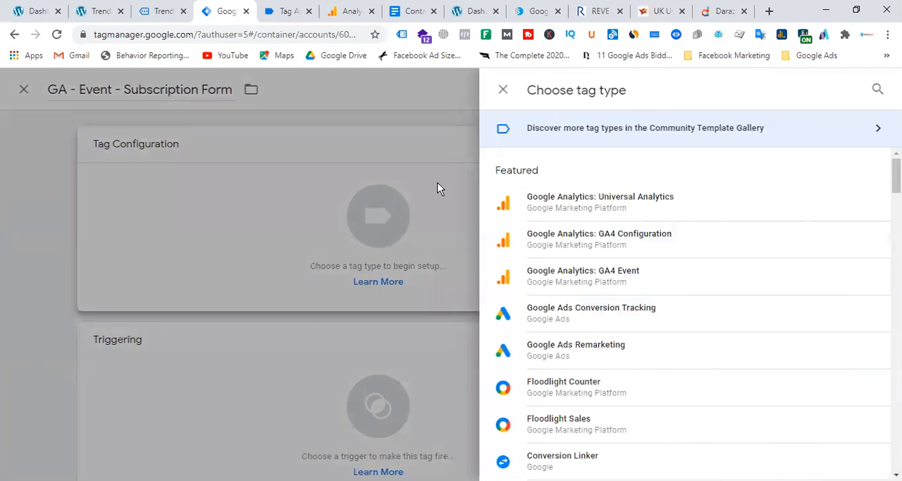
{"action": "left_click", "coordinate": [615, 206]}
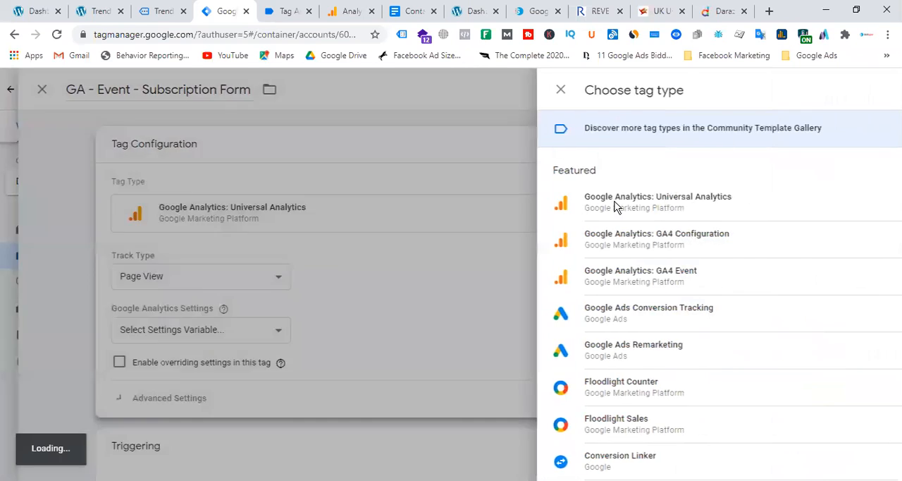
{"action": "left_click", "coordinate": [283, 275]}
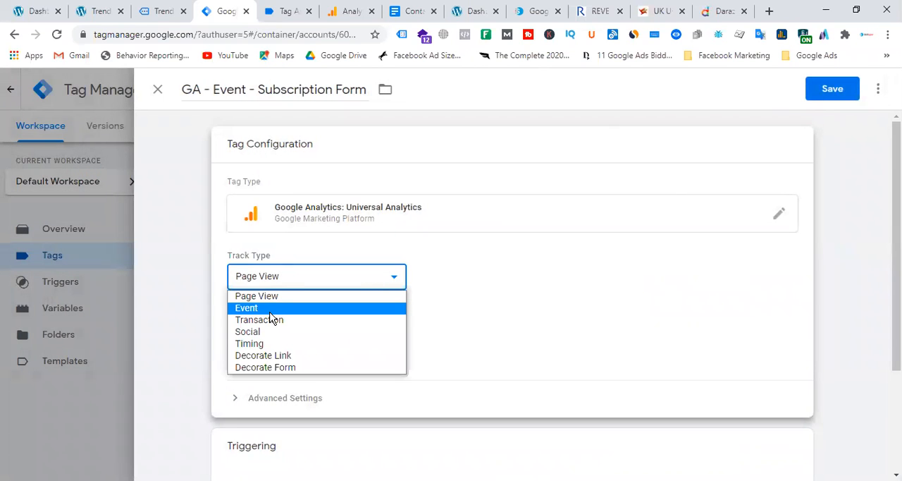
{"action": "left_click", "coordinate": [270, 309]}
Step: Set the event's category to "Mail Subscription"
{"action": "scroll", "coordinate": [423, 287], "scroll_direction": "down", "scroll_amount": 2}
{"action": "left_click", "coordinate": [268, 214]}
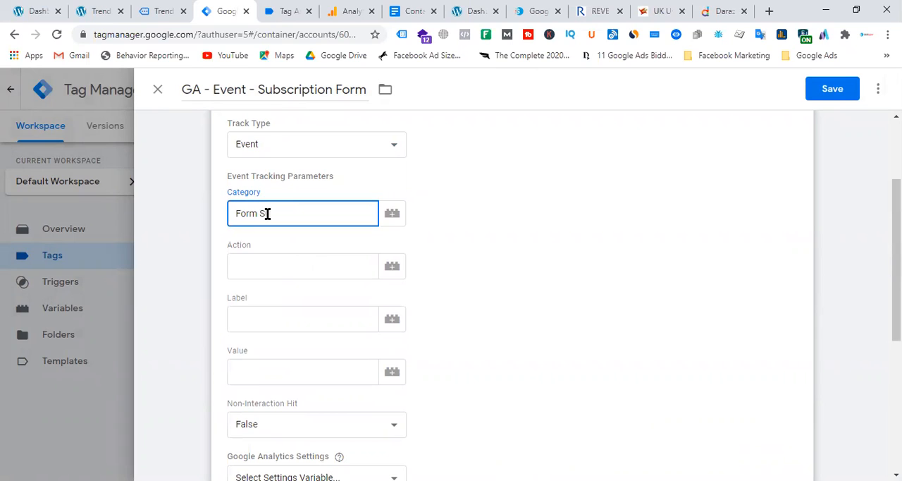
{"action": "key", "text": "BackSpace"}
{"action": "key", "text": "BackSpace"}
{"action": "key", "text": "BackSpace"}
{"action": "key", "text": "BackSpace"}
{"action": "key", "text": "BackSpace"}
{"action": "key", "text": "BackSpace"}
{"action": "type", "text": "Mail Subscription"}
Step: Set the event's action to "subscribe", correcting its spelling
{"action": "left_click", "coordinate": [293, 267]}
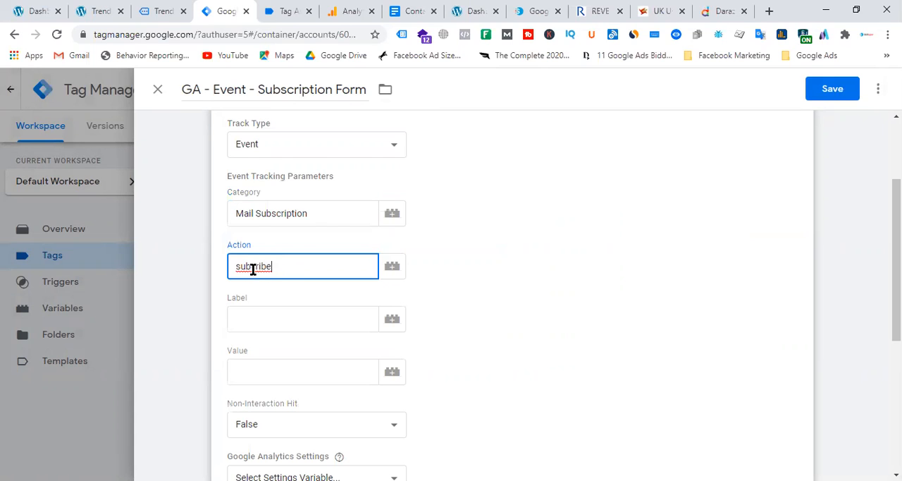
{"action": "right_click", "coordinate": [271, 267]}
{"action": "left_click", "coordinate": [318, 65]}
Step: Insert the Page Path variable as the event's label
{"action": "left_click", "coordinate": [397, 322]}
{"action": "scroll", "coordinate": [310, 264], "scroll_direction": "down", "scroll_amount": 3}
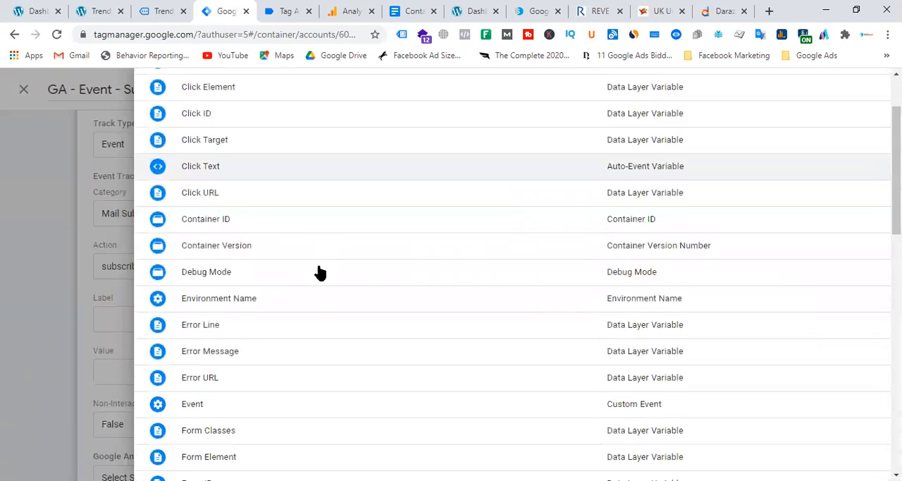
{"action": "scroll", "coordinate": [297, 265], "scroll_direction": "down", "scroll_amount": 1}
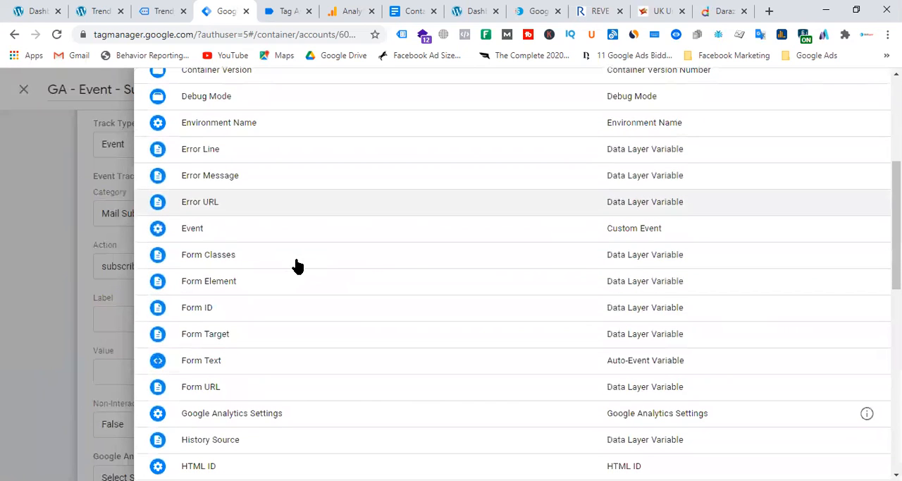
{"action": "scroll", "coordinate": [298, 287], "scroll_direction": "down", "scroll_amount": 1}
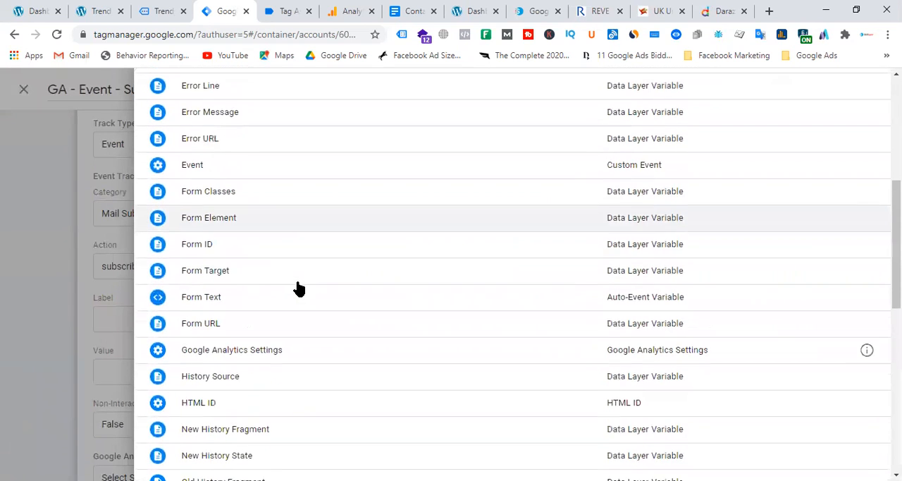
{"action": "scroll", "coordinate": [297, 287], "scroll_direction": "down", "scroll_amount": 3}
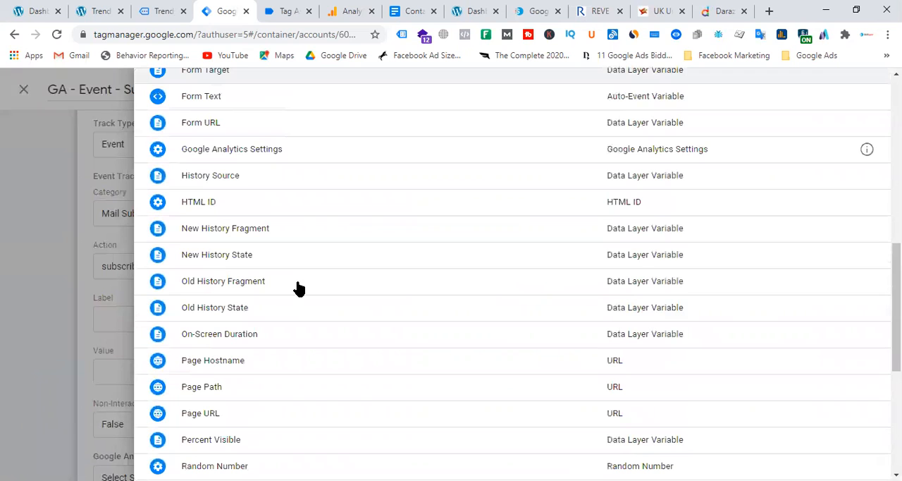
{"action": "left_click", "coordinate": [238, 393]}
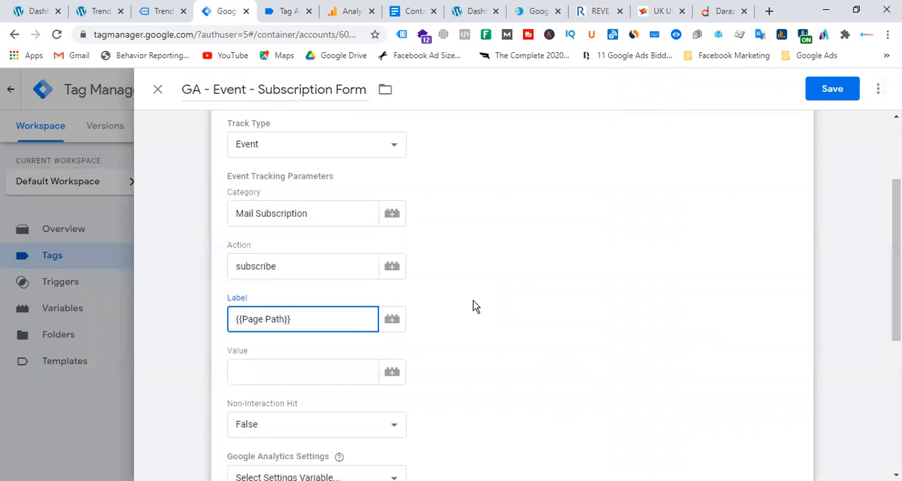
Step: Switch to the Trendy T-Shirt site and look at the footer subscription form
{"action": "left_click", "coordinate": [105, 10]}
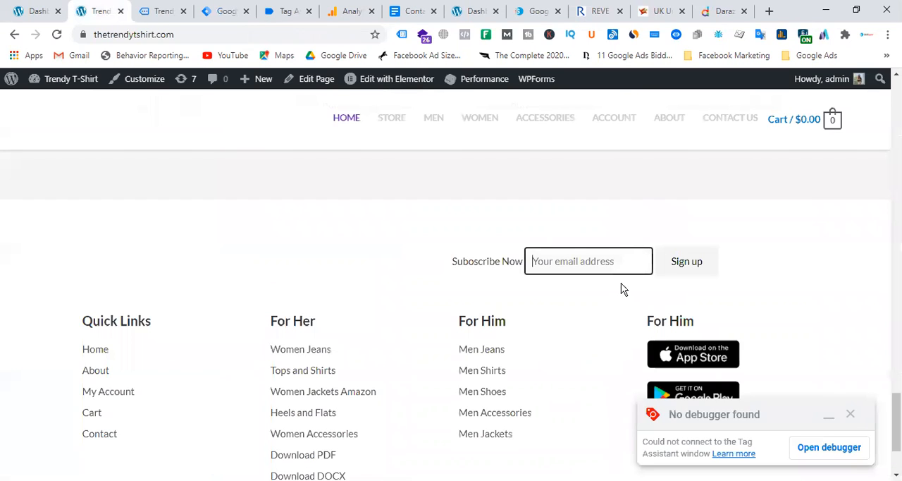
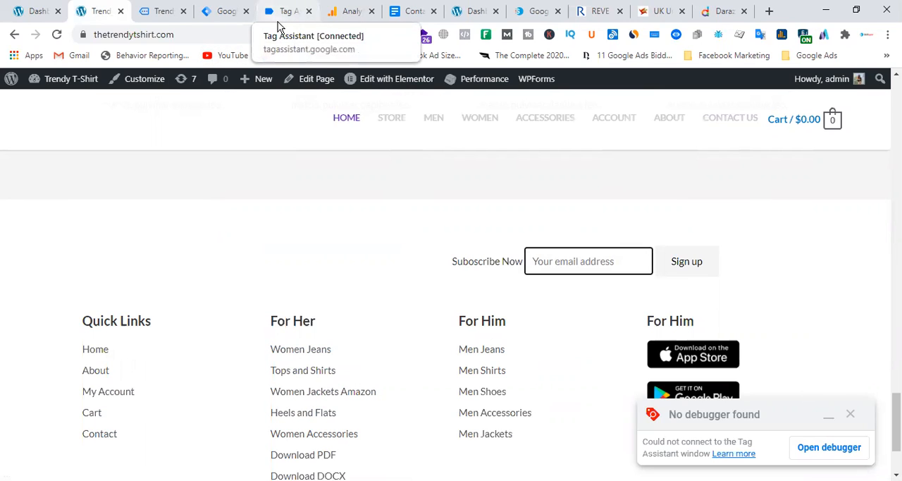
Step: Return to Tag Manager and select the {{Google Analytics Settings}} variable for the subscription form event tag
{"action": "left_click", "coordinate": [215, 12]}
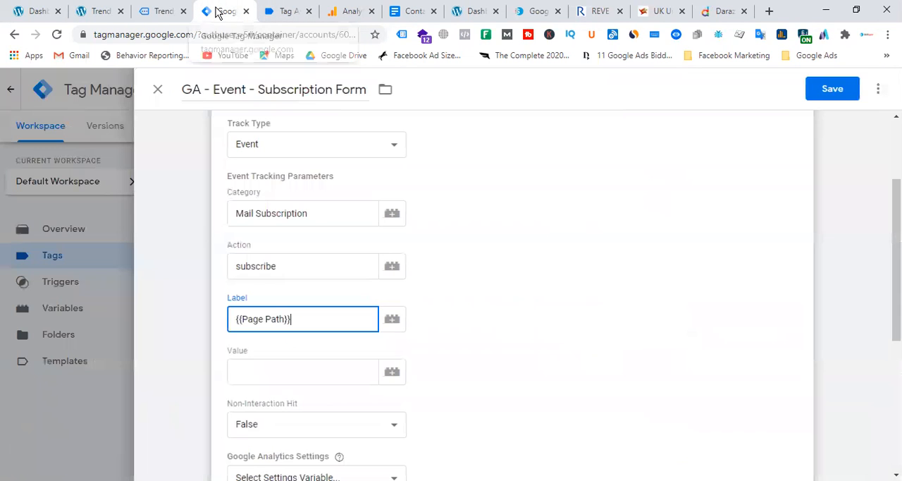
{"action": "scroll", "coordinate": [543, 282], "scroll_direction": "down", "scroll_amount": 4}
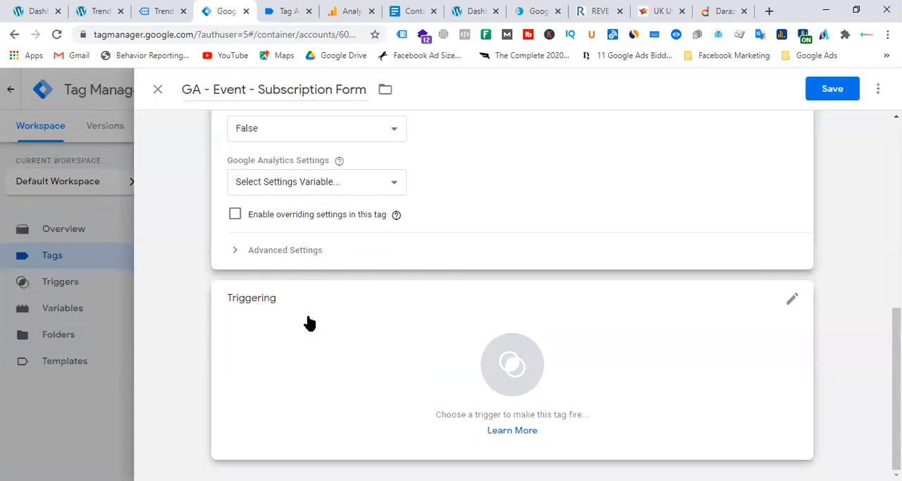
{"action": "left_click", "coordinate": [304, 184]}
{"action": "left_click", "coordinate": [307, 213]}
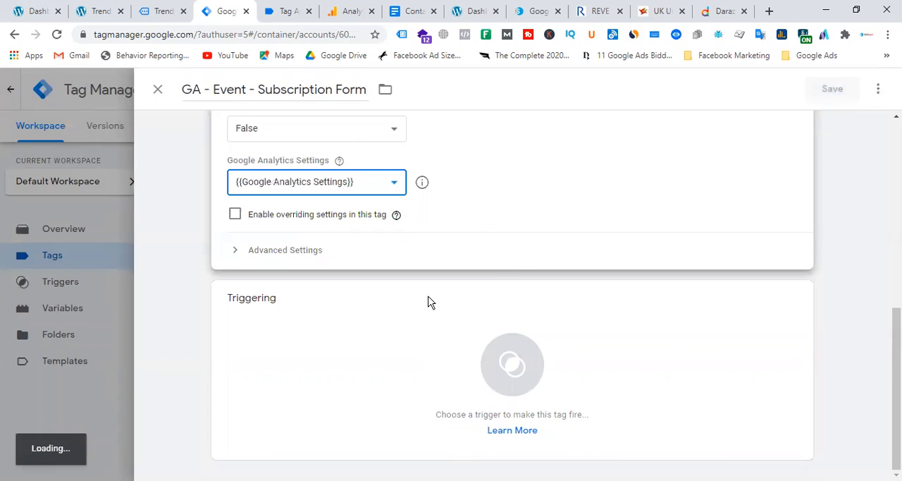
Step: Assign GA - Subscription form - Trigger as the tag's firing trigger and save the tag
{"action": "left_click", "coordinate": [488, 343]}
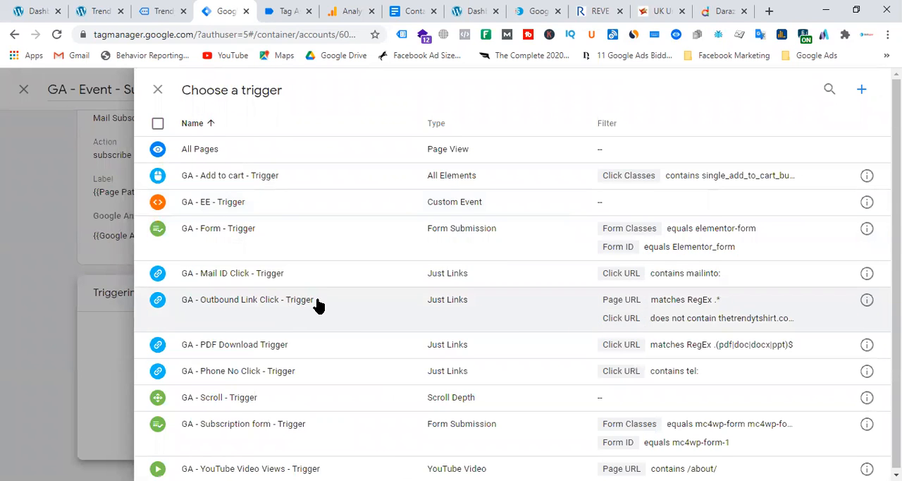
{"action": "left_click", "coordinate": [283, 426]}
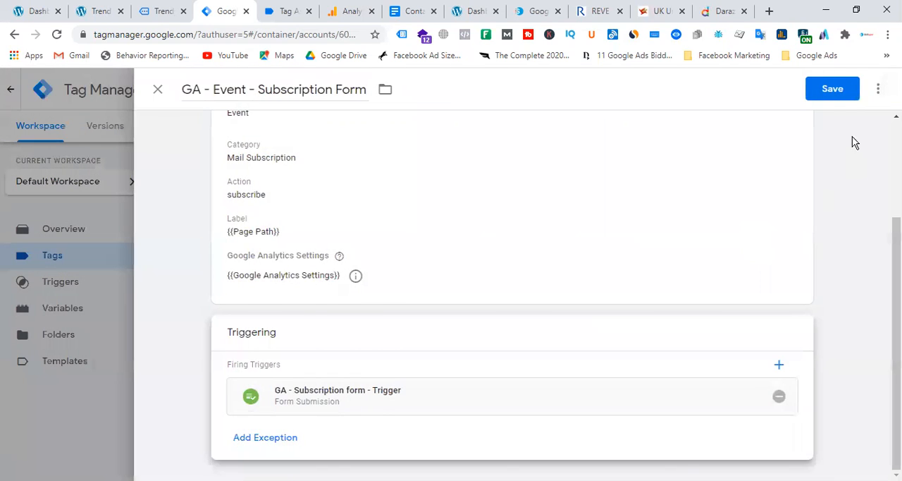
{"action": "left_click", "coordinate": [835, 90]}
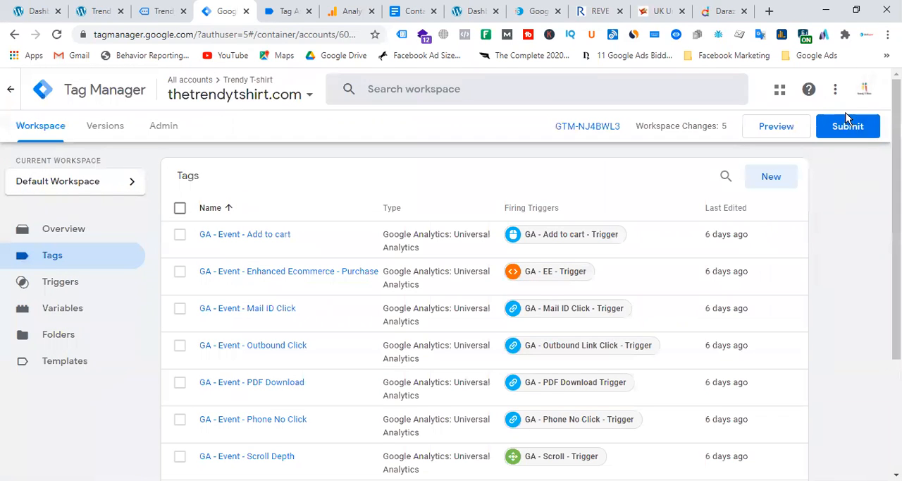
Step: Submit the workspace changes and publish them as a new container version with the name and description left blank
{"action": "left_click", "coordinate": [848, 127]}
{"action": "left_click", "coordinate": [869, 89]}
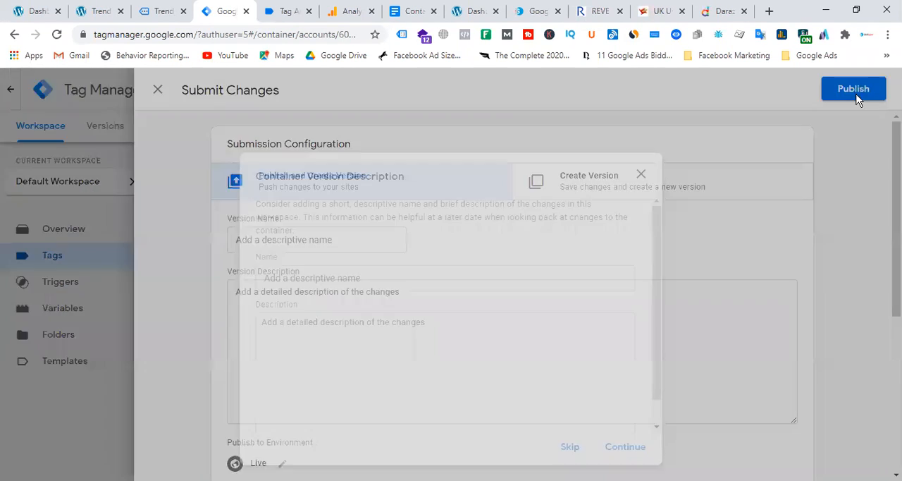
{"action": "left_click", "coordinate": [620, 451]}
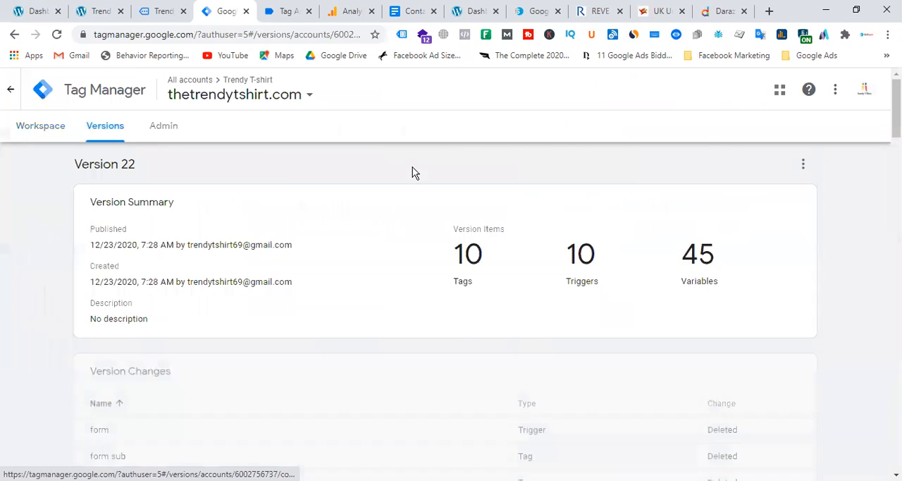
Step: Start preview mode from the workspace and connect Tag Assistant to thetrendytshirt.com, placing its browser tab beside the site's
{"action": "left_click", "coordinate": [41, 134]}
{"action": "left_click", "coordinate": [40, 134]}
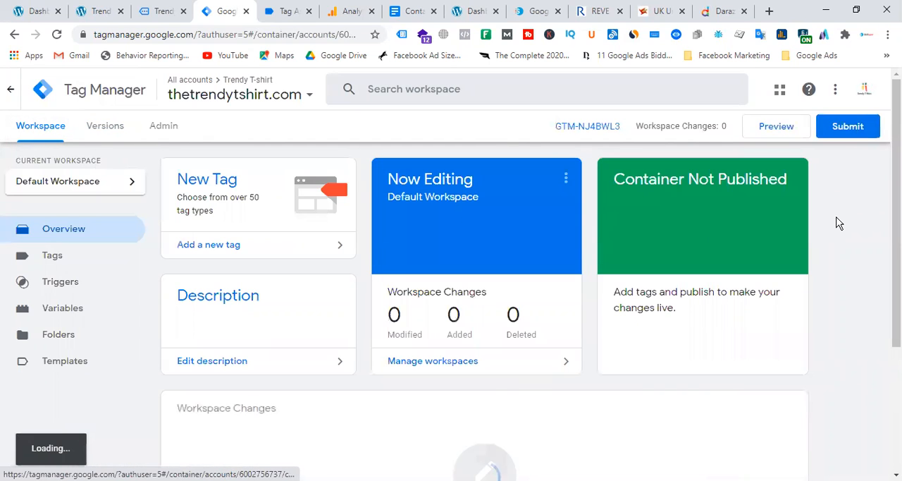
{"action": "left_click", "coordinate": [776, 127]}
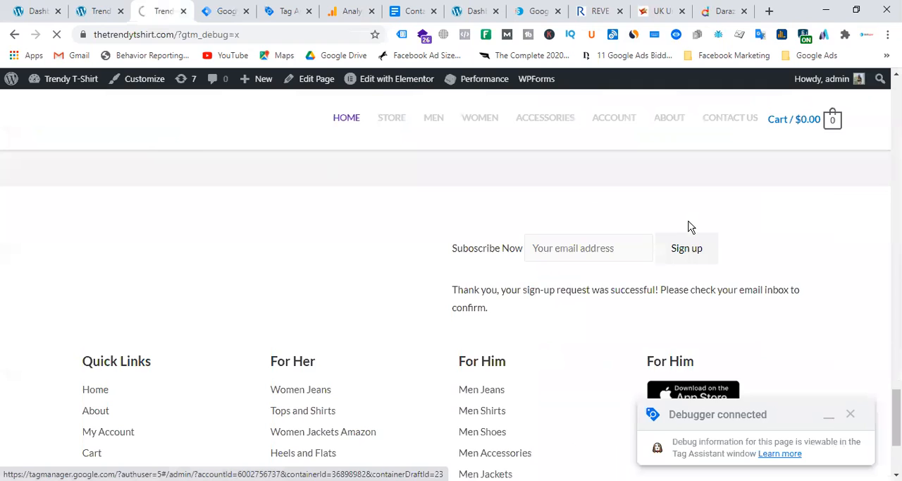
{"action": "left_click", "coordinate": [230, 12]}
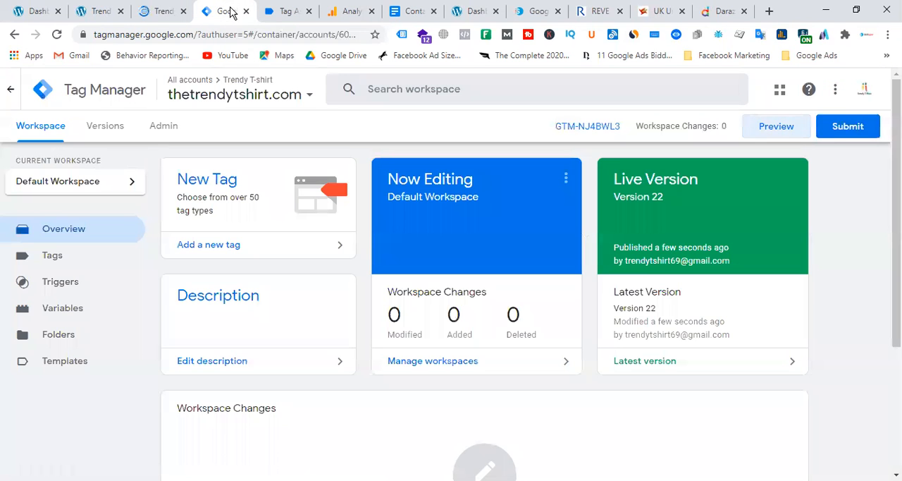
{"action": "left_click", "coordinate": [284, 13]}
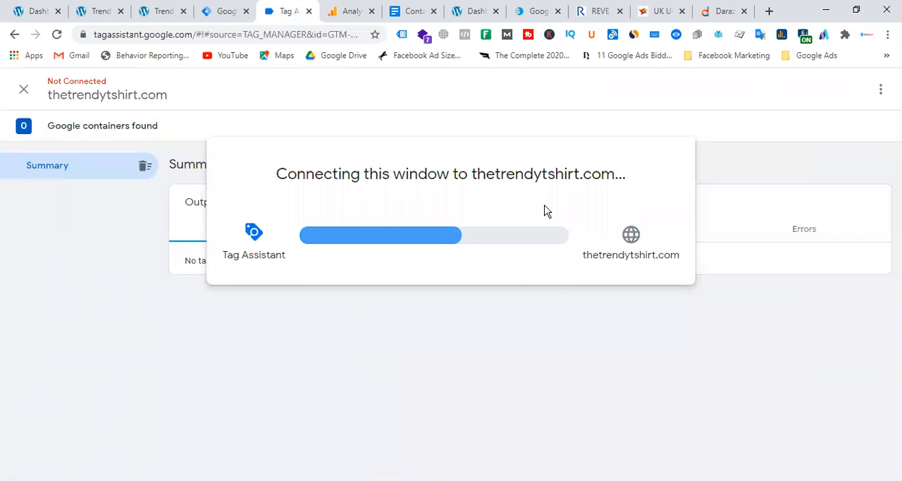
{"action": "left_click_drag", "start_coordinate": [268, 14], "coordinate": [165, 12]}
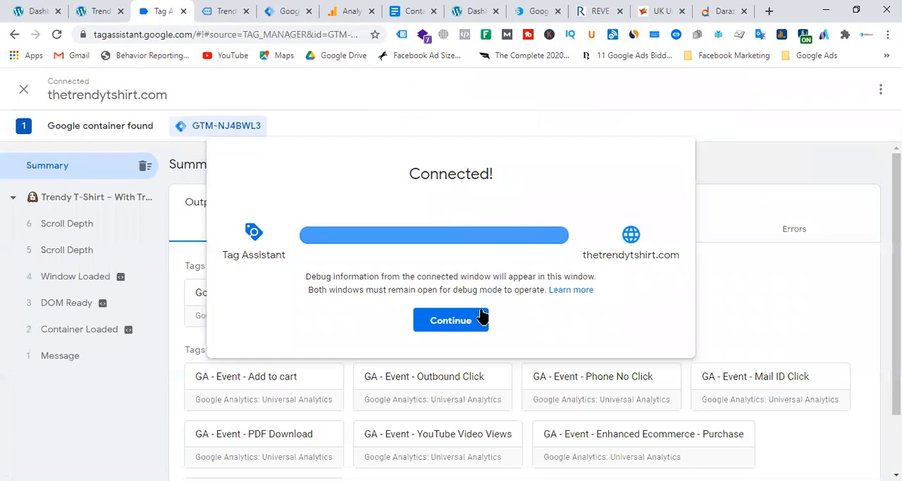
{"action": "left_click", "coordinate": [482, 318]}
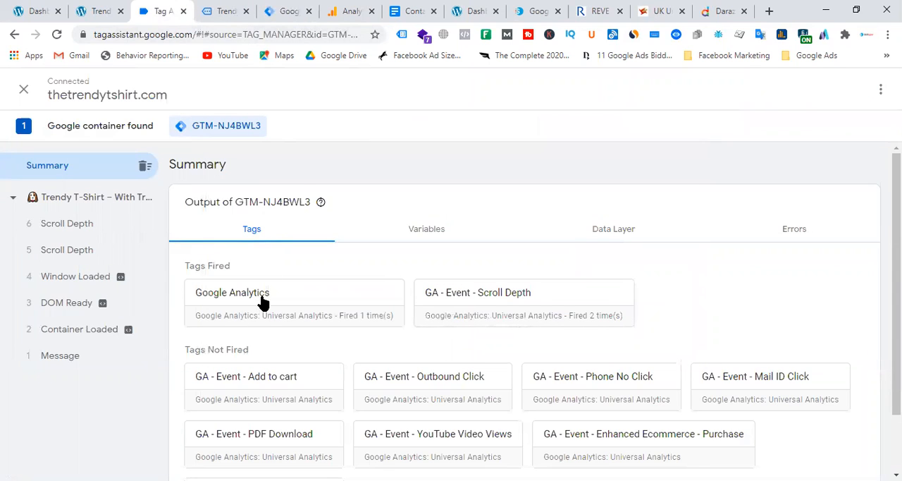
Step: Switch to the debugger-connected Trendy T-Shirt page and open the Bright Red Bag product
{"action": "left_click", "coordinate": [101, 12]}
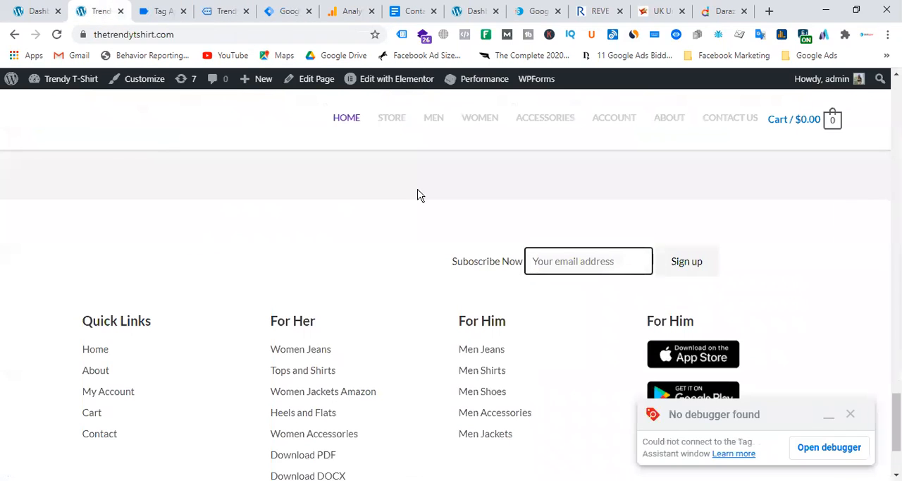
{"action": "left_click", "coordinate": [166, 12]}
{"action": "left_click", "coordinate": [212, 12]}
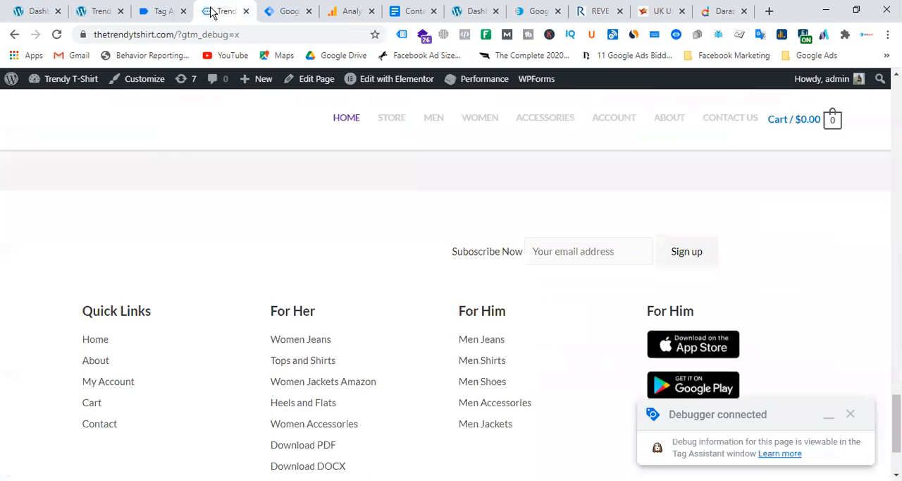
{"action": "scroll", "coordinate": [651, 307], "scroll_direction": "up", "scroll_amount": 10}
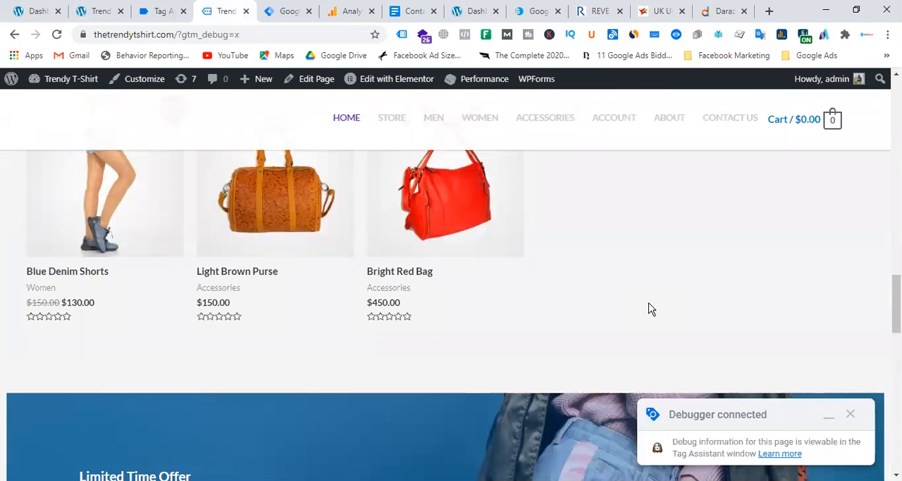
{"action": "left_click", "coordinate": [396, 276]}
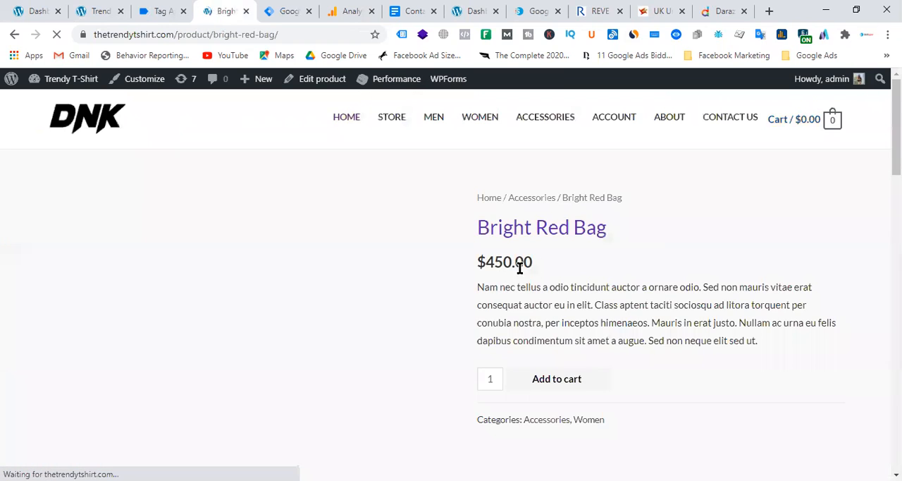
Step: Enter an e-mail address in the product page's footer subscription form, sign up, and highlight the response text
{"action": "scroll", "coordinate": [560, 274], "scroll_direction": "down", "scroll_amount": 15}
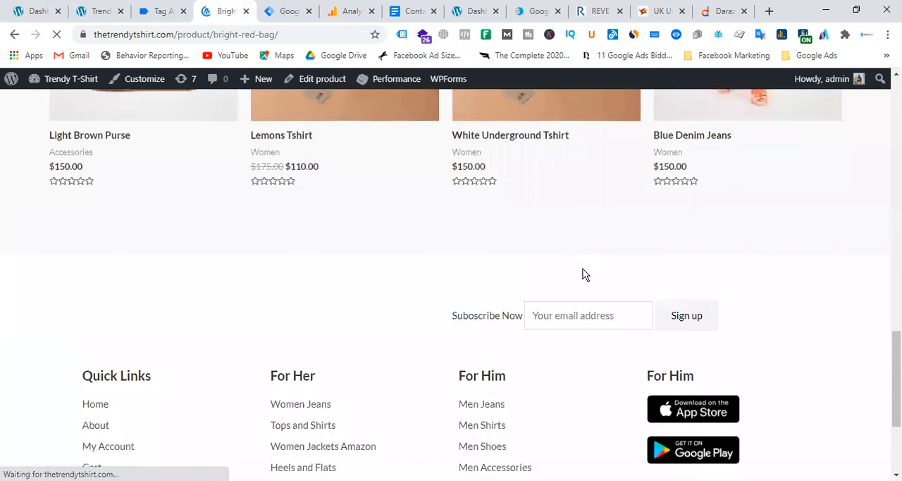
{"action": "scroll", "coordinate": [611, 270], "scroll_direction": "down", "scroll_amount": 2}
{"action": "scroll", "coordinate": [640, 269], "scroll_direction": "up", "scroll_amount": 1}
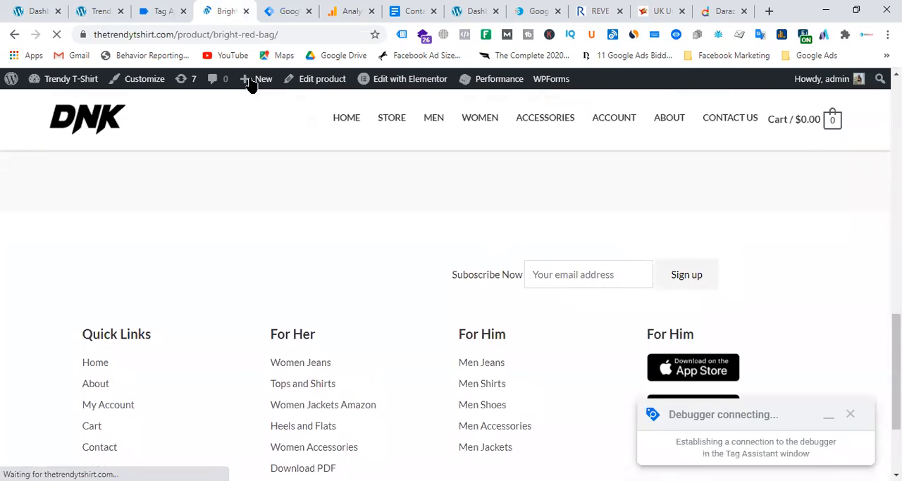
{"action": "left_click", "coordinate": [579, 278]}
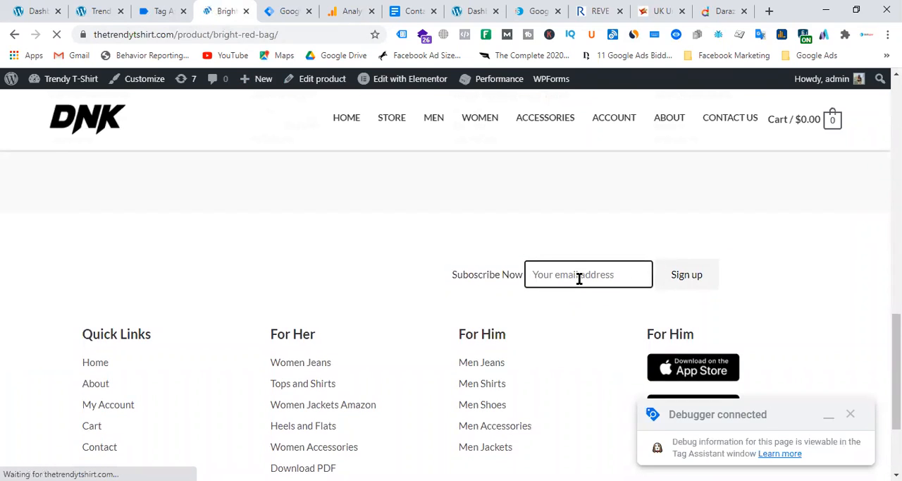
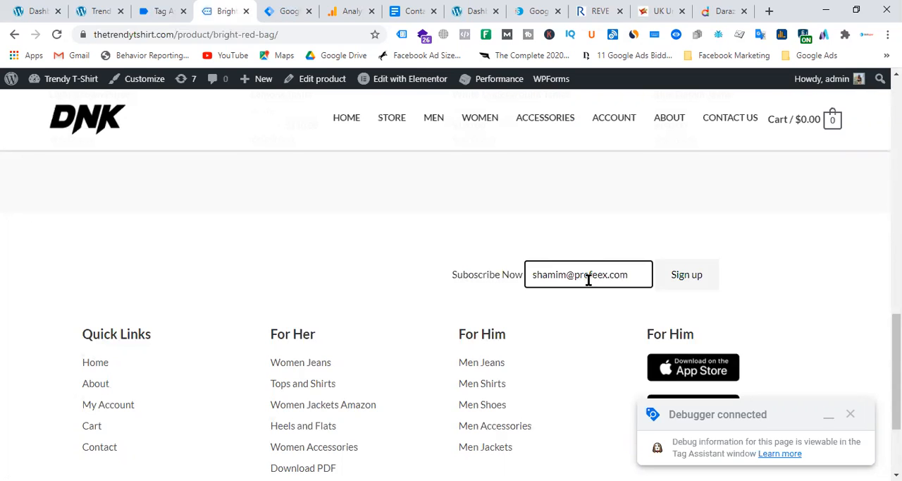
{"action": "left_click", "coordinate": [692, 281]}
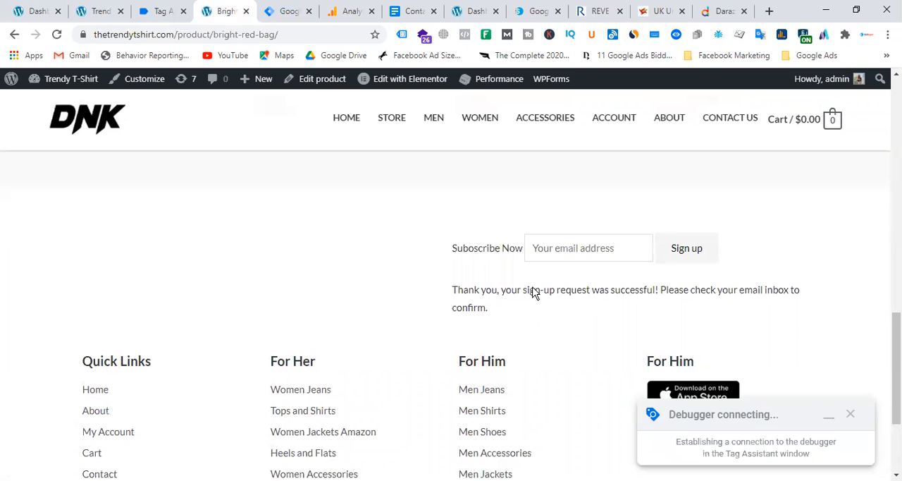
{"action": "left_click_drag", "start_coordinate": [451, 293], "coordinate": [521, 314]}
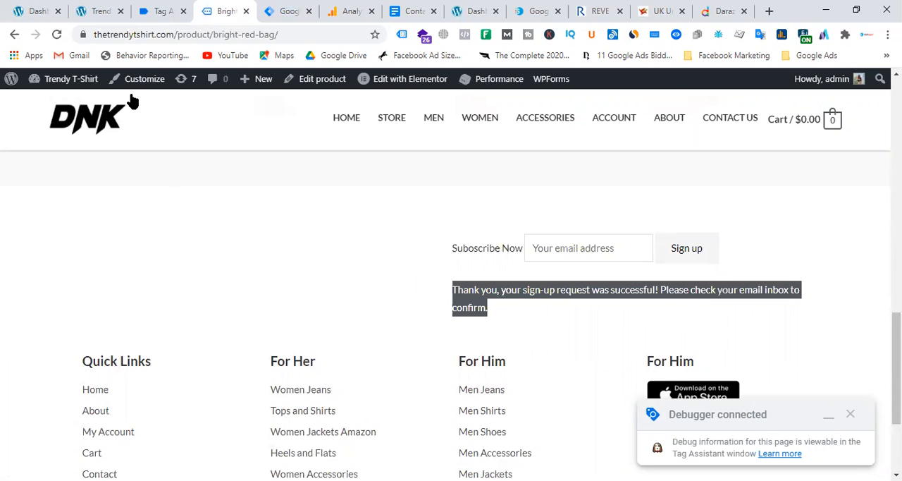
Step: Switch to Tag Assistant and examine the fired and unfired tags for the latest Bright Red Bag page and its Click event
{"action": "left_click", "coordinate": [164, 13]}
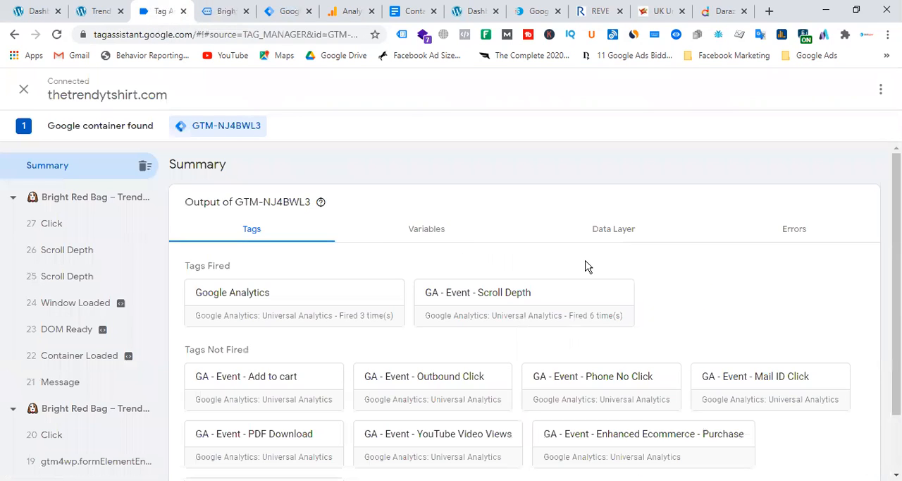
{"action": "left_click", "coordinate": [95, 201]}
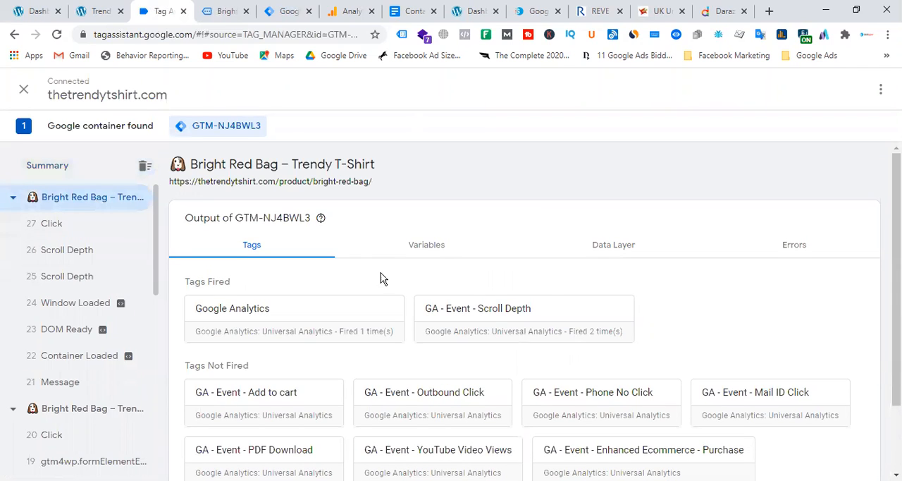
{"action": "scroll", "coordinate": [552, 288], "scroll_direction": "down", "scroll_amount": 2}
{"action": "scroll", "coordinate": [552, 288], "scroll_direction": "up", "scroll_amount": 2}
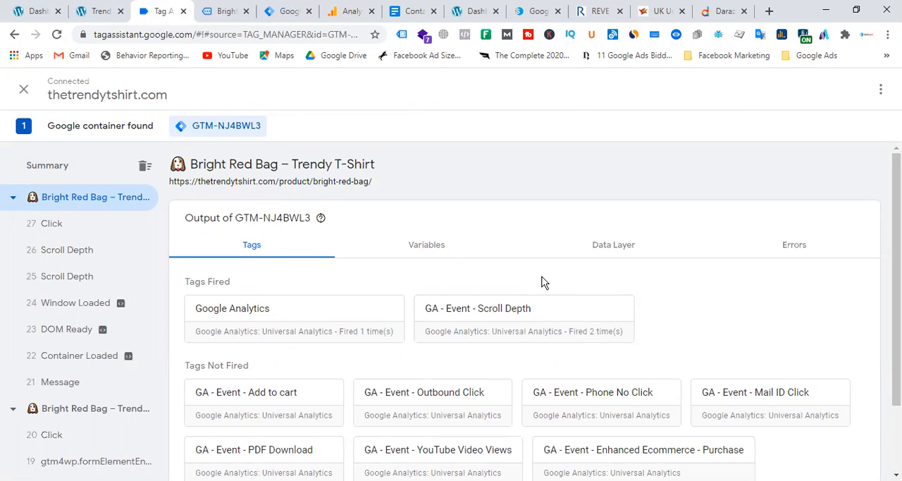
{"action": "scroll", "coordinate": [541, 282], "scroll_direction": "down", "scroll_amount": 2}
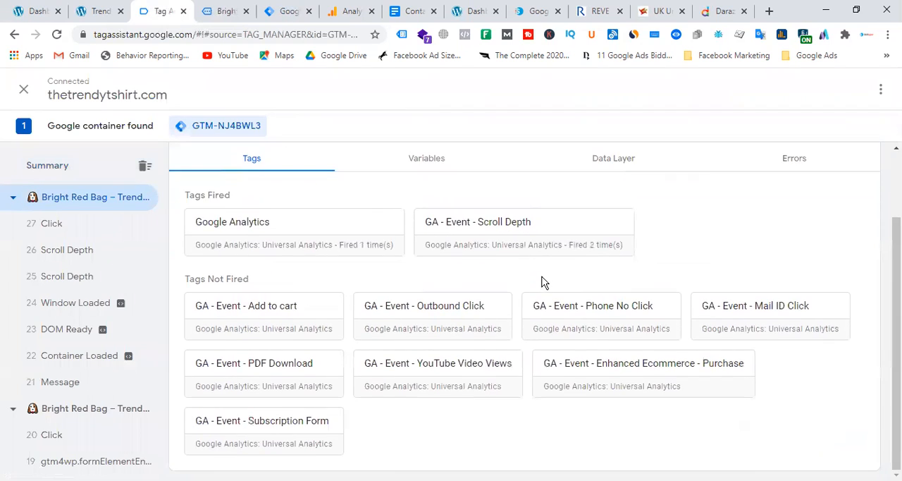
{"action": "left_click", "coordinate": [71, 226]}
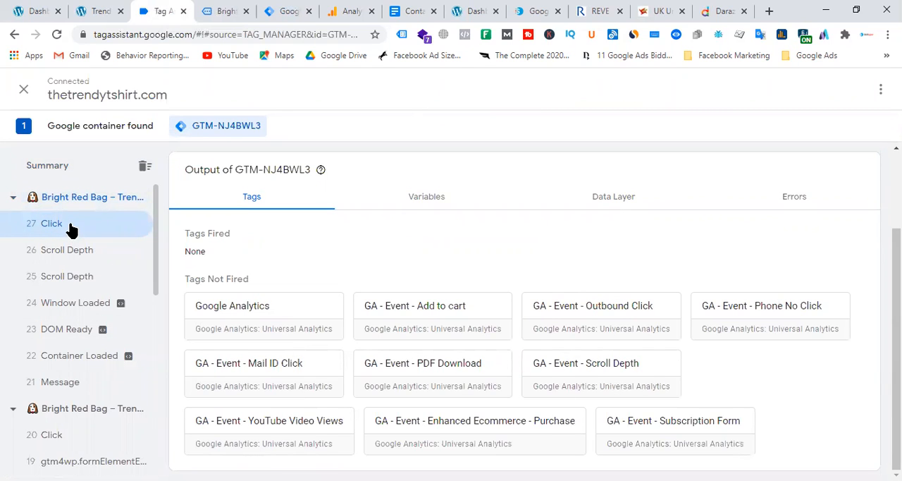
{"action": "left_click", "coordinate": [76, 198]}
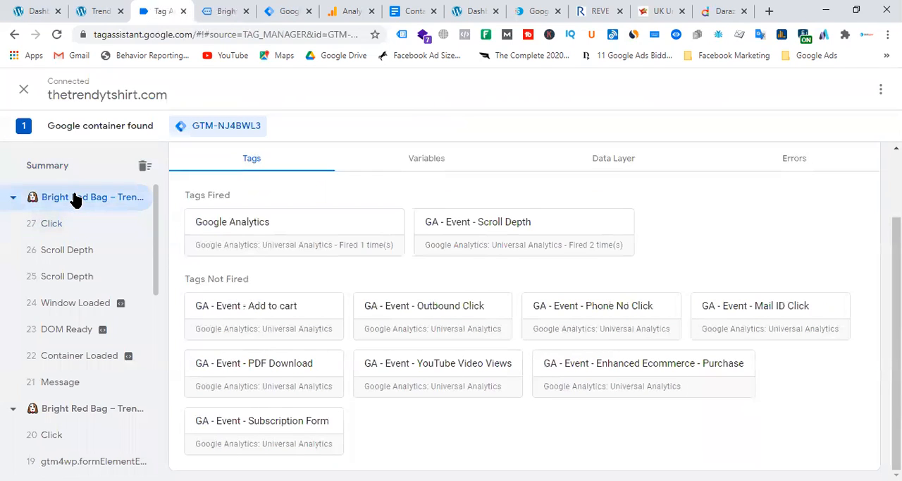
{"action": "scroll", "coordinate": [705, 298], "scroll_direction": "up", "scroll_amount": 2}
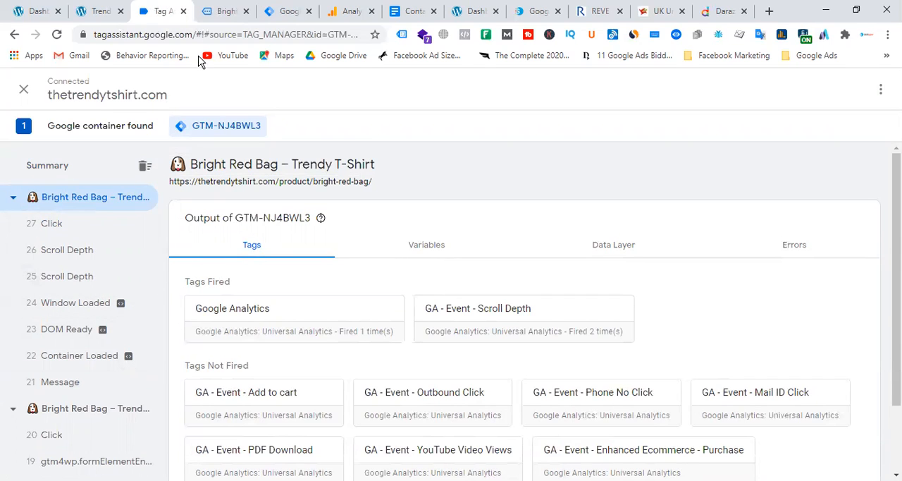
{"action": "left_click", "coordinate": [218, 11]}
{"action": "left_click", "coordinate": [340, 245]}
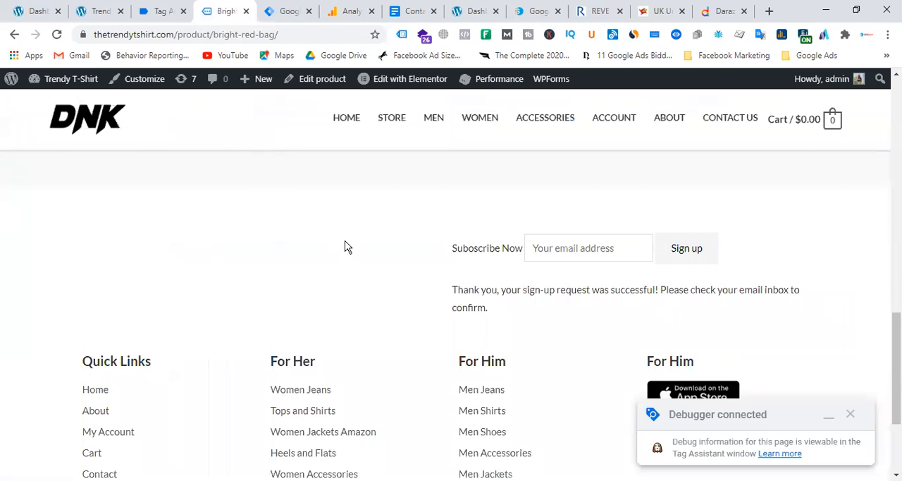
{"action": "left_click", "coordinate": [288, 12]}
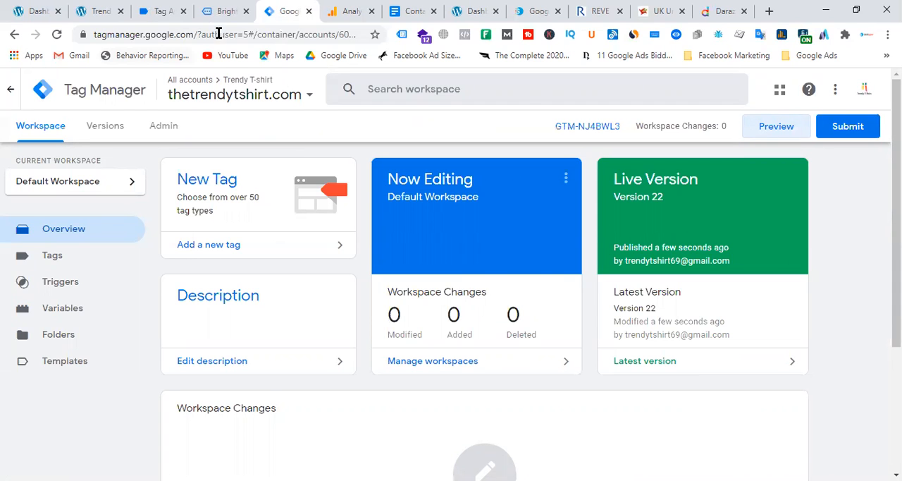
{"action": "left_click", "coordinate": [229, 12]}
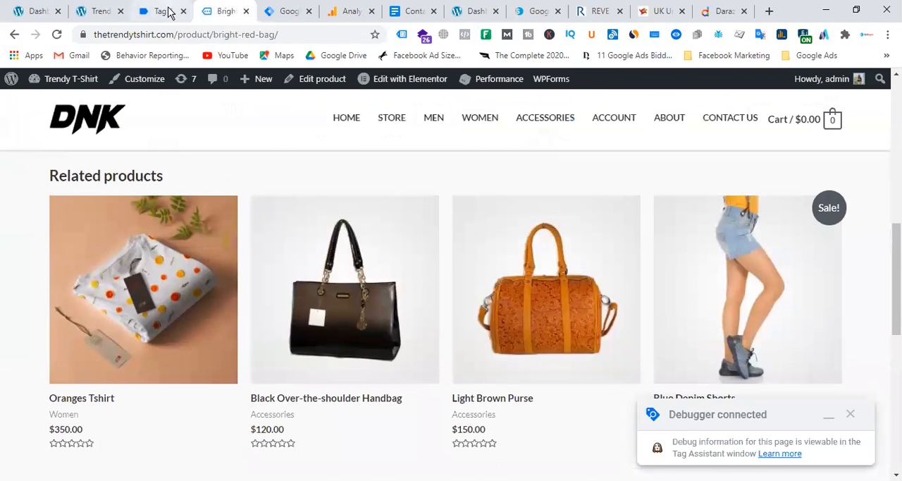
{"action": "left_click", "coordinate": [169, 12]}
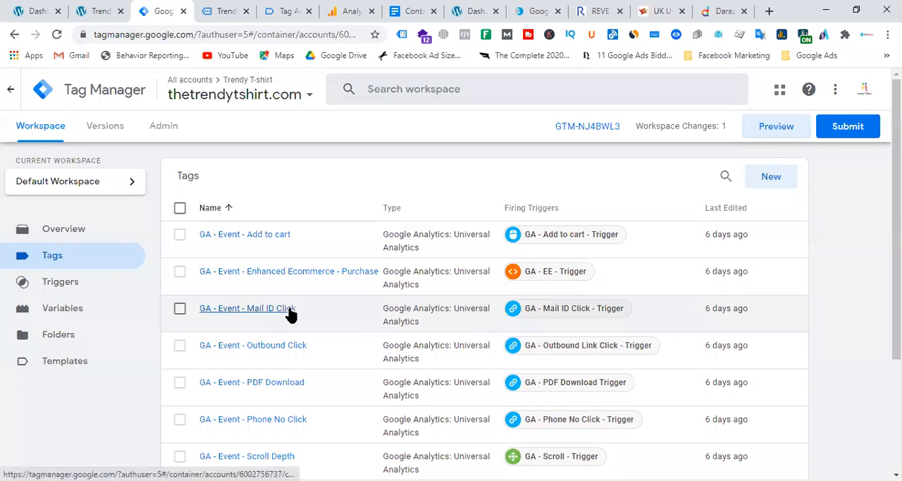
Step: Open the GA - Event - Subscription Form tag and its firing trigger, GA - Subscription form - Trigger
{"action": "scroll", "coordinate": [312, 298], "scroll_direction": "down", "scroll_amount": 3}
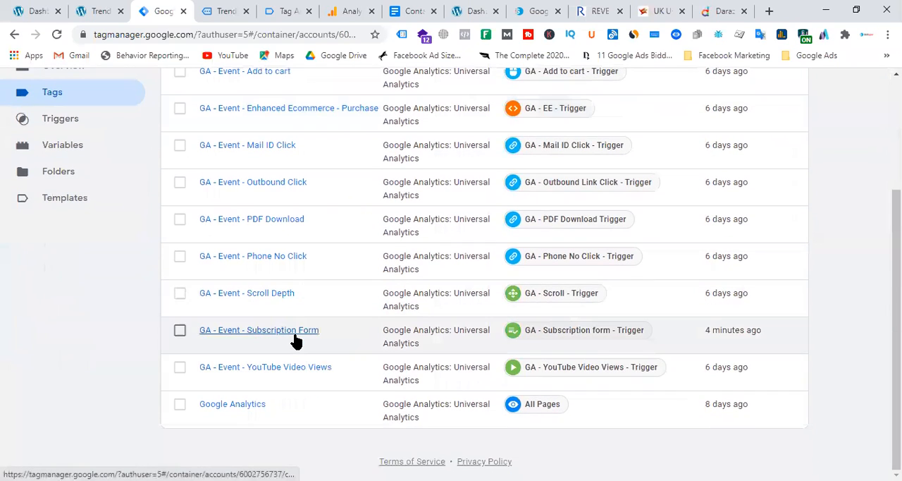
{"action": "left_click", "coordinate": [295, 337]}
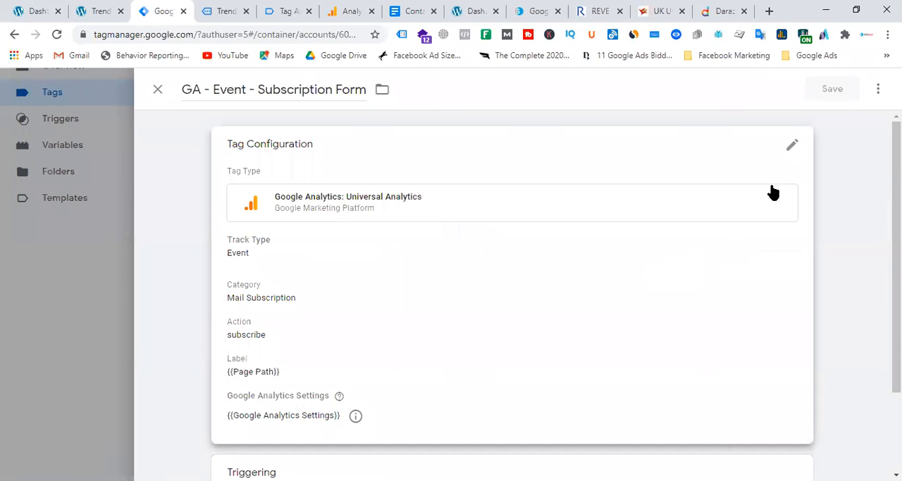
{"action": "scroll", "coordinate": [531, 301], "scroll_direction": "down", "scroll_amount": 2}
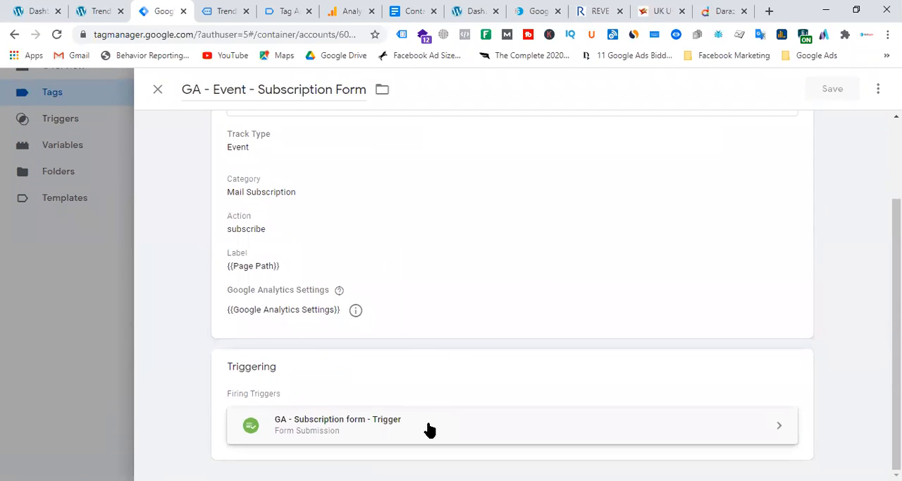
{"action": "left_click", "coordinate": [427, 429]}
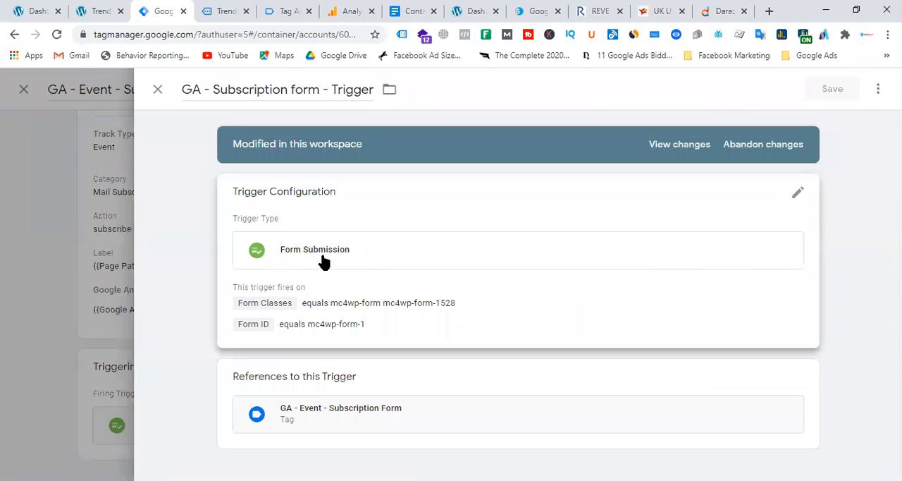
Step: Try the Wait for Tags and Check Validation options on the subscription form trigger, turn both off, save it and return to the tag list
{"action": "left_click", "coordinate": [799, 193]}
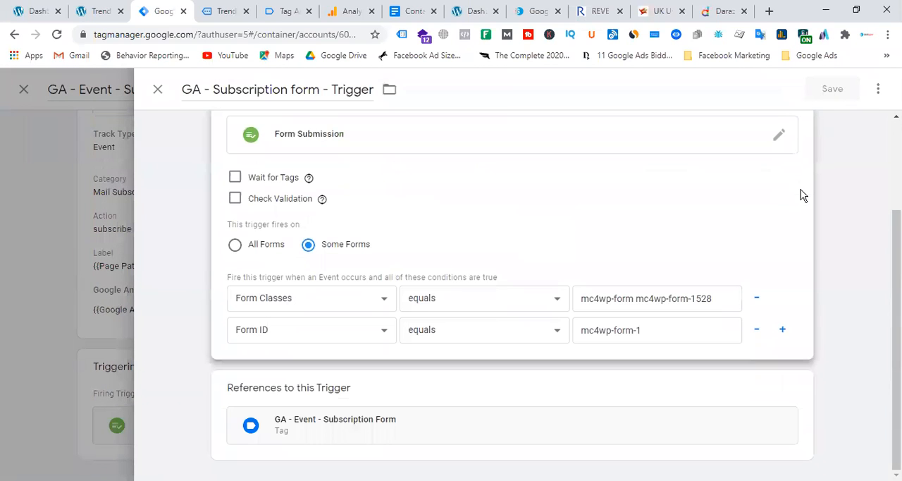
{"action": "left_click", "coordinate": [235, 178]}
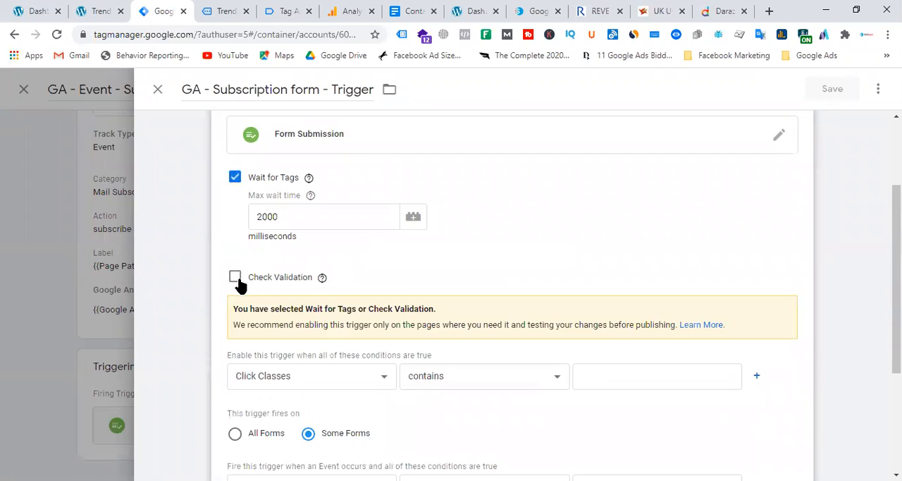
{"action": "left_click", "coordinate": [237, 278]}
{"action": "left_click", "coordinate": [235, 178]}
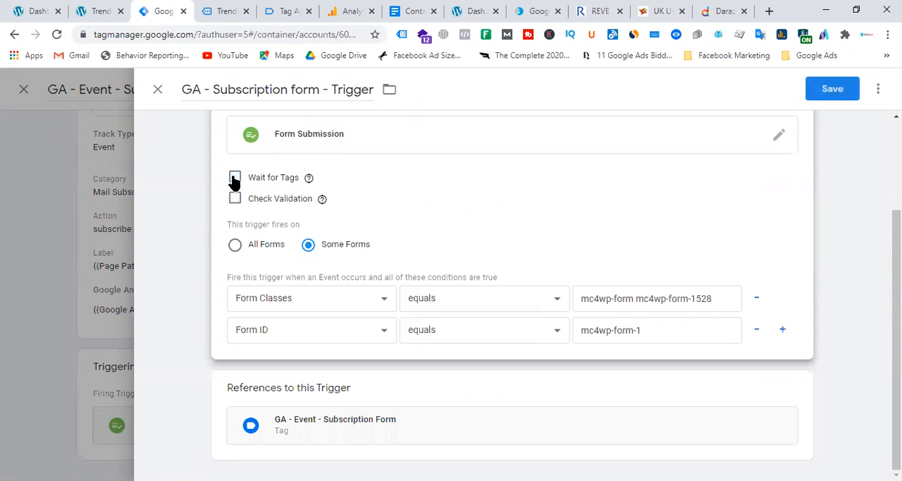
{"action": "left_click", "coordinate": [832, 87]}
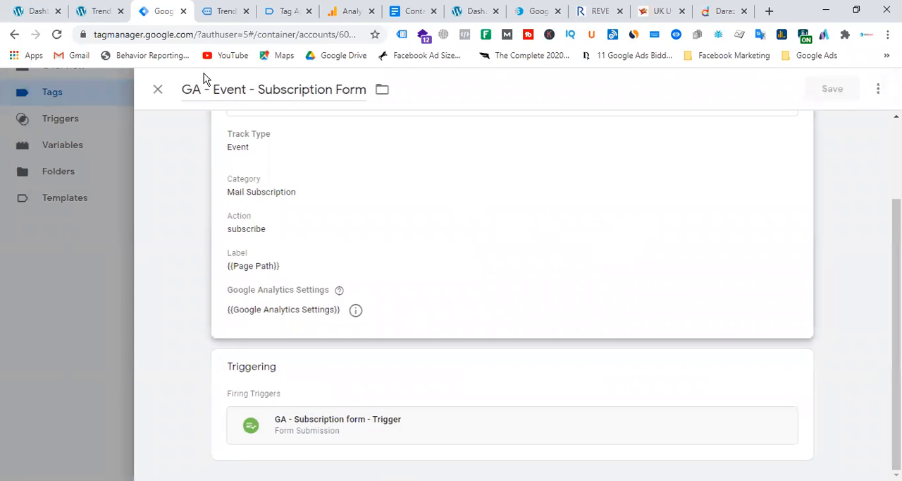
{"action": "left_click", "coordinate": [157, 92]}
{"action": "scroll", "coordinate": [606, 257], "scroll_direction": "up", "scroll_amount": 3}
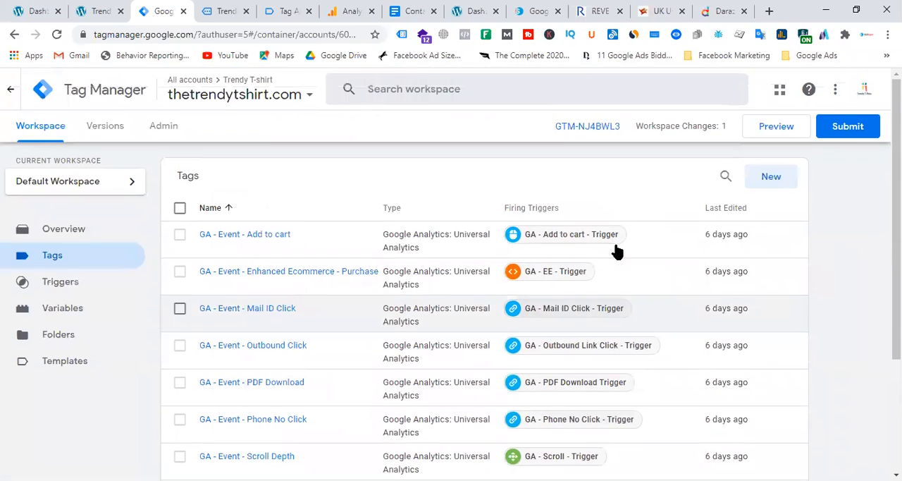
Step: Submit and publish the workspace changes with the container version's name and description left blank
{"action": "left_click", "coordinate": [849, 129]}
{"action": "left_click", "coordinate": [874, 92]}
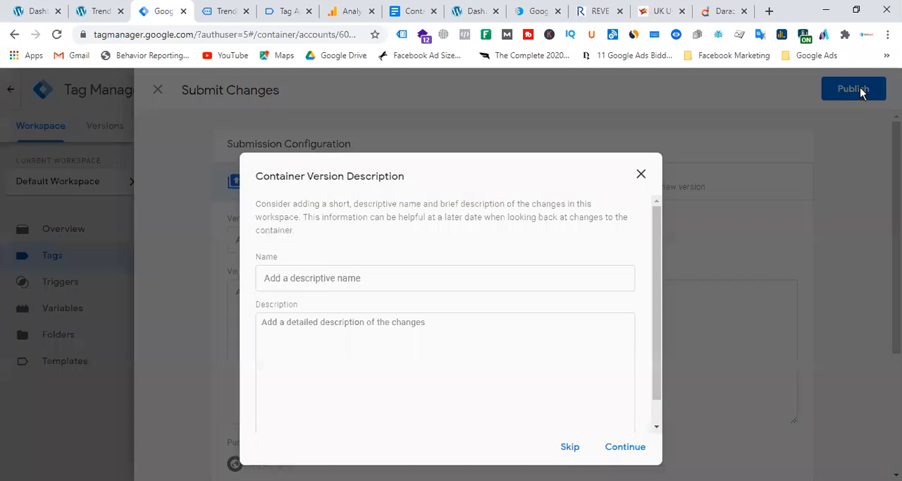
{"action": "left_click", "coordinate": [622, 446]}
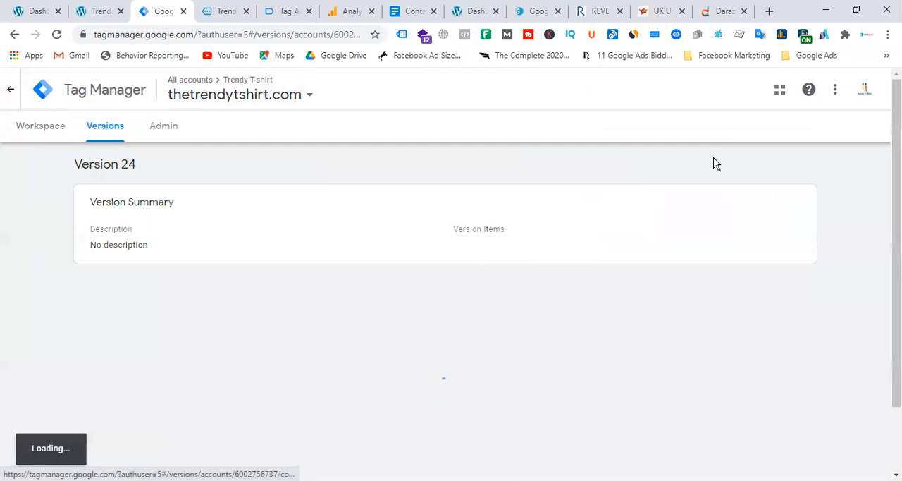
Step: Return to the workspace, start preview mode and connect Tag Assistant to thetrendytshirt.com
{"action": "left_click", "coordinate": [29, 134]}
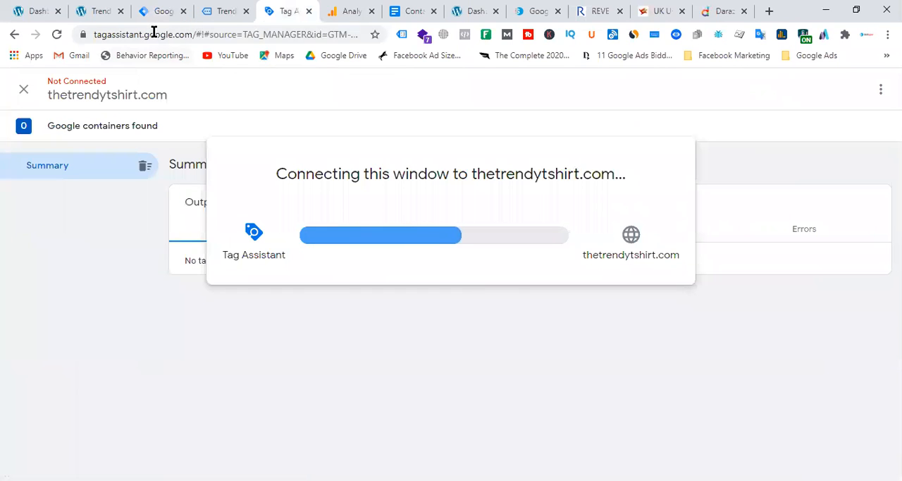
{"action": "left_click", "coordinate": [221, 11]}
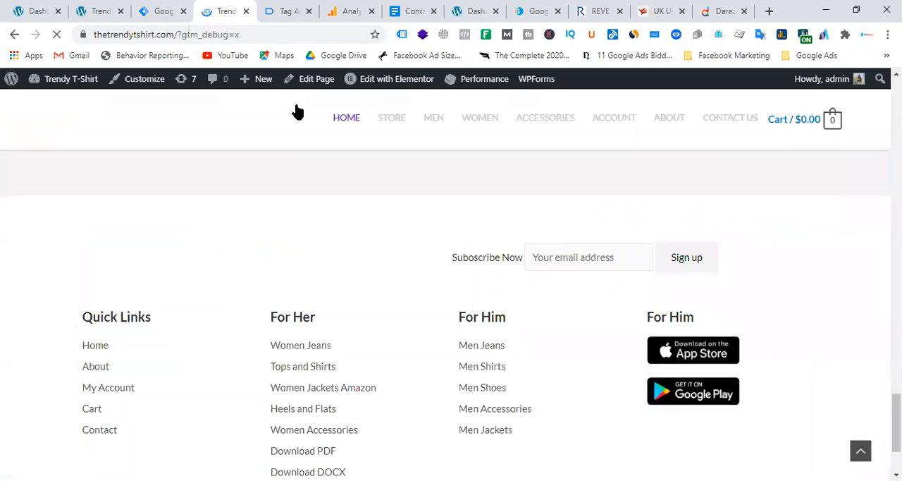
{"action": "left_click", "coordinate": [287, 12]}
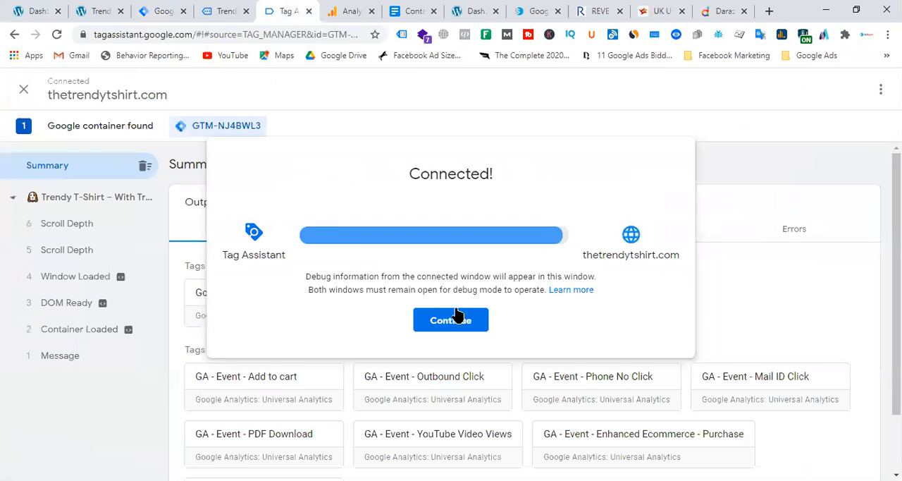
{"action": "left_click", "coordinate": [456, 316]}
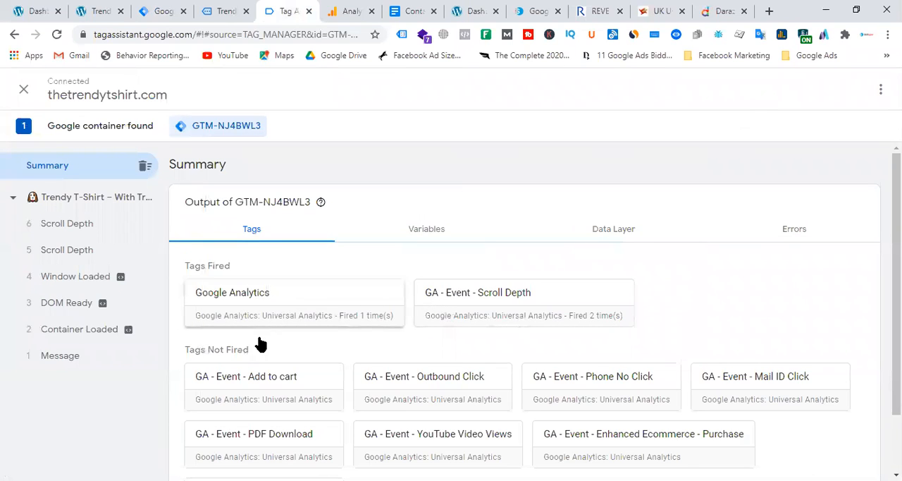
Step: Switch to the debugger-connected Trendy T-Shirt home page, enter an e-mail address in the footer subscription form and sign up
{"action": "left_click", "coordinate": [233, 11]}
{"action": "left_click", "coordinate": [600, 256]}
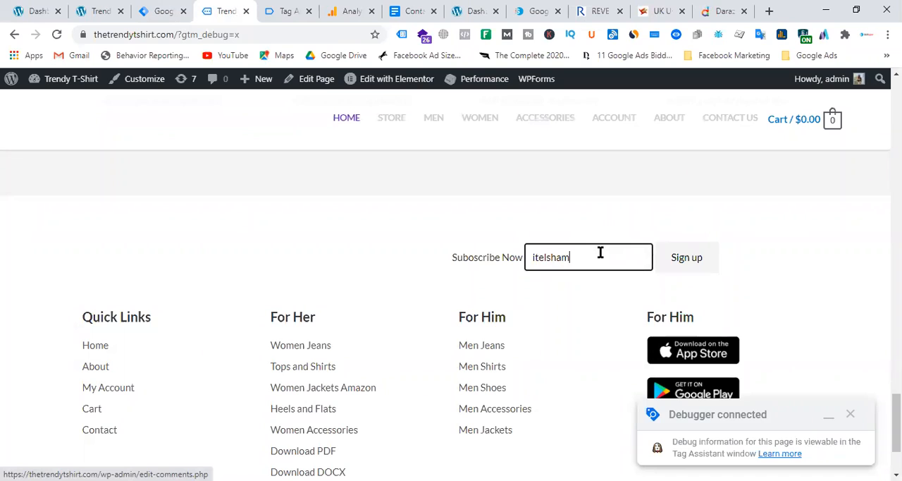
{"action": "left_click", "coordinate": [686, 258]}
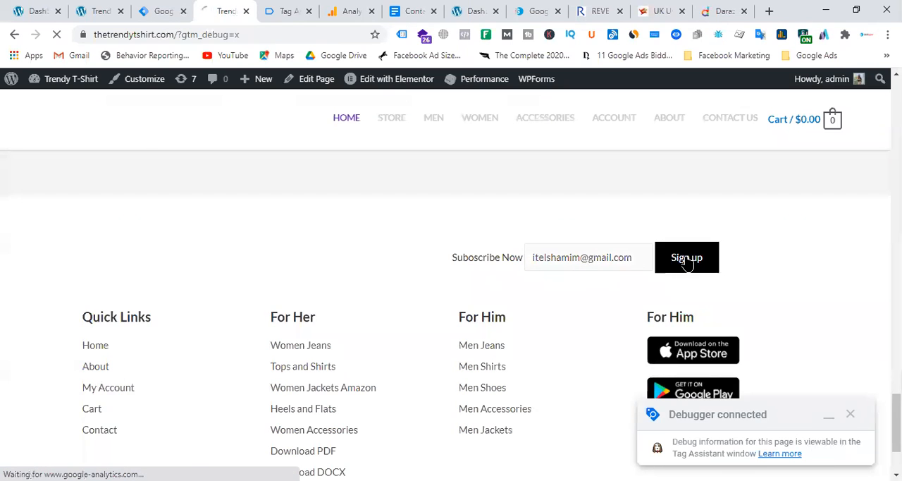
Step: Switch to Tag Assistant and examine the tags fired for the Form Submit event and for the home page before and after the submission
{"action": "left_click", "coordinate": [286, 11]}
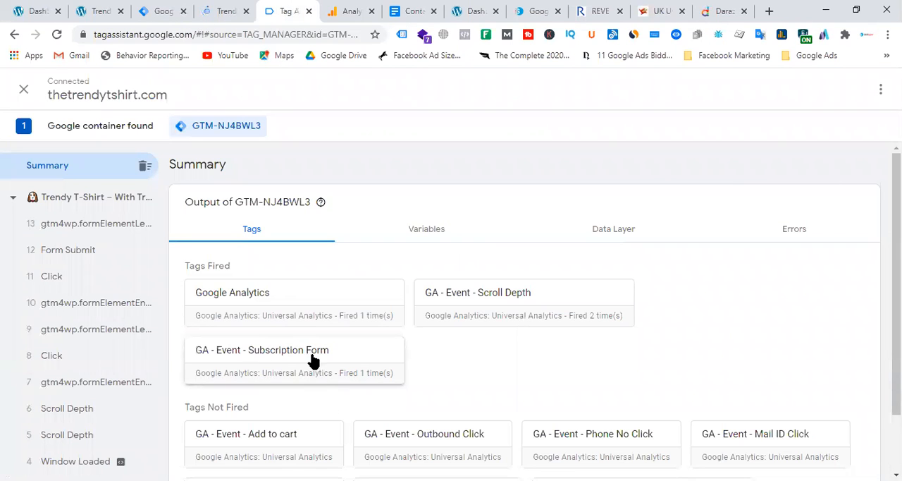
{"action": "left_click", "coordinate": [88, 249]}
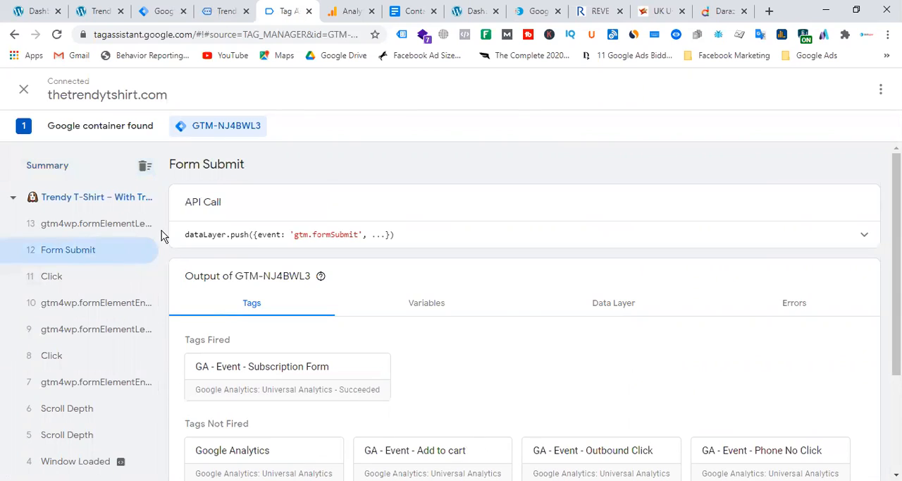
{"action": "left_click", "coordinate": [101, 200]}
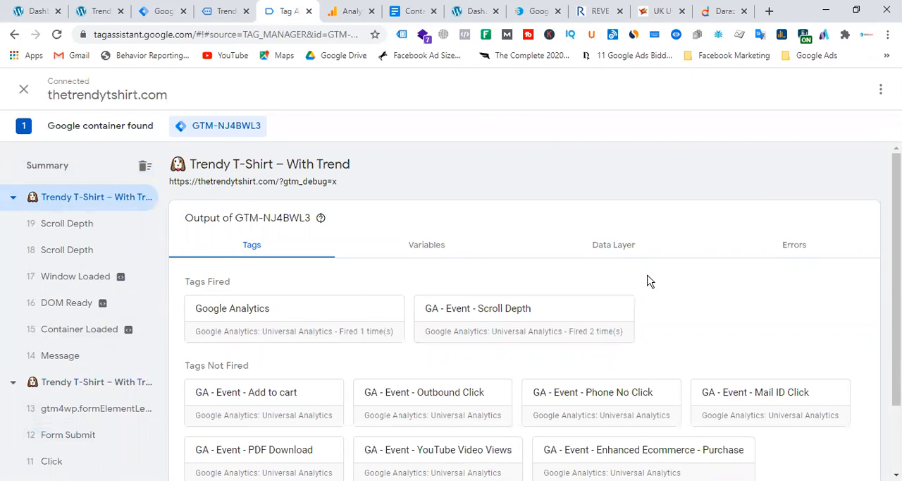
{"action": "left_click", "coordinate": [88, 383]}
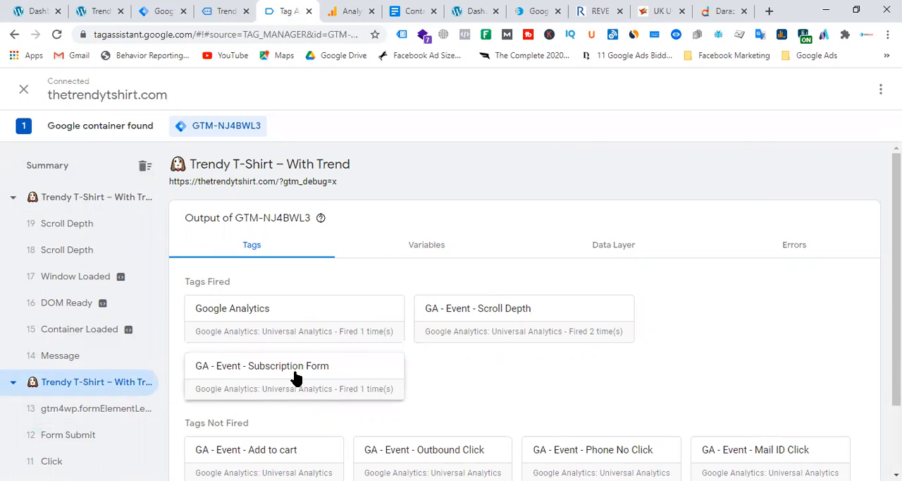
Step: Switch to Google Analytics and examine the Realtime events of the last 30 minutes, comparing them with the site's form response and Tag Assistant's fired tags
{"action": "left_click", "coordinate": [350, 11]}
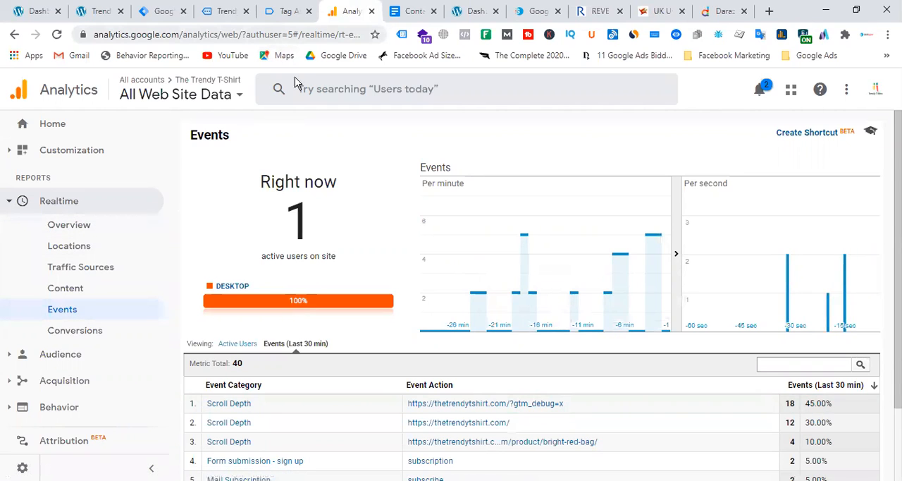
{"action": "scroll", "coordinate": [429, 232], "scroll_direction": "down", "scroll_amount": 3}
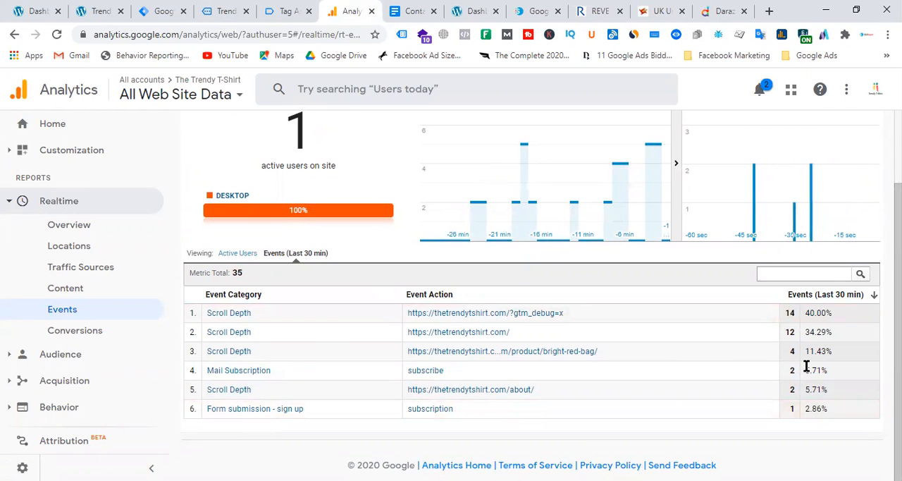
{"action": "left_click", "coordinate": [223, 12]}
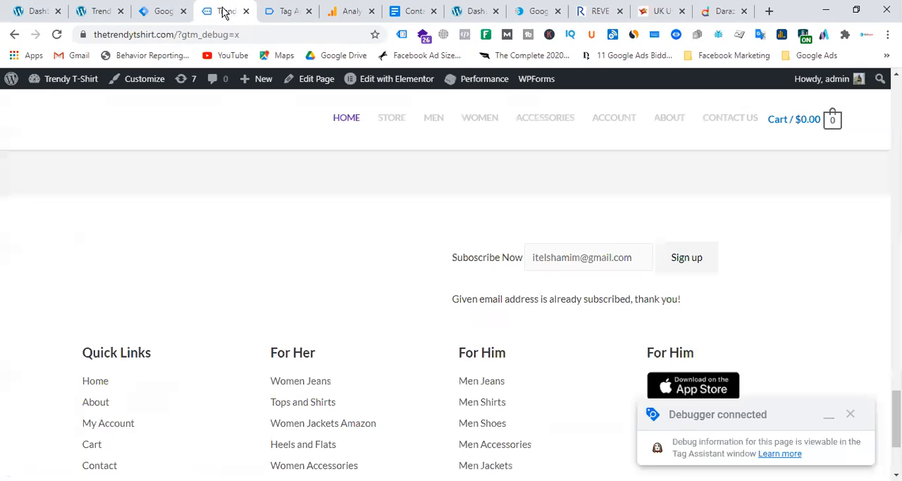
{"action": "left_click", "coordinate": [282, 12]}
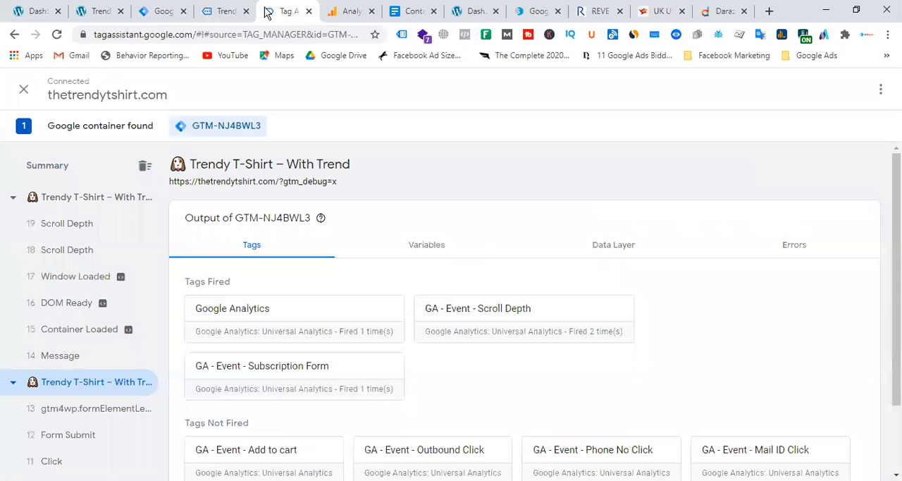
{"action": "left_click", "coordinate": [169, 11]}
{"action": "left_click", "coordinate": [225, 12]}
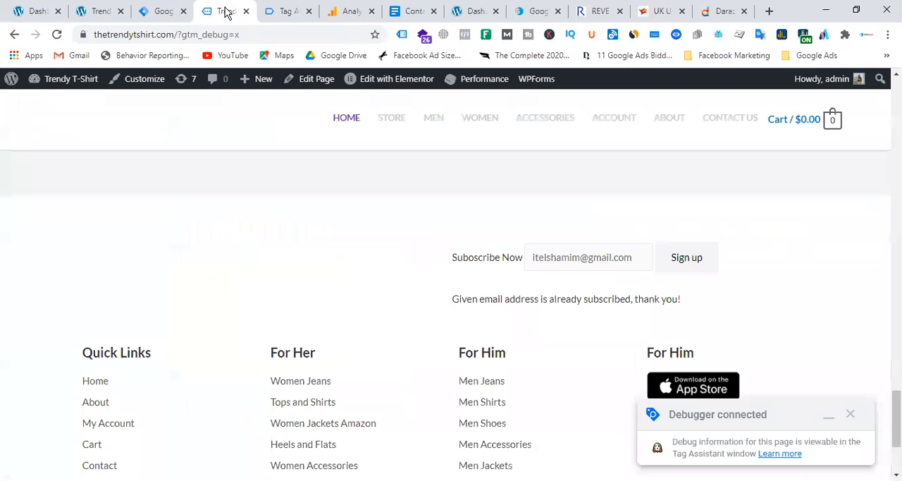
{"action": "left_click", "coordinate": [341, 11]}
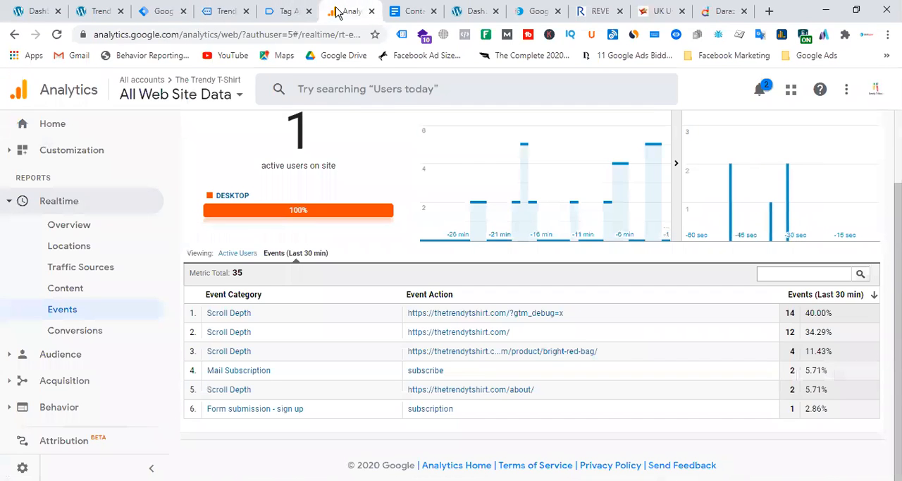
{"action": "left_click", "coordinate": [276, 14]}
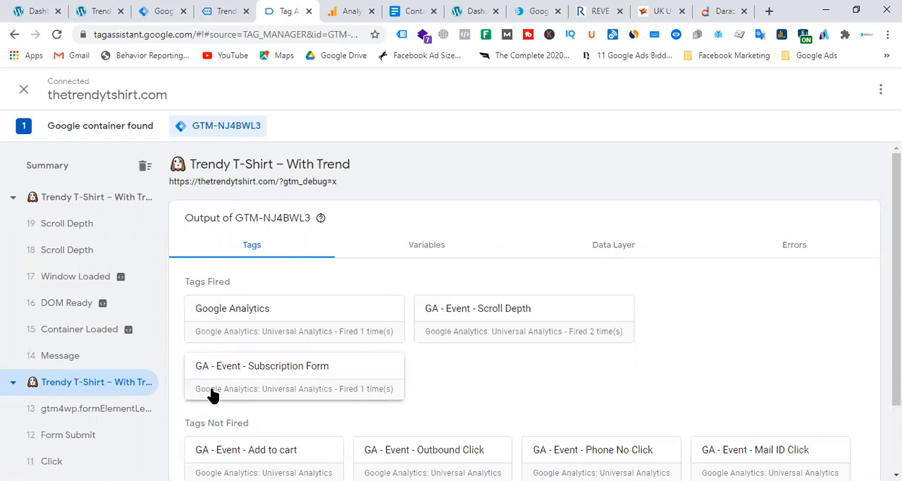
Step: Switch to Tag Manager and open the GA - Event - Subscription Form tag to review its category, action and label
{"action": "left_click", "coordinate": [167, 15]}
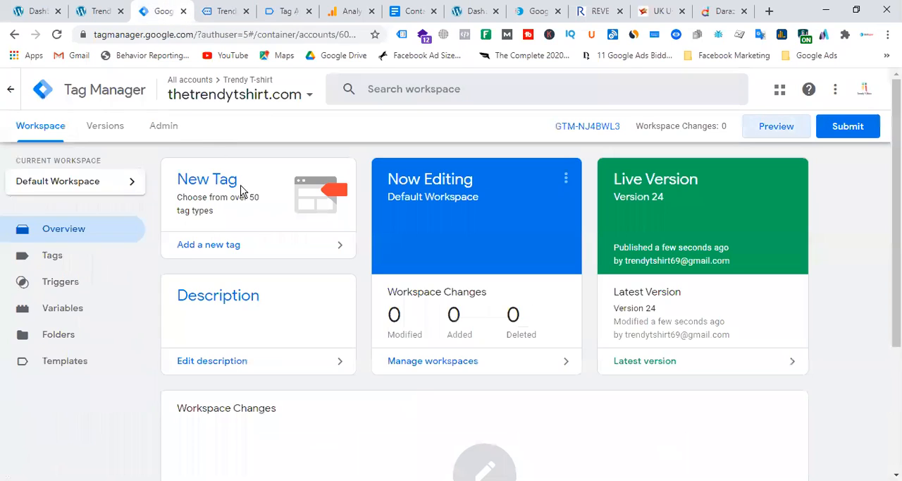
{"action": "left_click", "coordinate": [65, 261]}
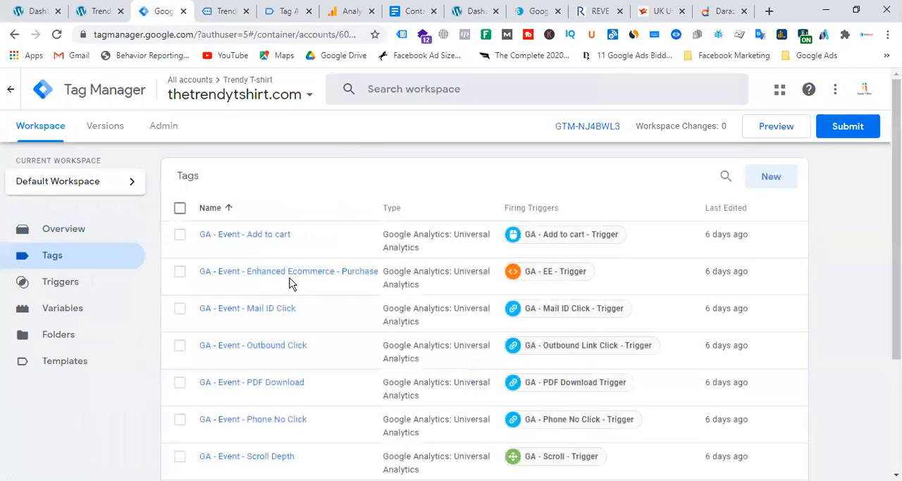
{"action": "scroll", "coordinate": [324, 328], "scroll_direction": "down", "scroll_amount": 3}
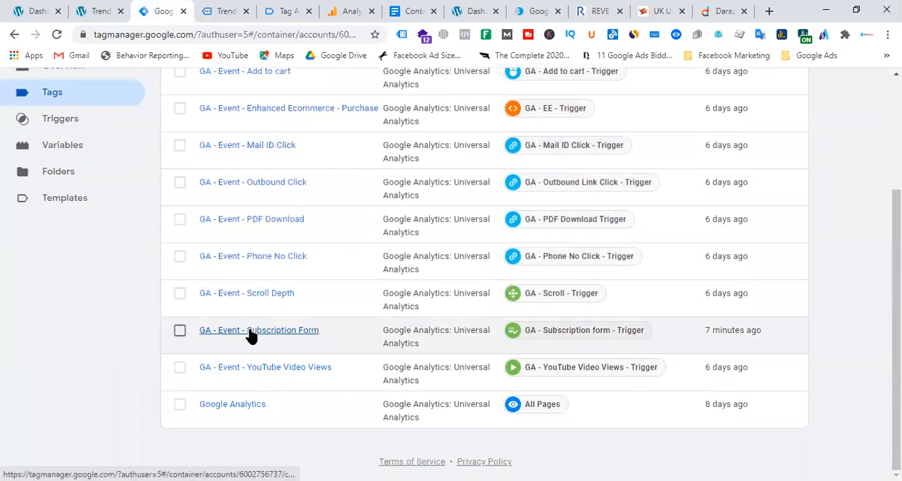
{"action": "left_click", "coordinate": [288, 329]}
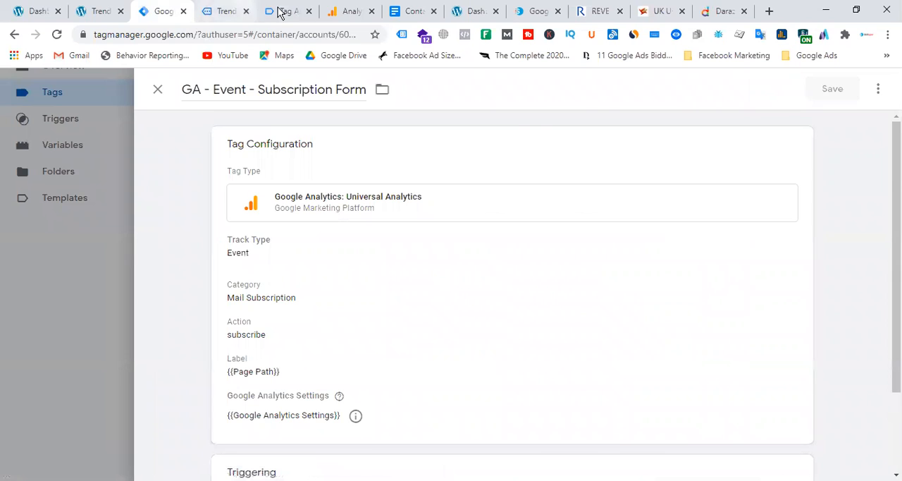
Step: Examine the action and label of the Mail Subscription event in Analytics Realtime, and return to the subscription tag in Tag Manager
{"action": "left_click", "coordinate": [350, 12]}
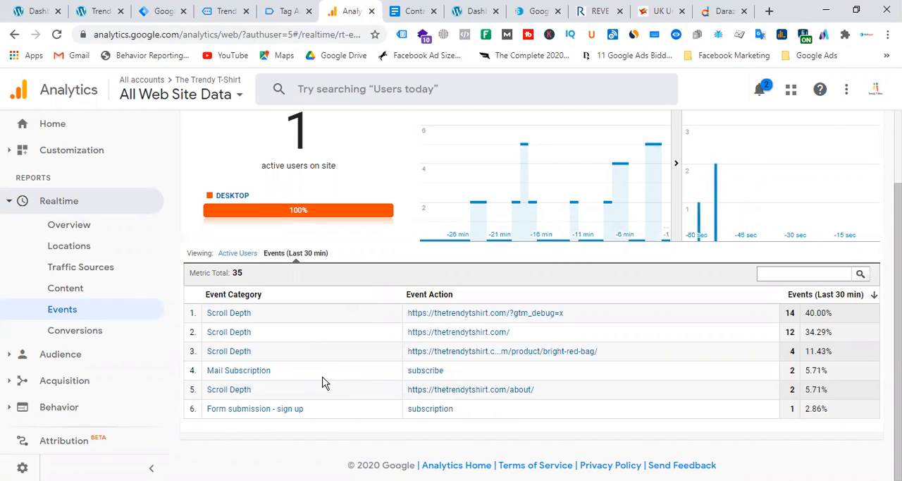
{"action": "left_click", "coordinate": [257, 370]}
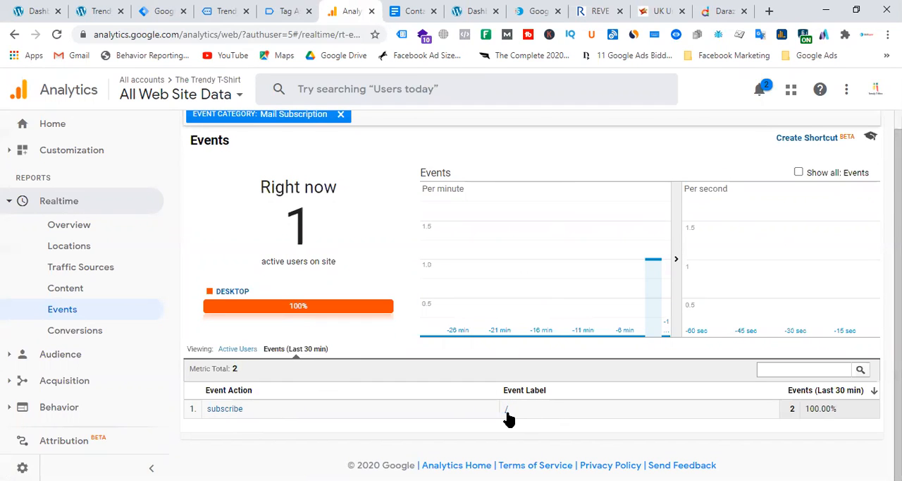
{"action": "left_click", "coordinate": [173, 12]}
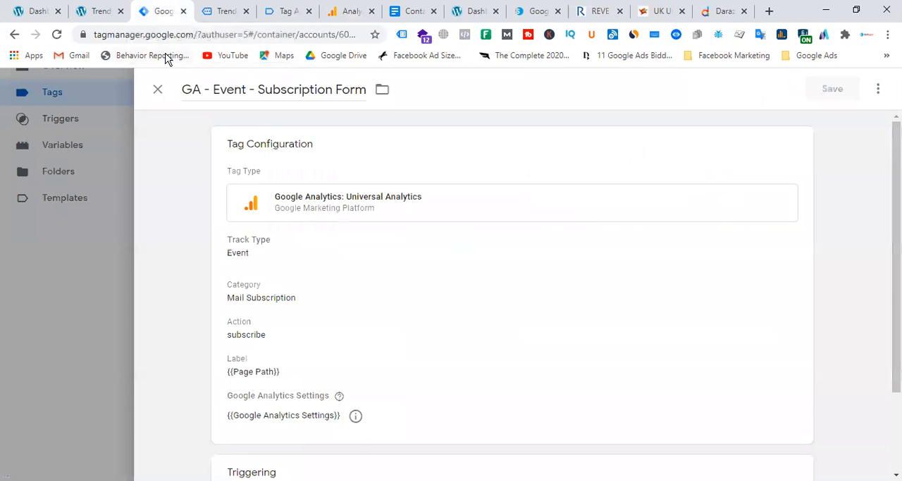
Step: Switch to the store site's debug session and open the Blue Denim Jeans product page from the home page
{"action": "left_click", "coordinate": [278, 11]}
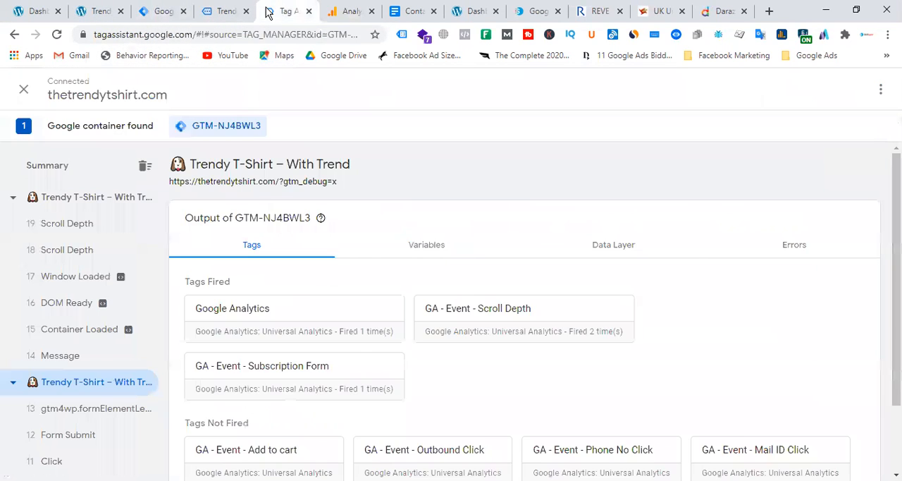
{"action": "left_click", "coordinate": [224, 12]}
{"action": "scroll", "coordinate": [547, 327], "scroll_direction": "down", "scroll_amount": 3}
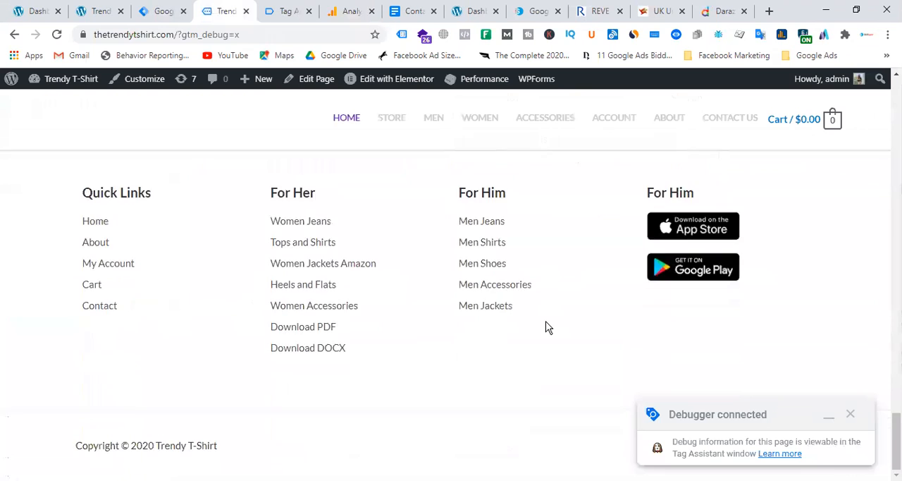
{"action": "scroll", "coordinate": [543, 325], "scroll_direction": "up", "scroll_amount": 15}
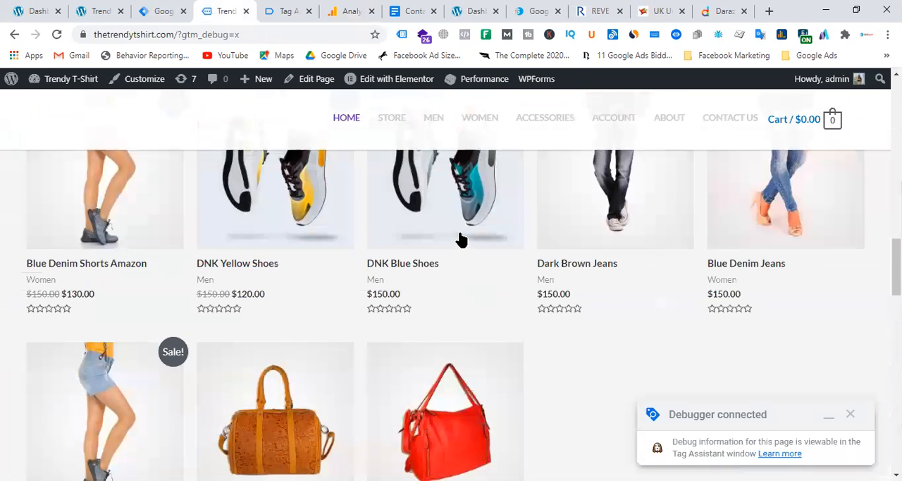
{"action": "left_click", "coordinate": [797, 221]}
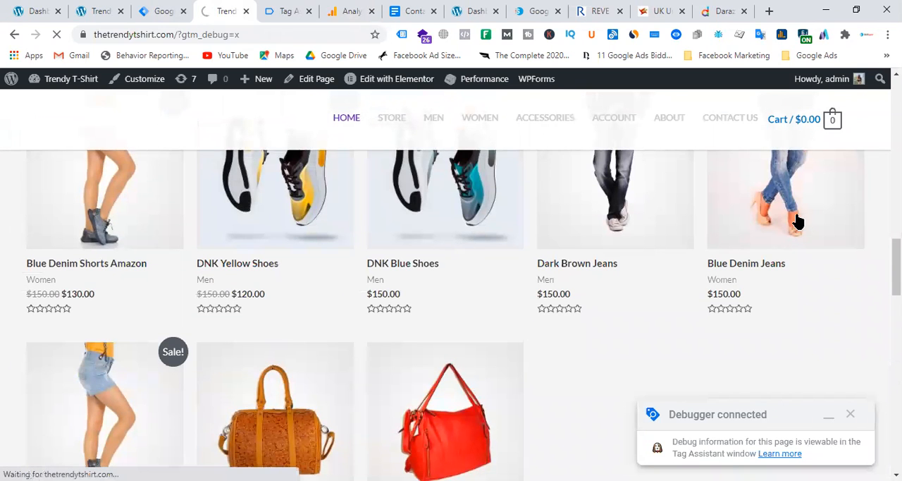
Step: Enter an email address in the subscription form on the Blue Denim Jeans page and sign up
{"action": "scroll", "coordinate": [397, 318], "scroll_direction": "down", "scroll_amount": 3}
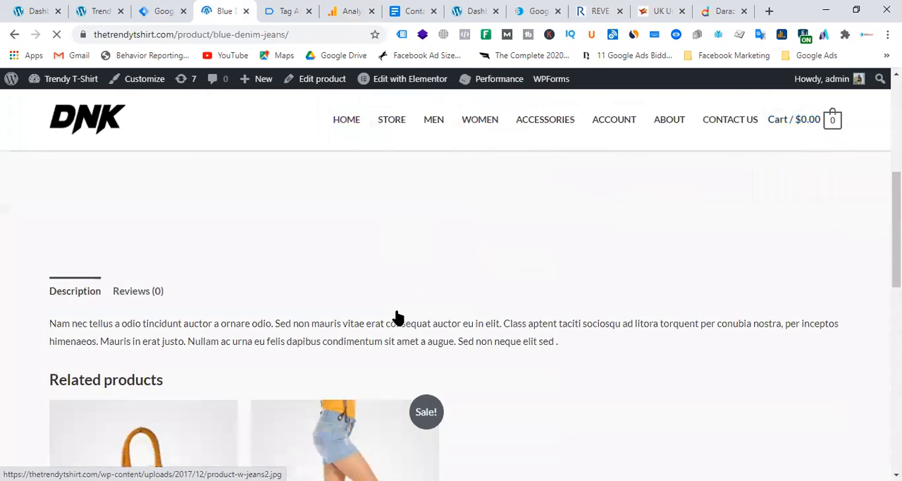
{"action": "scroll", "coordinate": [397, 317], "scroll_direction": "down", "scroll_amount": 9}
{"action": "scroll", "coordinate": [618, 344], "scroll_direction": "up", "scroll_amount": 3}
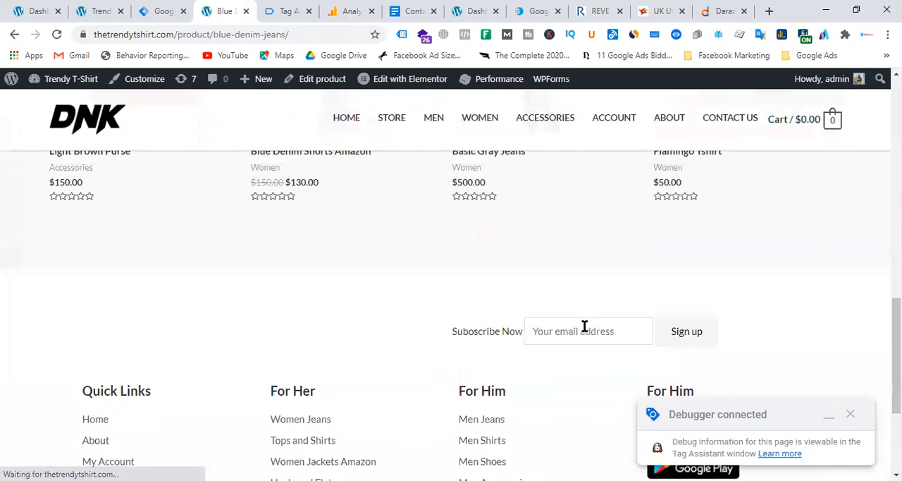
{"action": "left_click", "coordinate": [583, 331]}
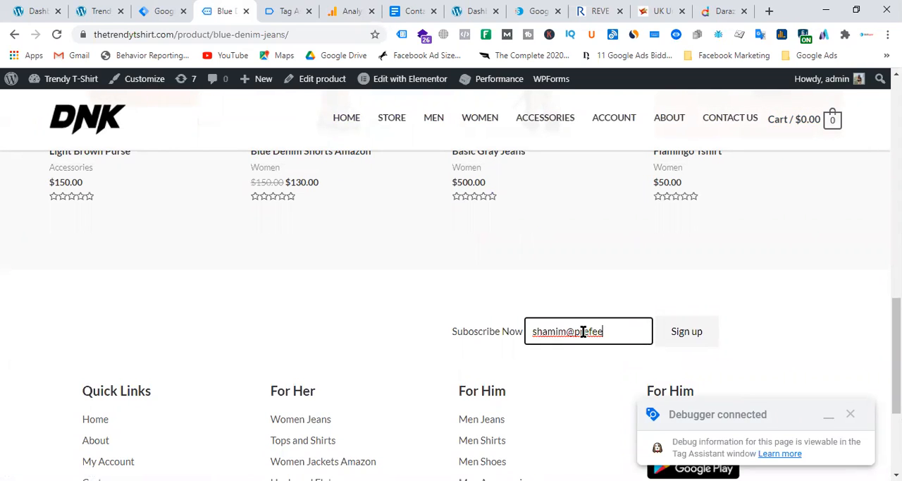
{"action": "left_click", "coordinate": [696, 340]}
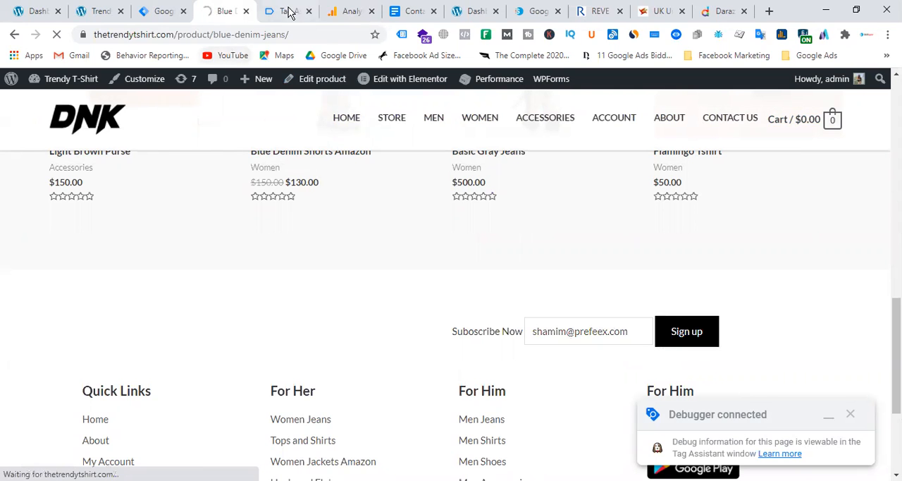
Step: Switch to Tag Assistant and compare the tags fired on the Blue Denim Jeans page before and after the submission
{"action": "left_click", "coordinate": [288, 11]}
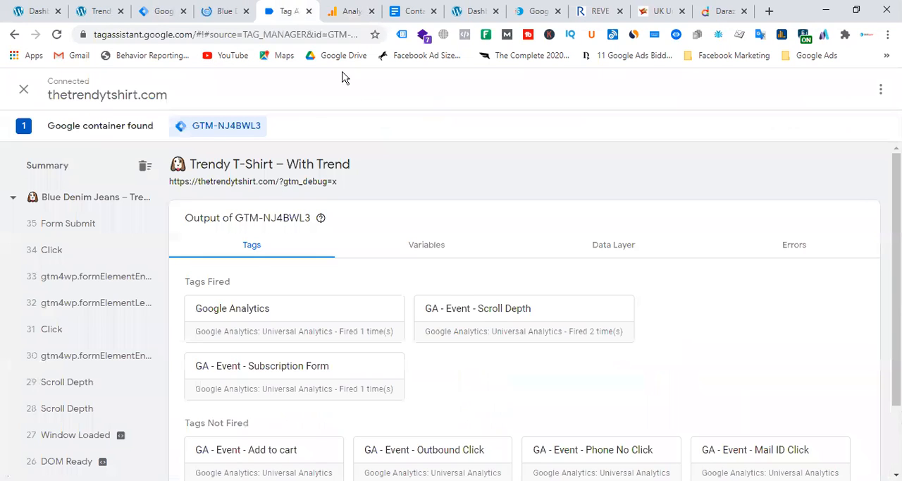
{"action": "left_click", "coordinate": [84, 198]}
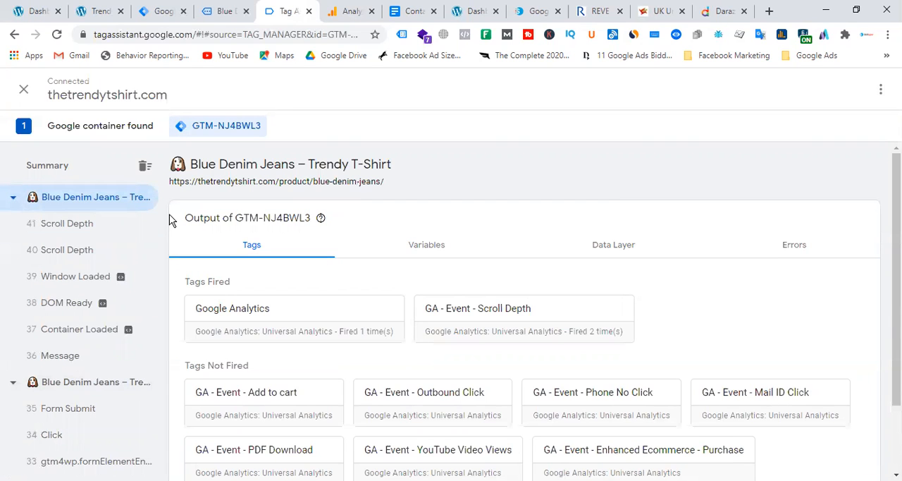
{"action": "left_click", "coordinate": [94, 384]}
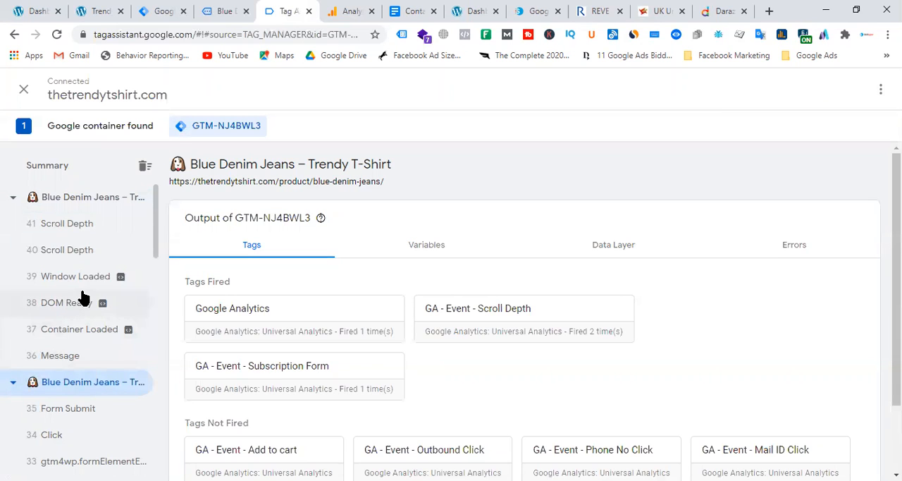
{"action": "scroll", "coordinate": [83, 297], "scroll_direction": "down", "scroll_amount": 2}
{"action": "scroll", "coordinate": [82, 296], "scroll_direction": "up", "scroll_amount": 2}
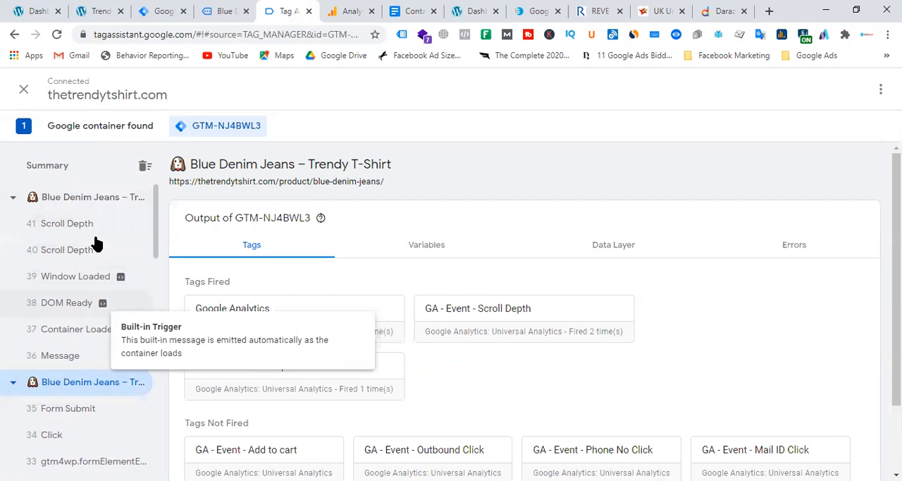
{"action": "left_click", "coordinate": [104, 204]}
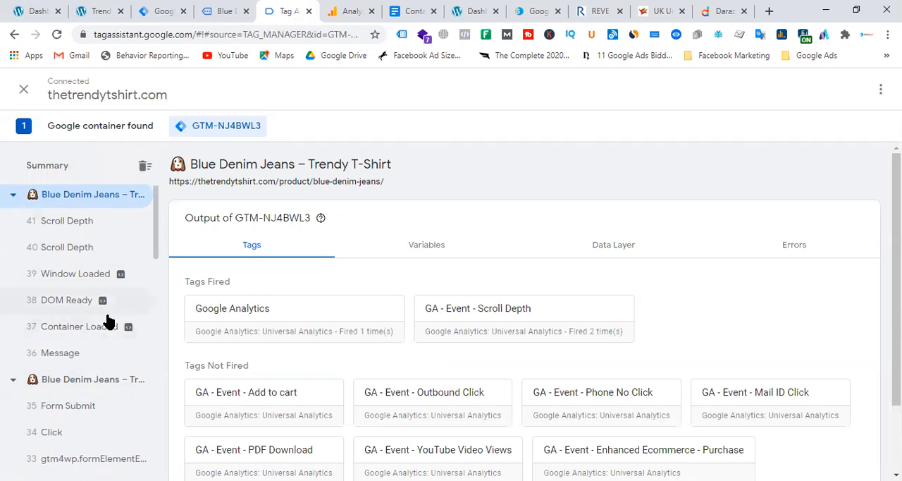
{"action": "scroll", "coordinate": [109, 320], "scroll_direction": "down", "scroll_amount": 3}
{"action": "scroll", "coordinate": [102, 314], "scroll_direction": "up", "scroll_amount": 2}
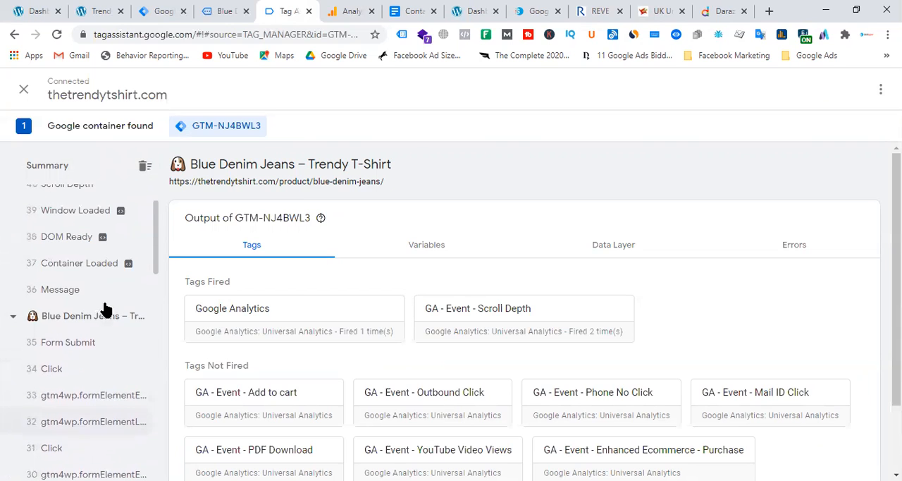
Step: Examine the tags fired for the Form Submit event of the Blue Denim Jeans page
{"action": "left_click", "coordinate": [68, 343]}
{"action": "scroll", "coordinate": [533, 302], "scroll_direction": "down", "scroll_amount": 2}
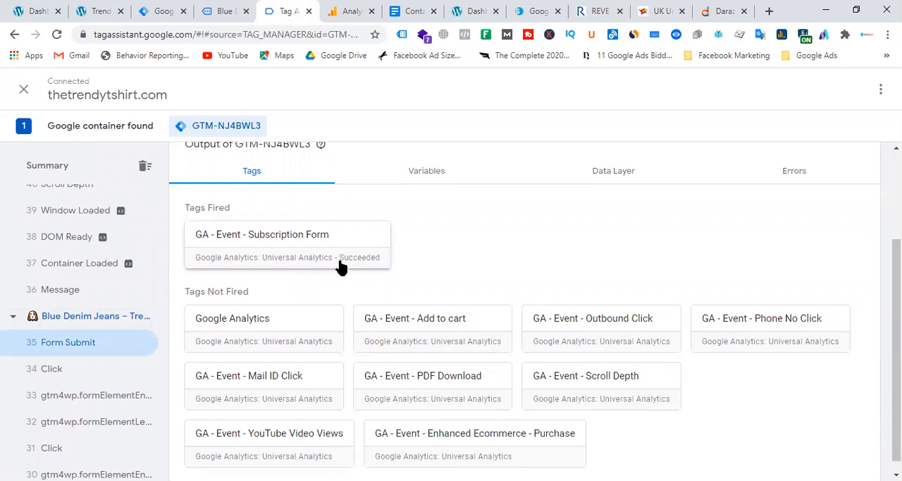
{"action": "scroll", "coordinate": [50, 300], "scroll_direction": "up", "scroll_amount": 1}
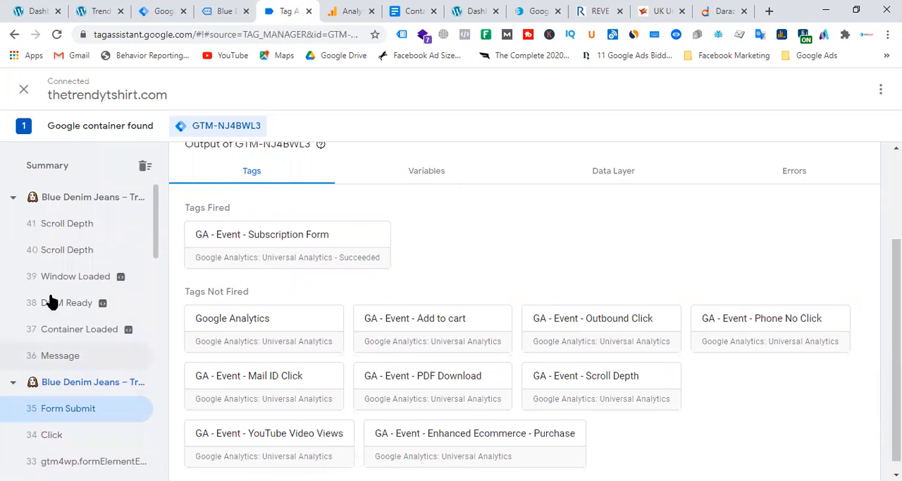
Step: Return to the product page and submit its subscription form with a second email address
{"action": "left_click", "coordinate": [229, 11]}
{"action": "left_click", "coordinate": [594, 247]}
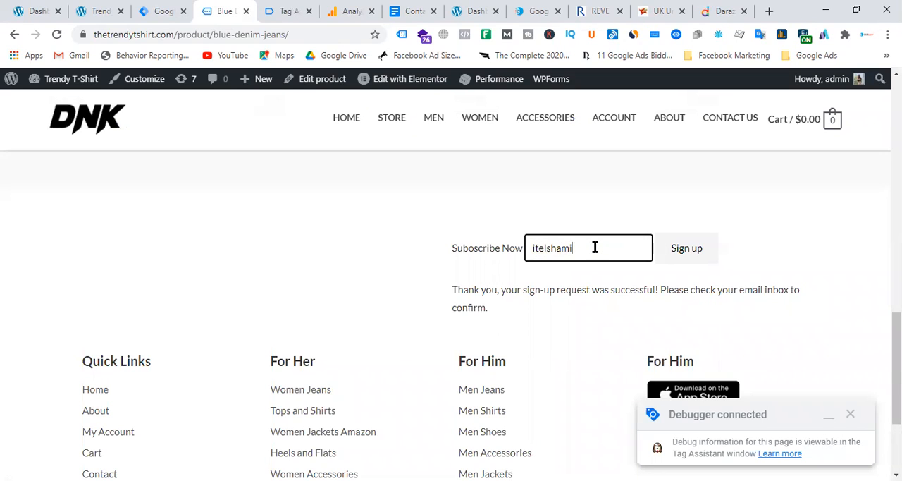
{"action": "left_click", "coordinate": [698, 254]}
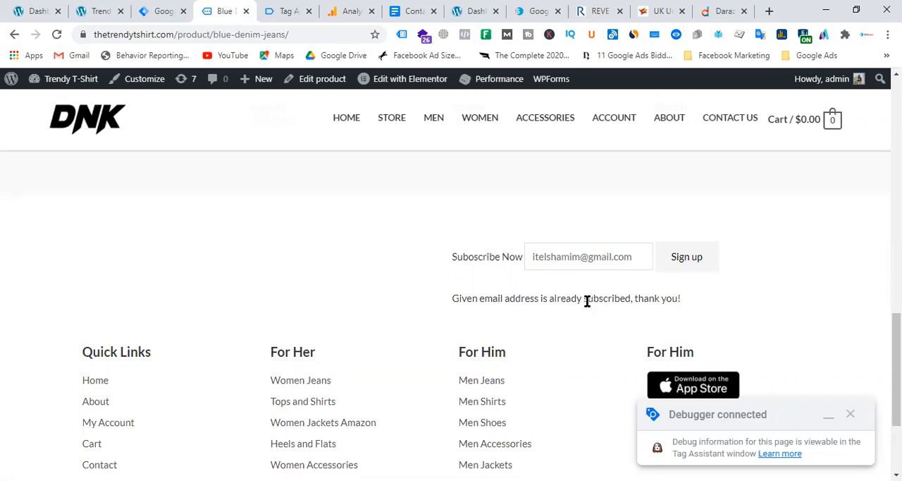
Step: Clear the subscription form's email field, enter a different email address and sign up again
{"action": "left_click_drag", "start_coordinate": [637, 257], "coordinate": [522, 262]}
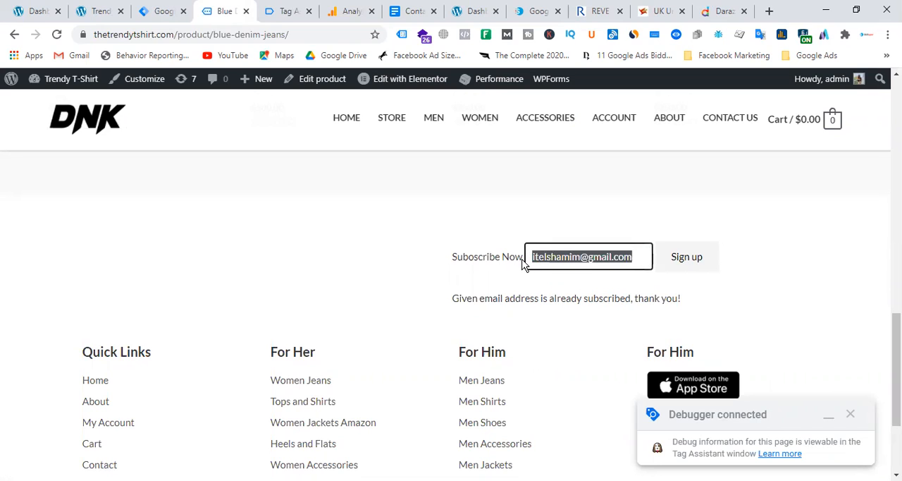
{"action": "key", "text": "Right"}
{"action": "type", "text": "sk"}
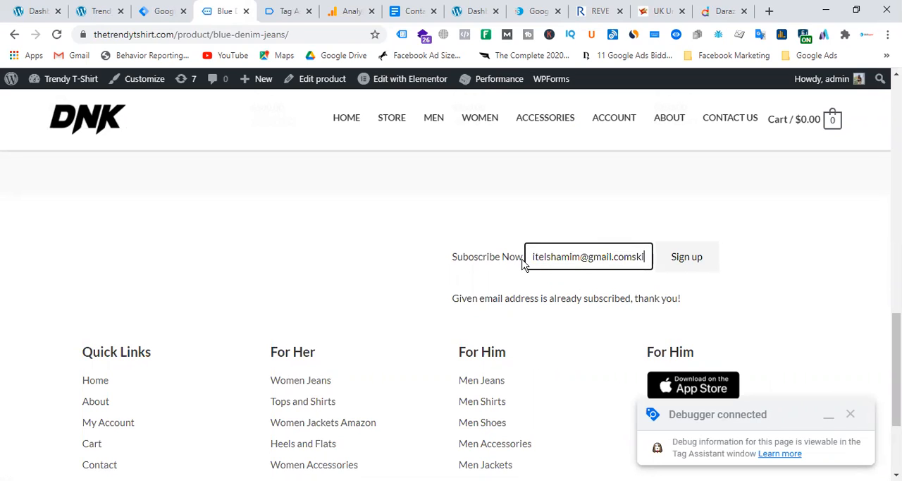
{"action": "key", "text": "ctrl+a"}
{"action": "key", "text": "Right"}
{"action": "key", "text": "ctrl+a"}
{"action": "key", "text": "BackSpace"}
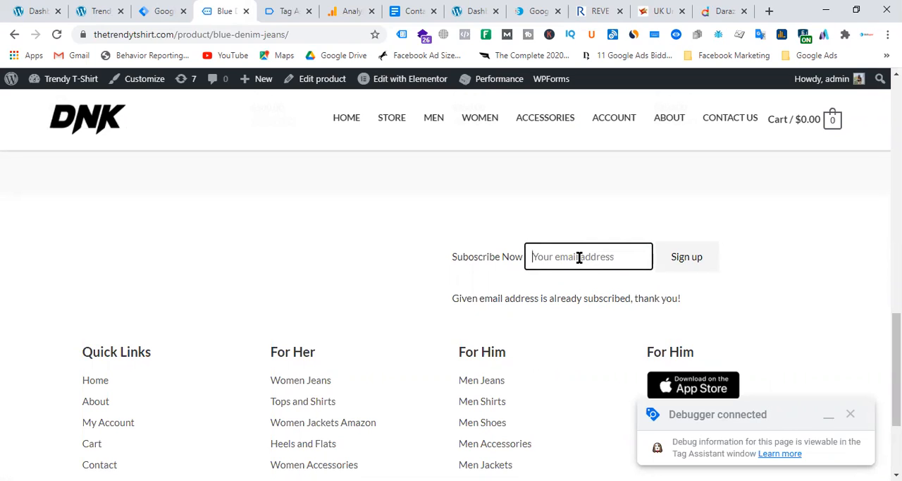
{"action": "left_click", "coordinate": [697, 264]}
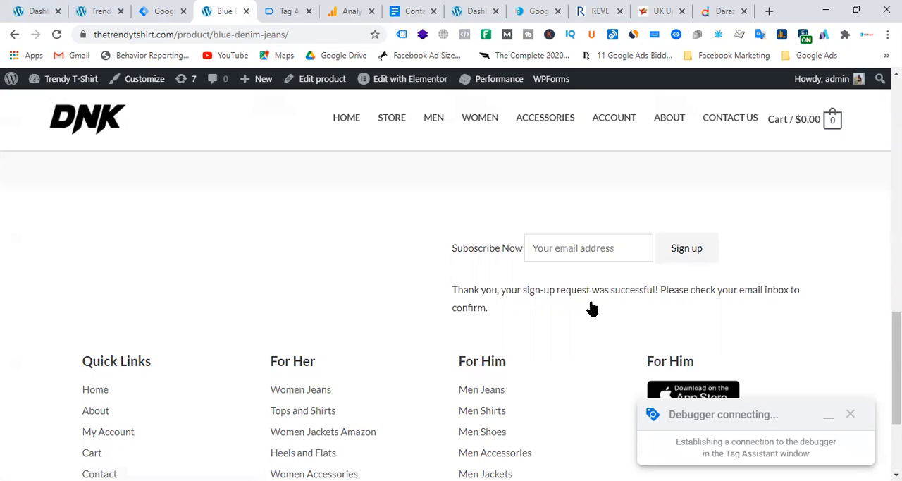
Step: Switch to Tag Assistant and examine the tags for the newest Blue Denim Jeans page loads and the latest Form Submit event
{"action": "left_click", "coordinate": [158, 11]}
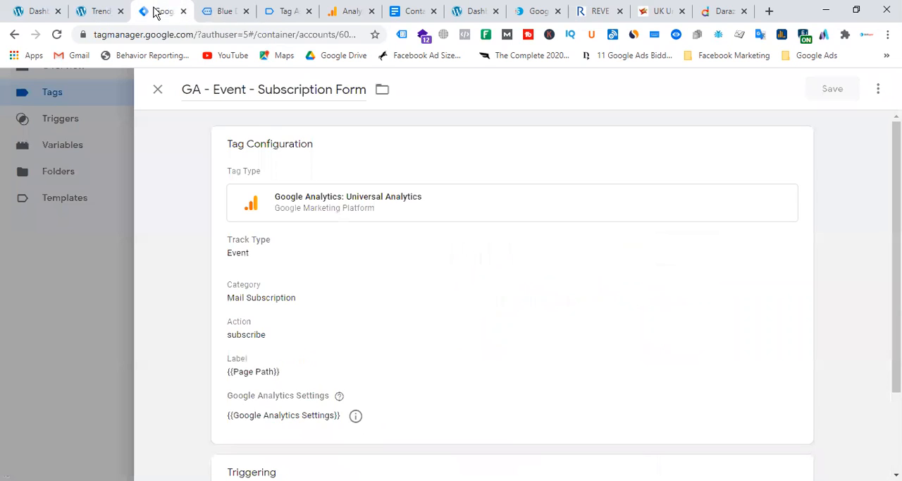
{"action": "left_click", "coordinate": [289, 11]}
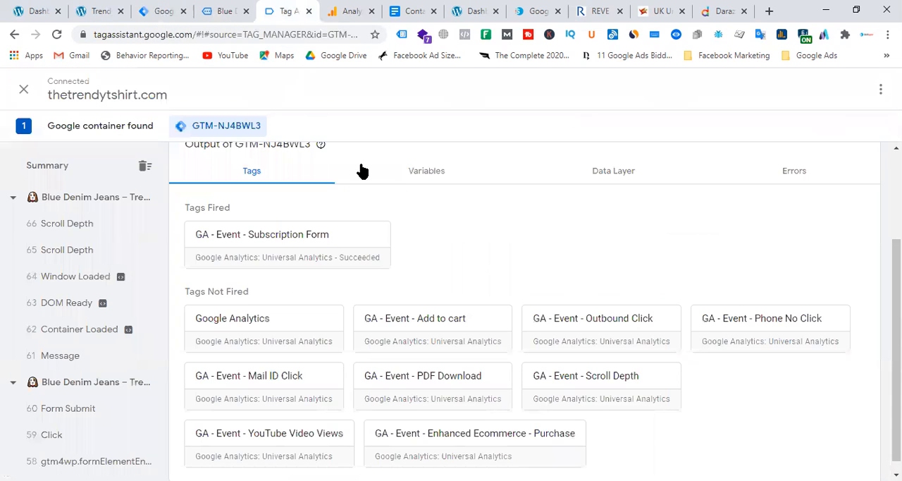
{"action": "left_click", "coordinate": [90, 205]}
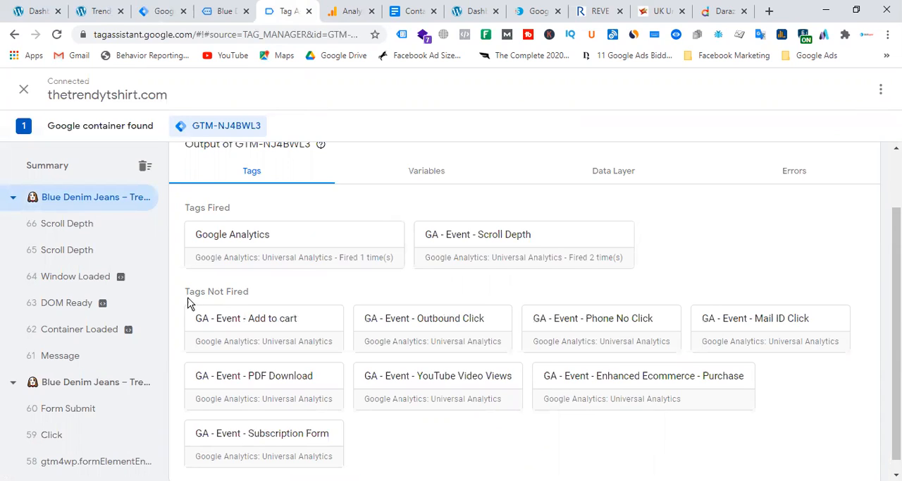
{"action": "left_click", "coordinate": [90, 392]}
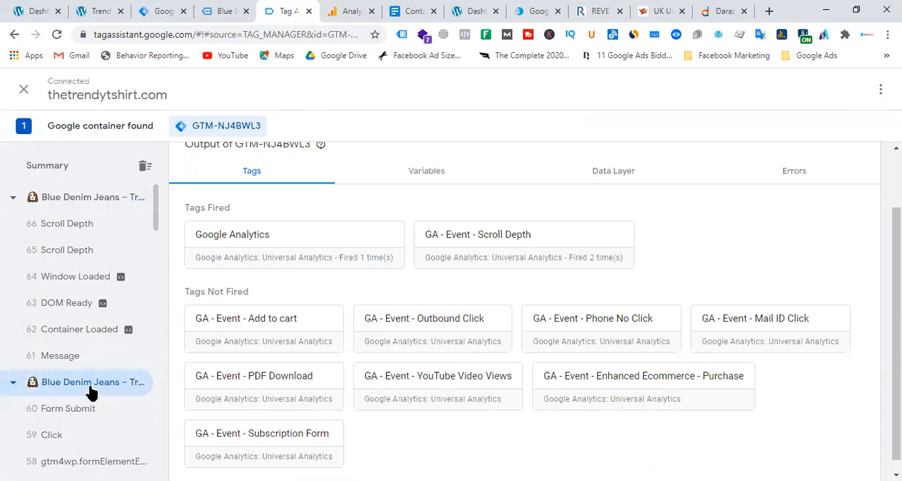
{"action": "left_click", "coordinate": [72, 418]}
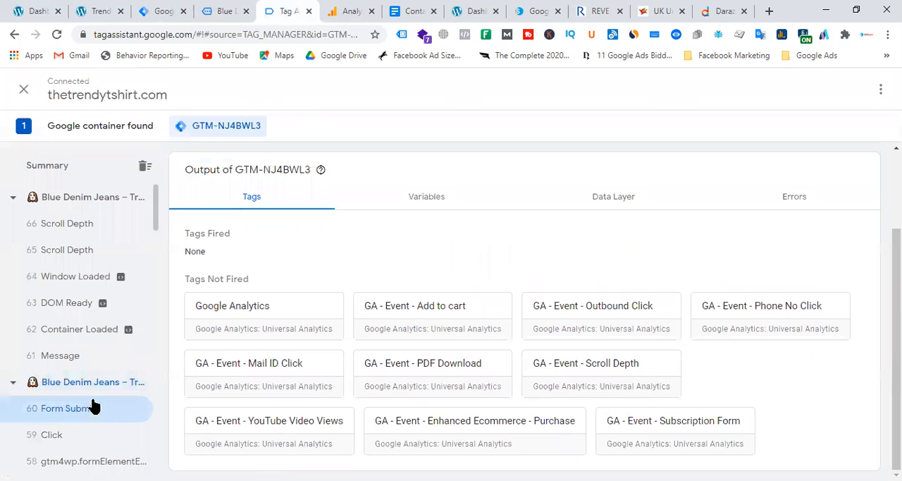
{"action": "scroll", "coordinate": [109, 336], "scroll_direction": "down", "scroll_amount": 3}
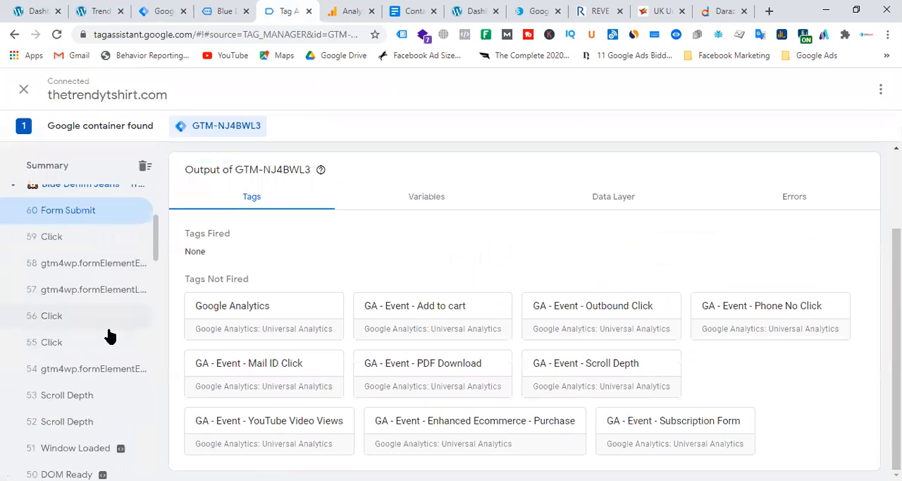
Step: Switch to Analytics and compare the subscribe event labels in Realtime with the Blue Denim Jeans product page's path
{"action": "left_click", "coordinate": [352, 12]}
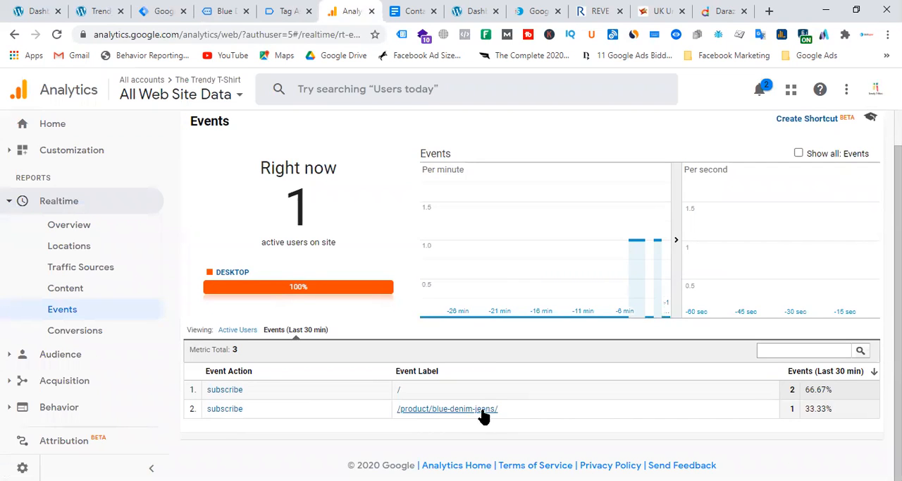
{"action": "left_click", "coordinate": [459, 413]}
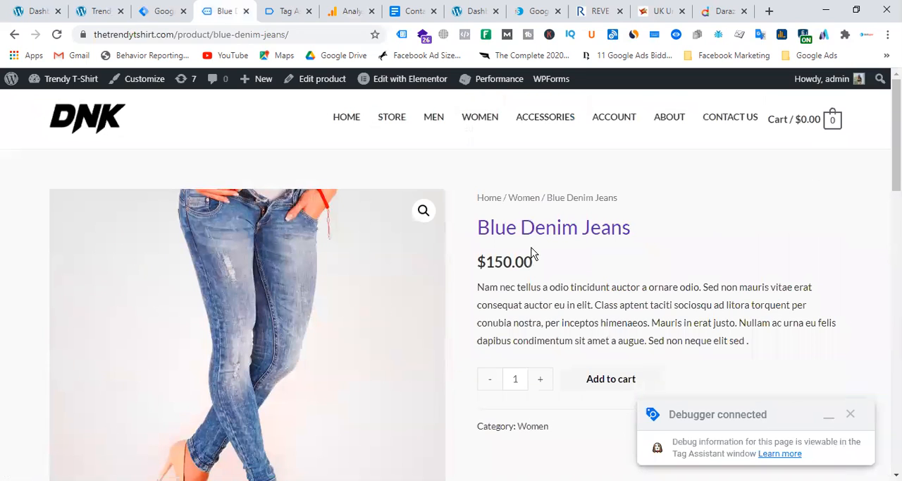
{"action": "left_click", "coordinate": [342, 11]}
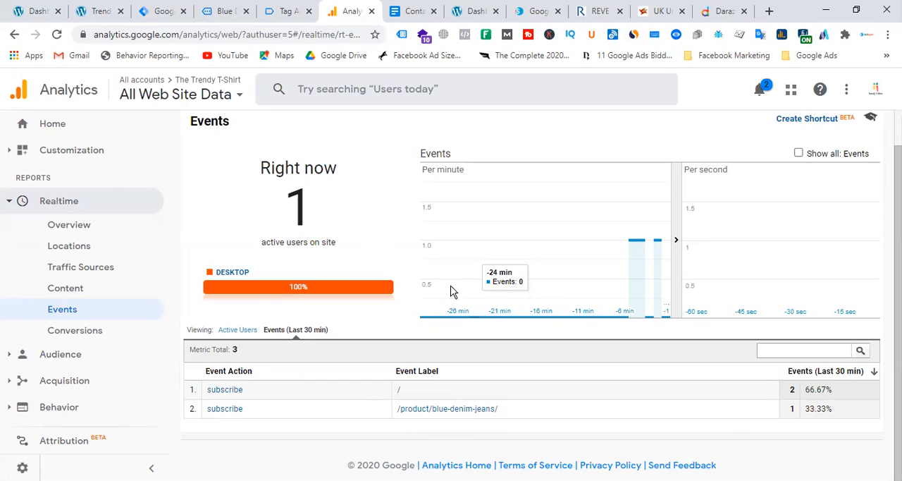
Step: Switch to the store's WordPress dashboard and open the list of installed plugins
{"action": "left_click", "coordinate": [104, 14]}
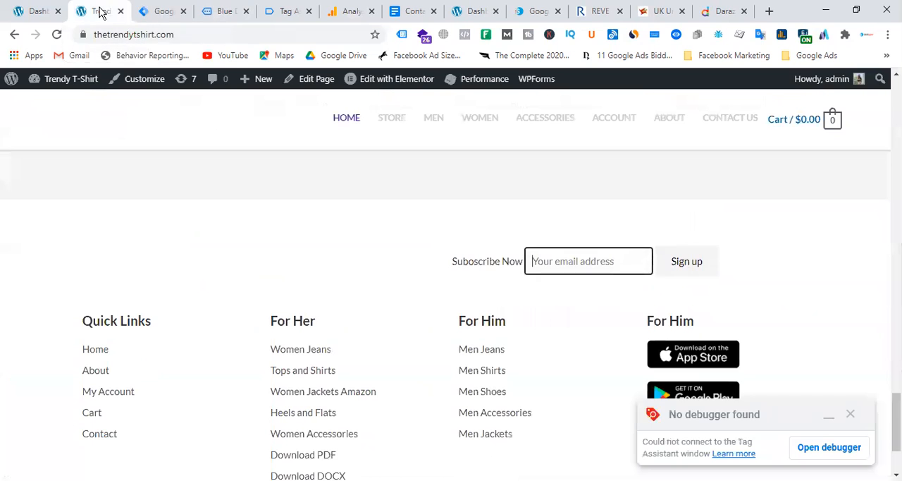
{"action": "left_click", "coordinate": [32, 16]}
{"action": "scroll", "coordinate": [34, 324], "scroll_direction": "down", "scroll_amount": 3}
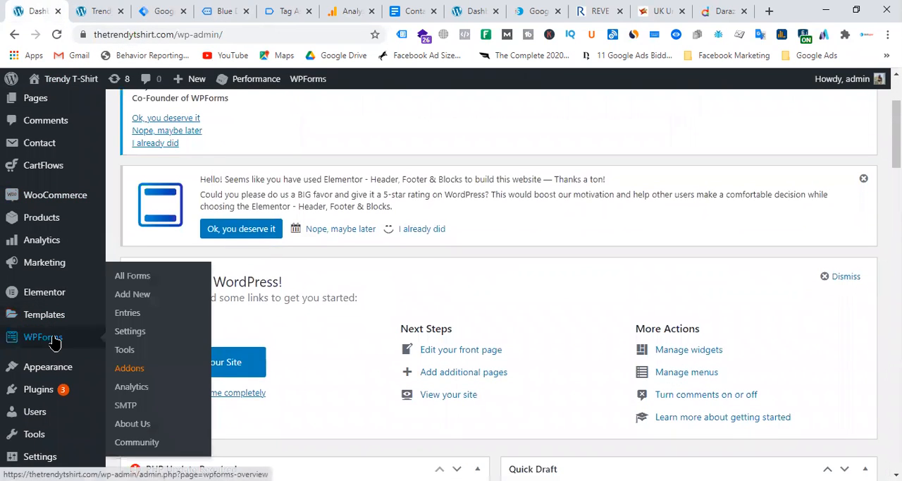
{"action": "mouse_move", "coordinate": [51, 390]}
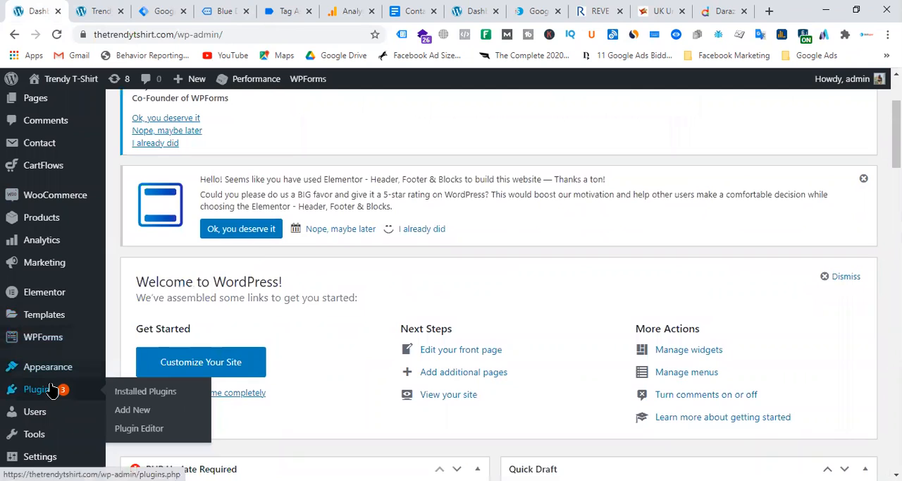
{"action": "left_click", "coordinate": [153, 396]}
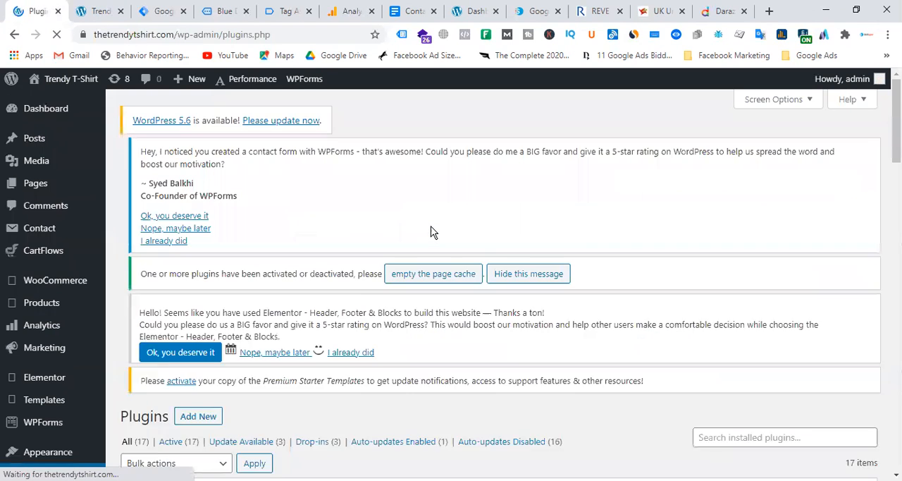
Step: Open the Contact Form 7 plugin's details in a separate tab and read its installation instructions
{"action": "scroll", "coordinate": [430, 232], "scroll_direction": "down", "scroll_amount": 5}
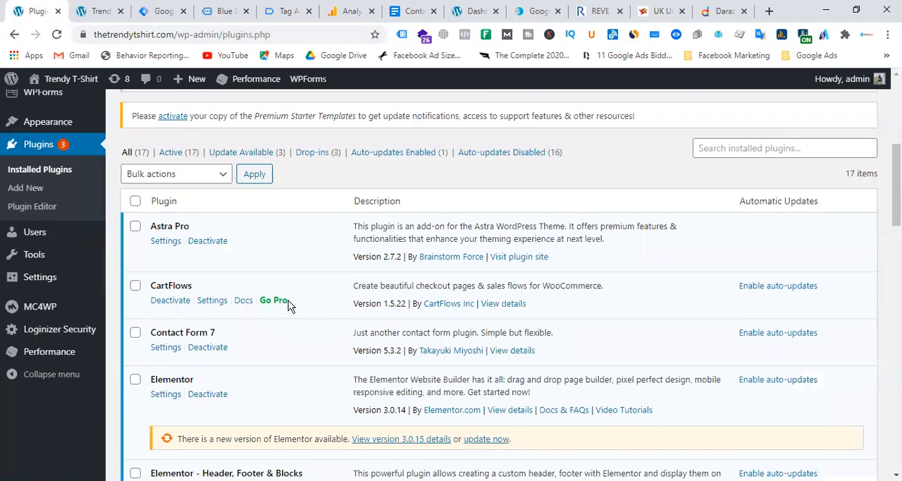
{"action": "right_click", "coordinate": [512, 352]}
{"action": "left_click", "coordinate": [543, 364]}
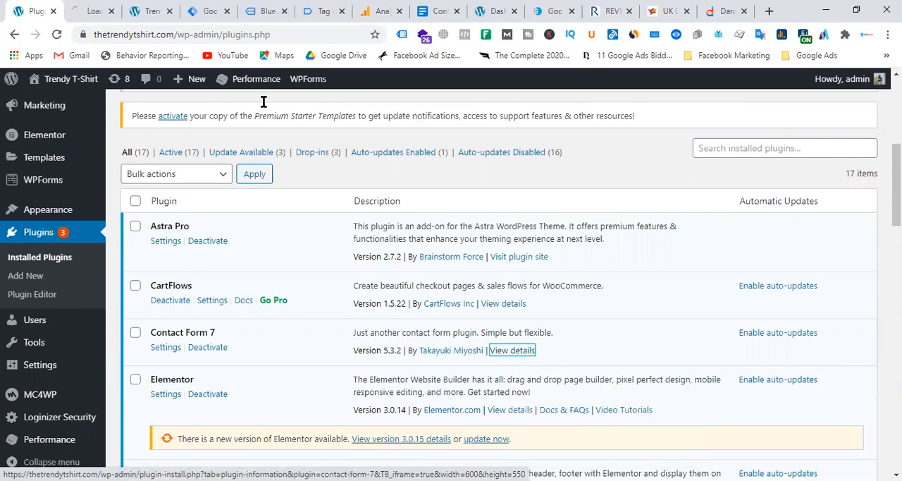
{"action": "left_click", "coordinate": [89, 11]}
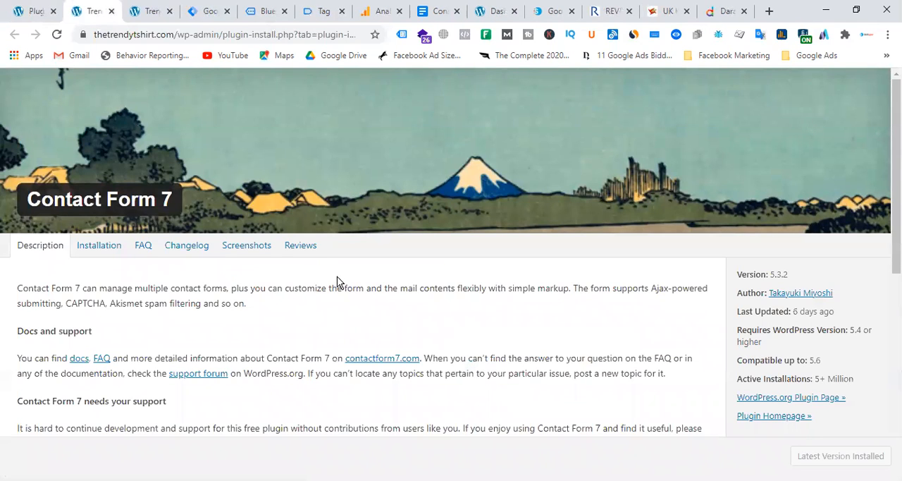
{"action": "left_click", "coordinate": [106, 246]}
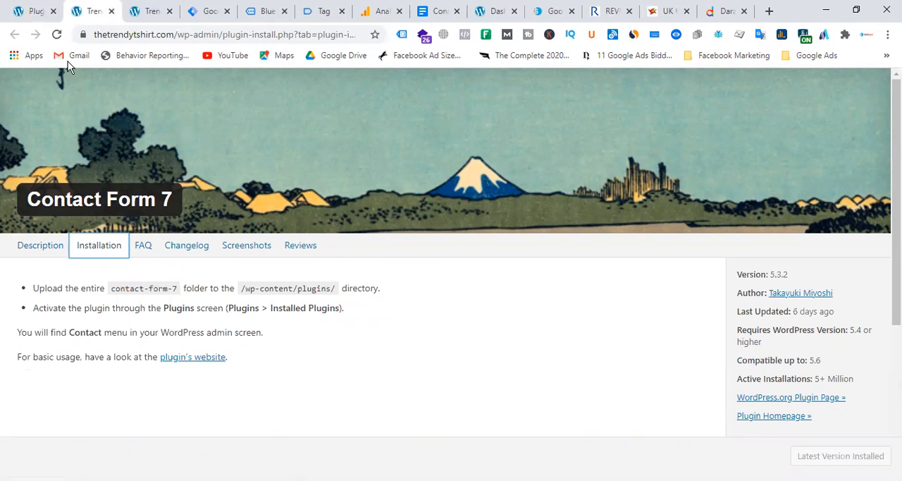
Step: Switch to Tag Manager and close the GA - Event - Subscription Form tag to return to the tag list
{"action": "left_click", "coordinate": [267, 12]}
{"action": "left_click", "coordinate": [207, 12]}
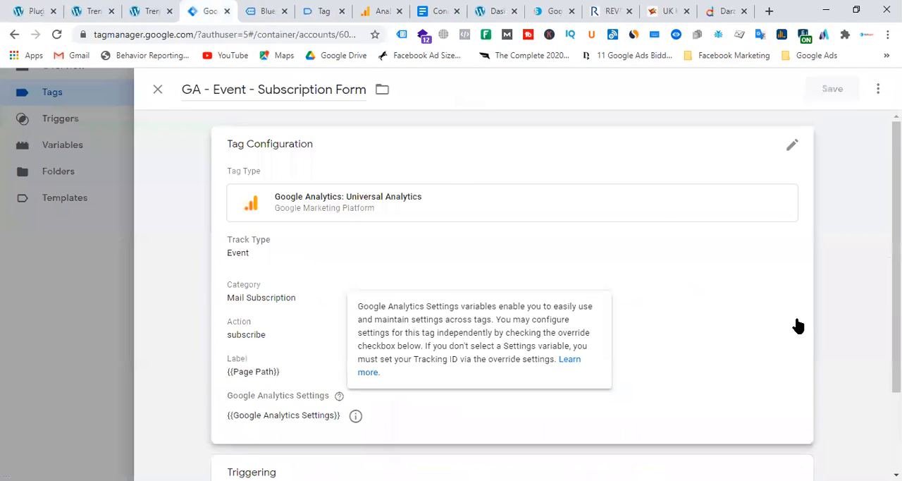
{"action": "left_click", "coordinate": [157, 90]}
{"action": "scroll", "coordinate": [848, 265], "scroll_direction": "up", "scroll_amount": 3}
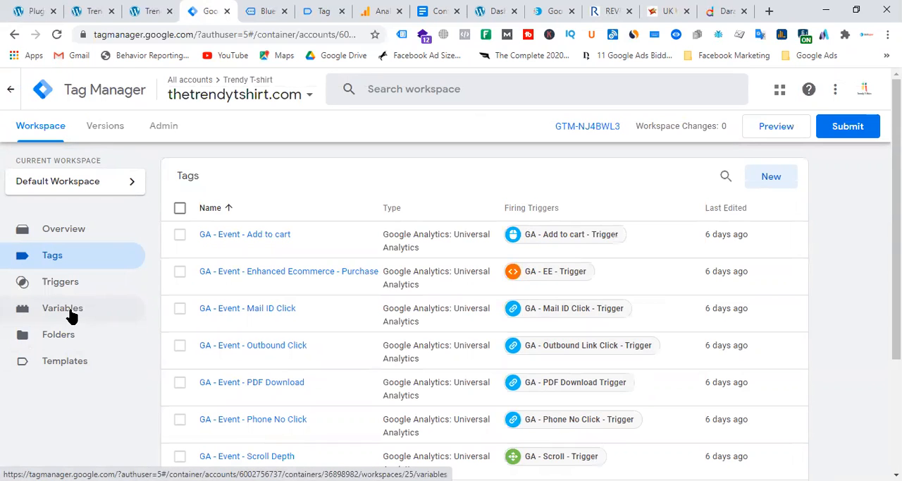
Step: Switch to the Contact form 7 Tracking document in Google Docs and examine the data layer auto-event listener script
{"action": "left_click", "coordinate": [437, 11]}
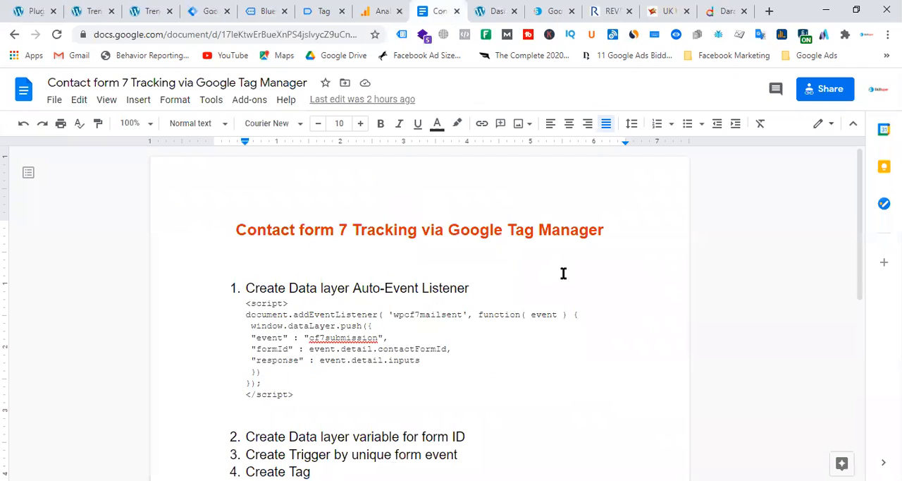
{"action": "scroll", "coordinate": [536, 317], "scroll_direction": "down", "scroll_amount": 4}
{"action": "scroll", "coordinate": [532, 340], "scroll_direction": "up", "scroll_amount": 3}
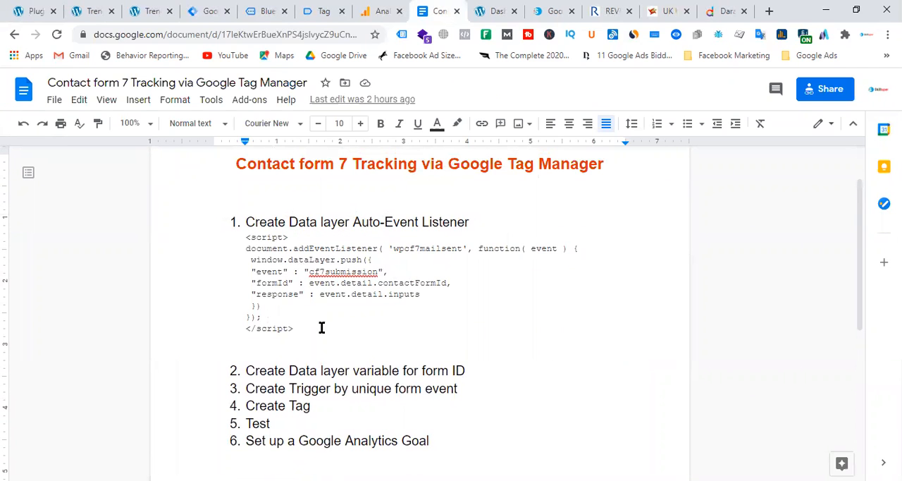
{"action": "left_click_drag", "start_coordinate": [308, 332], "coordinate": [238, 237]}
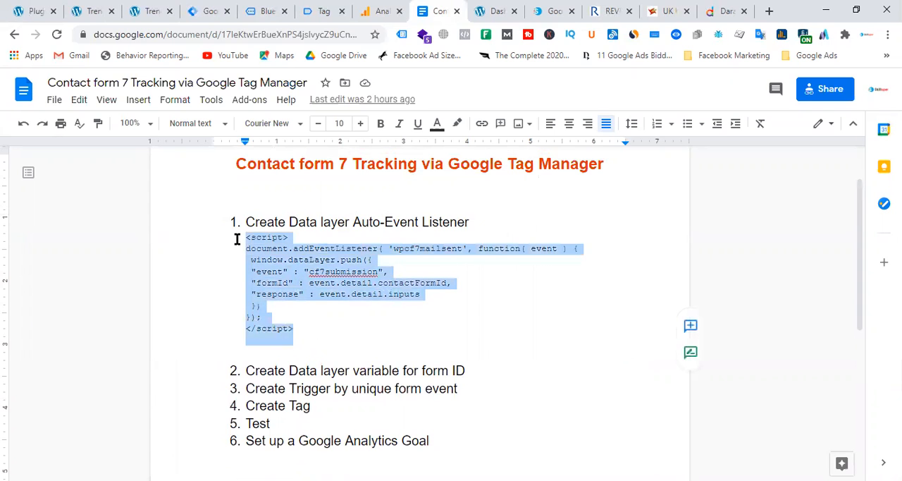
{"action": "left_click", "coordinate": [347, 270]}
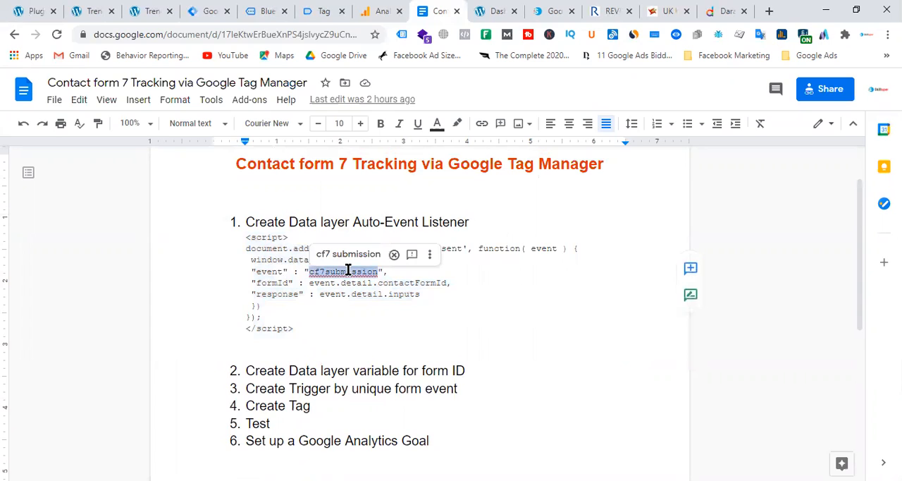
{"action": "left_click", "coordinate": [506, 306]}
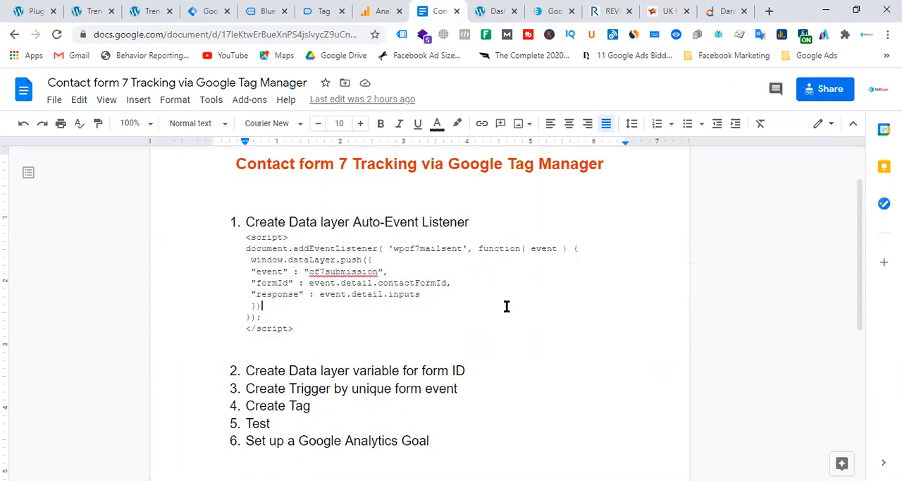
{"action": "left_click_drag", "start_coordinate": [314, 321], "coordinate": [238, 240]}
{"action": "left_click", "coordinate": [326, 317]}
{"action": "left_click_drag", "start_coordinate": [292, 337], "coordinate": [235, 240]}
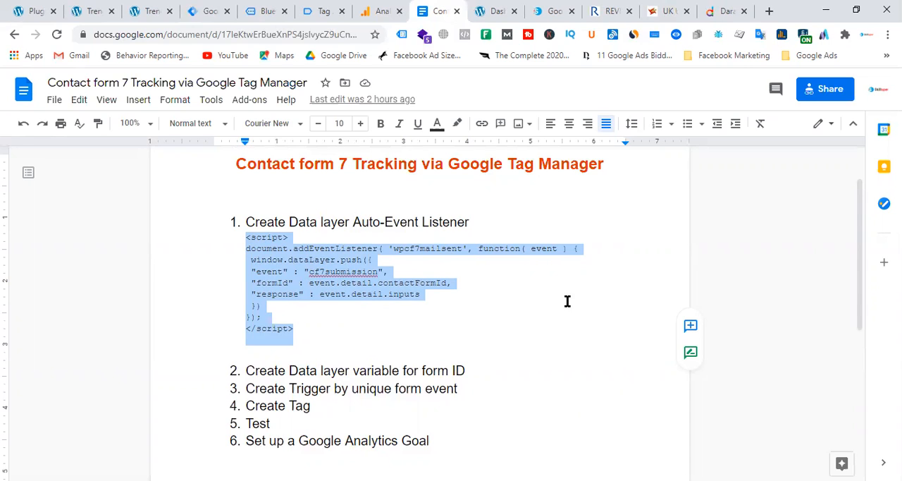
{"action": "left_click", "coordinate": [532, 302]}
Step: Review the document's remaining steps on the form ID data layer variable, the unique form event trigger and the tag
{"action": "left_click_drag", "start_coordinate": [472, 369], "coordinate": [269, 364]}
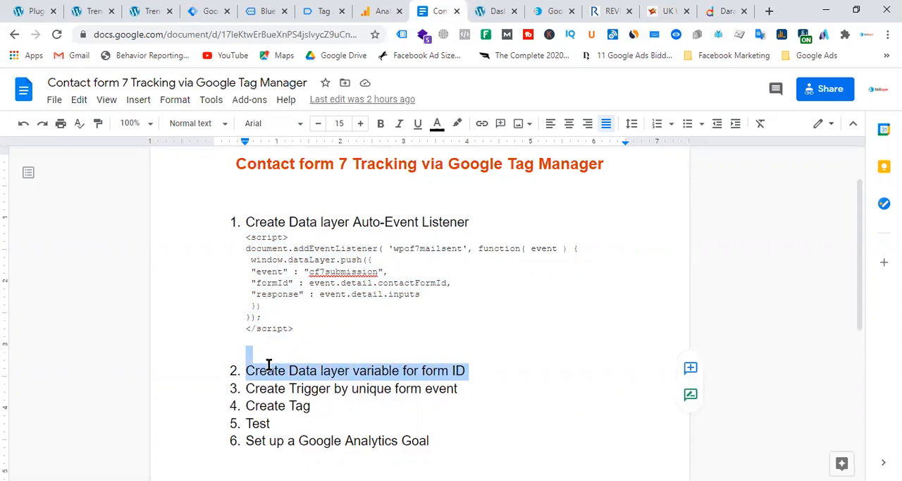
{"action": "left_click_drag", "start_coordinate": [489, 371], "coordinate": [238, 370]}
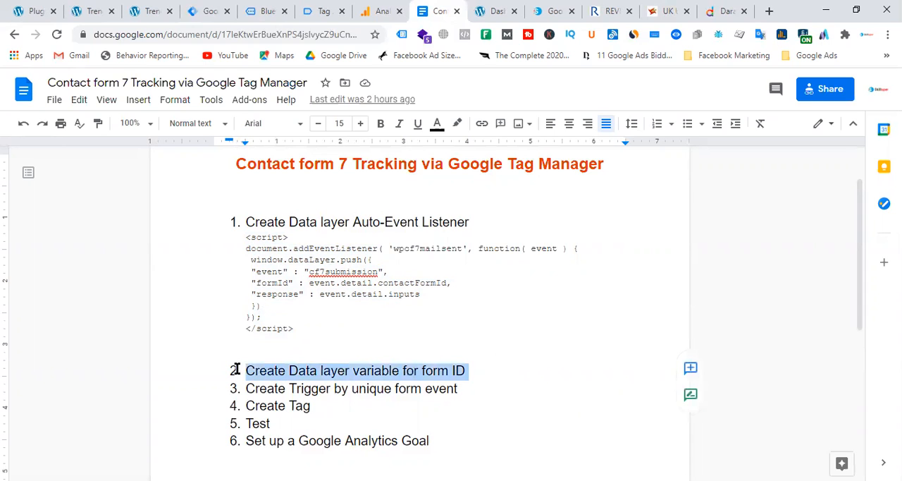
{"action": "left_click", "coordinate": [513, 371]}
{"action": "left_click_drag", "start_coordinate": [461, 388], "coordinate": [261, 392]}
{"action": "left_click", "coordinate": [537, 372]}
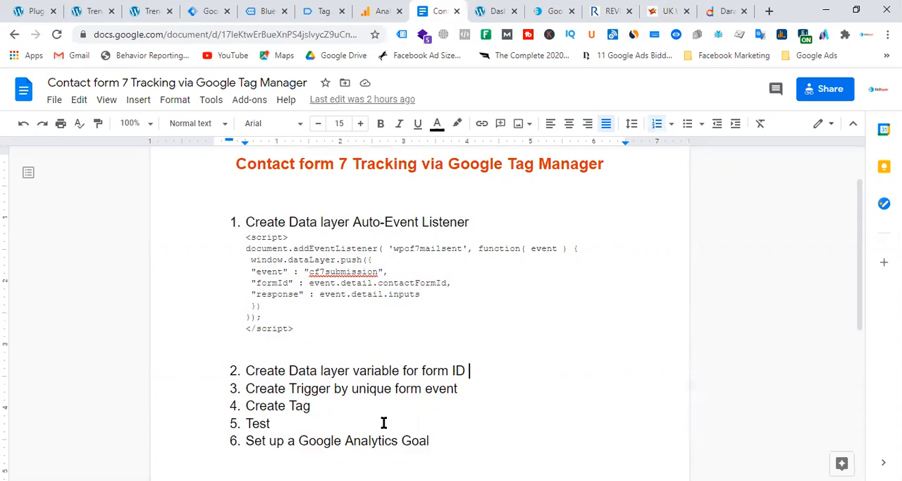
{"action": "left_click_drag", "start_coordinate": [314, 405], "coordinate": [256, 398]}
{"action": "left_click", "coordinate": [605, 326]}
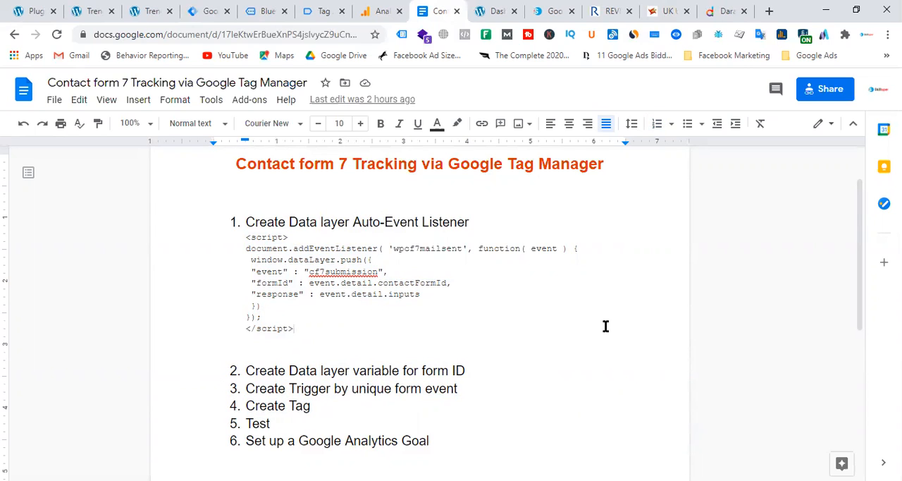
Step: Close the Contact Form 7 plugin details page and the extra Trendy T-Shirt page in the browser
{"action": "left_click", "coordinate": [158, 13]}
{"action": "left_click", "coordinate": [168, 12]}
{"action": "left_click", "coordinate": [108, 12]}
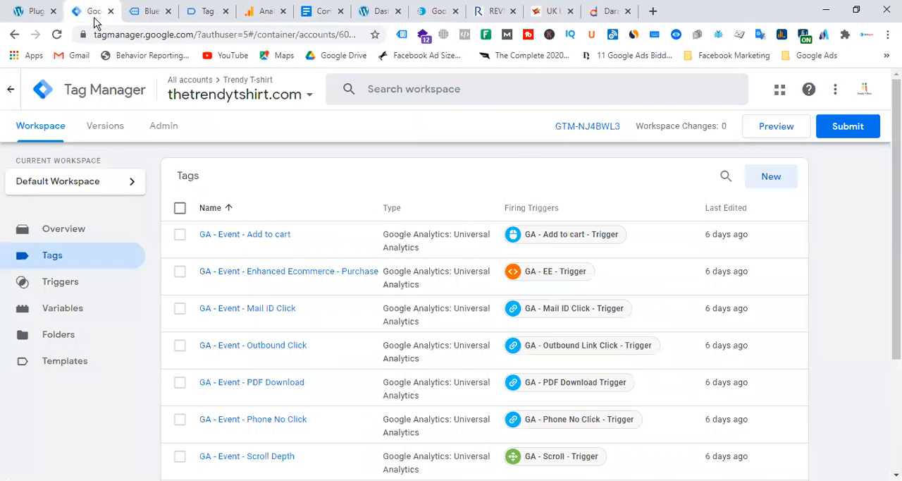
Step: Open the Trendy T-Shirt storefront from the WordPress dashboard in a separate tab and find the contact form on the About page
{"action": "left_click", "coordinate": [42, 12]}
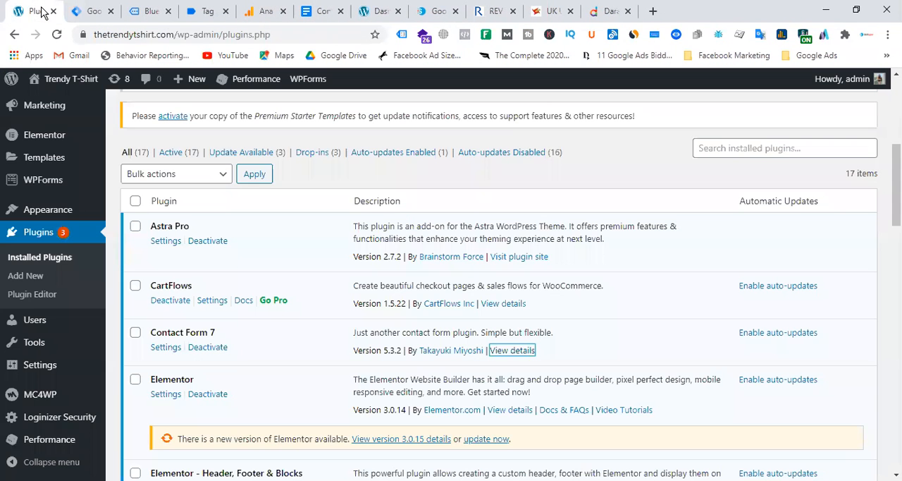
{"action": "mouse_move", "coordinate": [57, 79]}
{"action": "right_click", "coordinate": [45, 106]}
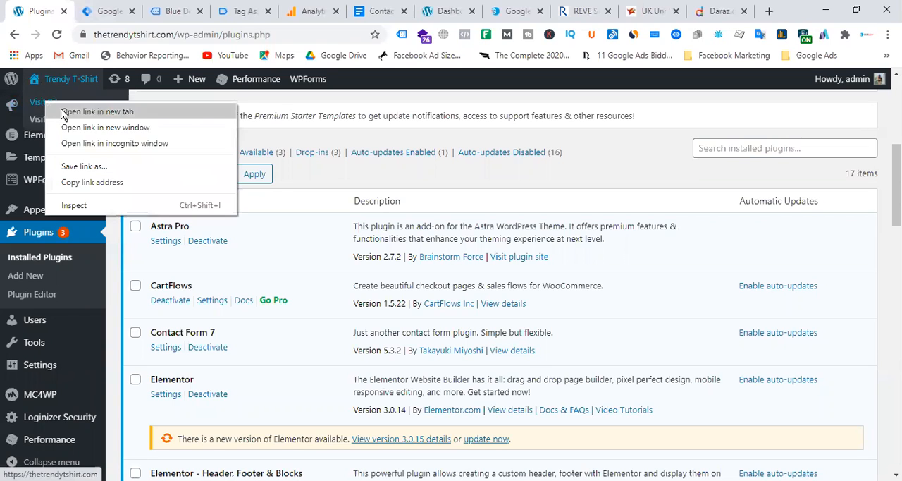
{"action": "left_click", "coordinate": [78, 113]}
{"action": "key", "text": "ctrl+Tab"}
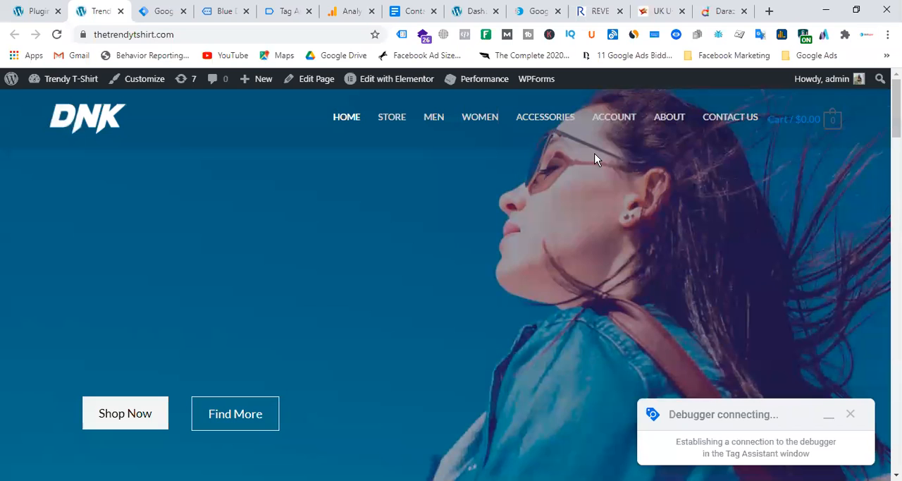
{"action": "left_click", "coordinate": [669, 117]}
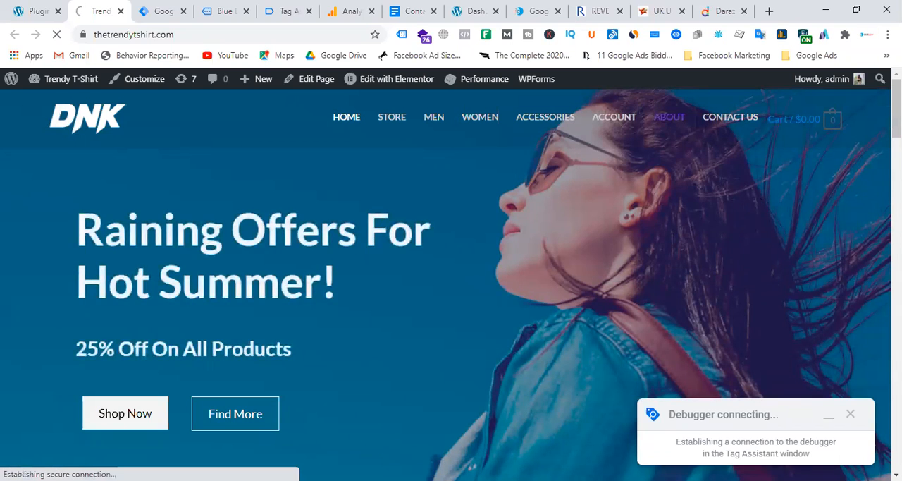
{"action": "scroll", "coordinate": [401, 333], "scroll_direction": "down", "scroll_amount": 10}
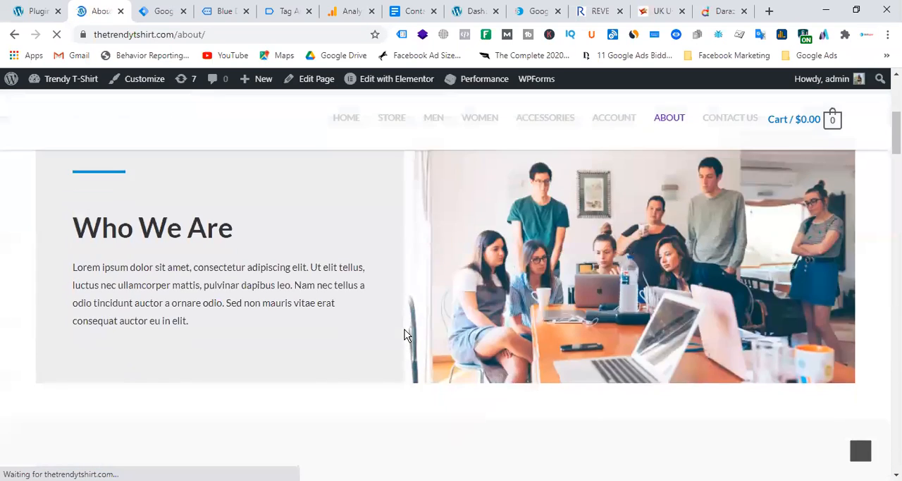
{"action": "scroll", "coordinate": [524, 325], "scroll_direction": "down", "scroll_amount": 15}
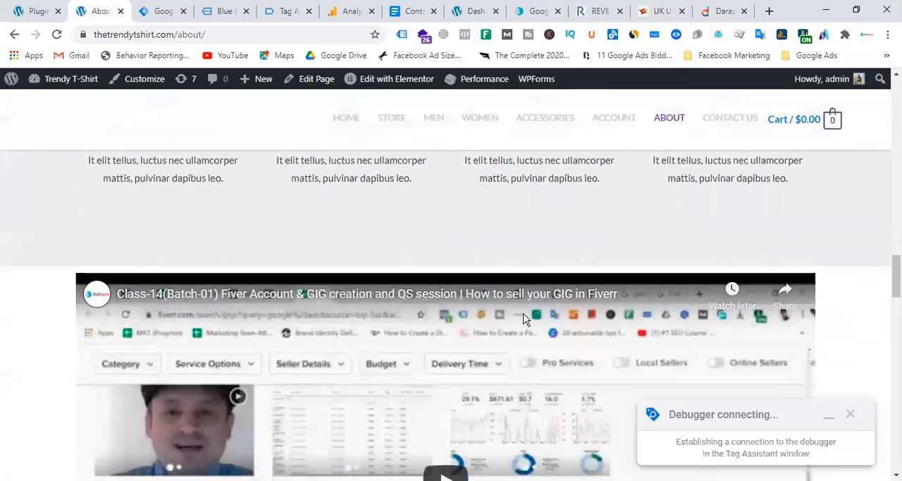
{"action": "scroll", "coordinate": [524, 318], "scroll_direction": "down", "scroll_amount": 10}
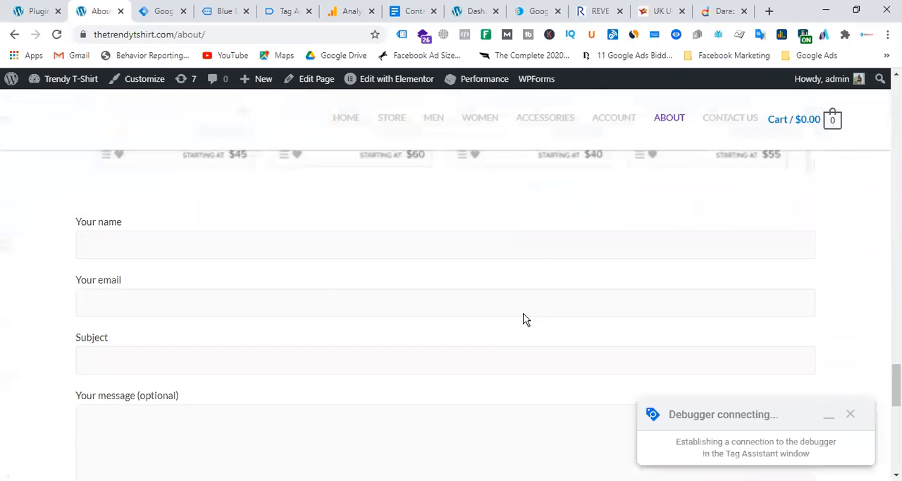
Step: Inspect the contact form's Your name field in the developer tools and enlarge the pane to examine its wpcf7 markup
{"action": "right_click", "coordinate": [215, 246]}
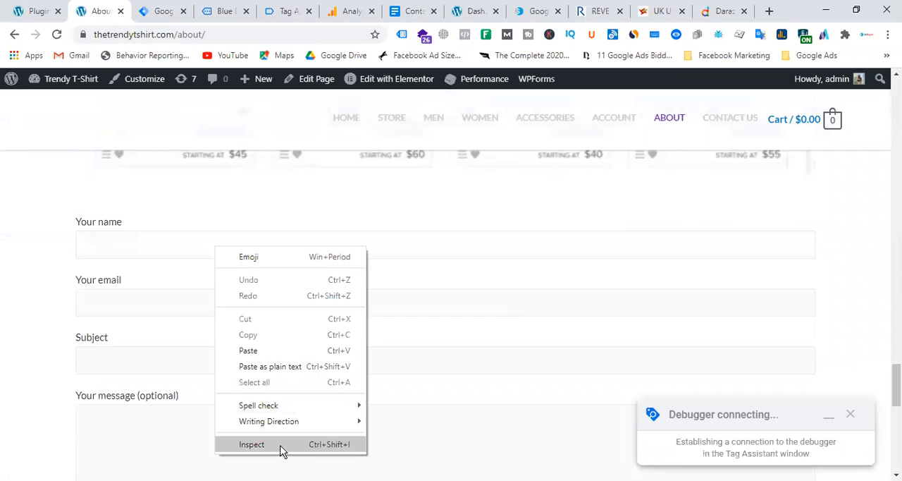
{"action": "left_click", "coordinate": [126, 246]}
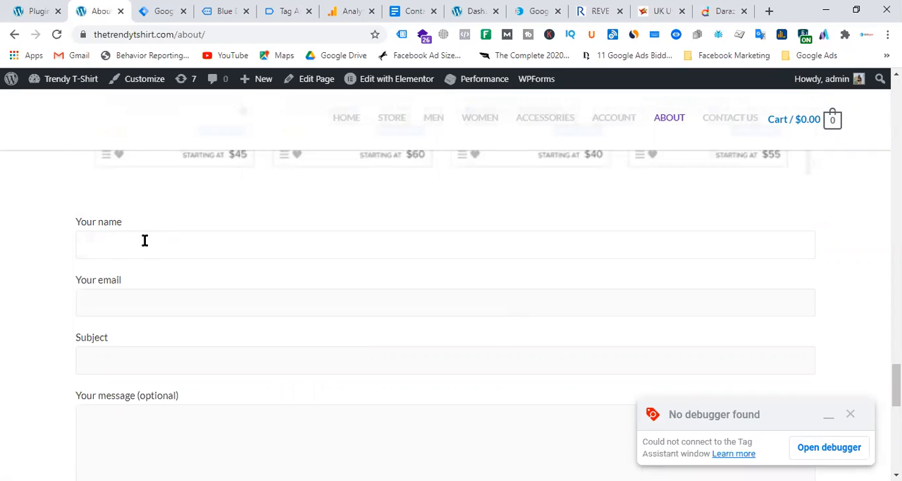
{"action": "right_click", "coordinate": [143, 242]}
{"action": "left_click", "coordinate": [193, 436]}
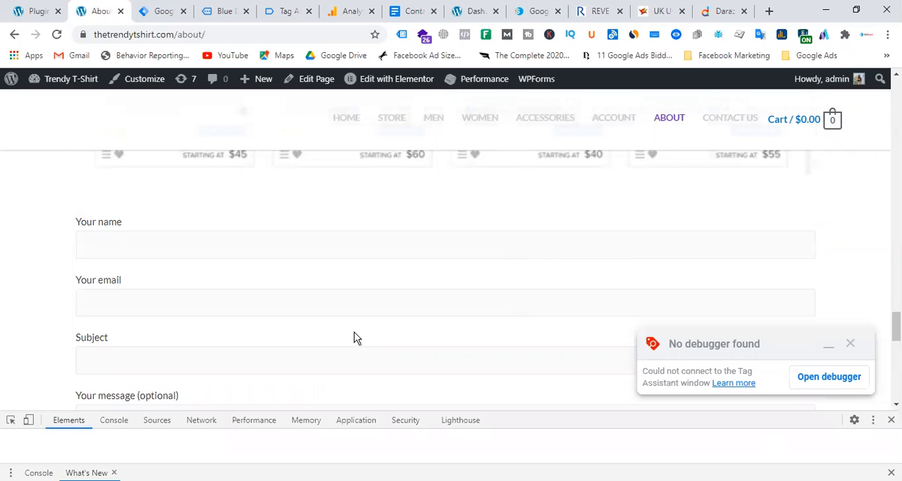
{"action": "left_click_drag", "start_coordinate": [364, 411], "coordinate": [384, 241]}
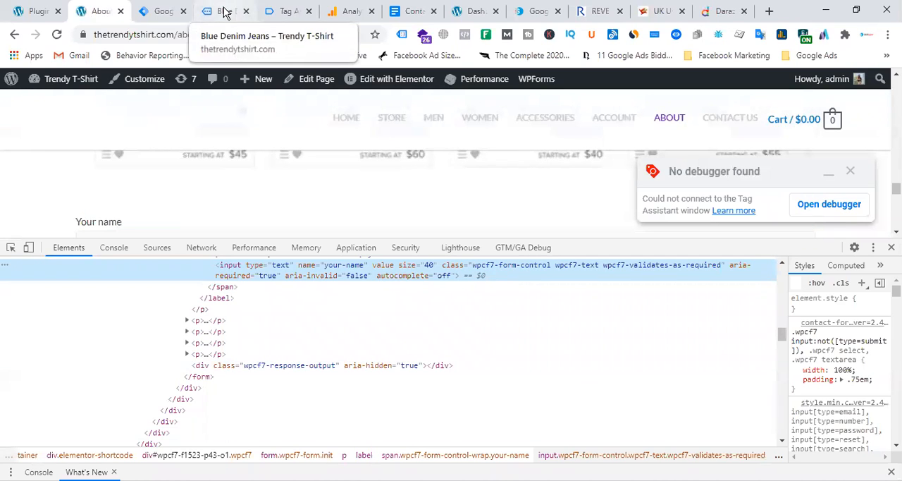
Step: Switch to Tag Assistant and examine the variables recorded for the latest Form Submit event
{"action": "left_click", "coordinate": [296, 11]}
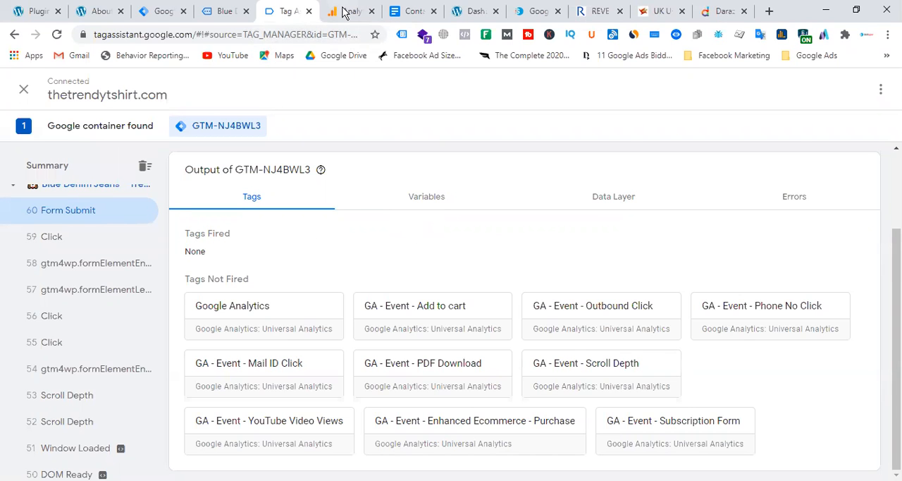
{"action": "left_click", "coordinate": [225, 11]}
{"action": "left_click", "coordinate": [285, 11]}
{"action": "left_click", "coordinate": [428, 198]}
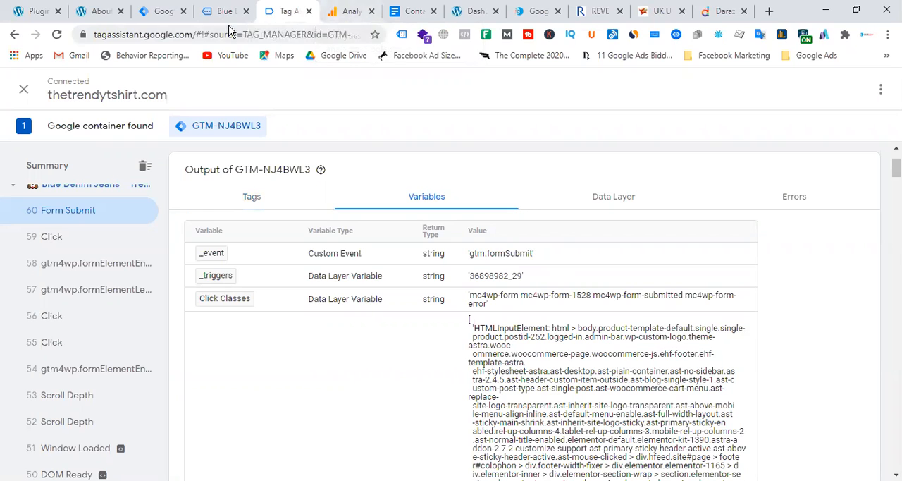
Step: Switch to Tag Manager and start a new tag named "c7 form - Listner"
{"action": "left_click", "coordinate": [162, 12]}
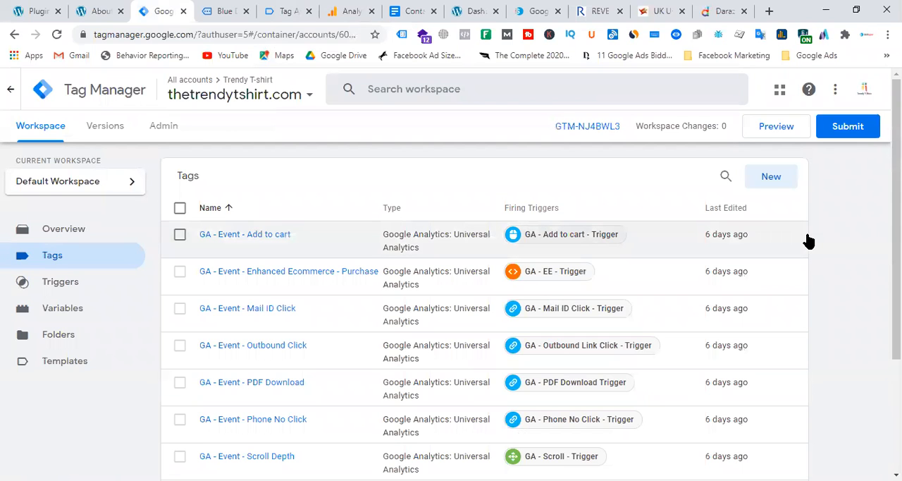
{"action": "left_click", "coordinate": [773, 177]}
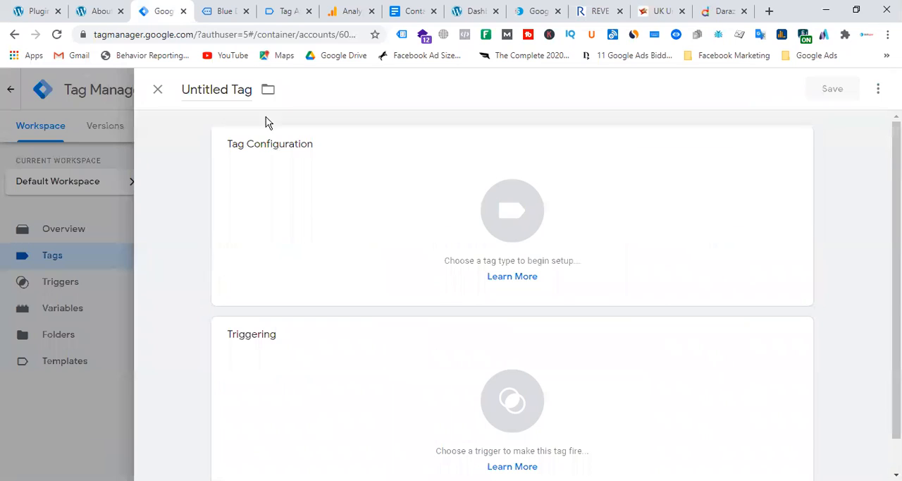
{"action": "left_click", "coordinate": [209, 89]}
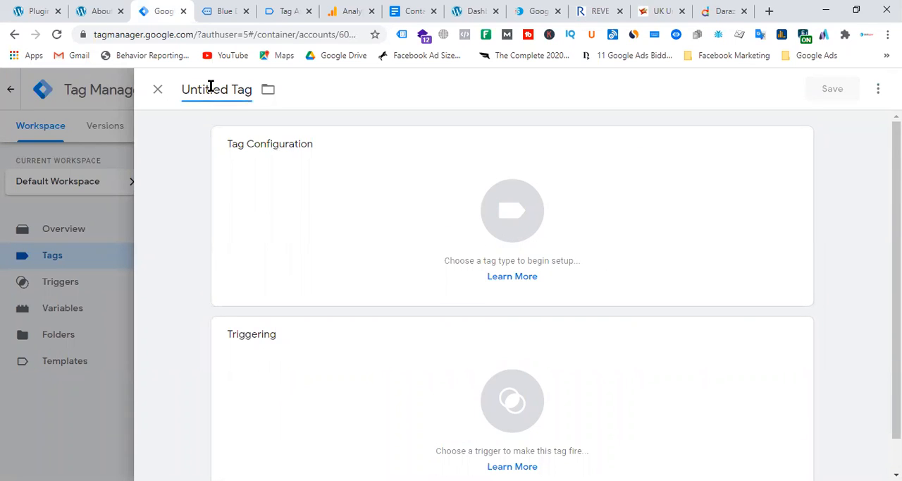
{"action": "key", "text": "ctrl+a"}
{"action": "type", "text": "c"}
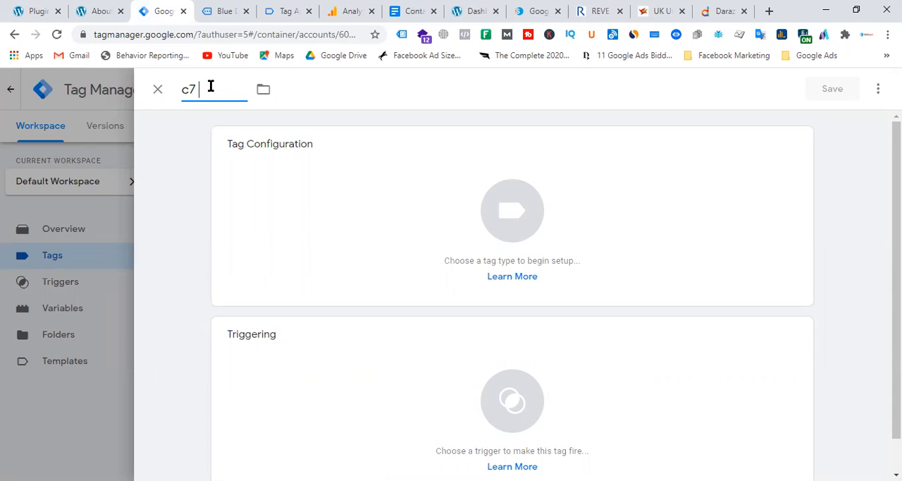
{"action": "type", "text": "7 form - Listner"}
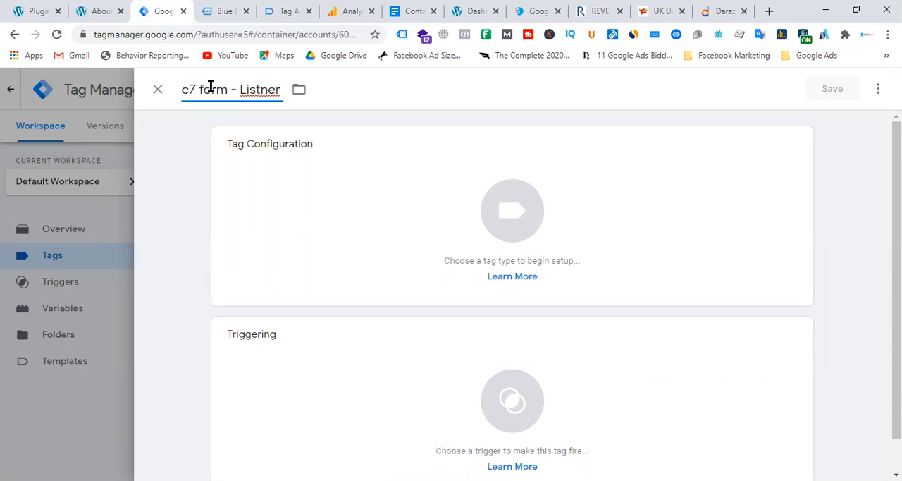
Step: Correct the tag's name to "c7 form - Listener" and set its tag type to Custom HTML
{"action": "right_click", "coordinate": [262, 92]}
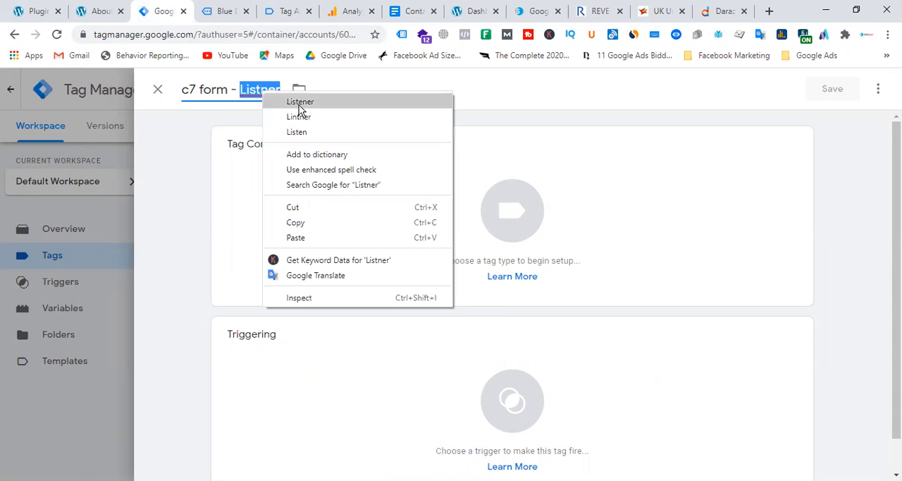
{"action": "left_click", "coordinate": [300, 103]}
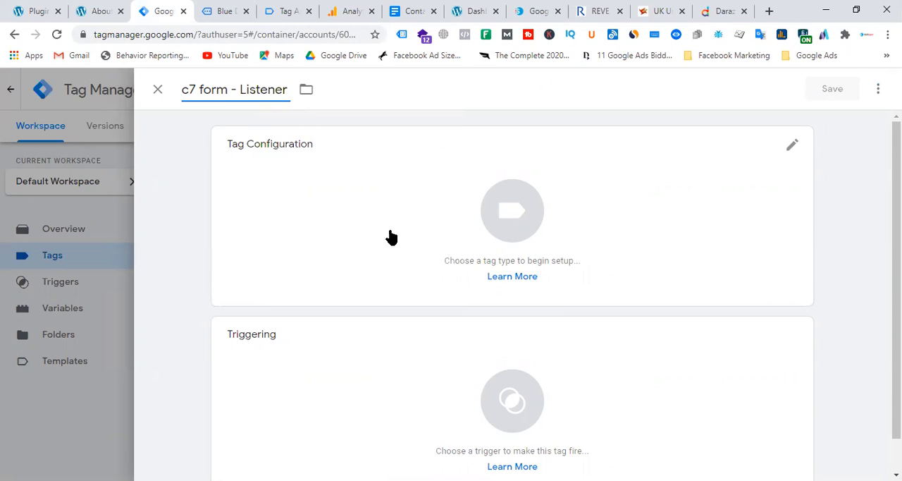
{"action": "left_click", "coordinate": [495, 227]}
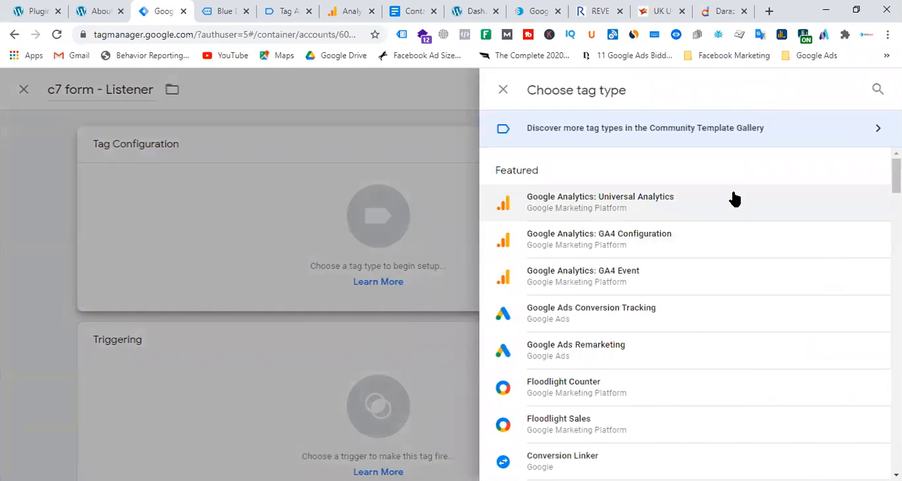
{"action": "scroll", "coordinate": [732, 198], "scroll_direction": "down", "scroll_amount": 6}
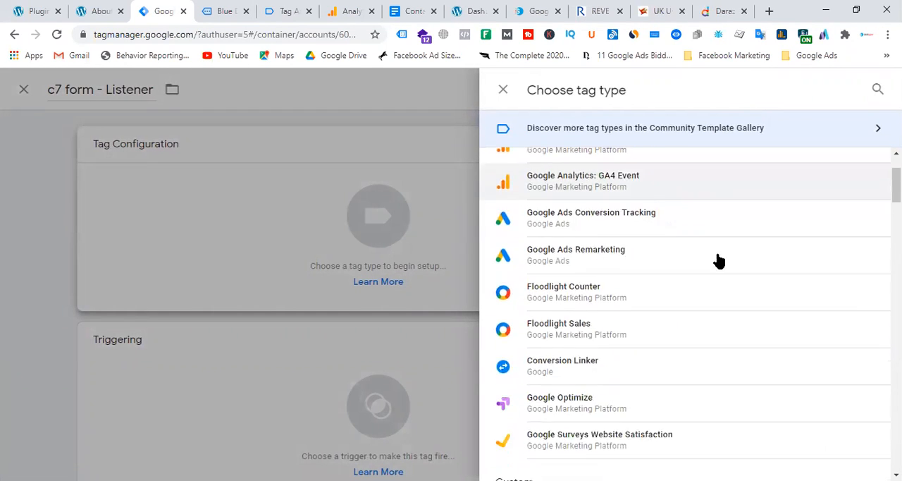
{"action": "scroll", "coordinate": [678, 296], "scroll_direction": "down", "scroll_amount": 2}
{"action": "scroll", "coordinate": [676, 308], "scroll_direction": "up", "scroll_amount": 3}
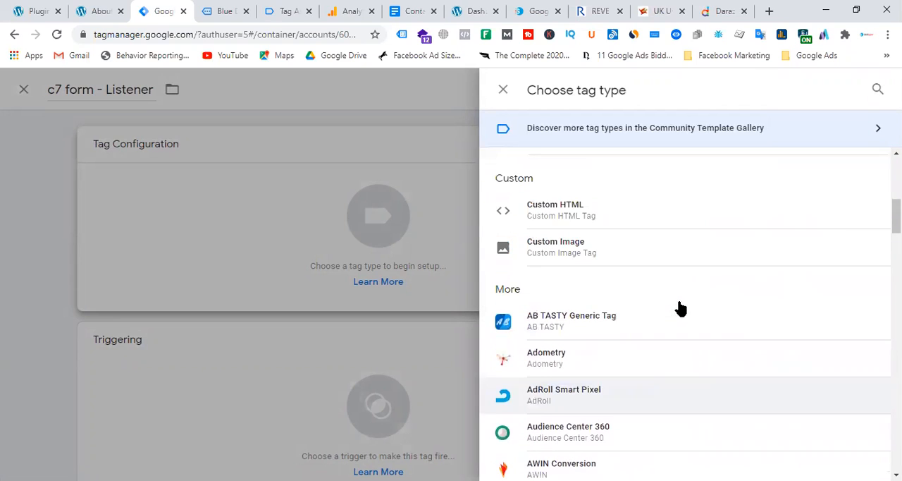
{"action": "left_click", "coordinate": [585, 218]}
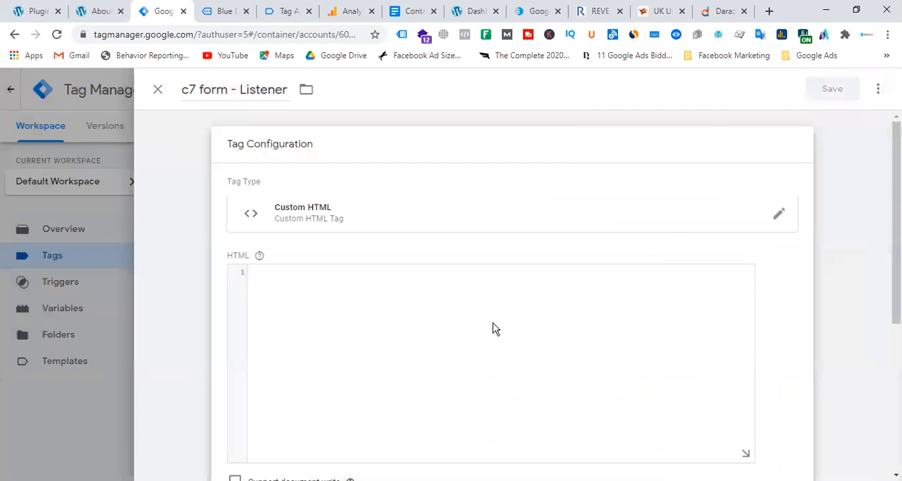
Step: Copy the wpcf7mailsent listener script from the Contact form 7 tracking document in Google Docs into the tag's HTML in Tag Manager
{"action": "left_click", "coordinate": [415, 11]}
{"action": "left_click_drag", "start_coordinate": [293, 334], "coordinate": [251, 243]}
{"action": "right_click", "coordinate": [251, 242]}
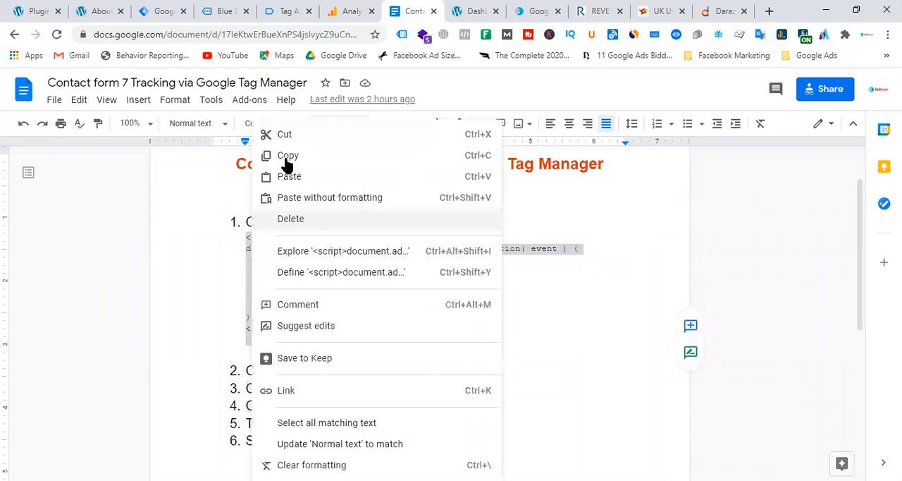
{"action": "left_click", "coordinate": [288, 154]}
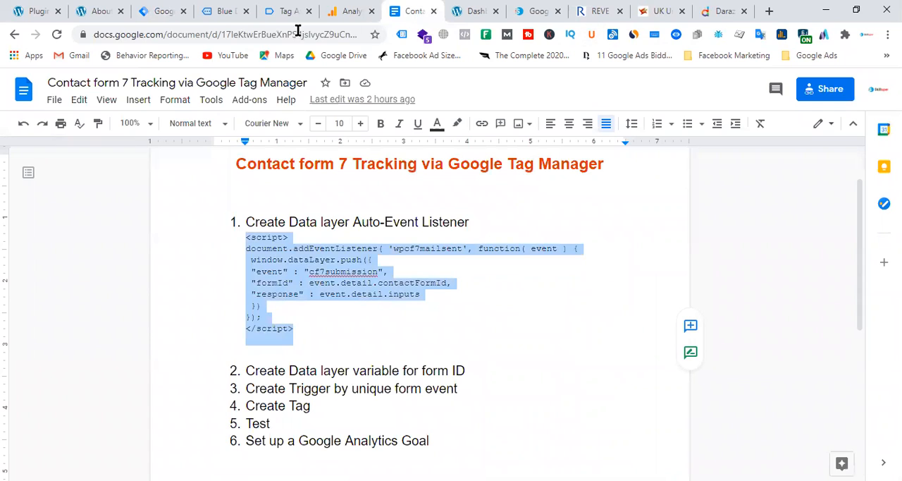
{"action": "left_click", "coordinate": [286, 13]}
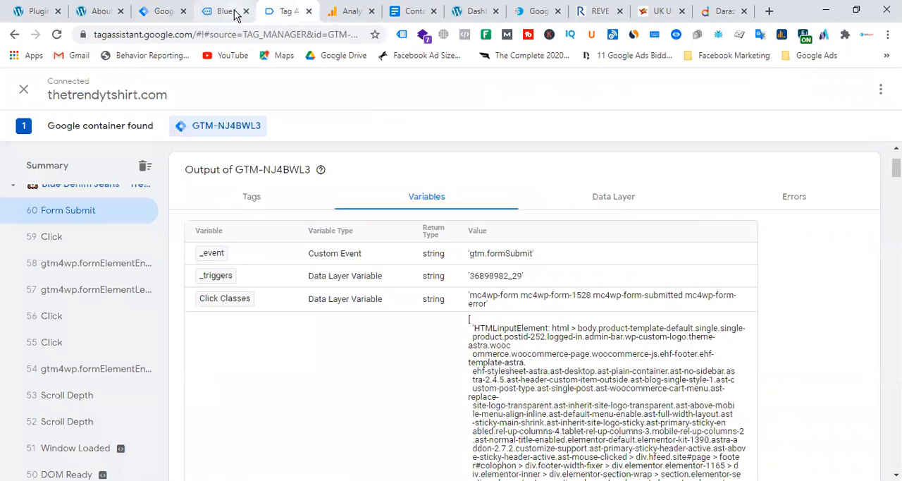
{"action": "left_click", "coordinate": [212, 11]}
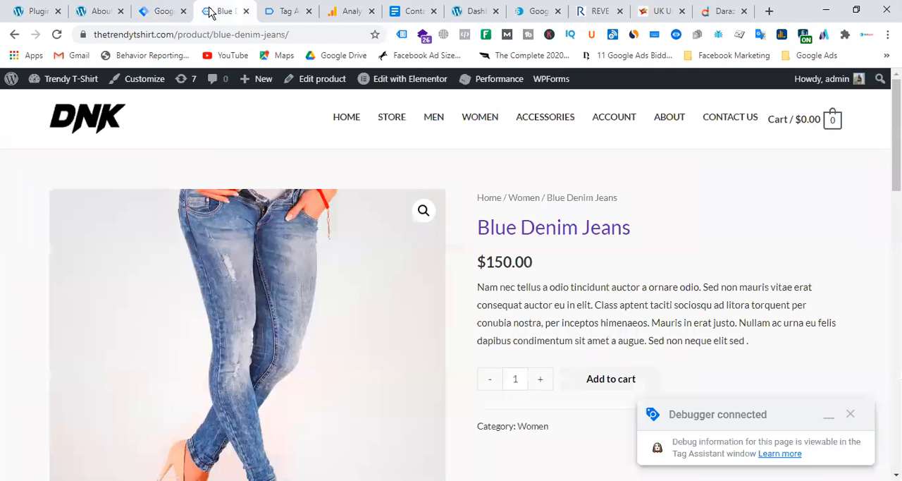
{"action": "left_click", "coordinate": [164, 11]}
{"action": "left_click", "coordinate": [353, 270]}
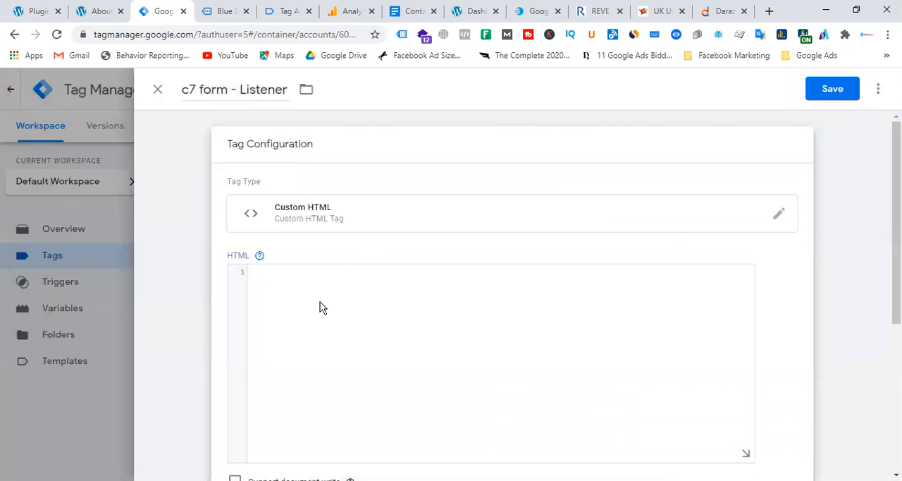
{"action": "key", "text": "ctrl+v"}
Step: Set the listener tag to fire on All Pages and save it
{"action": "scroll", "coordinate": [376, 334], "scroll_direction": "down", "scroll_amount": 4}
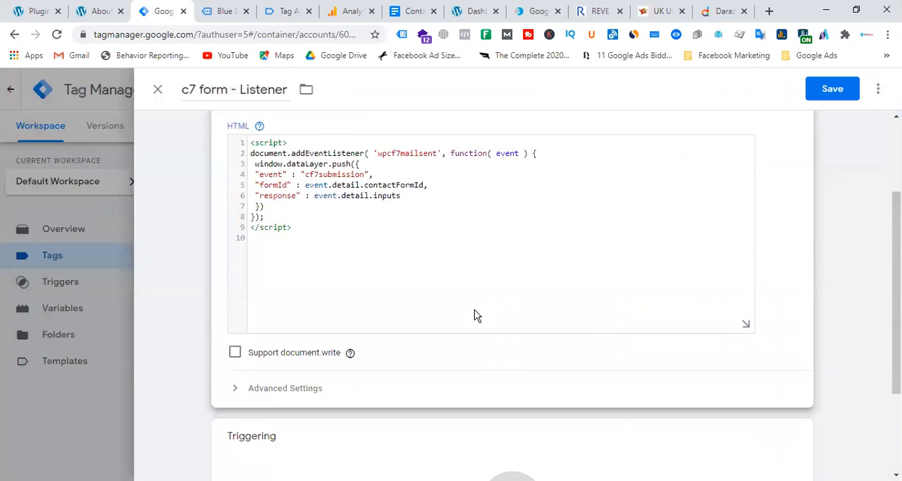
{"action": "left_click", "coordinate": [512, 373]}
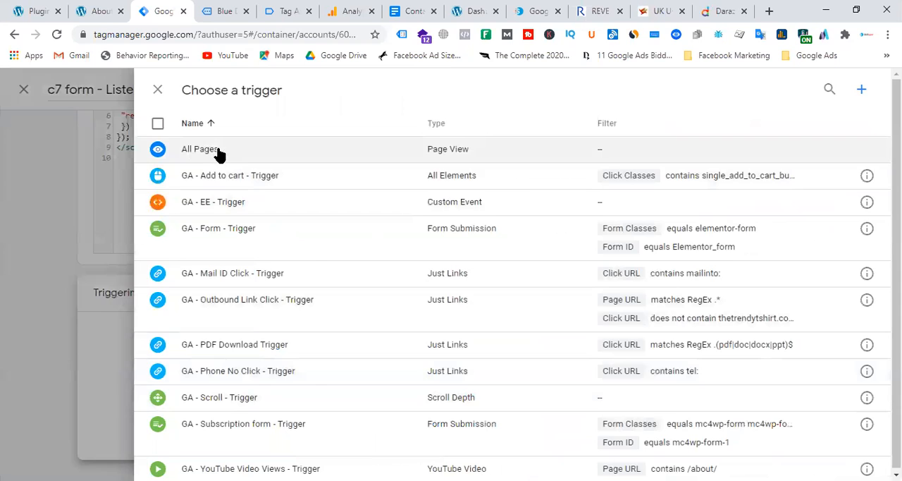
{"action": "left_click", "coordinate": [211, 148]}
{"action": "scroll", "coordinate": [643, 280], "scroll_direction": "up", "scroll_amount": 4}
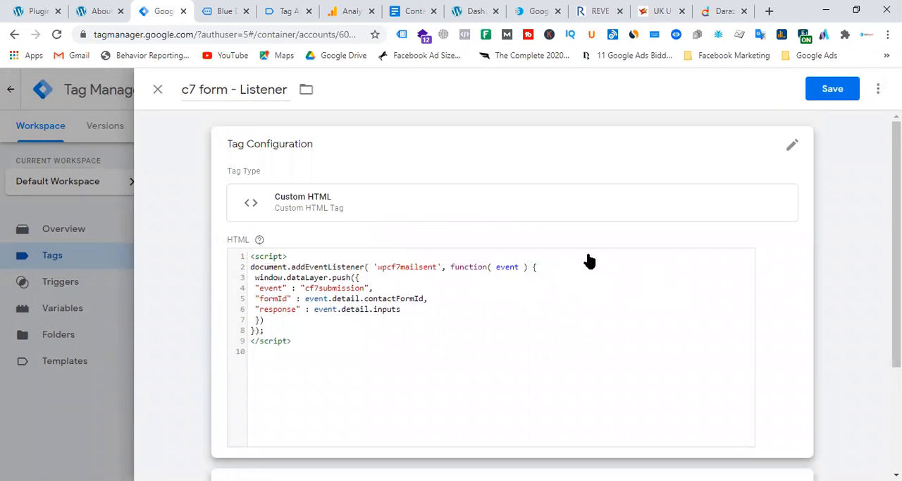
{"action": "left_click", "coordinate": [832, 89]}
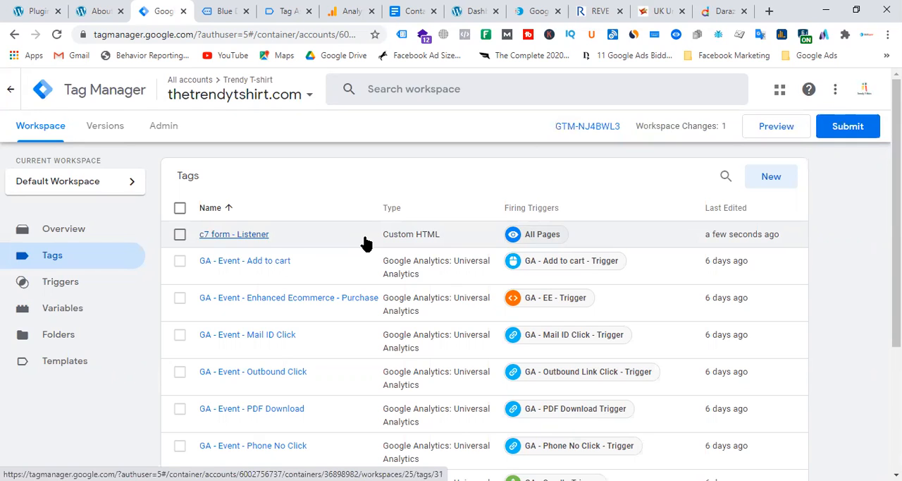
Step: Open the container's variables and check which built-in variables are enabled in their configuration
{"action": "left_click", "coordinate": [98, 323]}
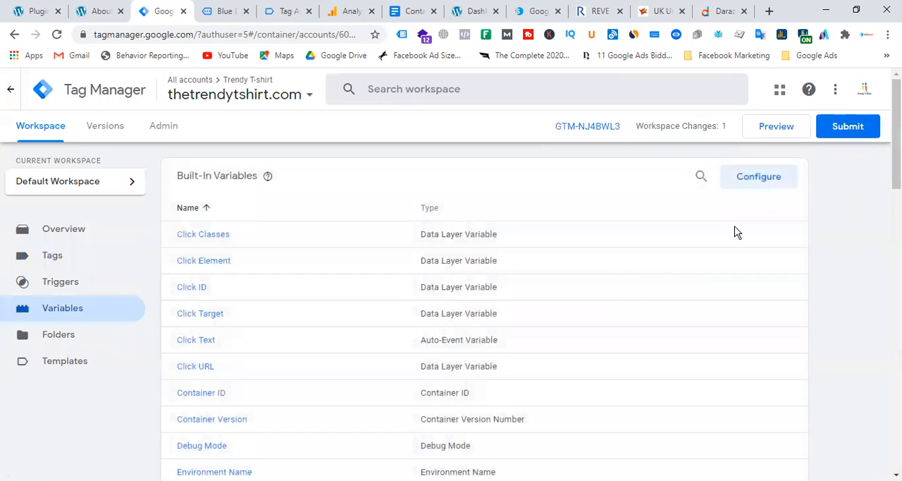
{"action": "left_click", "coordinate": [764, 181]}
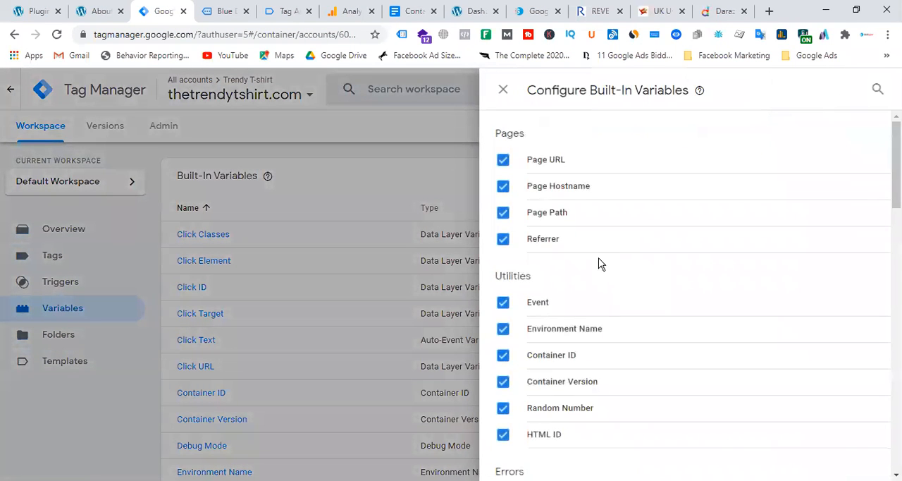
{"action": "scroll", "coordinate": [634, 296], "scroll_direction": "down", "scroll_amount": 5}
{"action": "left_click", "coordinate": [381, 169]}
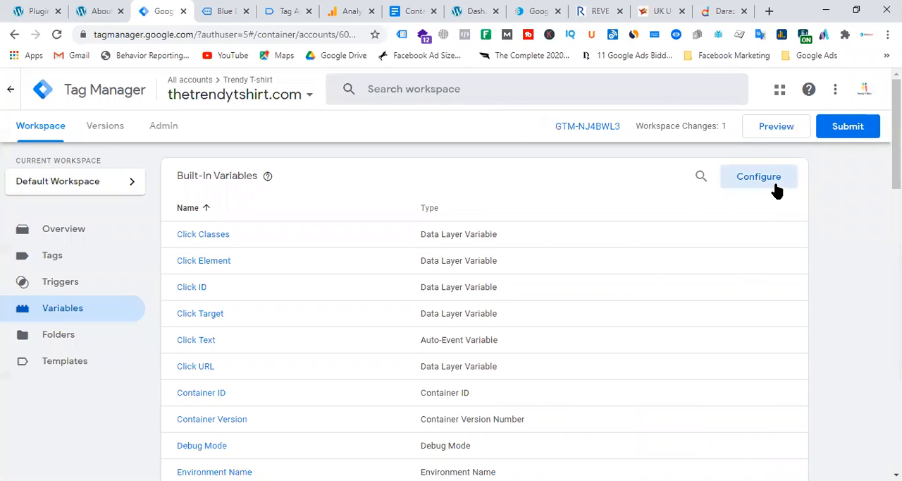
Step: Start a new user-defined variable named "dlv - c7form"
{"action": "scroll", "coordinate": [634, 281], "scroll_direction": "down", "scroll_amount": 12}
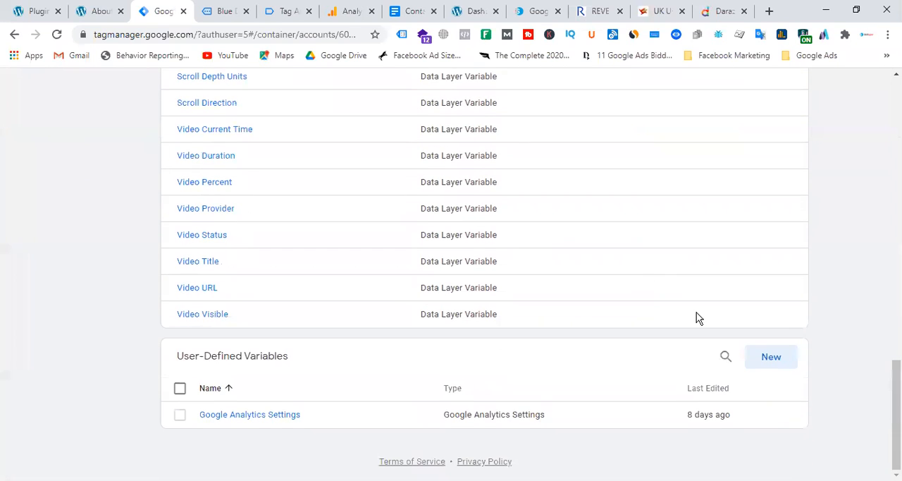
{"action": "left_click", "coordinate": [771, 357]}
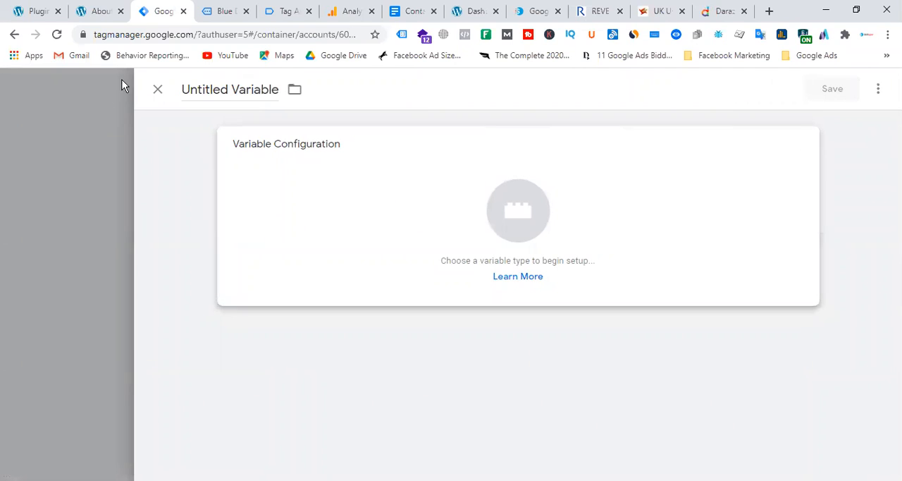
{"action": "left_click", "coordinate": [233, 92]}
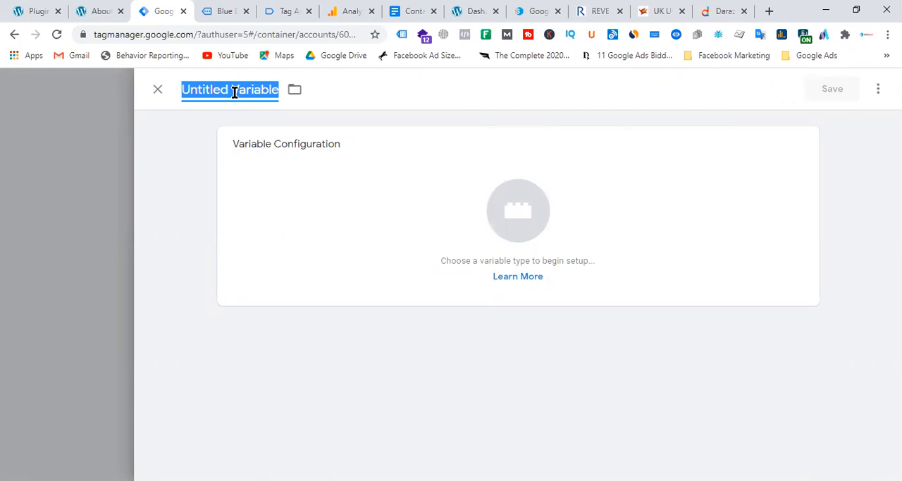
{"action": "type", "text": "dlv - c7"}
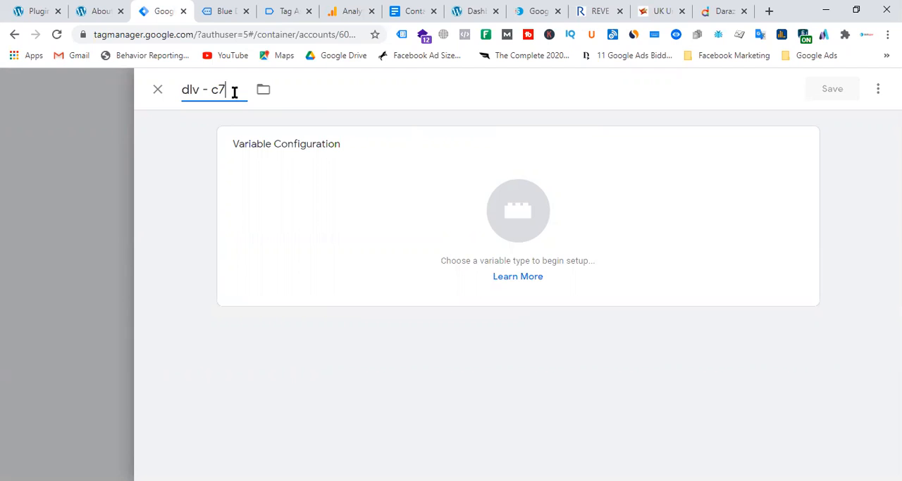
{"action": "type", "text": "form"}
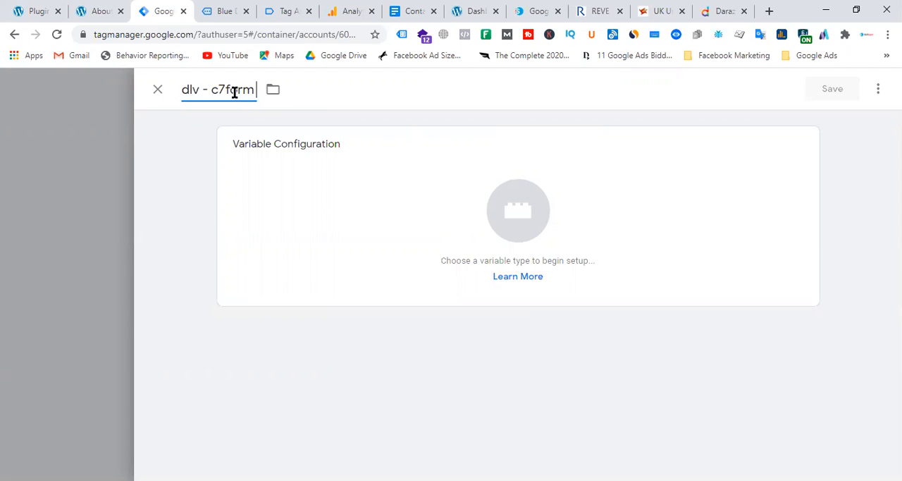
Step: Make it a Data Layer Variable, try to save it without a data layer variable name, and close the variable
{"action": "left_click", "coordinate": [575, 232]}
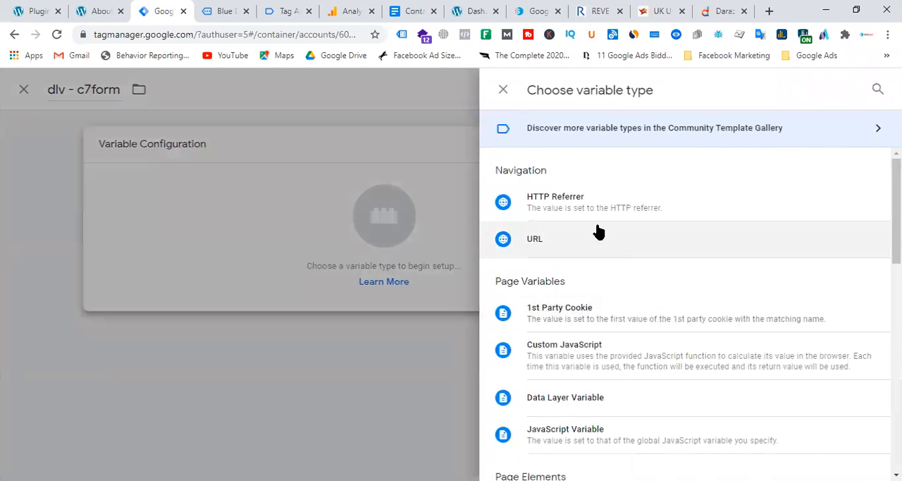
{"action": "scroll", "coordinate": [666, 267], "scroll_direction": "down", "scroll_amount": 3}
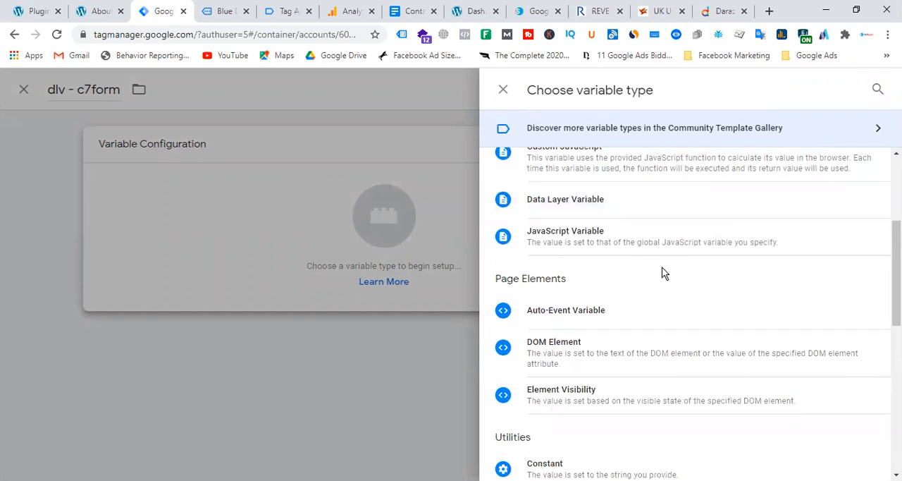
{"action": "left_click", "coordinate": [596, 201]}
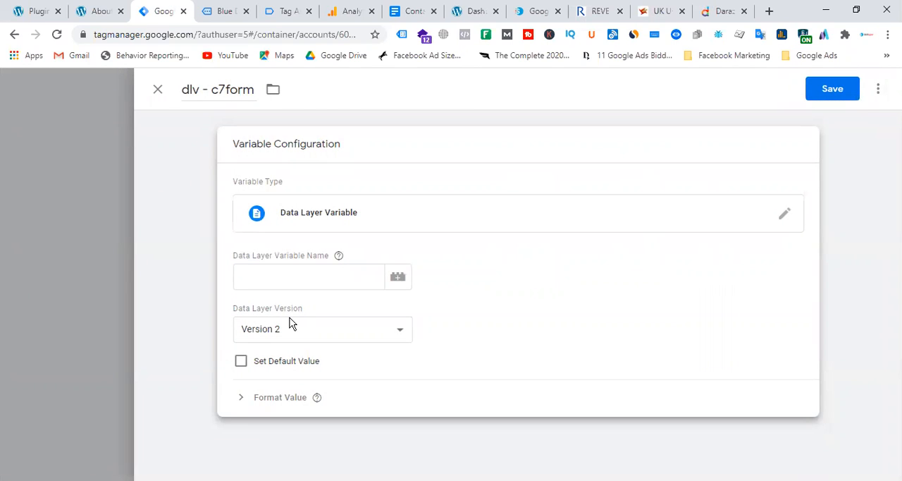
{"action": "left_click", "coordinate": [286, 280]}
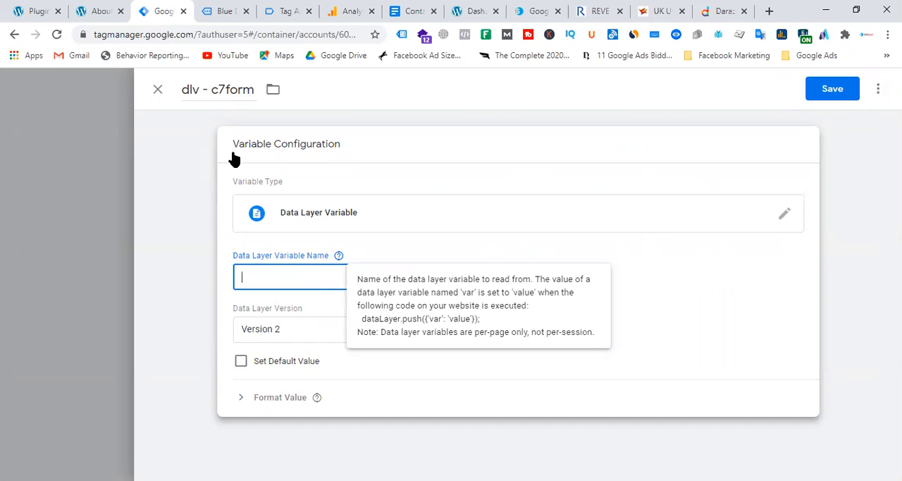
{"action": "left_click", "coordinate": [834, 91]}
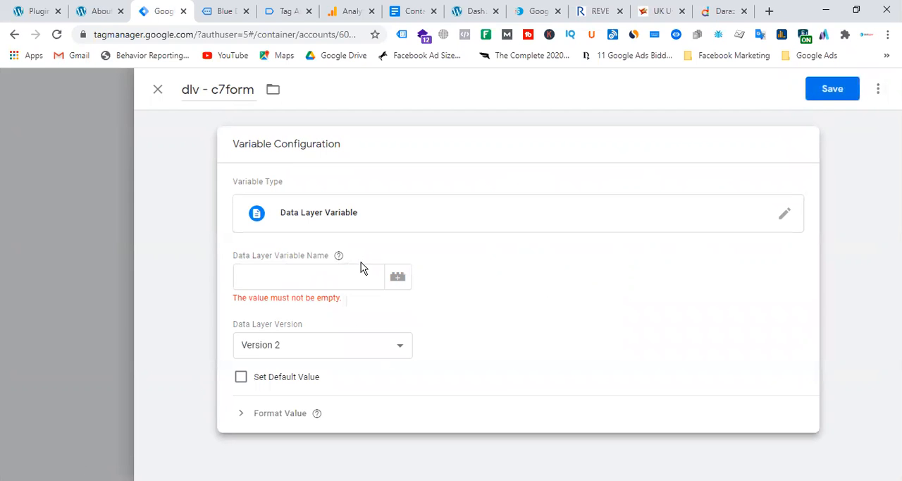
{"action": "left_click", "coordinate": [157, 89]}
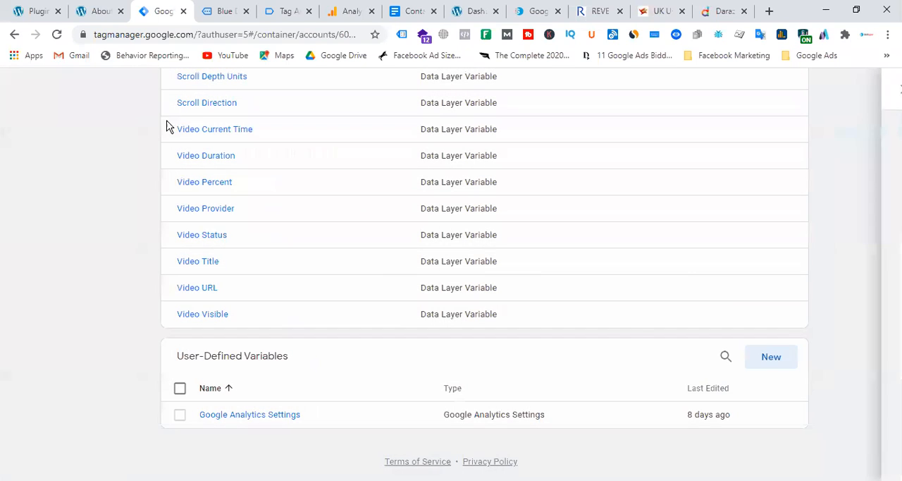
Step: Switch to Tag Assistant and look through the most recent events recorded for the storefront
{"action": "scroll", "coordinate": [292, 235], "scroll_direction": "up", "scroll_amount": 6}
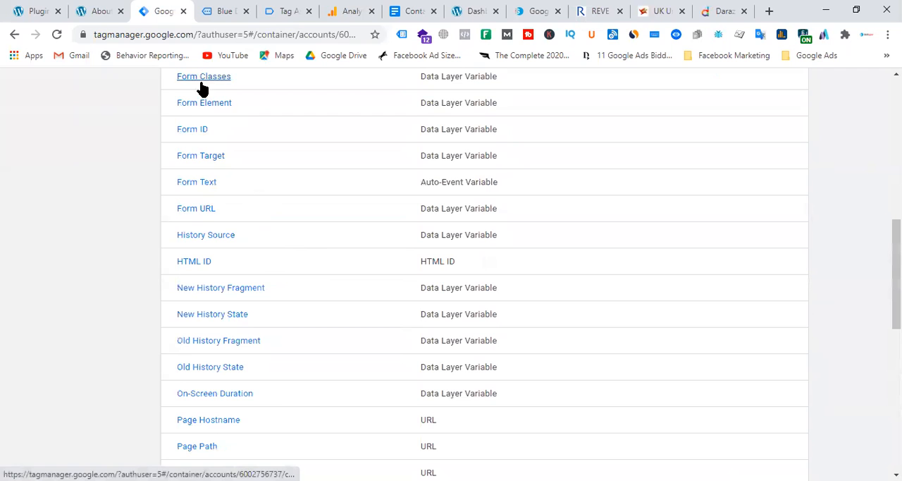
{"action": "left_click", "coordinate": [227, 10]}
{"action": "left_click", "coordinate": [278, 11]}
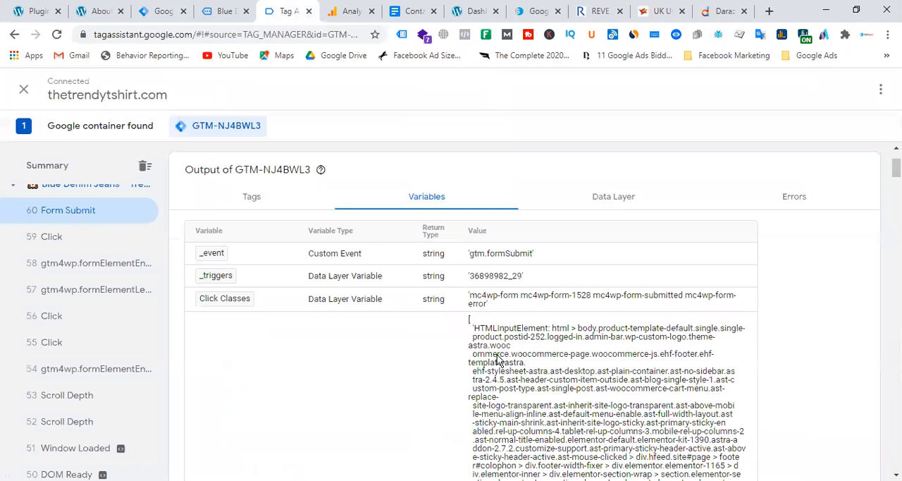
{"action": "scroll", "coordinate": [60, 362], "scroll_direction": "up", "scroll_amount": 3}
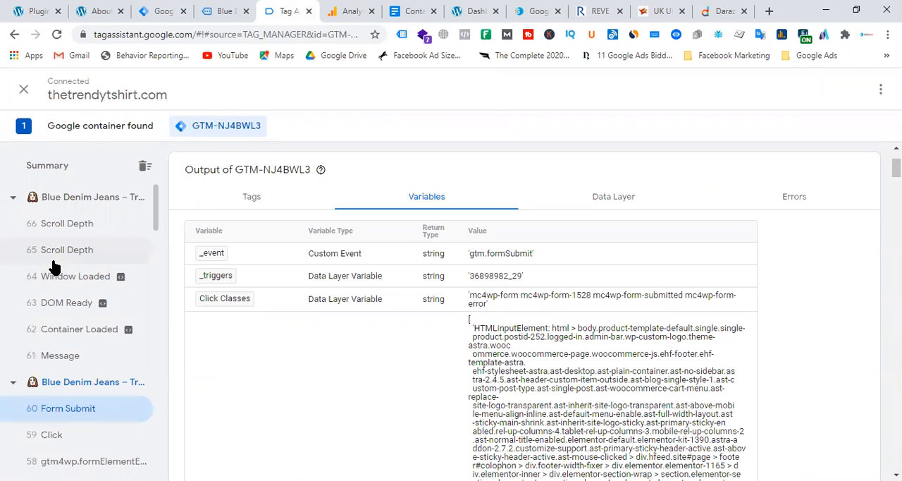
{"action": "left_click", "coordinate": [233, 12]}
Step: Return to Tag Manager, start a new preview of thetrendytshirt.com, and switch to Tag Assistant for the debug session
{"action": "left_click", "coordinate": [161, 12]}
{"action": "scroll", "coordinate": [451, 318], "scroll_direction": "up", "scroll_amount": 6}
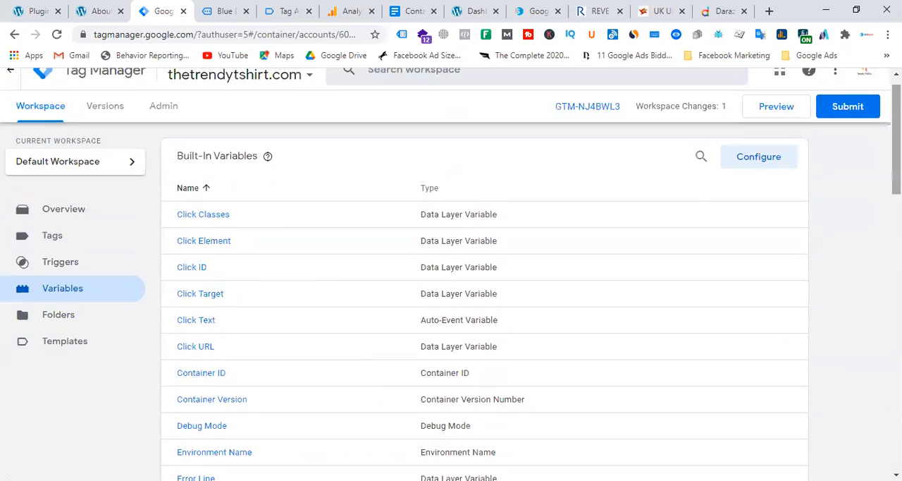
{"action": "left_click", "coordinate": [775, 126]}
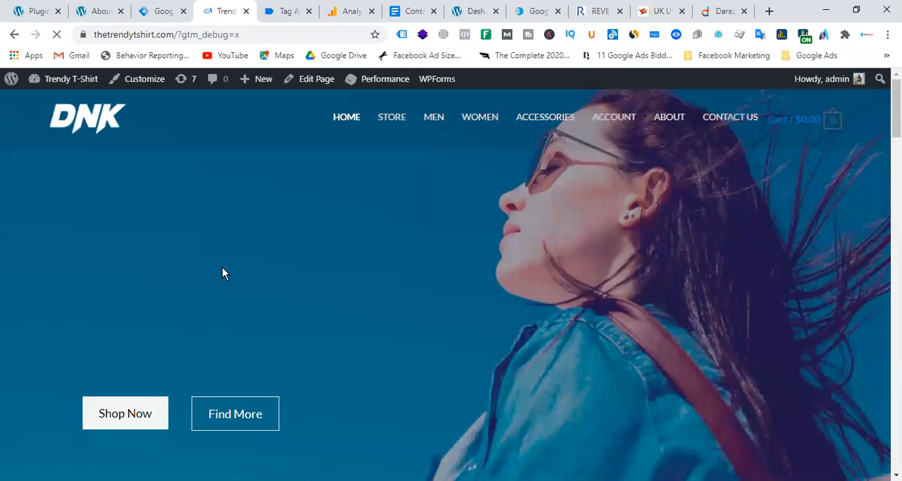
{"action": "left_click", "coordinate": [287, 12]}
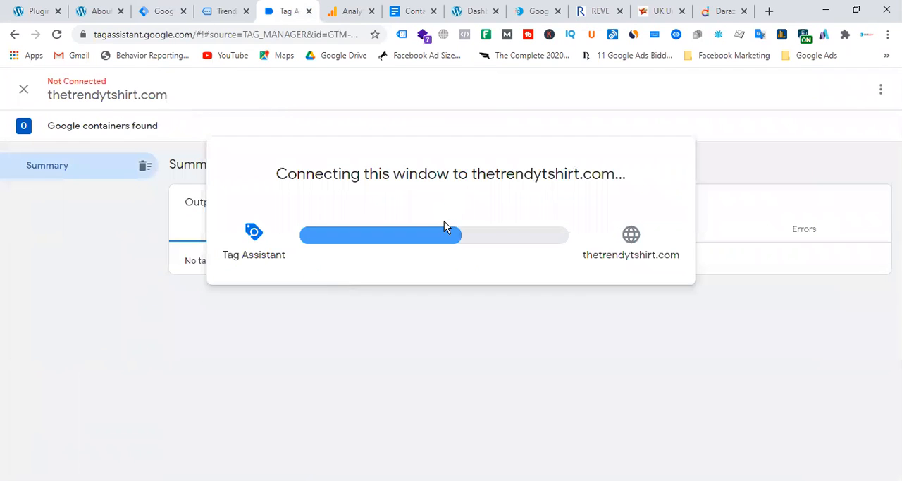
Step: Switch to the connected storefront and open the About page at its contact form
{"action": "left_click", "coordinate": [430, 317]}
{"action": "left_click", "coordinate": [206, 11]}
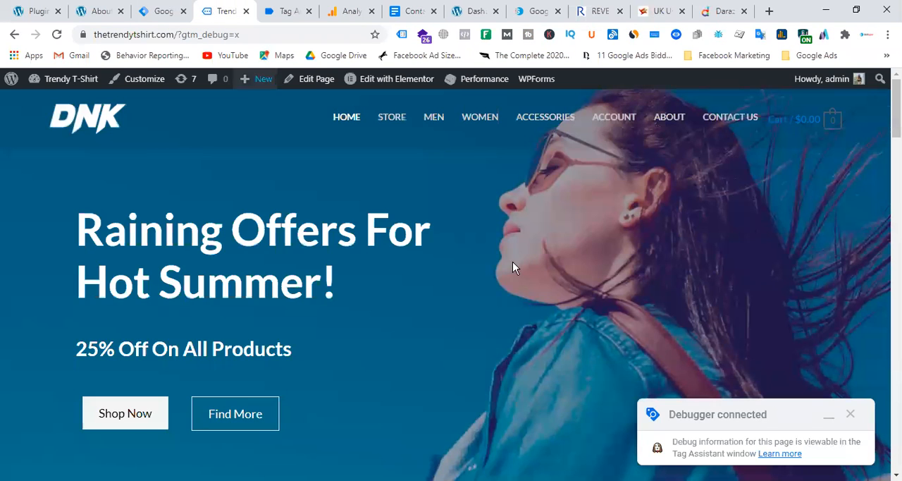
{"action": "scroll", "coordinate": [582, 303], "scroll_direction": "down", "scroll_amount": 6}
{"action": "scroll", "coordinate": [588, 302], "scroll_direction": "up", "scroll_amount": 5}
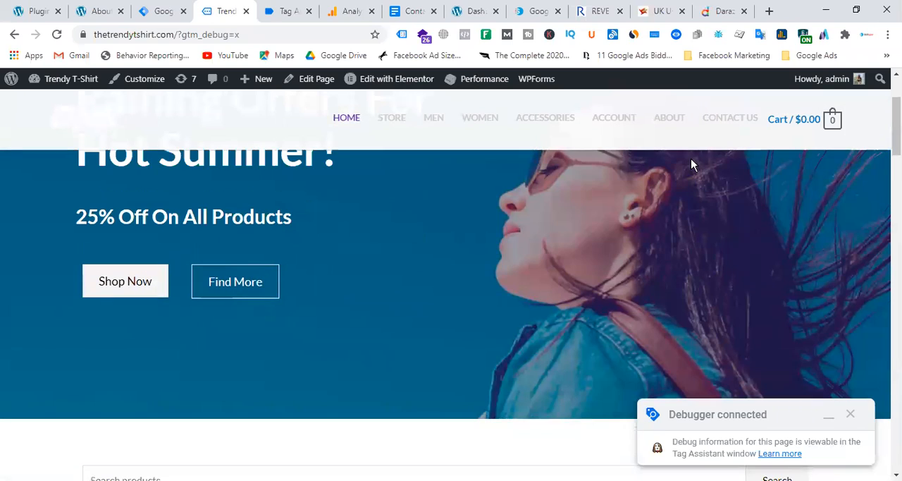
{"action": "left_click", "coordinate": [669, 117]}
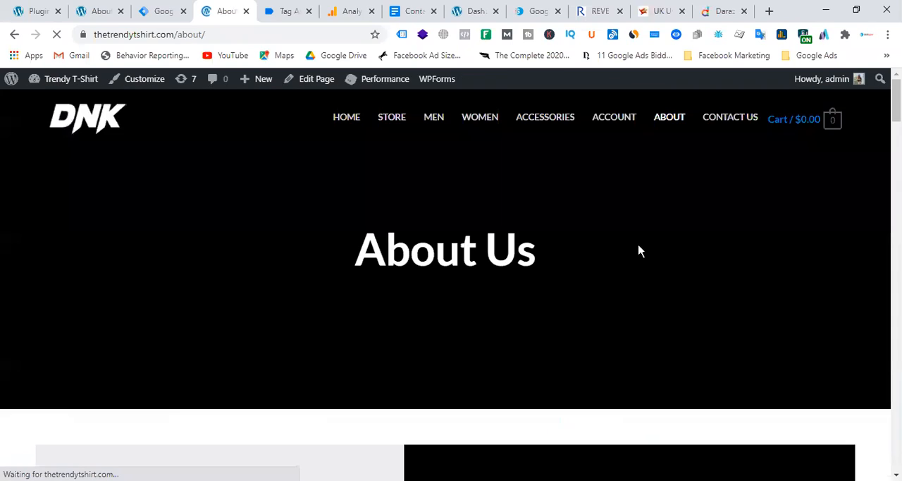
{"action": "scroll", "coordinate": [453, 272], "scroll_direction": "down", "scroll_amount": 10}
{"action": "scroll", "coordinate": [457, 269], "scroll_direction": "down", "scroll_amount": 15}
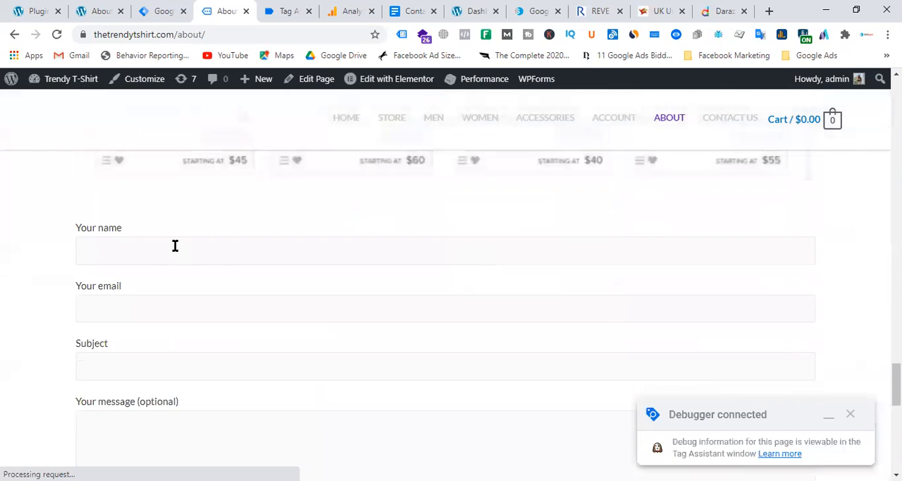
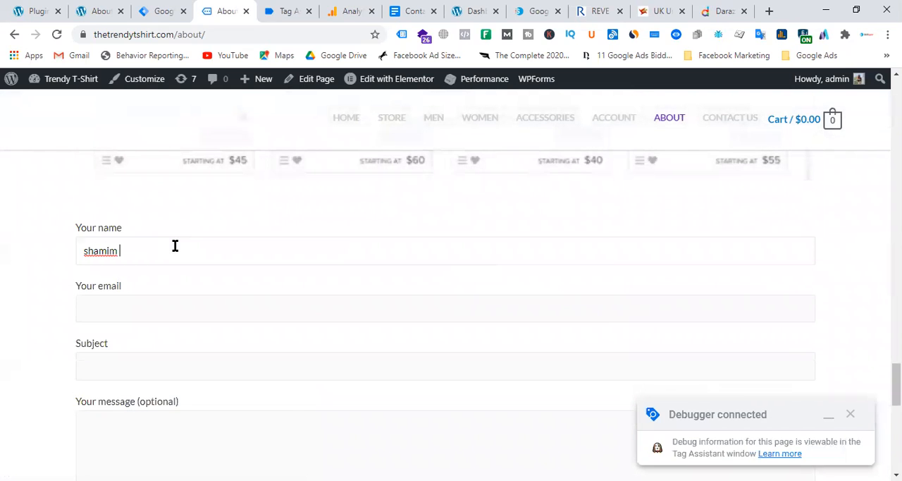
Step: Fill in the contact form with a full name, an e-mail address, subject "test" and message "test", and submit it
{"action": "key", "text": "Tab"}
{"action": "type", "text": "itel"}
{"action": "key", "text": "BackSpace"}
{"action": "key", "text": "BackSpace"}
{"action": "key", "text": "BackSpace"}
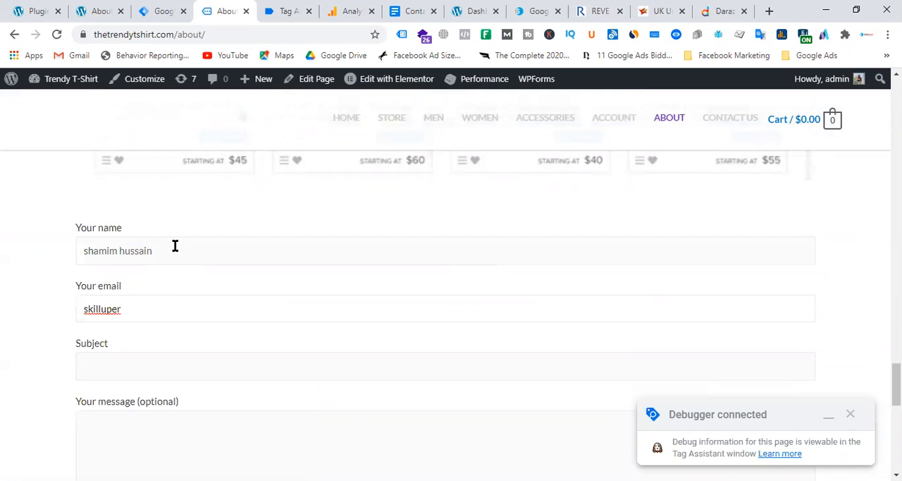
{"action": "type", "text": "test"}
{"action": "key", "text": "Tab"}
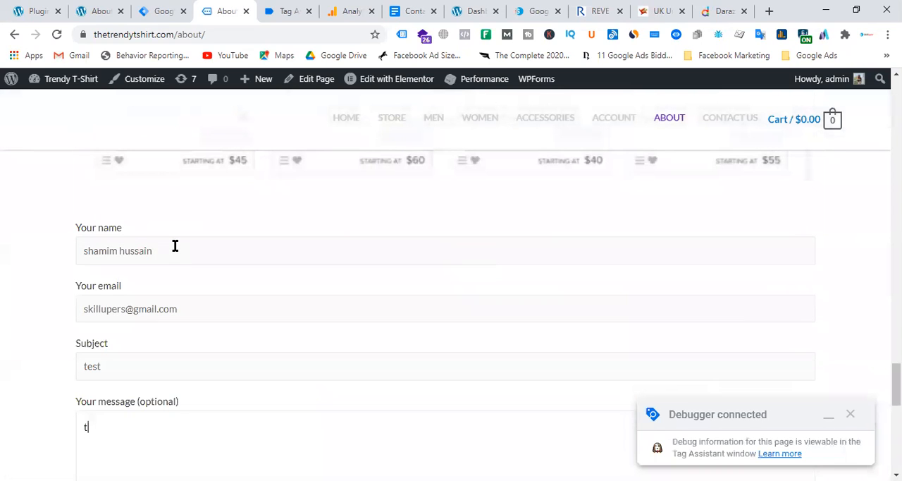
{"action": "type", "text": "test"}
{"action": "scroll", "coordinate": [175, 245], "scroll_direction": "down", "scroll_amount": 5}
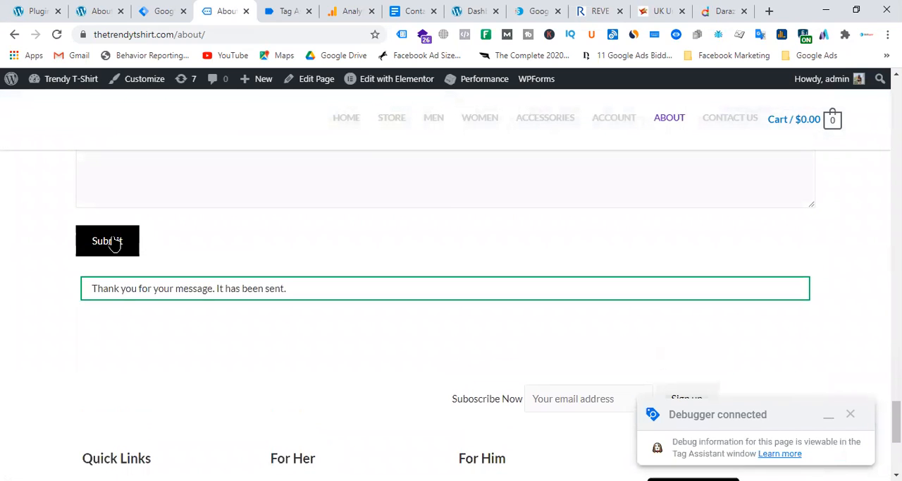
Step: Switch to Tag Assistant and open the cf7submission event recorded for the About page
{"action": "left_click", "coordinate": [281, 10]}
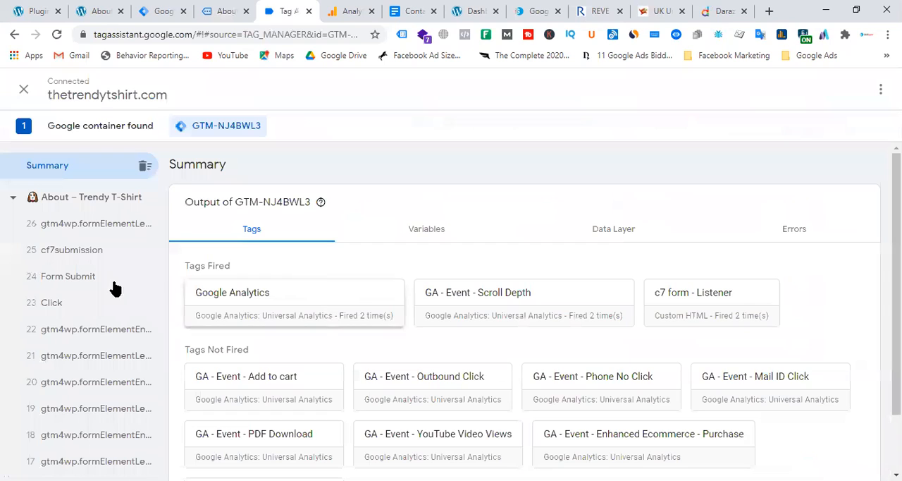
{"action": "left_click", "coordinate": [68, 258]}
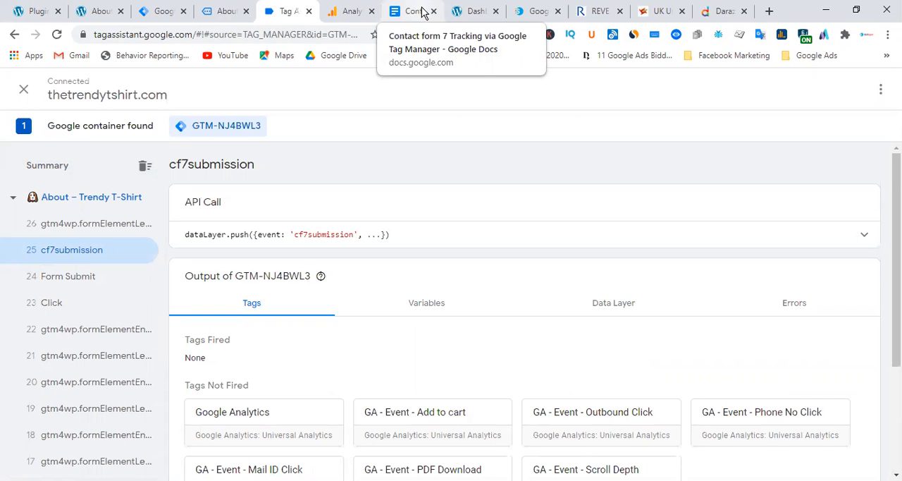
{"action": "left_click", "coordinate": [97, 11]}
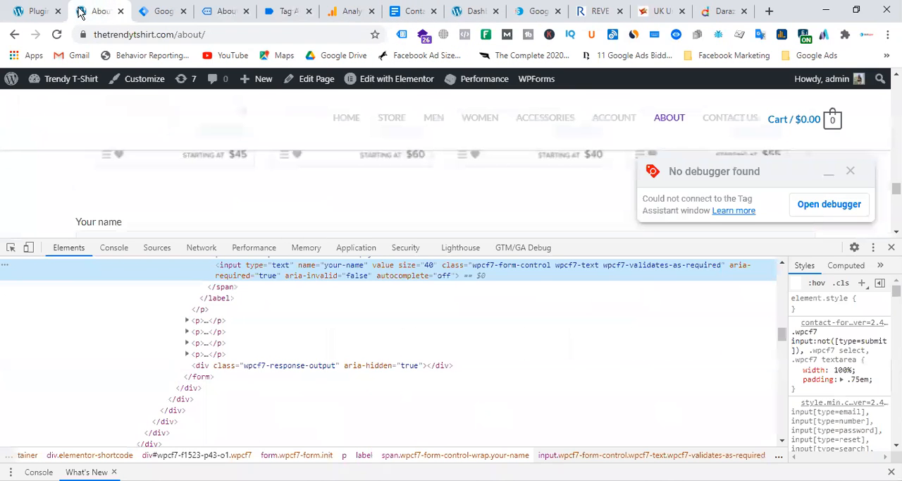
{"action": "left_click", "coordinate": [282, 12]}
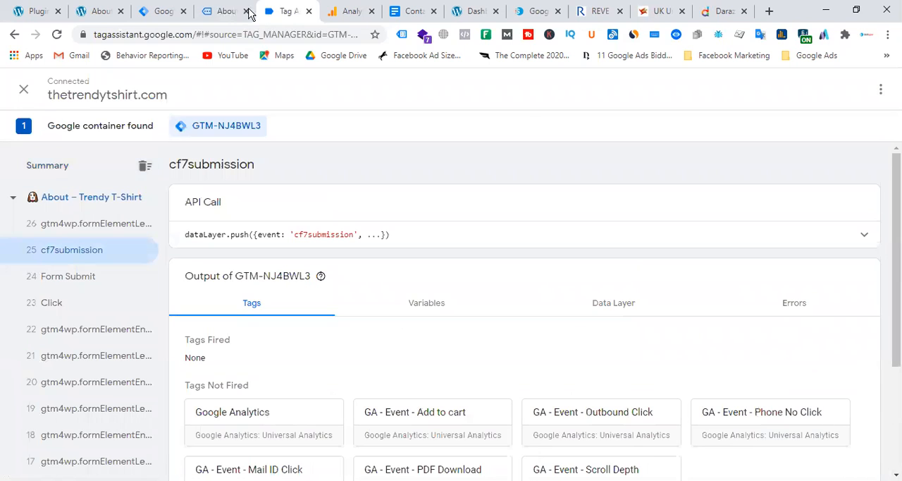
{"action": "left_click", "coordinate": [220, 11]}
{"action": "scroll", "coordinate": [403, 301], "scroll_direction": "up", "scroll_amount": 5}
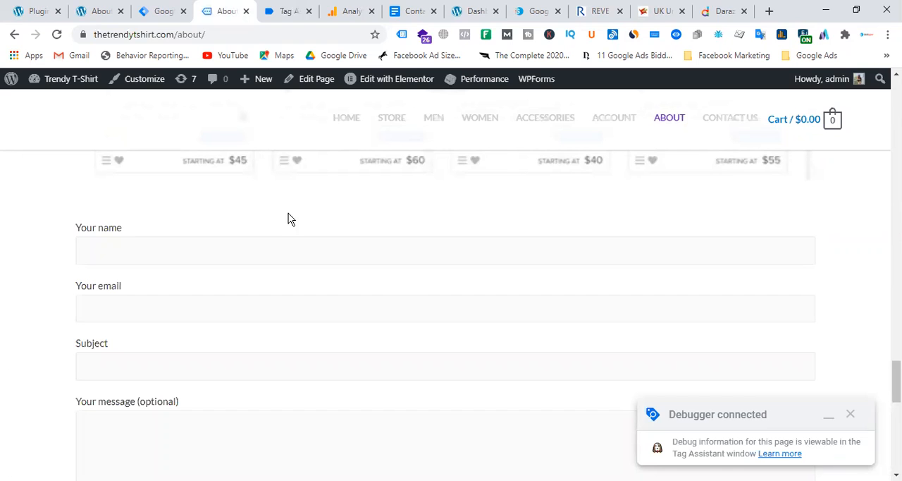
{"action": "left_click", "coordinate": [283, 11]}
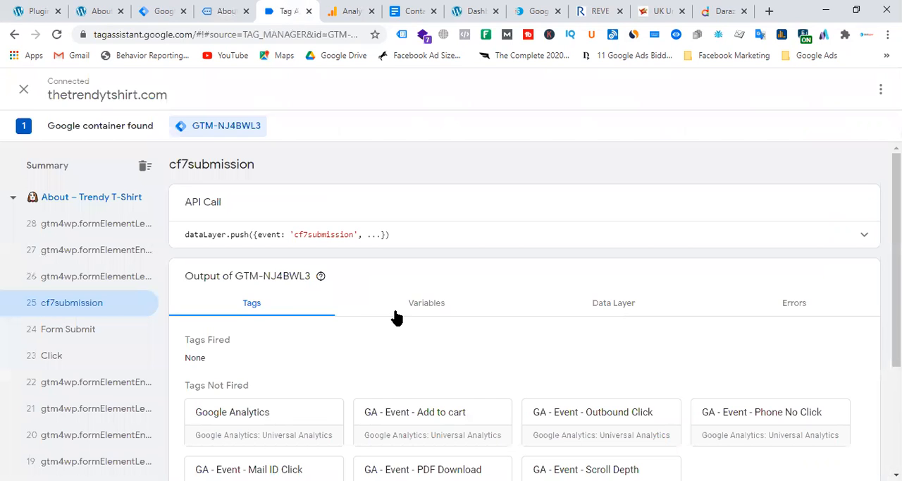
{"action": "left_click", "coordinate": [333, 11]}
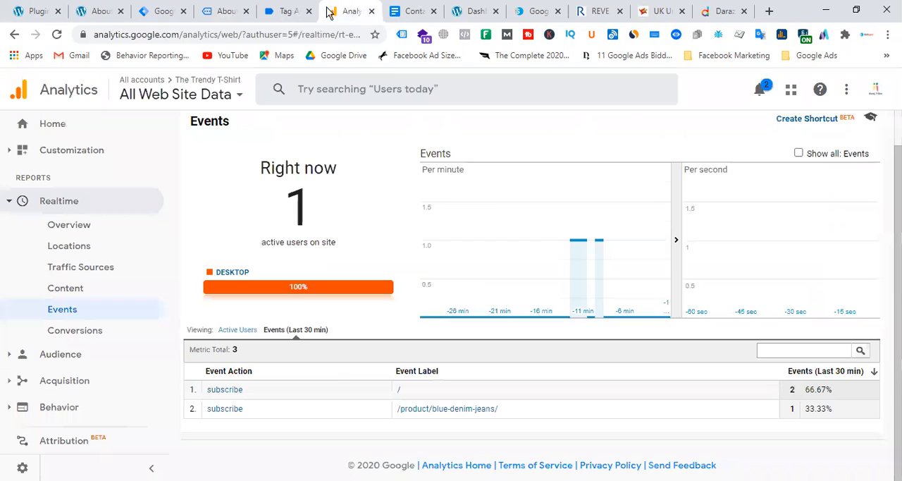
{"action": "left_click", "coordinate": [302, 11]}
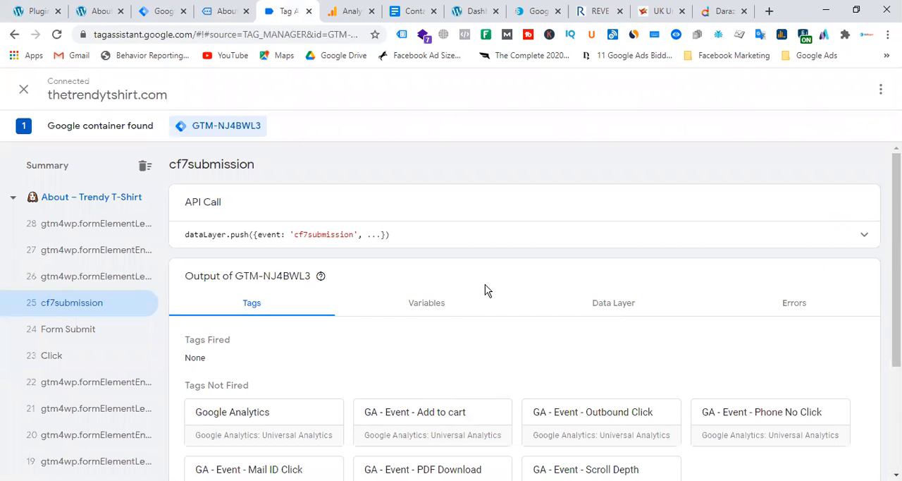
Step: Examine the variable values of the cf7submission event, from the custom event name down to the form variables
{"action": "scroll", "coordinate": [494, 282], "scroll_direction": "down", "scroll_amount": 1}
{"action": "left_click", "coordinate": [435, 243]}
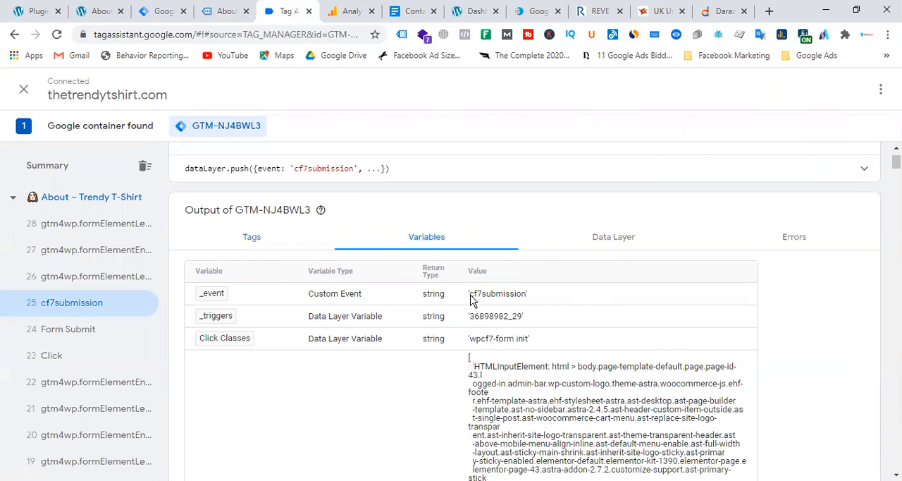
{"action": "left_click_drag", "start_coordinate": [470, 299], "coordinate": [525, 299]}
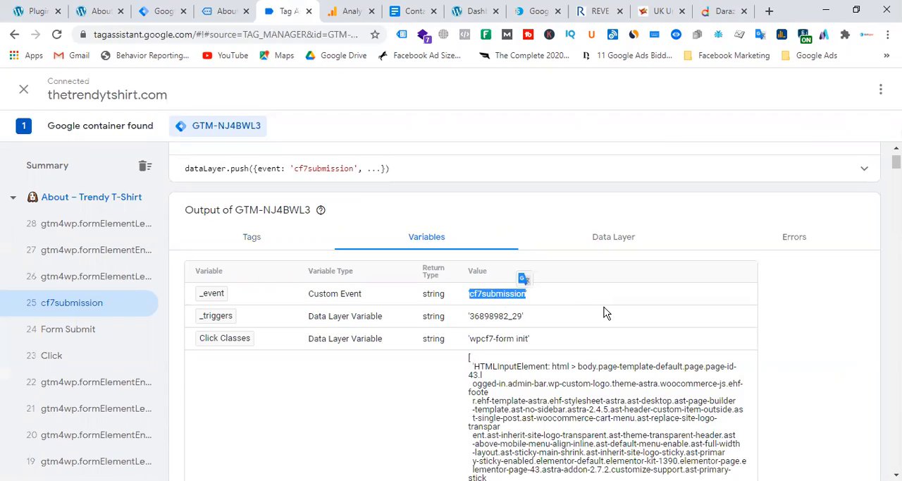
{"action": "scroll", "coordinate": [605, 313], "scroll_direction": "down", "scroll_amount": 10}
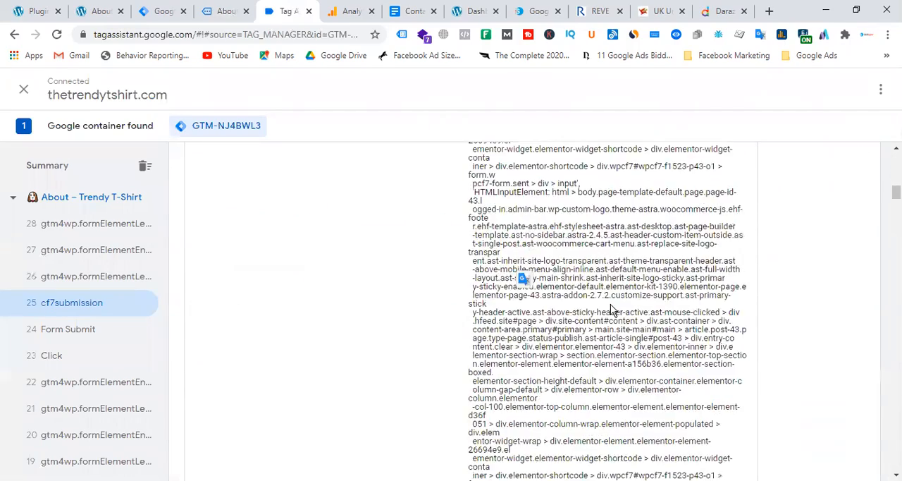
{"action": "scroll", "coordinate": [612, 308], "scroll_direction": "down", "scroll_amount": 2}
{"action": "scroll", "coordinate": [611, 308], "scroll_direction": "down", "scroll_amount": 8}
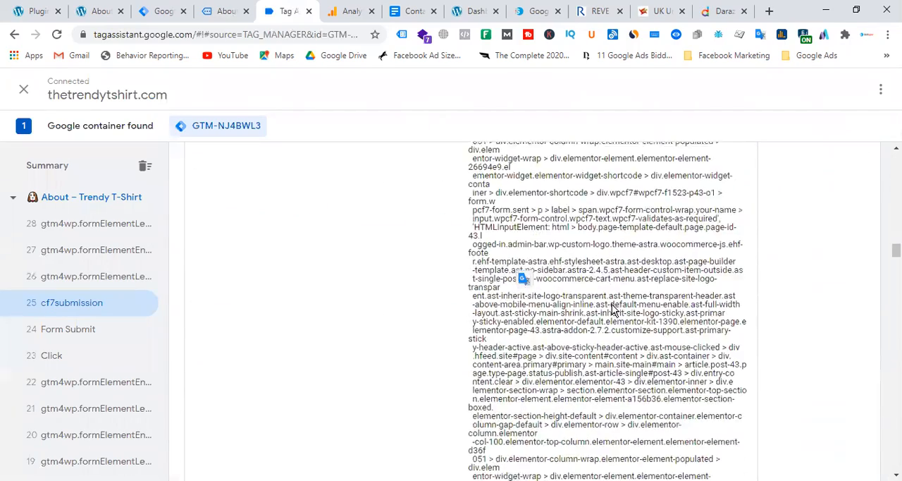
{"action": "scroll", "coordinate": [580, 340], "scroll_direction": "down", "scroll_amount": 5}
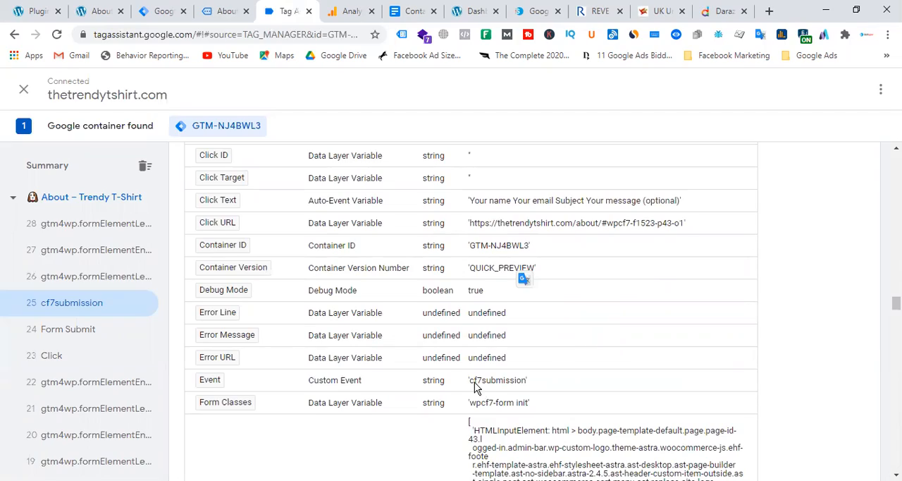
{"action": "scroll", "coordinate": [550, 367], "scroll_direction": "down", "scroll_amount": 8}
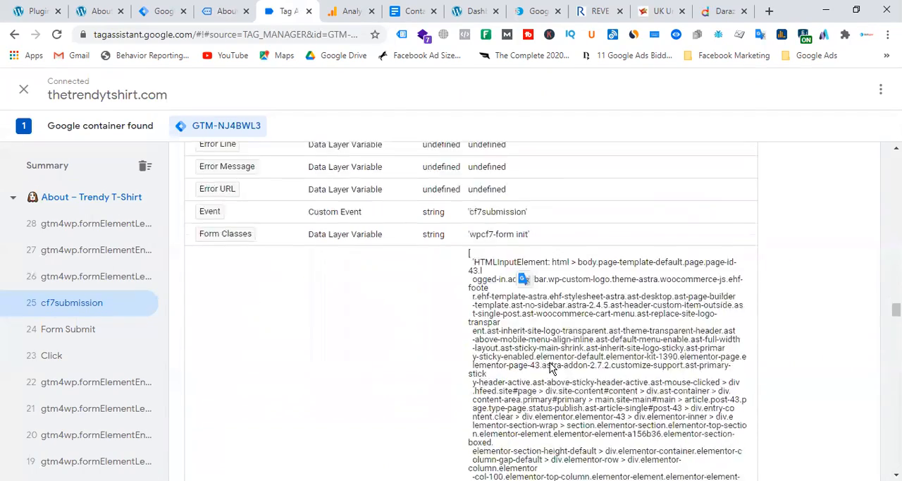
{"action": "scroll", "coordinate": [554, 363], "scroll_direction": "down", "scroll_amount": 10}
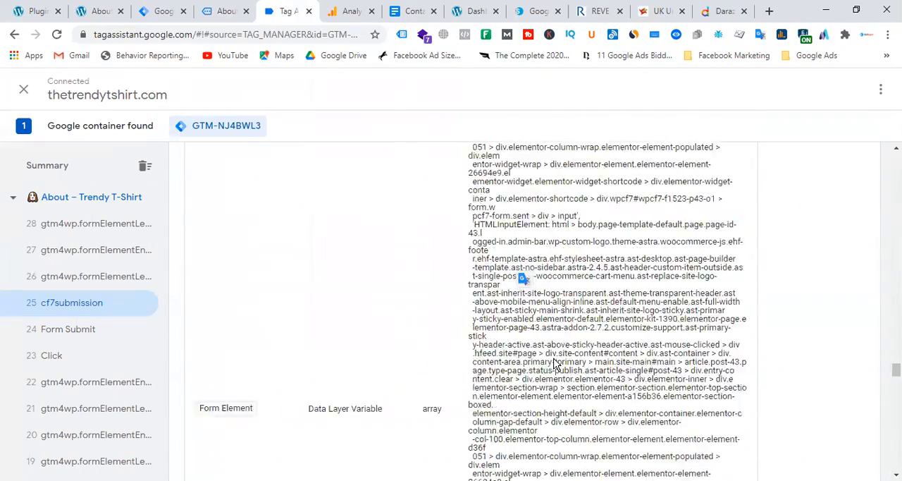
{"action": "scroll", "coordinate": [554, 363], "scroll_direction": "down", "scroll_amount": 10}
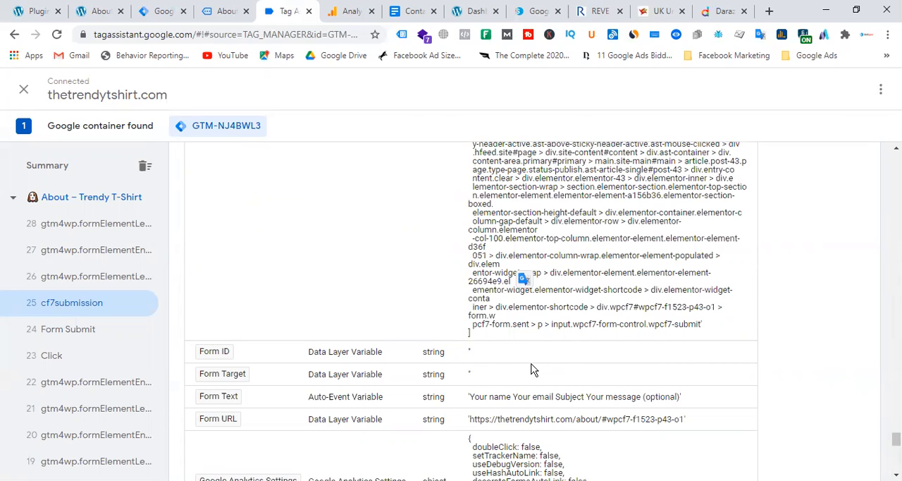
Step: Compare the form variables across the events recorded around the form submission and return to cf7submission
{"action": "left_click", "coordinate": [95, 231]}
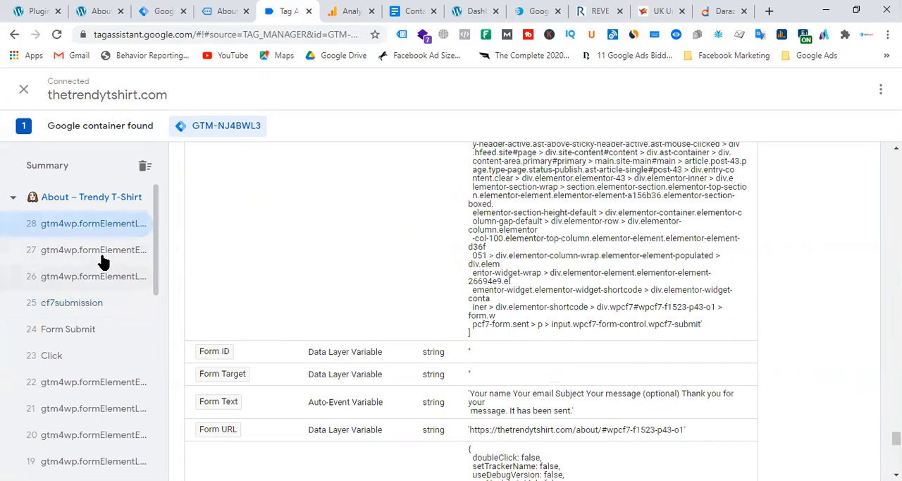
{"action": "left_click", "coordinate": [104, 259]}
{"action": "left_click", "coordinate": [105, 275]}
{"action": "left_click", "coordinate": [94, 308]}
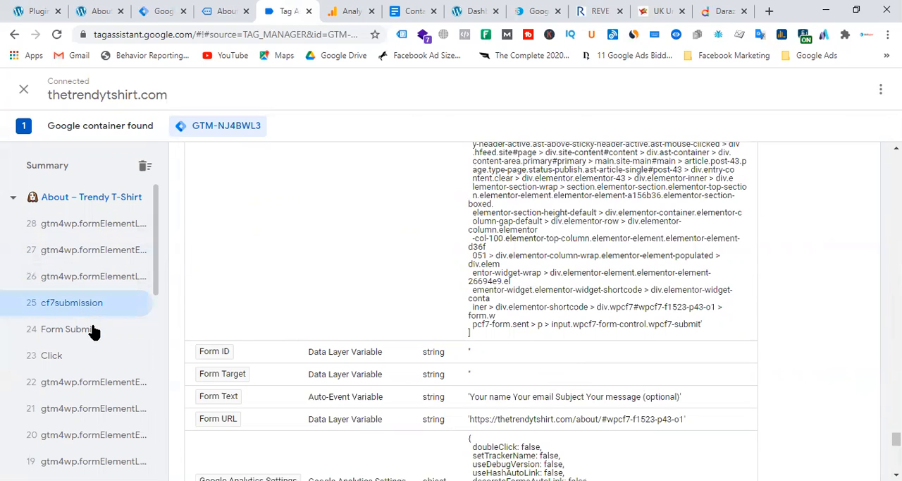
{"action": "left_click", "coordinate": [92, 332]}
{"action": "left_click", "coordinate": [83, 358]}
{"action": "left_click", "coordinate": [94, 388]}
{"action": "left_click", "coordinate": [81, 357]}
{"action": "left_click", "coordinate": [84, 328]}
{"action": "left_click", "coordinate": [85, 303]}
Step: Examine the data layer values of the cf7submission event through to the form fields and response at the end
{"action": "scroll", "coordinate": [377, 326], "scroll_direction": "up", "scroll_amount": 5}
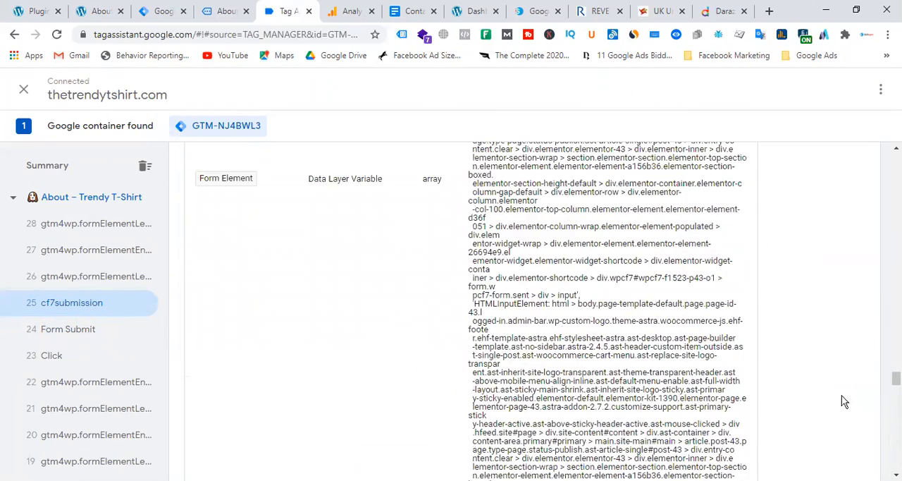
{"action": "scroll", "coordinate": [525, 310], "scroll_direction": "up", "scroll_amount": 10}
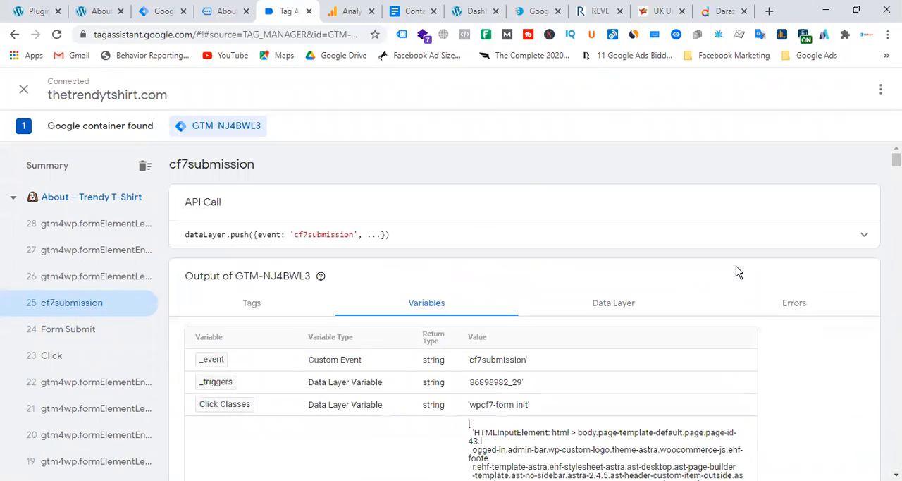
{"action": "left_click", "coordinate": [610, 304]}
{"action": "scroll", "coordinate": [328, 334], "scroll_direction": "down", "scroll_amount": 4}
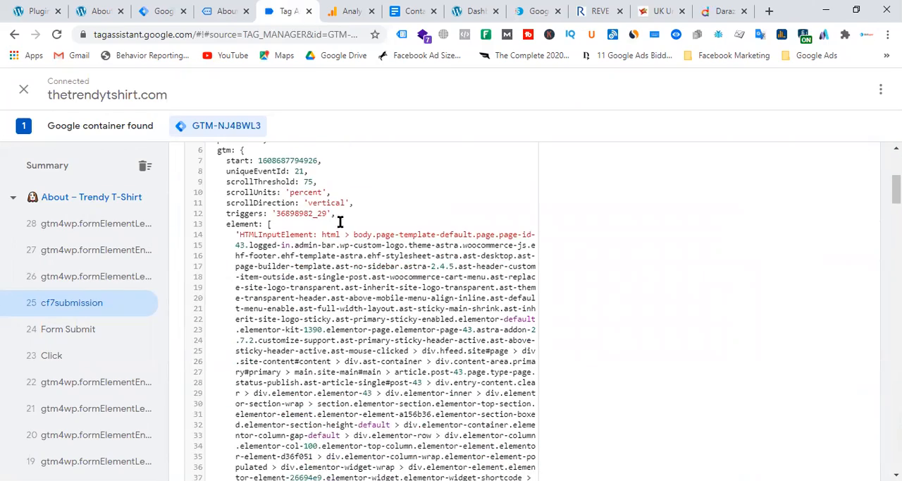
{"action": "scroll", "coordinate": [329, 259], "scroll_direction": "down", "scroll_amount": 6}
{"action": "scroll", "coordinate": [362, 269], "scroll_direction": "down", "scroll_amount": 5}
{"action": "scroll", "coordinate": [374, 268], "scroll_direction": "up", "scroll_amount": 15}
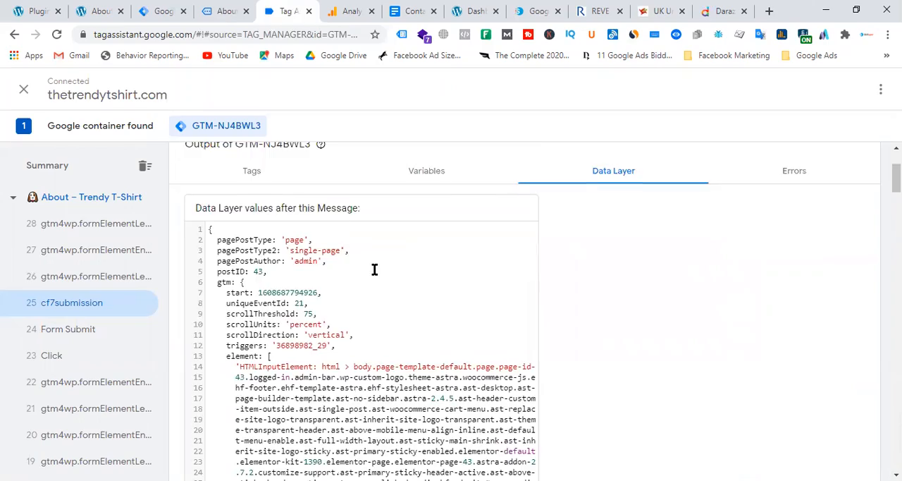
{"action": "scroll", "coordinate": [412, 310], "scroll_direction": "down", "scroll_amount": 15}
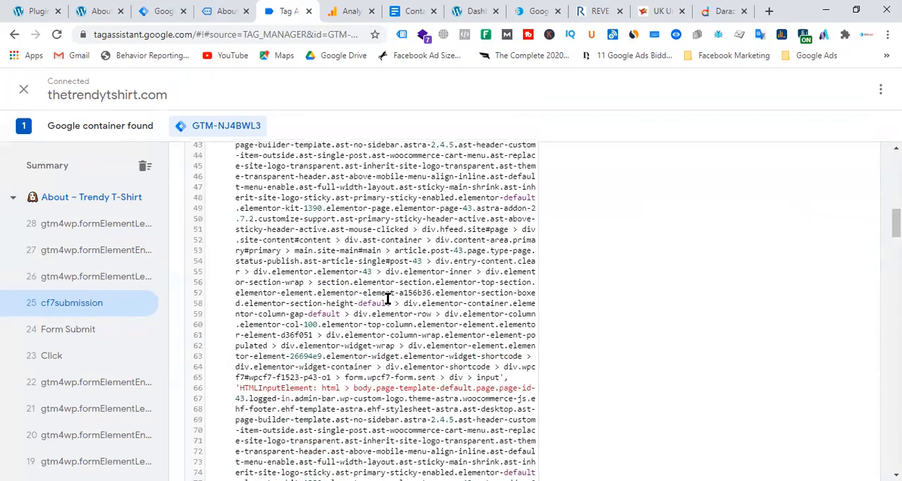
{"action": "scroll", "coordinate": [411, 290], "scroll_direction": "down", "scroll_amount": 20}
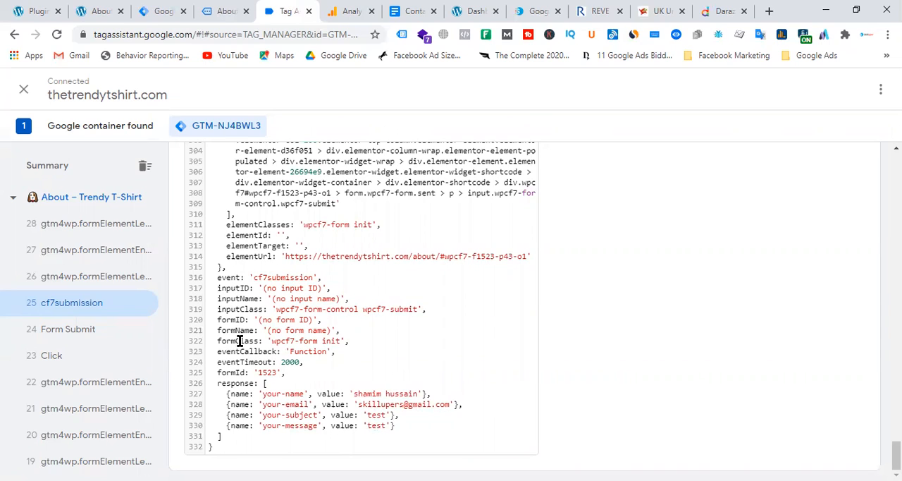
Step: Copy the key name formID from the cf7submission data layer values
{"action": "triple_click", "coordinate": [288, 320]}
{"action": "left_click", "coordinate": [299, 320]}
{"action": "double_click", "coordinate": [233, 320]}
{"action": "right_click", "coordinate": [231, 320]}
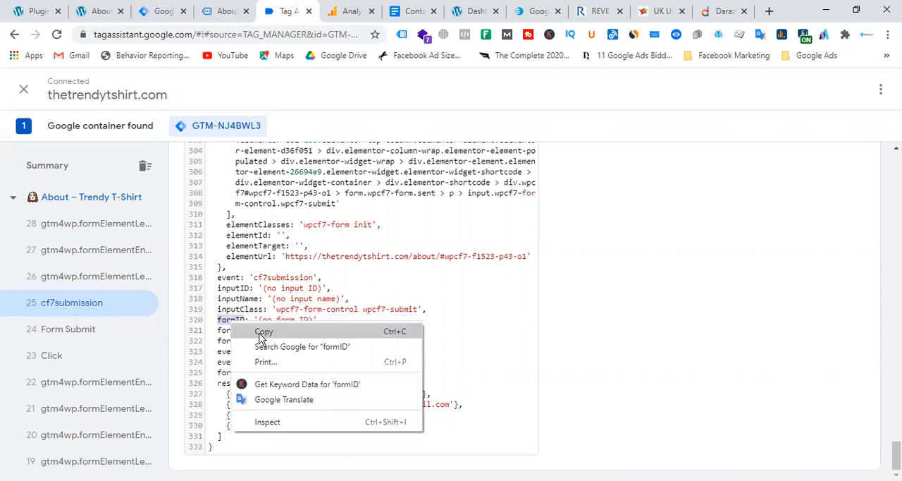
{"action": "left_click", "coordinate": [262, 332]}
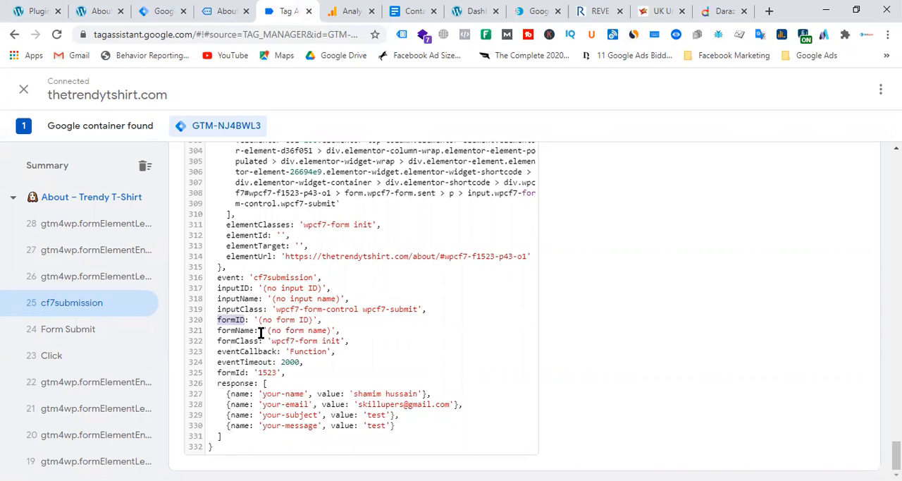
Step: Check the formID and formId entries in the data layer values and select the event name cf7submission
{"action": "left_click", "coordinate": [238, 319]}
{"action": "double_click", "coordinate": [238, 319]}
{"action": "left_click", "coordinate": [253, 319]}
{"action": "left_click", "coordinate": [231, 372]}
{"action": "double_click", "coordinate": [281, 277]}
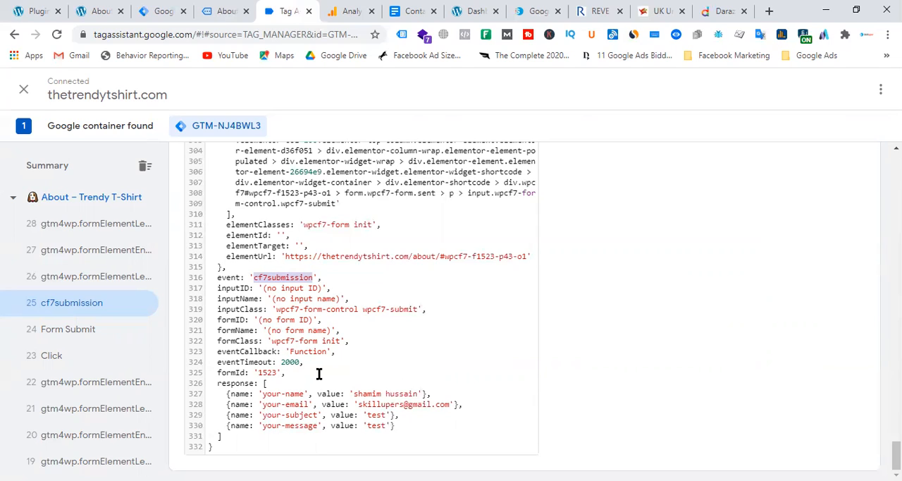
Step: Check the formId key and its value near the end of the cf7submission data layer values
{"action": "left_click", "coordinate": [265, 371]}
{"action": "double_click", "coordinate": [265, 371]}
{"action": "double_click", "coordinate": [234, 371]}
{"action": "left_click", "coordinate": [266, 372]}
{"action": "double_click", "coordinate": [266, 372]}
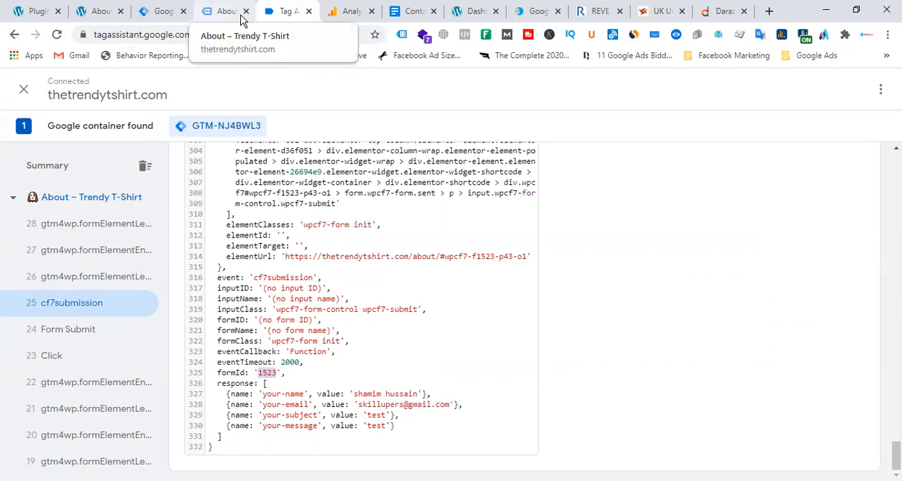
Step: Switch to the Contact form 7 tracking document and examine the formId key and its event.detail.contactFormId value in the listener script
{"action": "left_click", "coordinate": [413, 11]}
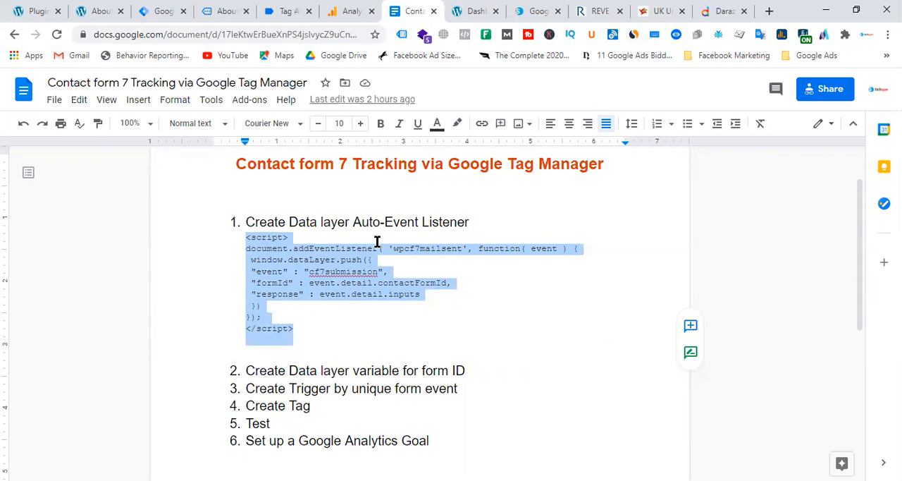
{"action": "left_click", "coordinate": [443, 298]}
{"action": "double_click", "coordinate": [274, 280]}
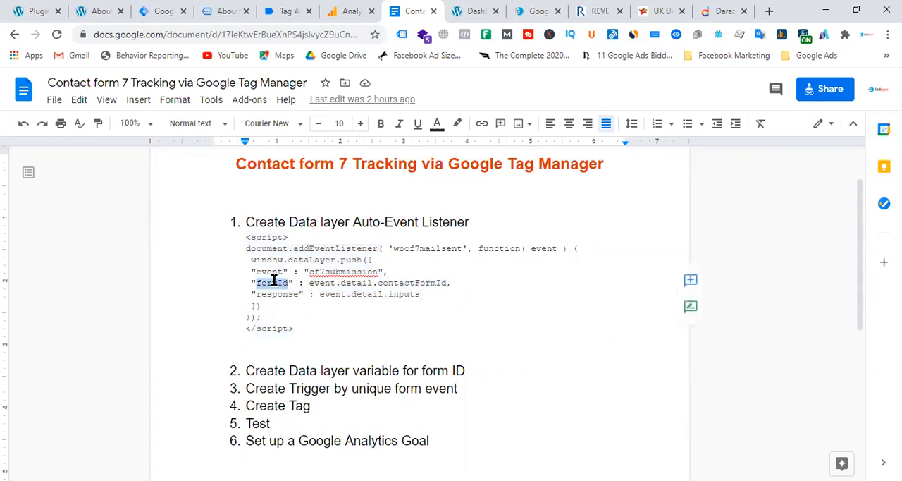
{"action": "left_click_drag", "start_coordinate": [310, 282], "coordinate": [448, 282]}
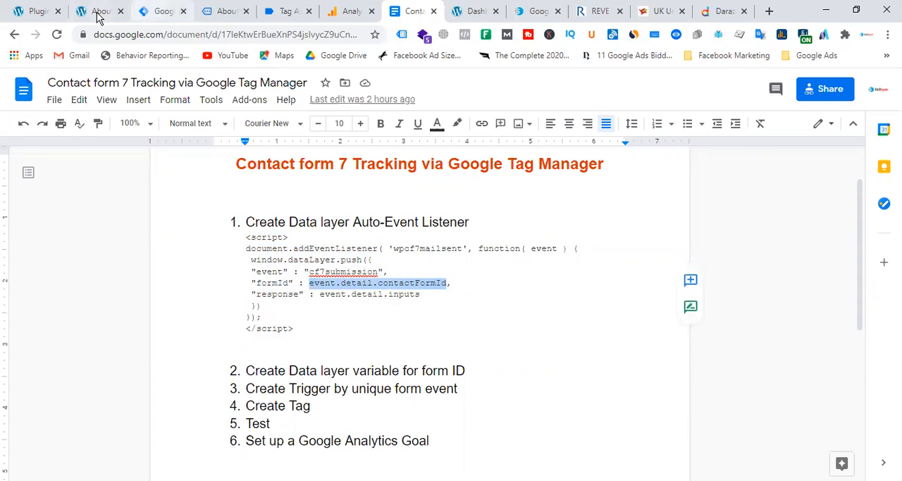
Step: Return to the Tag Assistant preview and copy the key name formId from the cf7submission data layer values
{"action": "left_click", "coordinate": [163, 11]}
{"action": "left_click", "coordinate": [222, 11]}
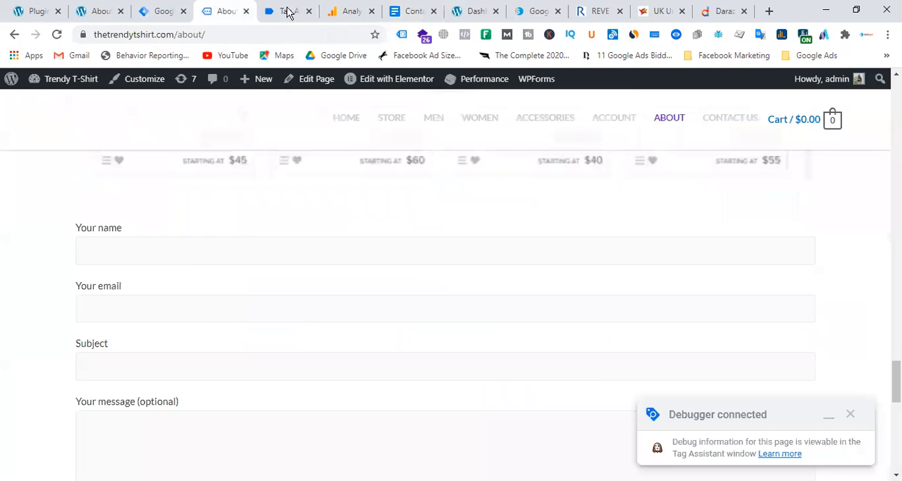
{"action": "left_click", "coordinate": [288, 11]}
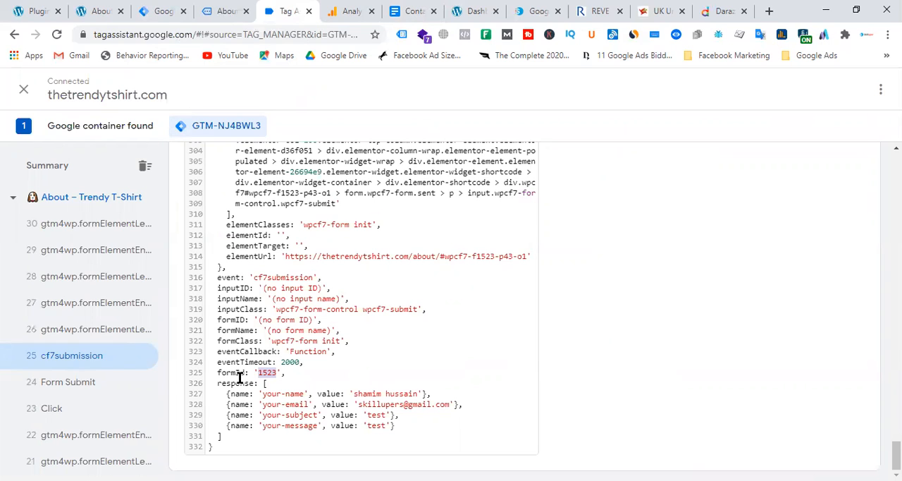
{"action": "left_click", "coordinate": [348, 389]}
{"action": "double_click", "coordinate": [268, 374]}
{"action": "double_click", "coordinate": [236, 373]}
{"action": "double_click", "coordinate": [230, 371]}
{"action": "right_click", "coordinate": [230, 371]}
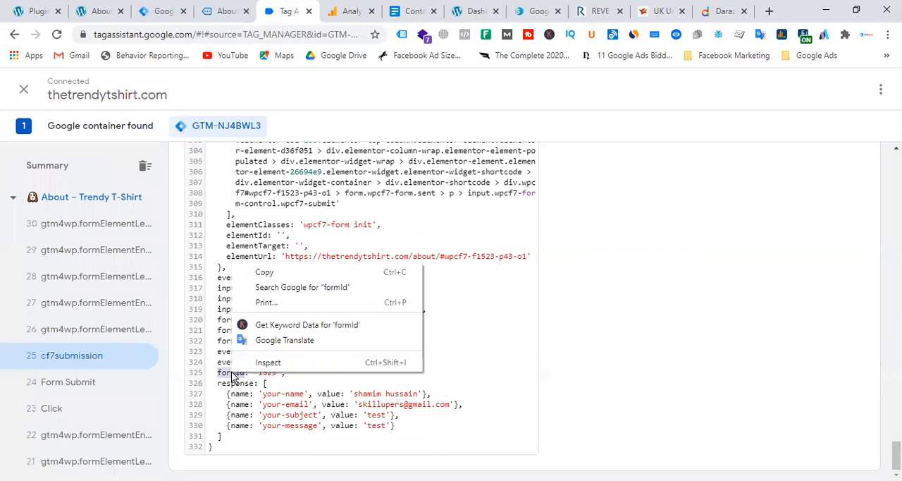
{"action": "left_click", "coordinate": [282, 271]}
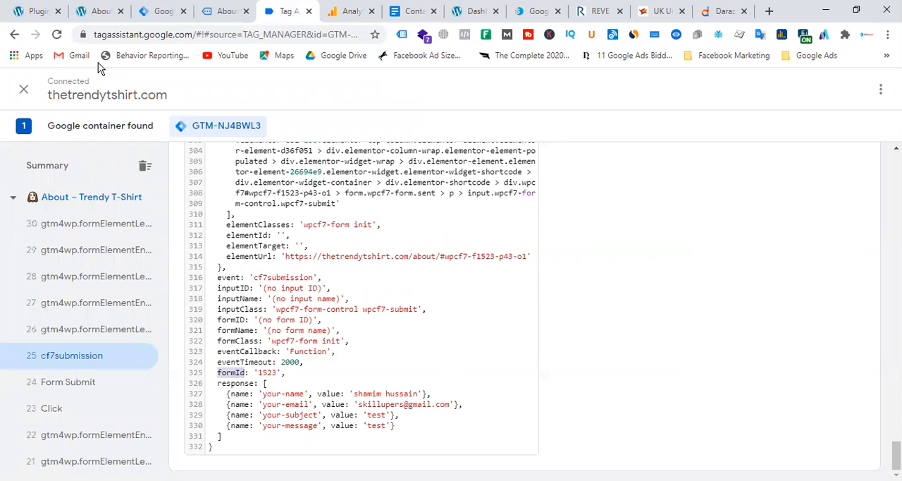
Step: Switch to Tag Manager and start a new user-defined variable
{"action": "left_click", "coordinate": [158, 11]}
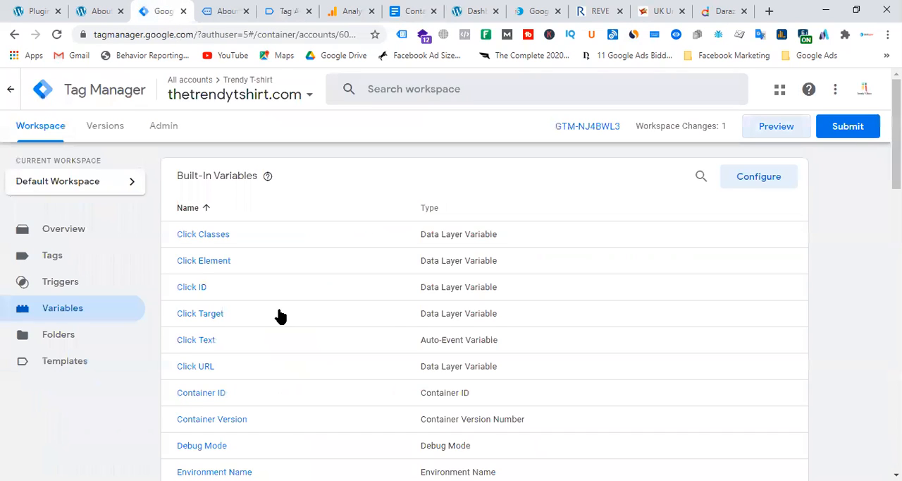
{"action": "left_click", "coordinate": [763, 177]}
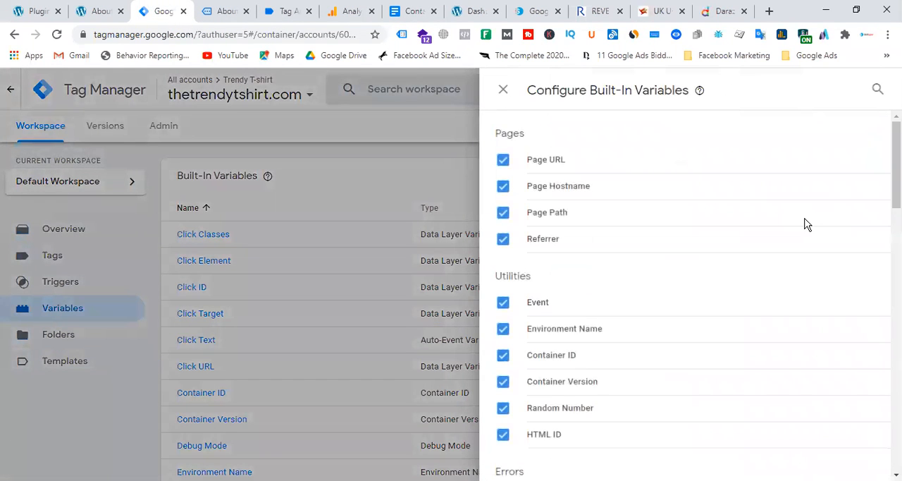
{"action": "key", "text": "Escape"}
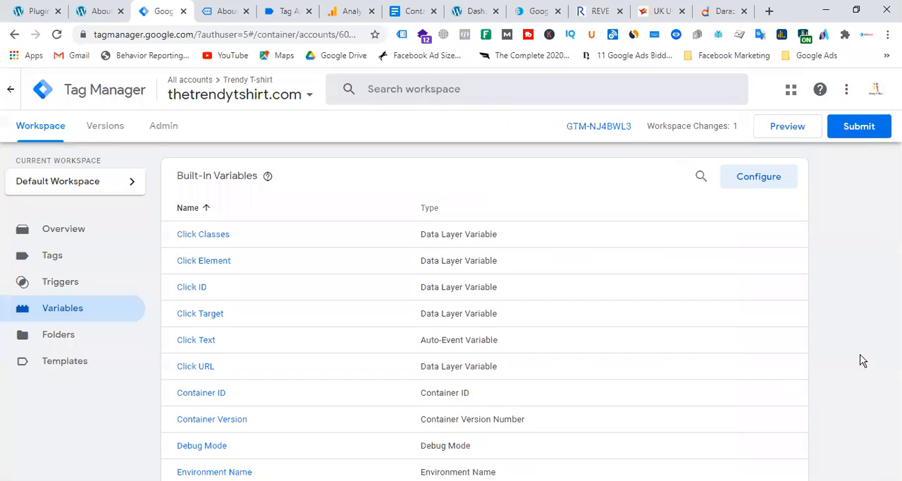
{"action": "scroll", "coordinate": [644, 350], "scroll_direction": "down", "scroll_amount": 8}
{"action": "scroll", "coordinate": [682, 336], "scroll_direction": "down", "scroll_amount": 3}
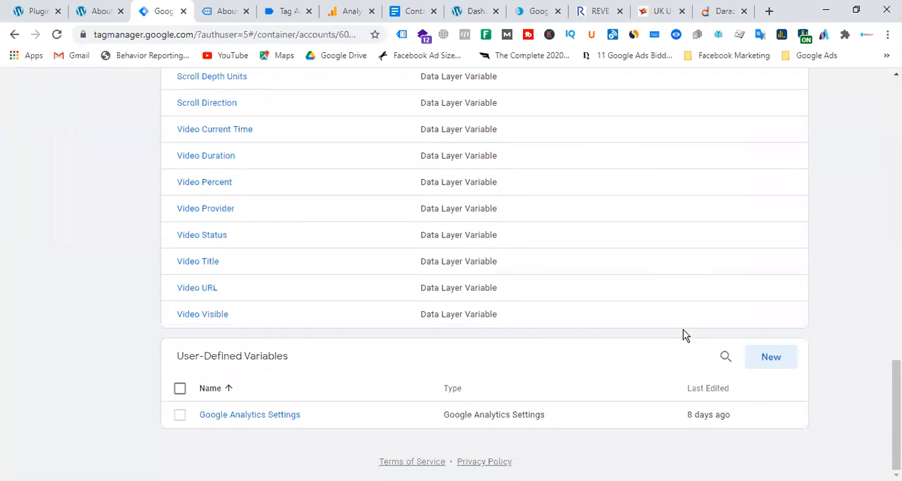
{"action": "left_click", "coordinate": [771, 365]}
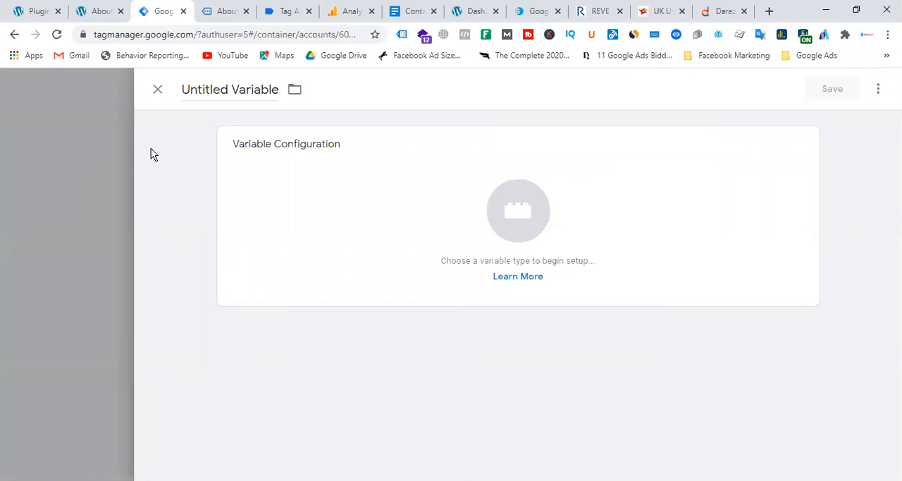
Step: Name the new variable "dlv - c7fromid"
{"action": "left_click", "coordinate": [218, 91]}
{"action": "triple_click", "coordinate": [218, 91]}
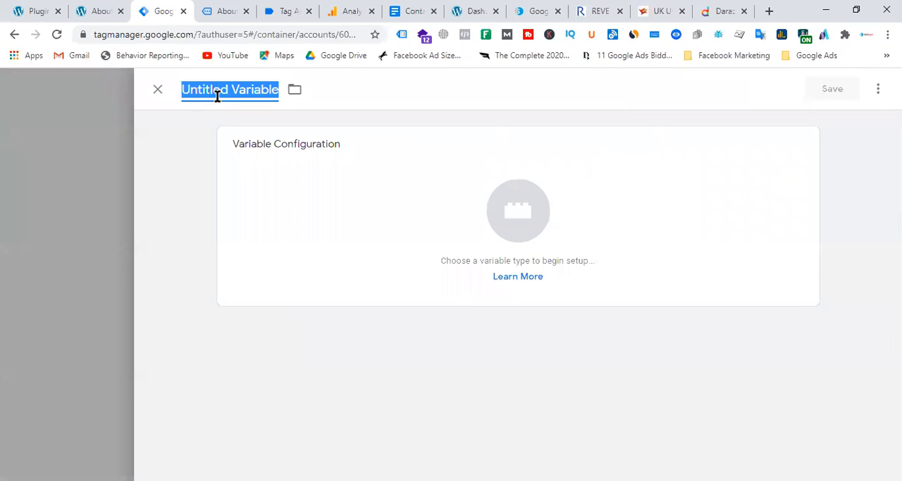
{"action": "type", "text": "c7"}
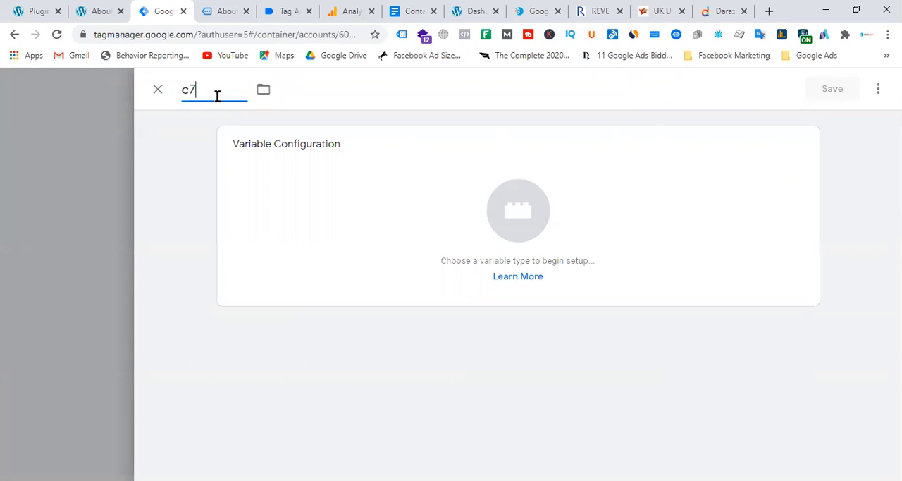
{"action": "key", "text": "BackSpace"}
{"action": "key", "text": "BackSpace"}
{"action": "type", "text": "dlv - c7fromid"}
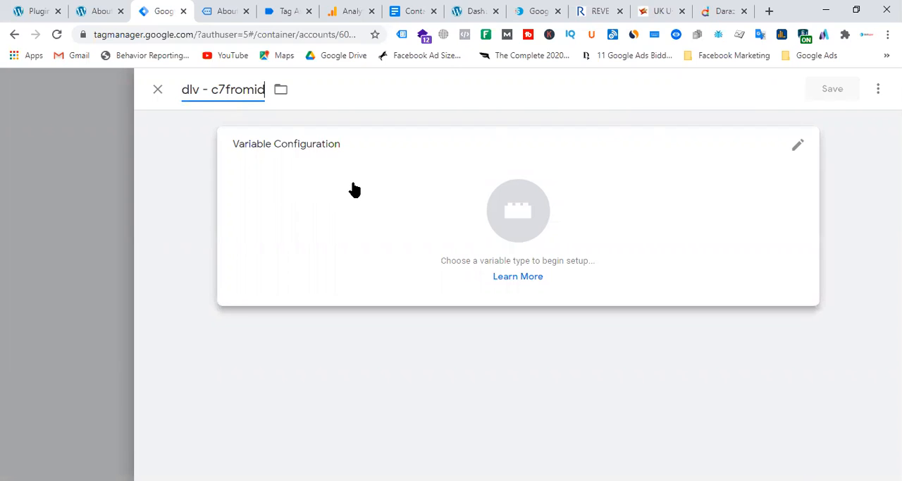
Step: Make it a Data Layer Variable reading the copied key formId, and save the variable
{"action": "left_click", "coordinate": [545, 217]}
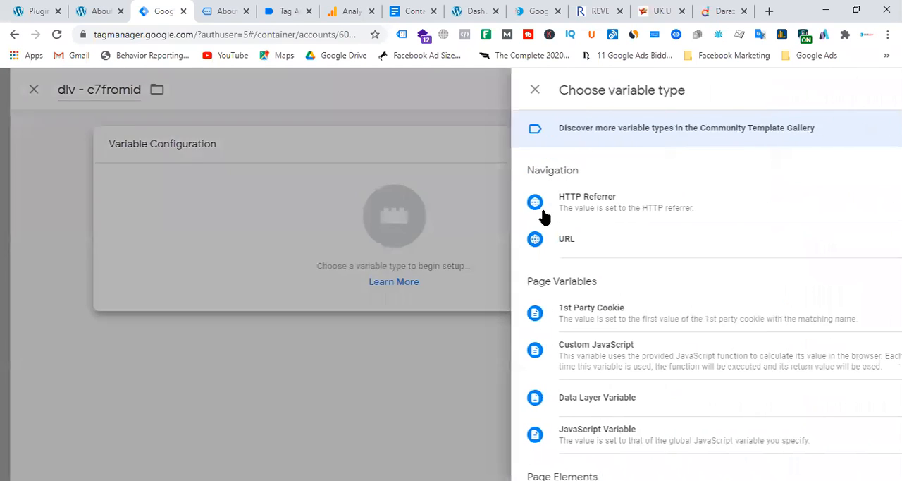
{"action": "scroll", "coordinate": [688, 305], "scroll_direction": "down", "scroll_amount": 3}
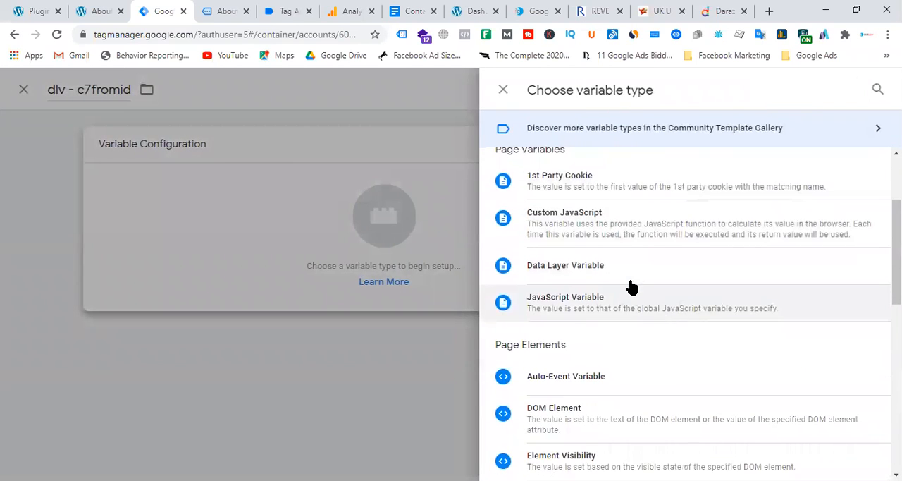
{"action": "left_click", "coordinate": [631, 281]}
{"action": "left_click", "coordinate": [289, 275]}
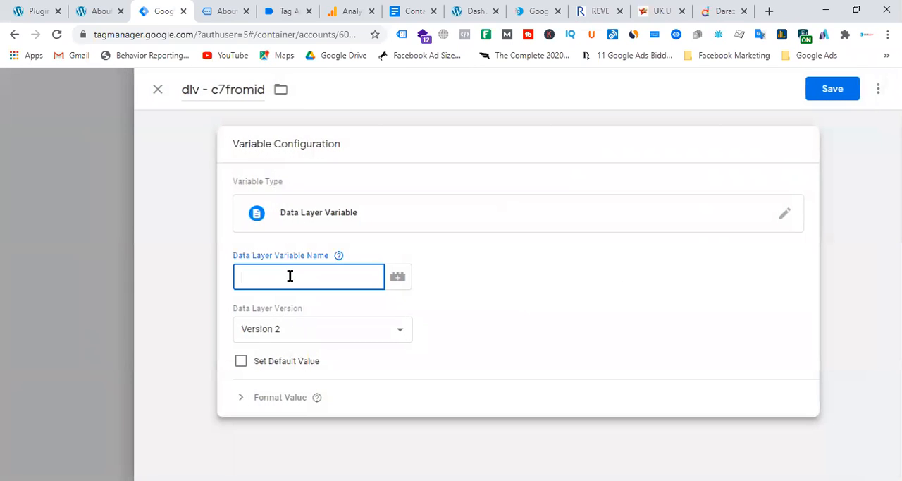
{"action": "key", "text": "ctrl+v"}
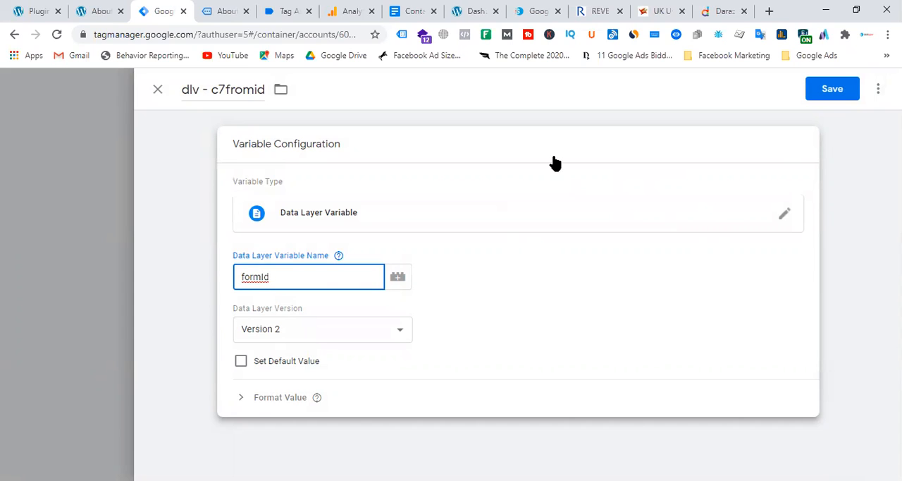
{"action": "left_click", "coordinate": [848, 87]}
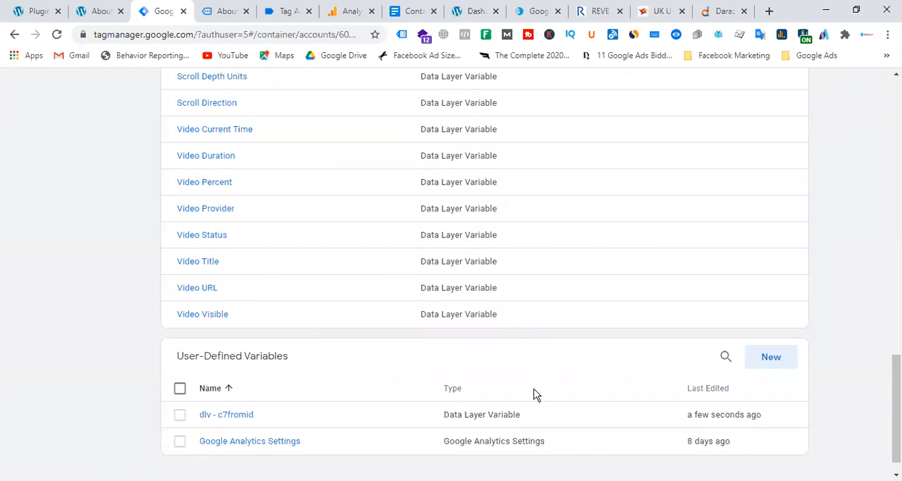
Step: Review the setup steps in the tracking document up to creating the trigger, and check the event name cf7submission in the script
{"action": "scroll", "coordinate": [578, 304], "scroll_direction": "up", "scroll_amount": 15}
{"action": "scroll", "coordinate": [578, 303], "scroll_direction": "up", "scroll_amount": 1}
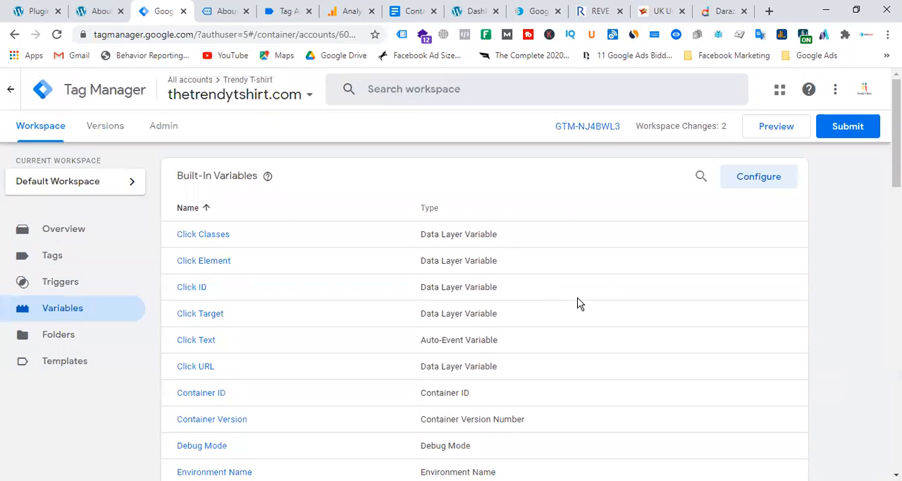
{"action": "left_click", "coordinate": [412, 11]}
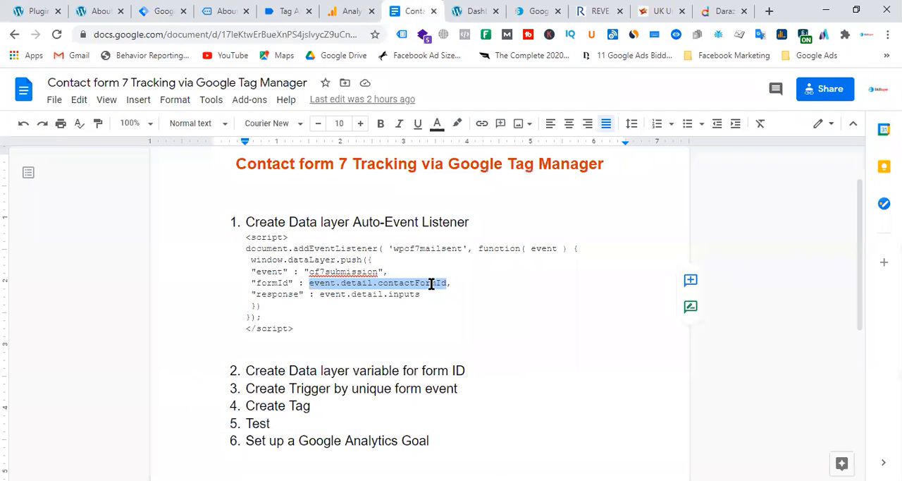
{"action": "left_click", "coordinate": [505, 308]}
{"action": "left_click_drag", "start_coordinate": [303, 327], "coordinate": [245, 223]}
{"action": "left_click_drag", "start_coordinate": [469, 370], "coordinate": [218, 370]}
{"action": "left_click_drag", "start_coordinate": [462, 388], "coordinate": [238, 388]}
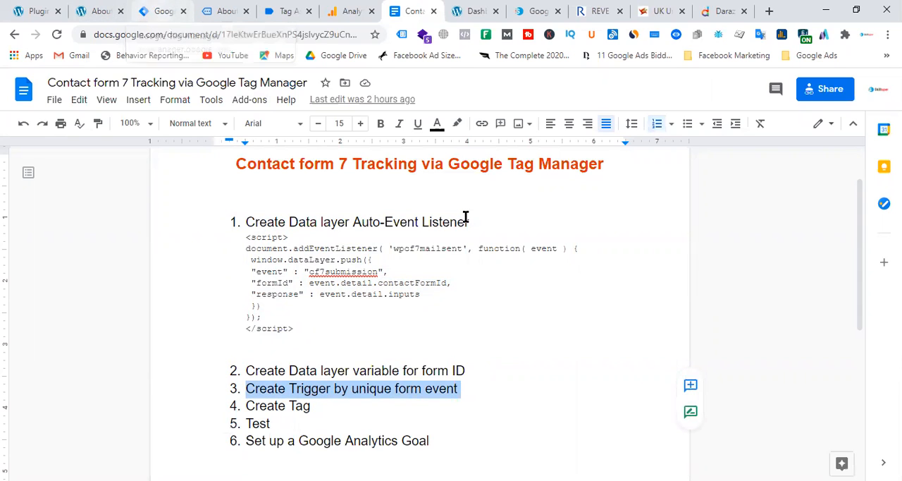
{"action": "double_click", "coordinate": [341, 272]}
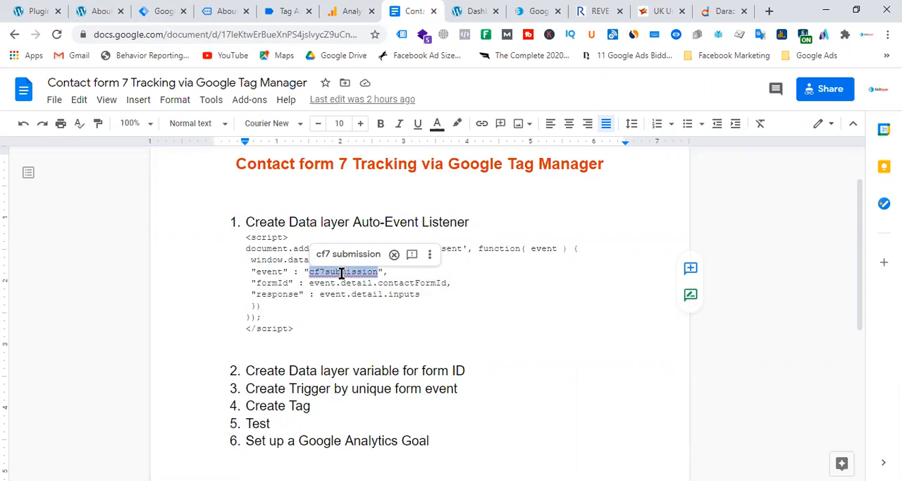
Step: Switch back to Tag Manager and open the container's triggers
{"action": "left_click", "coordinate": [161, 12]}
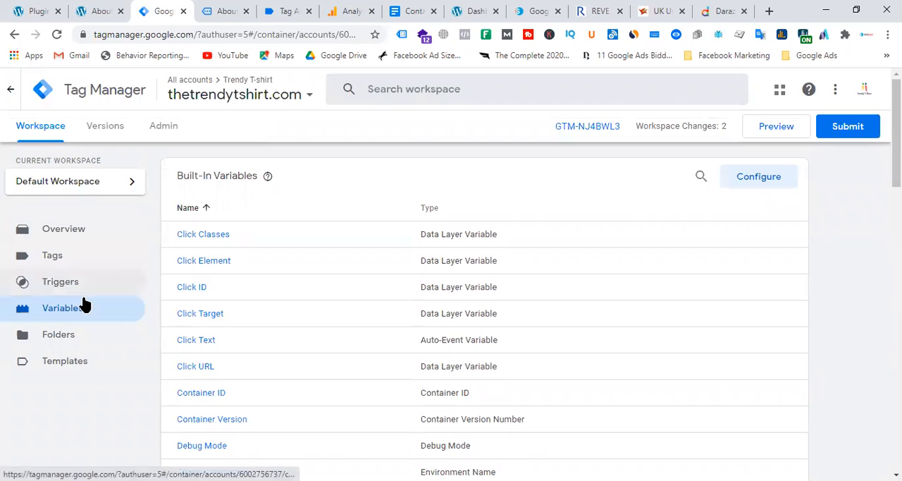
{"action": "left_click", "coordinate": [67, 286]}
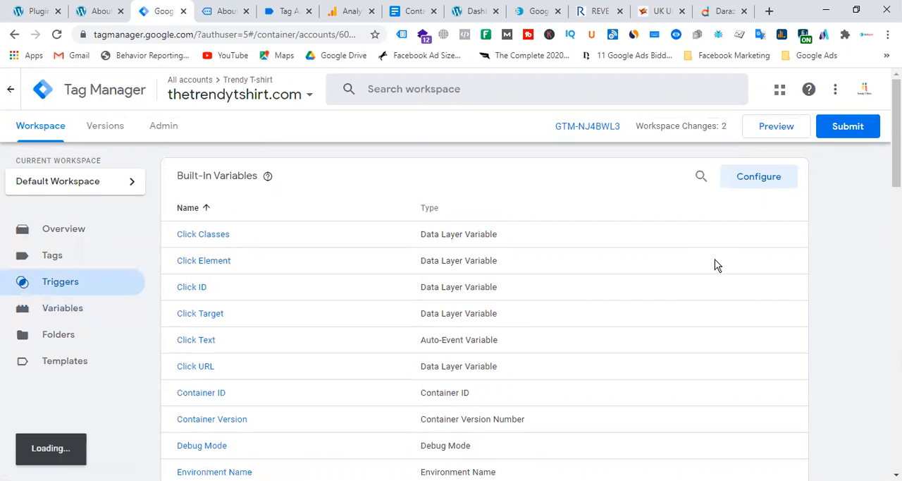
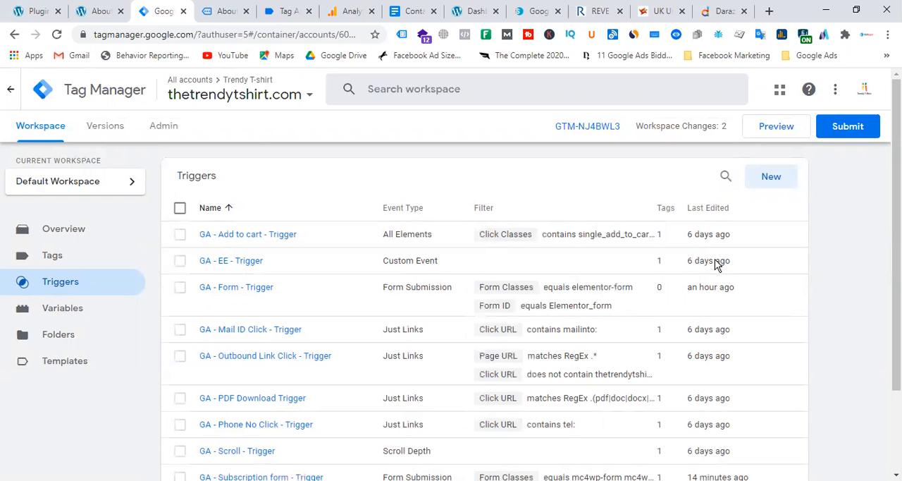
Step: Create a new trigger and name it "GA - c7form - trigger"
{"action": "left_click", "coordinate": [772, 182]}
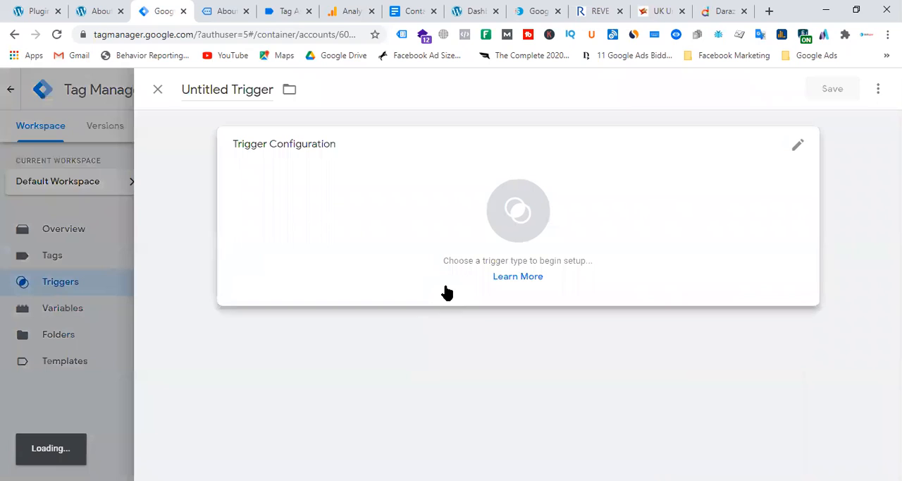
{"action": "left_click", "coordinate": [246, 96]}
{"action": "key", "text": "ctrl+a"}
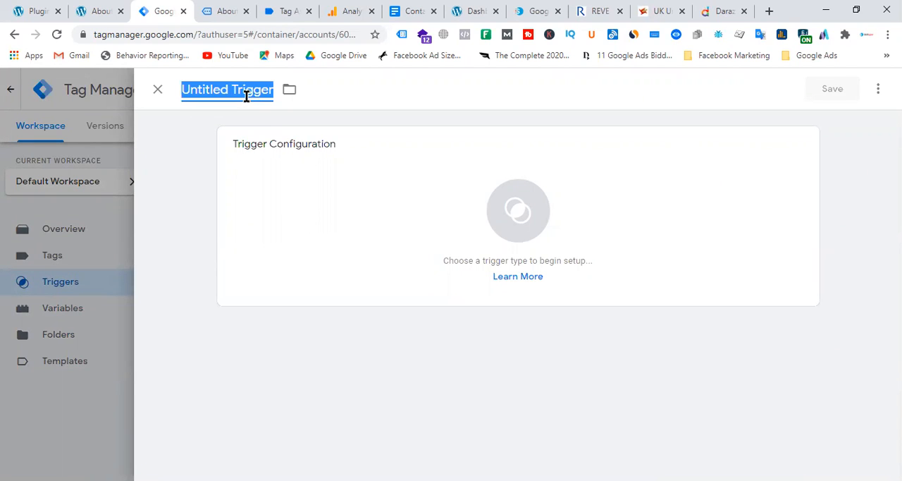
{"action": "type", "text": "C"}
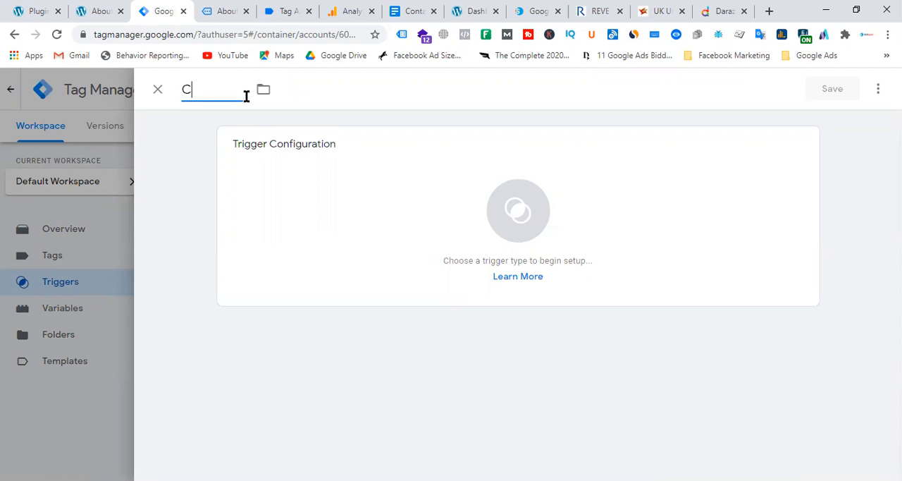
{"action": "key", "text": "BackSpace"}
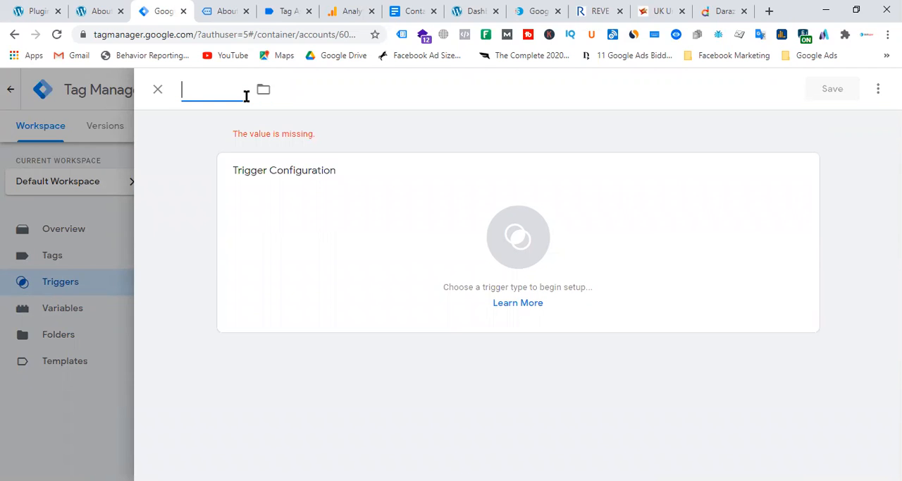
{"action": "type", "text": "c7"}
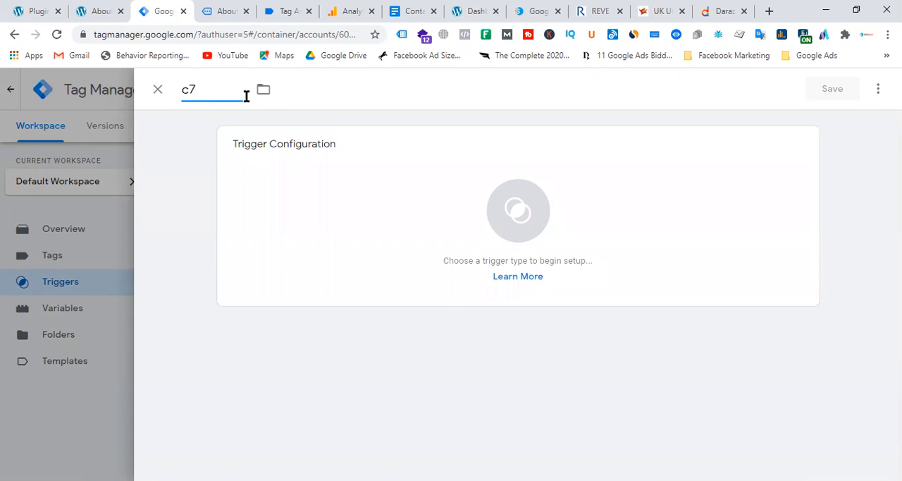
{"action": "type", "text": "form - trigget"}
{"action": "key", "text": "BackSpace"}
{"action": "type", "text": "r"}
{"action": "left_click", "coordinate": [182, 90]}
{"action": "type", "text": "GA -"}
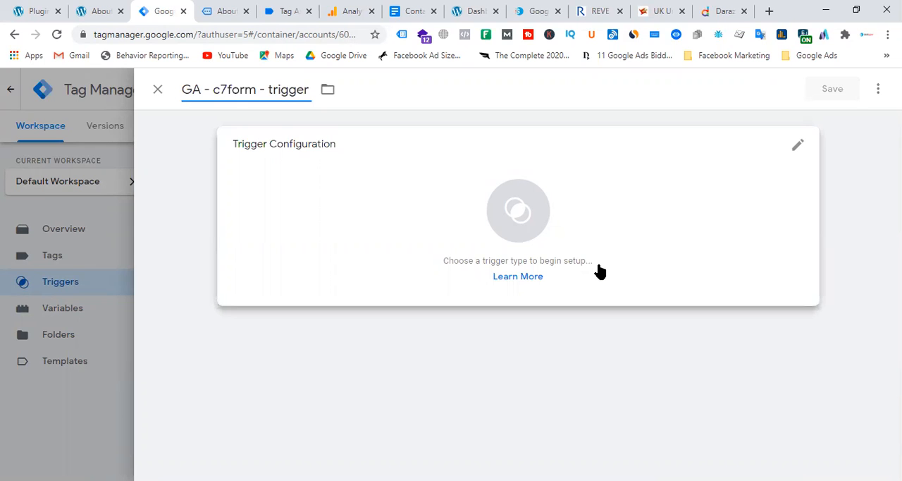
Step: Set the trigger type to Custom Event
{"action": "left_click", "coordinate": [533, 241]}
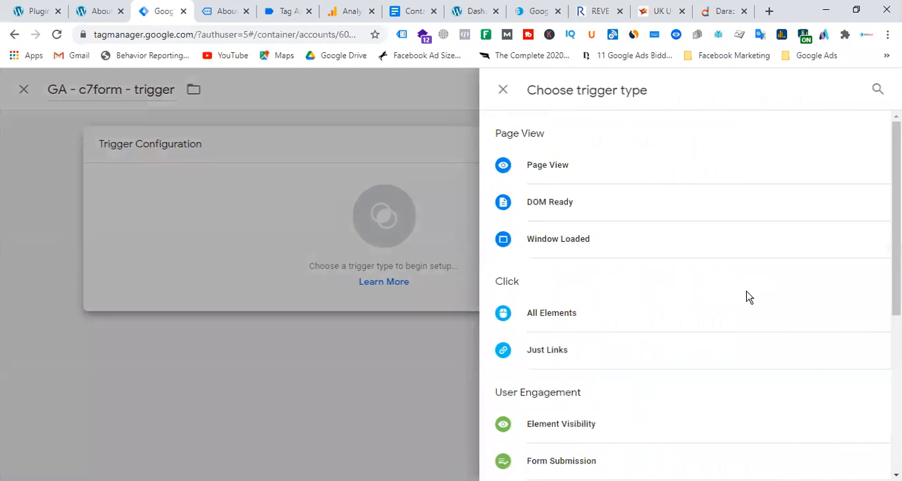
{"action": "scroll", "coordinate": [737, 307], "scroll_direction": "down", "scroll_amount": 4}
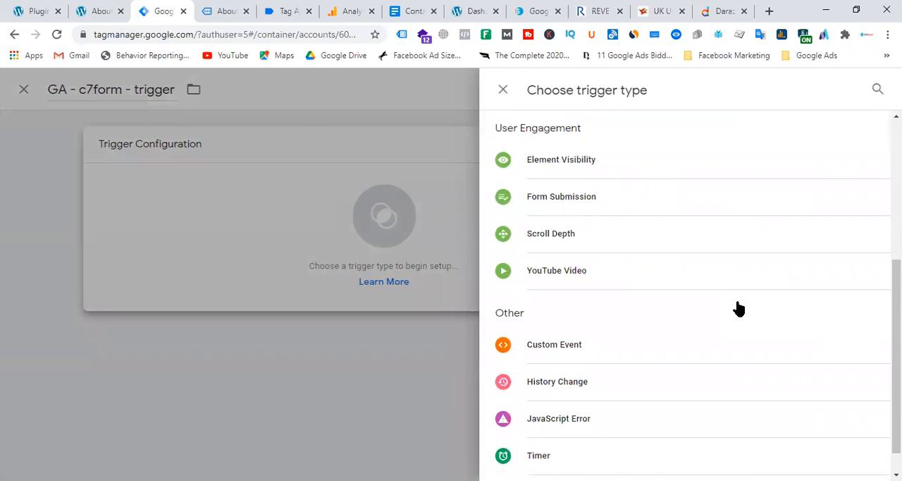
{"action": "left_click", "coordinate": [623, 351]}
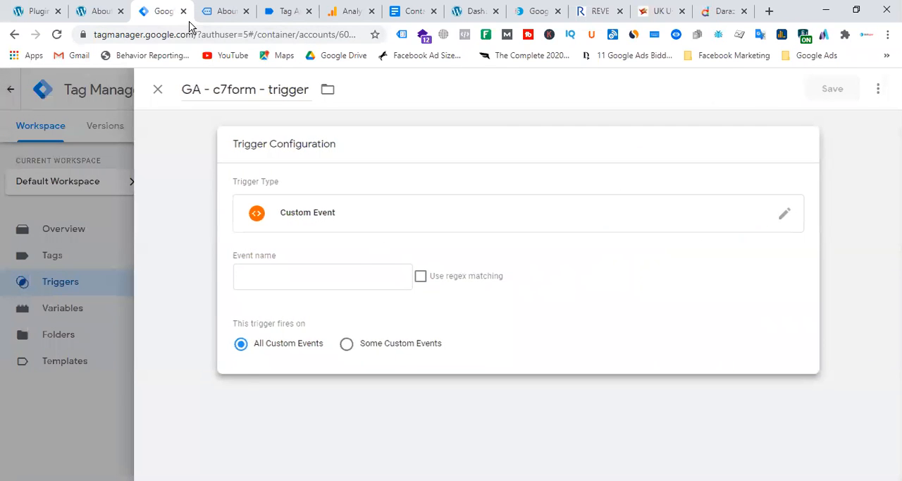
Step: Copy the event name cf7submission from the Tag Assistant data layer, use it as the trigger's event name, and save the trigger
{"action": "left_click", "coordinate": [288, 12]}
{"action": "double_click", "coordinate": [272, 277]}
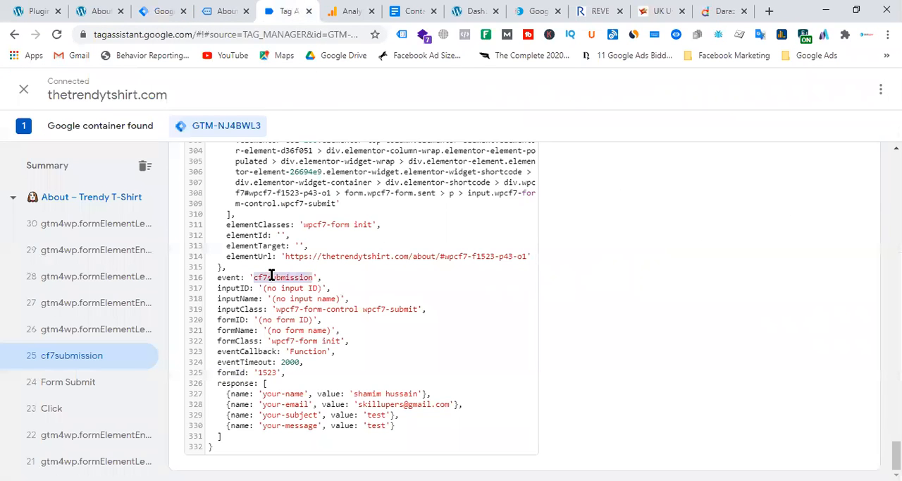
{"action": "right_click", "coordinate": [273, 279]}
{"action": "left_click", "coordinate": [305, 286]}
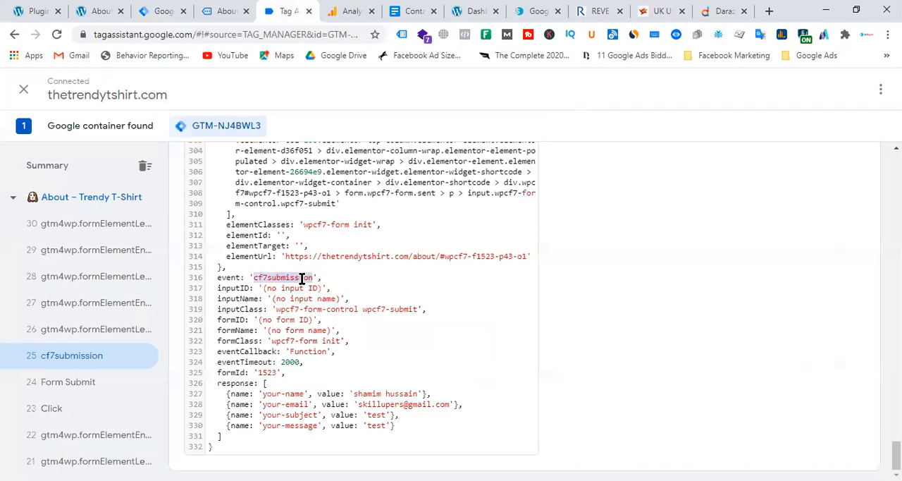
{"action": "left_click", "coordinate": [212, 11]}
{"action": "left_click", "coordinate": [162, 10]}
{"action": "left_click", "coordinate": [326, 279]}
{"action": "key", "text": "ctrl+v"}
{"action": "left_click", "coordinate": [853, 89]}
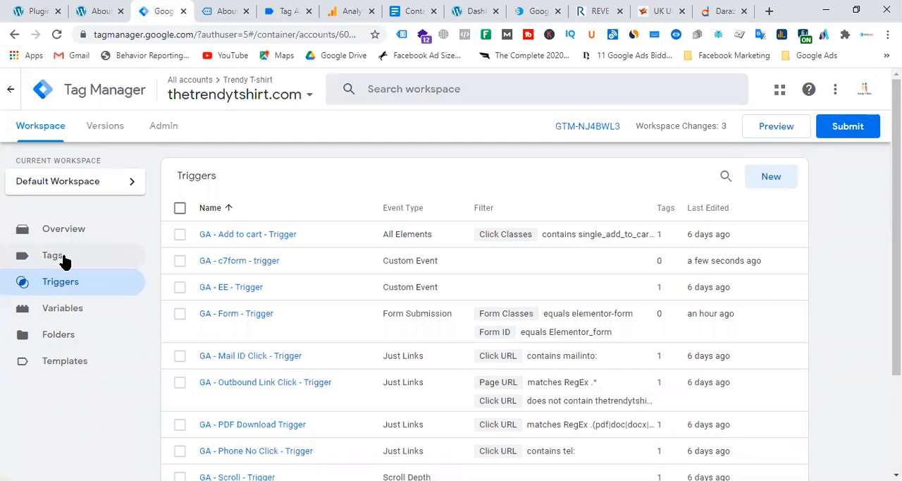
Step: Create a new tag in the container and name it "GA - Contact form 7"
{"action": "left_click", "coordinate": [63, 261]}
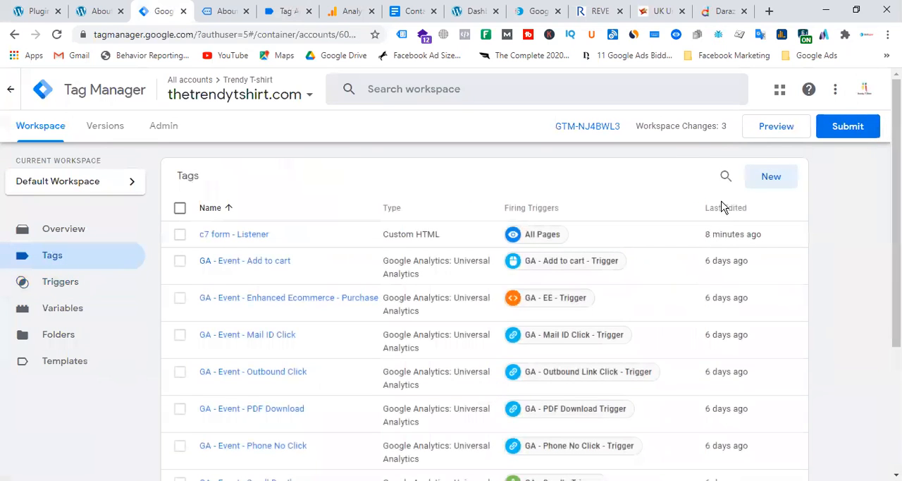
{"action": "left_click", "coordinate": [772, 178]}
{"action": "left_click", "coordinate": [236, 92]}
{"action": "key", "text": "ctrl+a"}
{"action": "type", "text": "GA "}
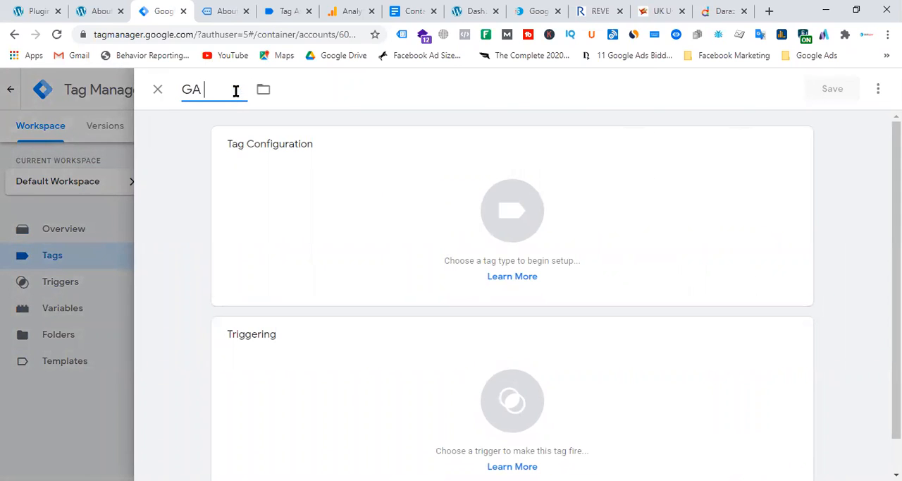
{"action": "type", "text": "- Contact form 9"}
{"action": "key", "text": "BackSpace"}
{"action": "type", "text": "7"}
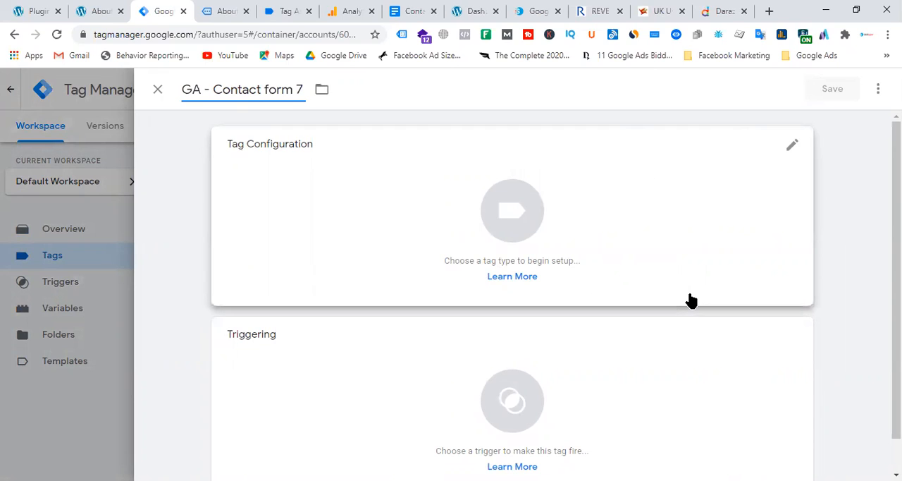
{"action": "type", "text": " - Subm"}
{"action": "key", "text": "BackSpace"}
{"action": "type", "text": "bmission"}
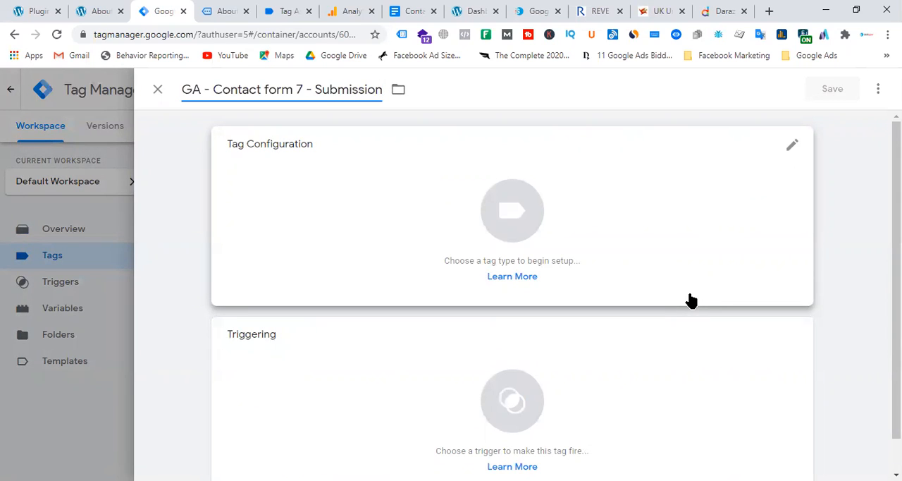
{"action": "key", "text": "BackSpace"}
{"action": "key", "text": "BackSpace"}
{"action": "key", "text": "BackSpace"}
{"action": "key", "text": "BackSpace"}
{"action": "key", "text": "BackSpace"}
{"action": "key", "text": "BackSpace"}
{"action": "key", "text": "BackSpace"}
{"action": "key", "text": "BackSpace"}
{"action": "key", "text": "BackSpace"}
{"action": "key", "text": "BackSpace"}
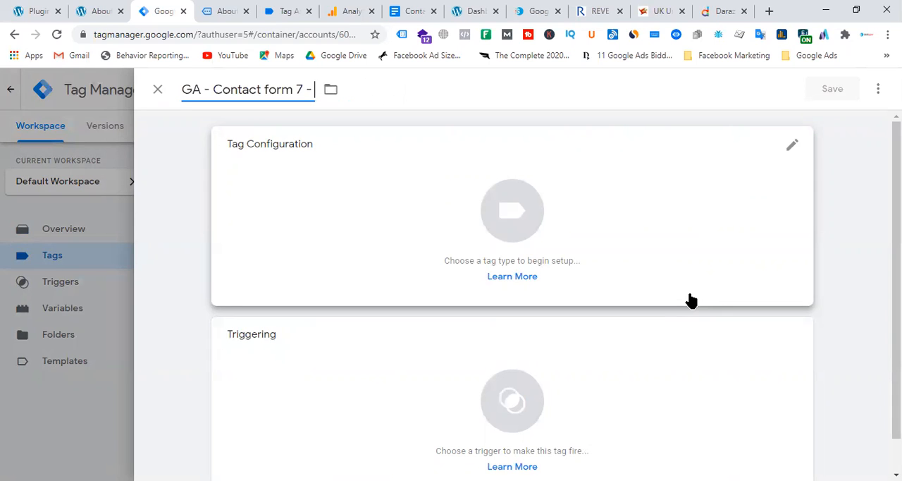
{"action": "key", "text": "BackSpace"}
{"action": "key", "text": "BackSpace"}
{"action": "key", "text": "BackSpace"}
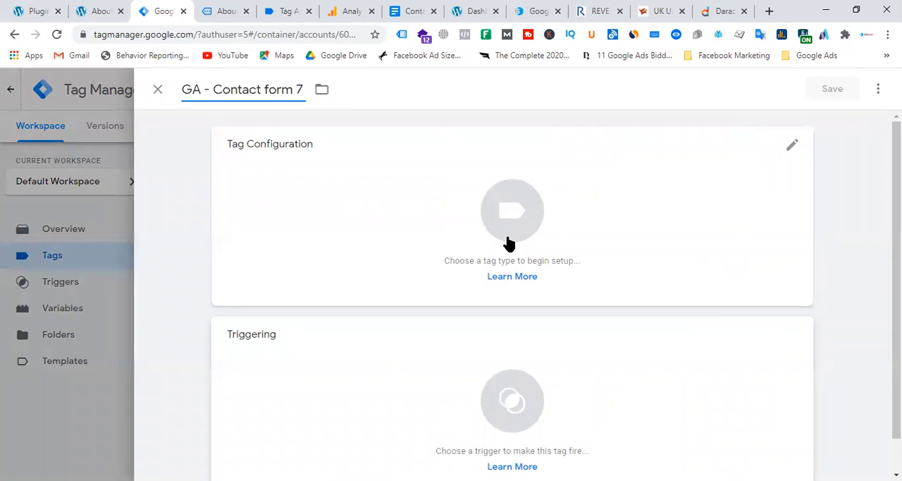
Step: Make it a Google Analytics: Universal Analytics tag with the track type Event
{"action": "left_click", "coordinate": [506, 226]}
{"action": "left_click", "coordinate": [594, 205]}
{"action": "left_click", "coordinate": [287, 276]}
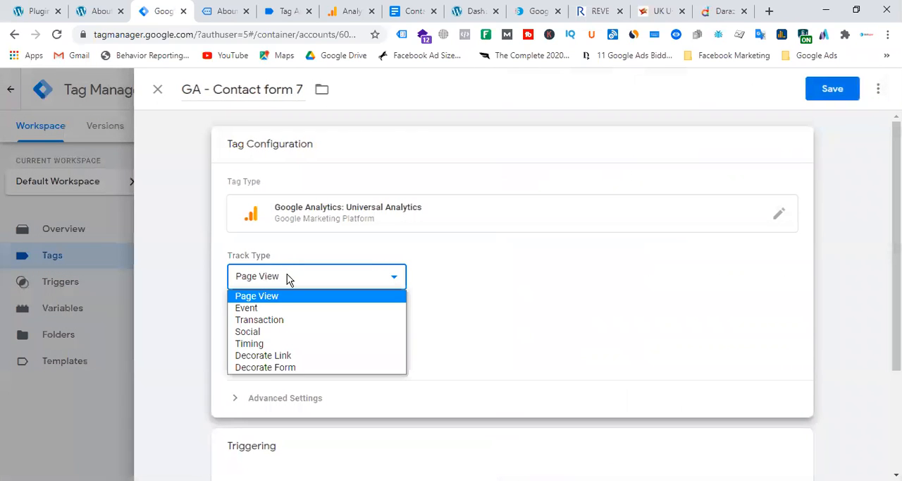
{"action": "left_click", "coordinate": [277, 307]}
Step: Set the event category to "Form Submission" and the action to "submit"
{"action": "scroll", "coordinate": [493, 288], "scroll_direction": "down", "scroll_amount": 2}
{"action": "left_click", "coordinate": [304, 215]}
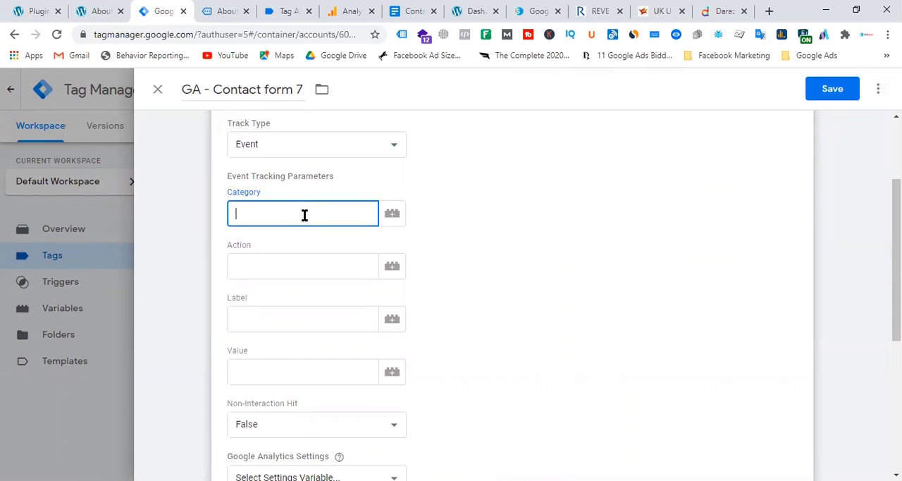
{"action": "type", "text": "Form Submission"}
{"action": "left_click", "coordinate": [287, 267]}
{"action": "type", "text": "submit"}
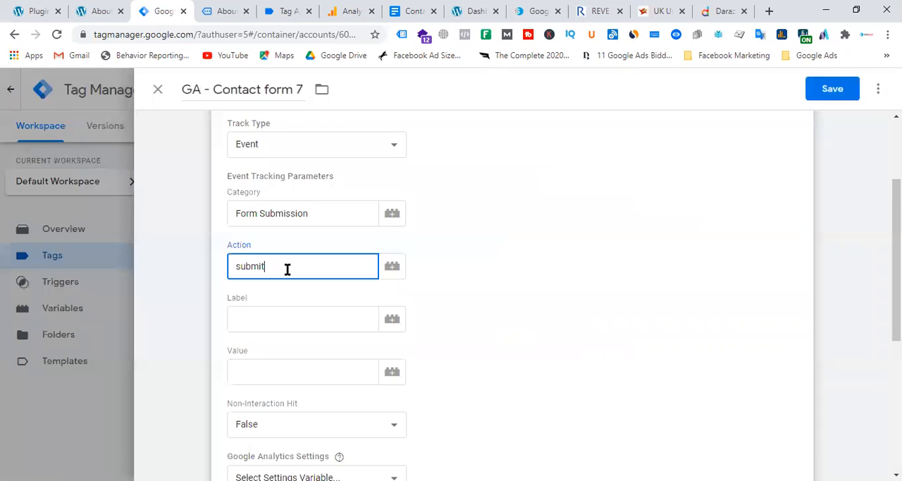
{"action": "left_click", "coordinate": [280, 319]}
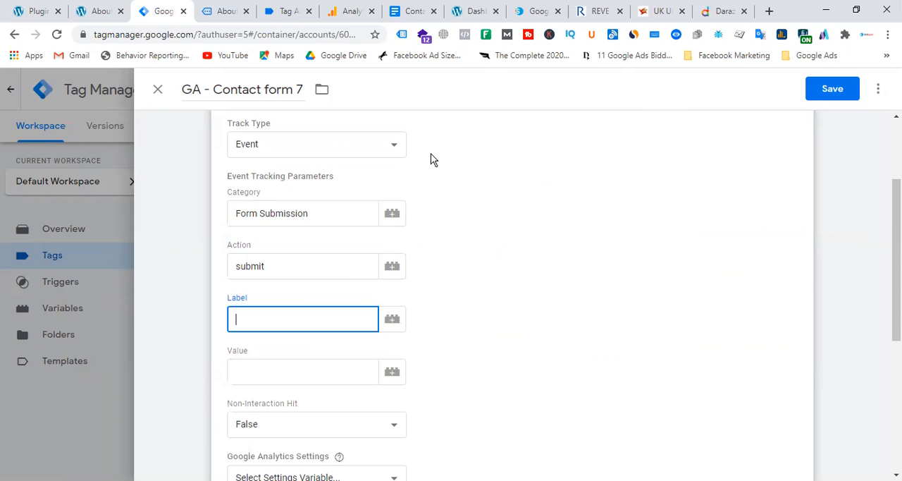
{"action": "scroll", "coordinate": [430, 154], "scroll_direction": "up", "scroll_amount": 2}
{"action": "left_click", "coordinate": [299, 389]}
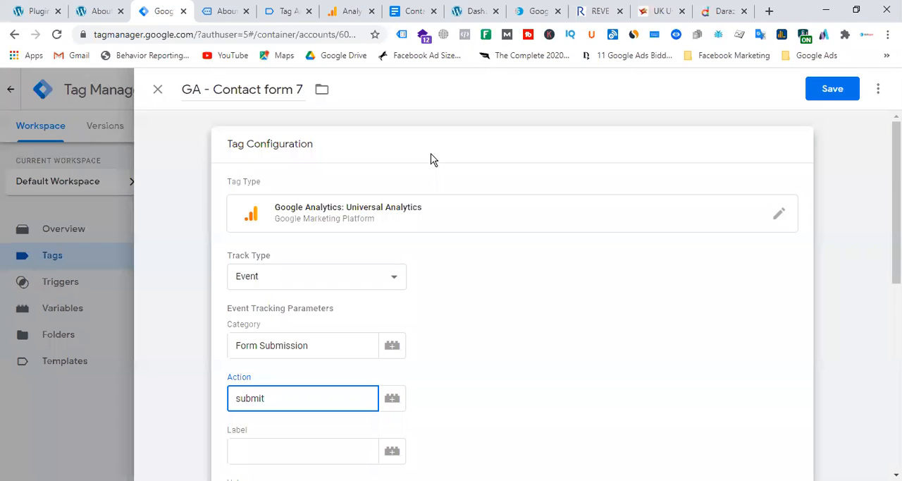
{"action": "scroll", "coordinate": [387, 324], "scroll_direction": "down", "scroll_amount": 1}
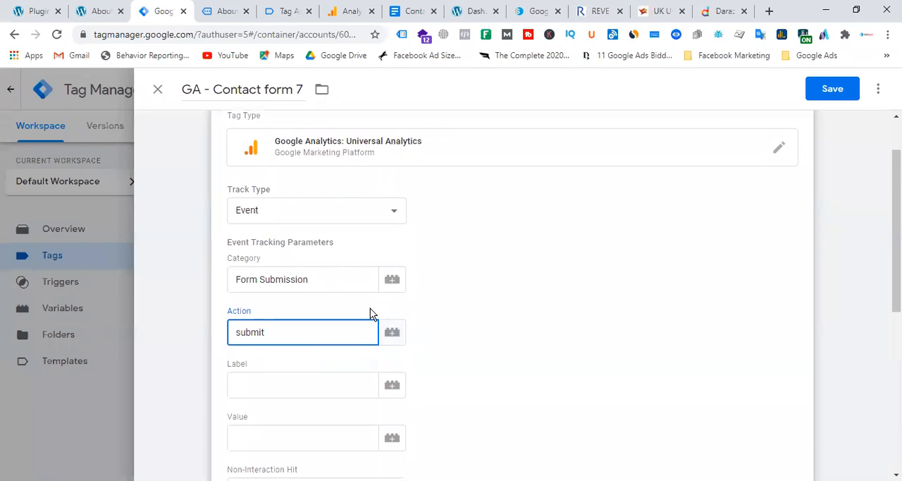
Step: Extend the category to "Form Submission c7" and replace the action text with the dlv - c7fromid variable
{"action": "left_click", "coordinate": [322, 280]}
{"action": "type", "text": "c7"}
{"action": "left_click_drag", "start_coordinate": [300, 334], "coordinate": [222, 337]}
{"action": "key", "text": "BackSpace"}
{"action": "left_click", "coordinate": [396, 339]}
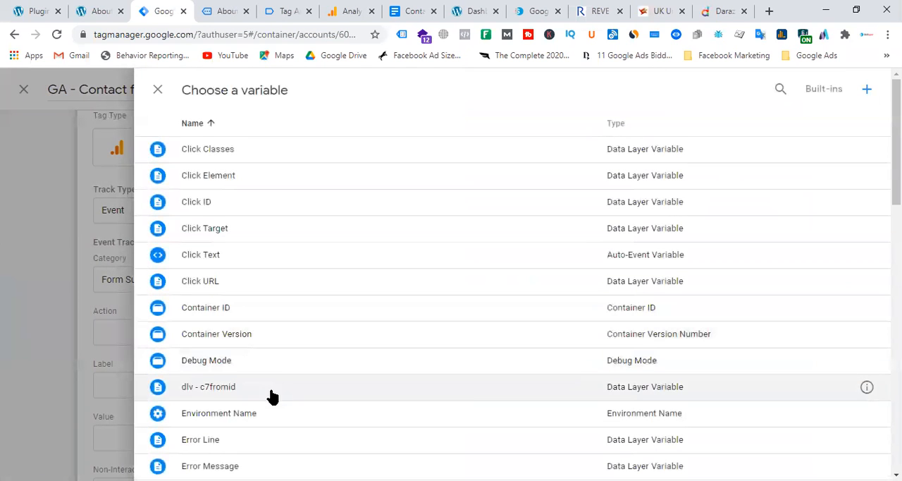
{"action": "left_click", "coordinate": [238, 396]}
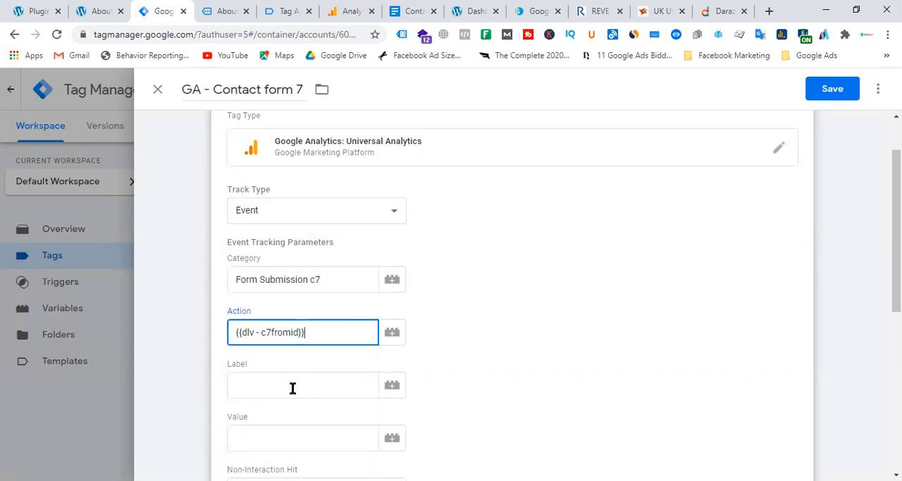
Step: Use the Page Path variable as the event label
{"action": "left_click", "coordinate": [392, 386]}
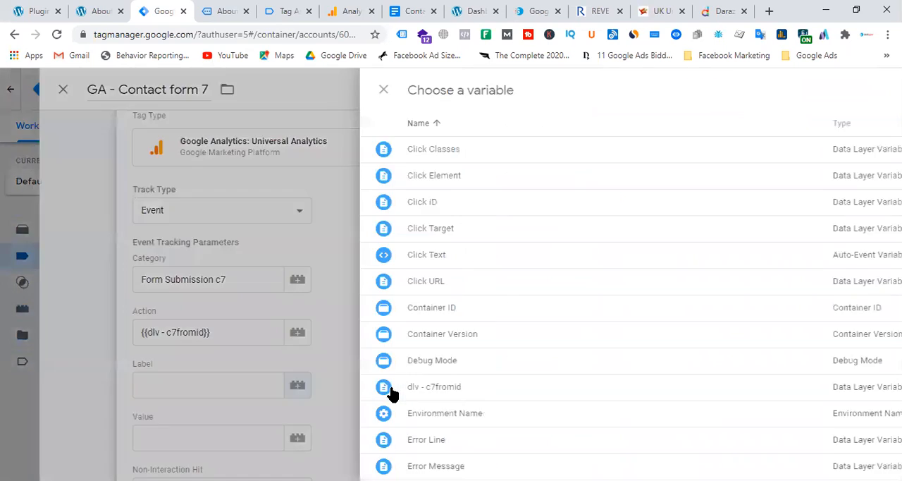
{"action": "scroll", "coordinate": [285, 308], "scroll_direction": "down", "scroll_amount": 3}
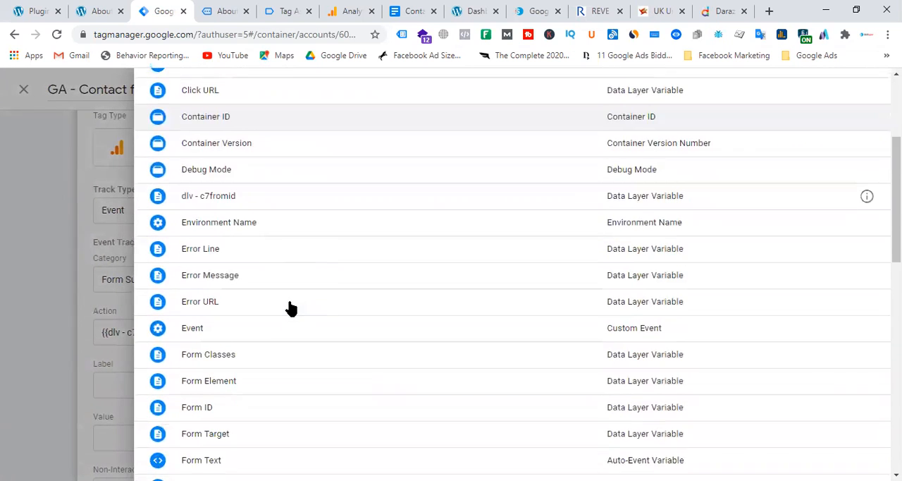
{"action": "scroll", "coordinate": [273, 322], "scroll_direction": "down", "scroll_amount": 2}
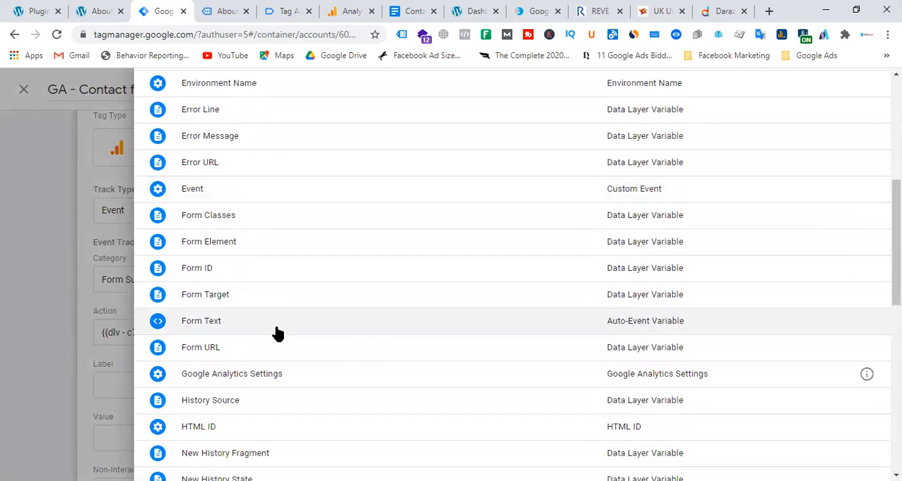
{"action": "scroll", "coordinate": [278, 332], "scroll_direction": "down", "scroll_amount": 2}
{"action": "scroll", "coordinate": [278, 332], "scroll_direction": "down", "scroll_amount": 2}
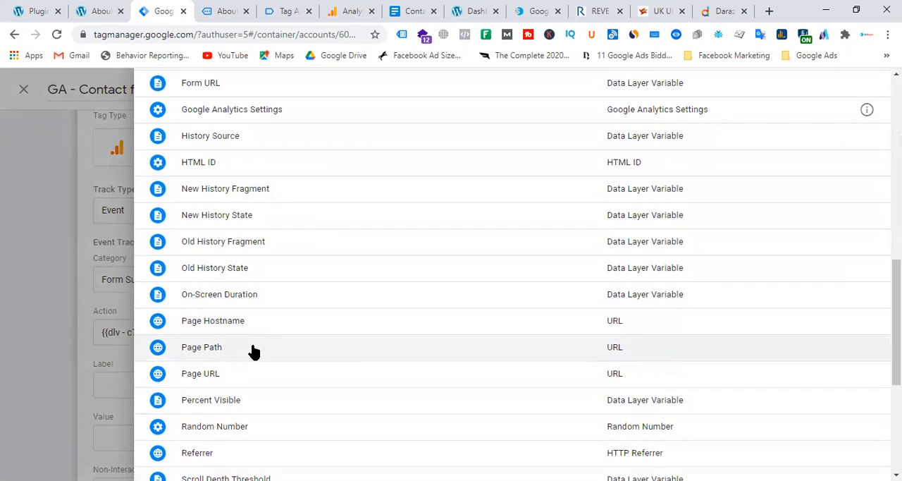
{"action": "left_click", "coordinate": [254, 350]}
Step: Choose {{Google Analytics Settings}} as the tag's settings variable and enable overriding settings in this tag
{"action": "scroll", "coordinate": [444, 304], "scroll_direction": "down", "scroll_amount": 5}
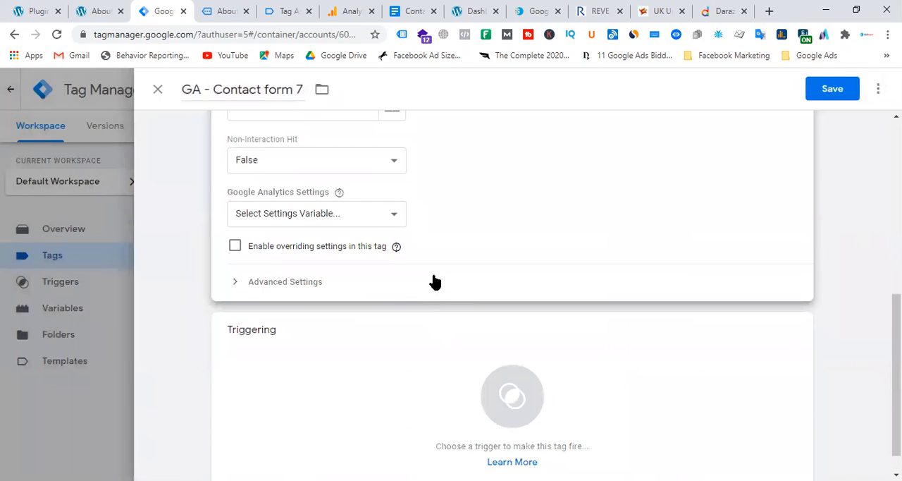
{"action": "left_click", "coordinate": [319, 215]}
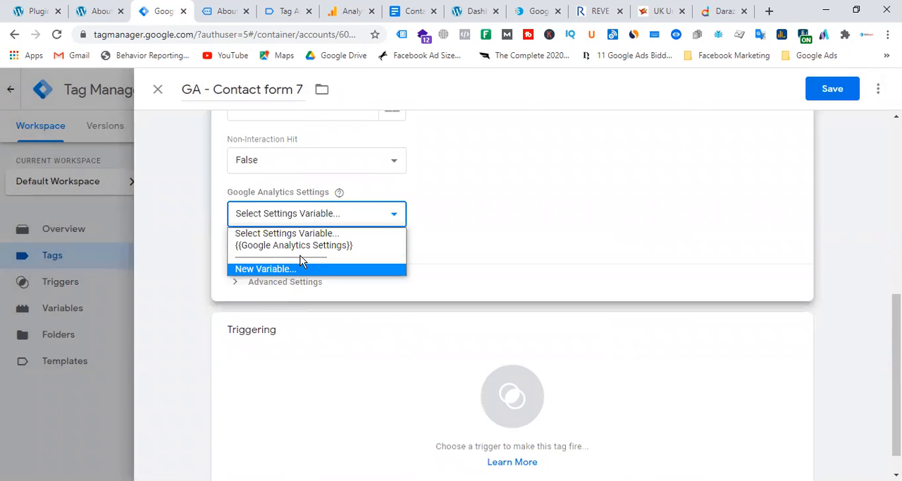
{"action": "left_click", "coordinate": [303, 246]}
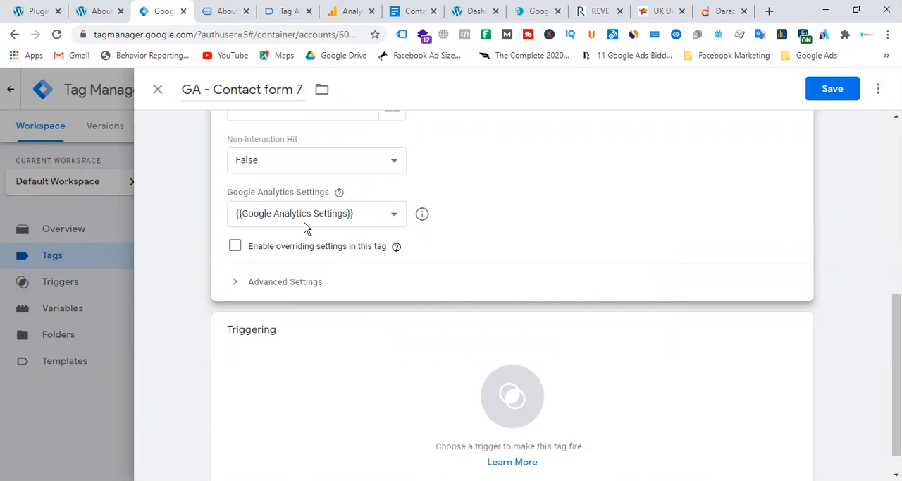
{"action": "left_click", "coordinate": [235, 247]}
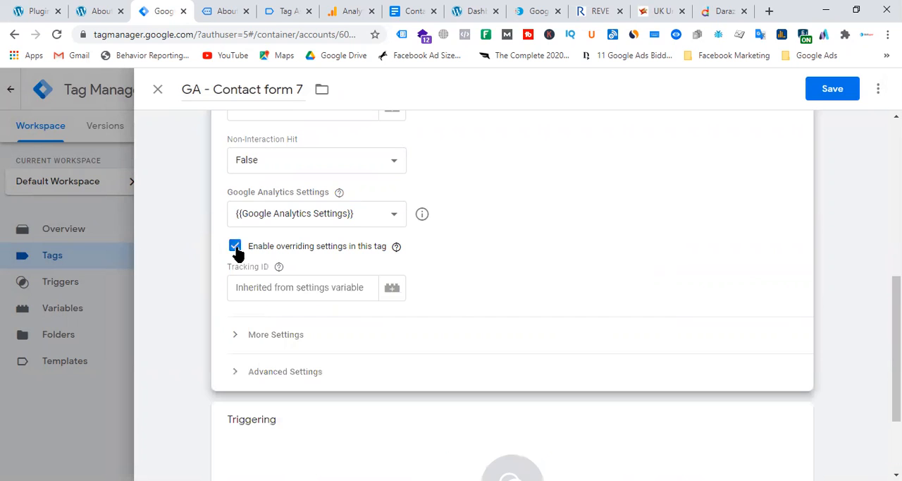
Step: Disable overriding settings in the GA - Contact form 7 tag, assign GA - c7form - trigger as its firing trigger and save it
{"action": "left_click", "coordinate": [235, 247]}
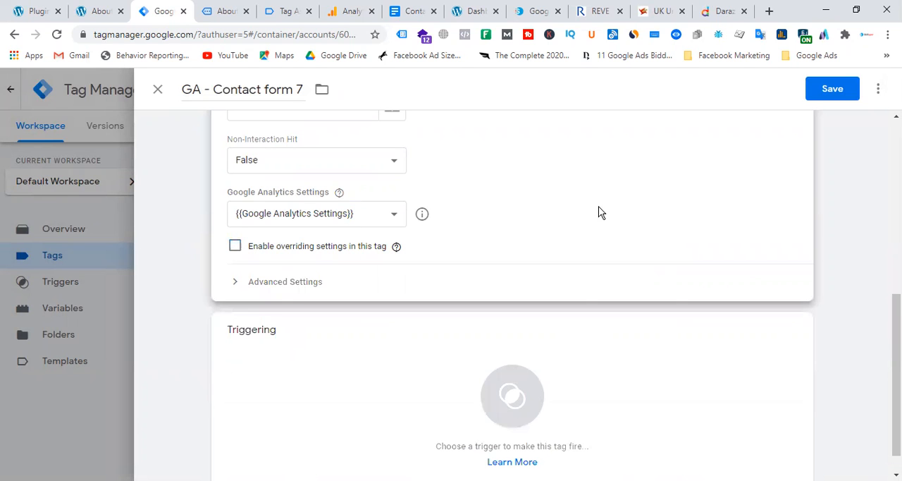
{"action": "left_click", "coordinate": [535, 362]}
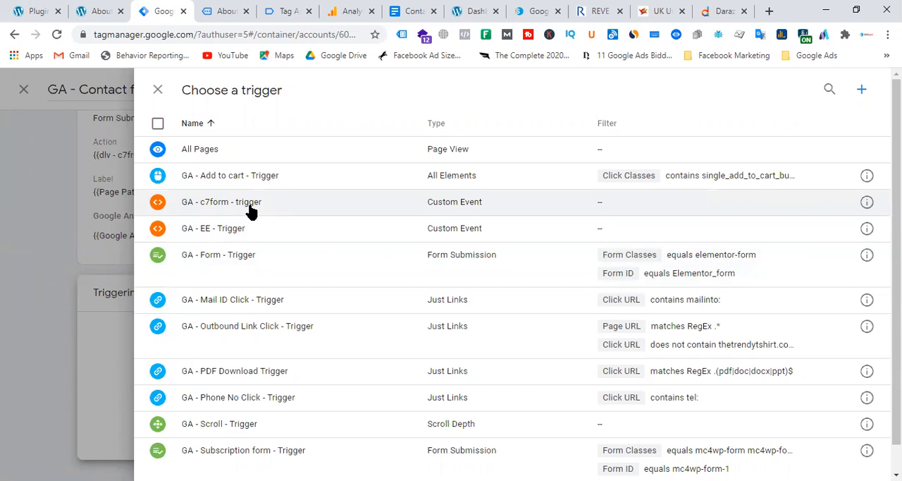
{"action": "left_click", "coordinate": [250, 205]}
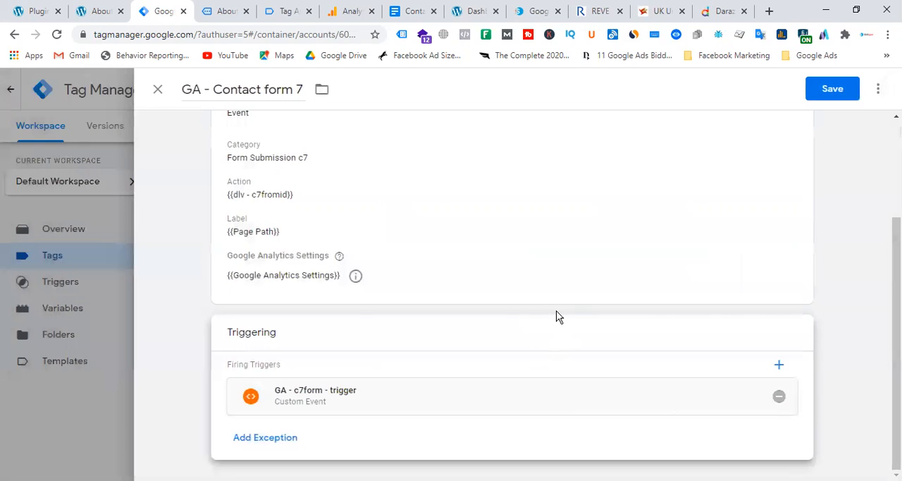
{"action": "left_click", "coordinate": [849, 90]}
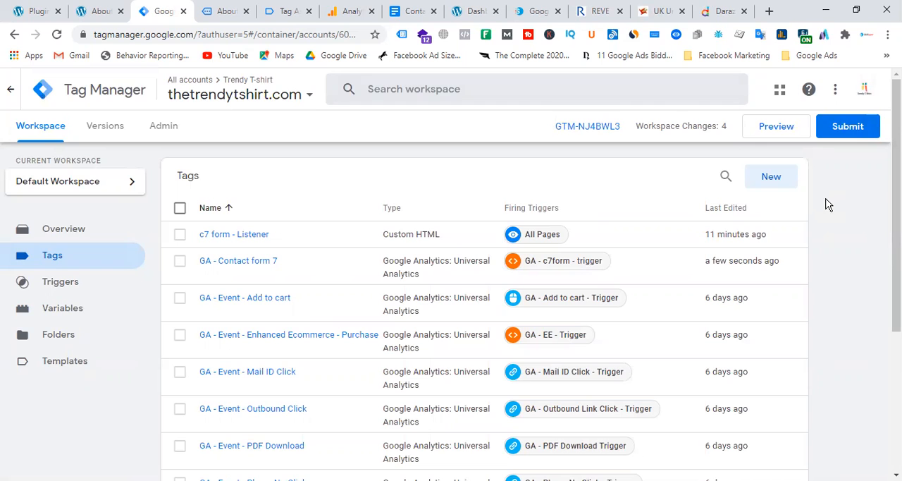
Step: Submit the workspace changes and publish them as a version named "c7 form"
{"action": "left_click", "coordinate": [843, 133]}
{"action": "left_click", "coordinate": [324, 245]}
{"action": "type", "text": "c7 form"}
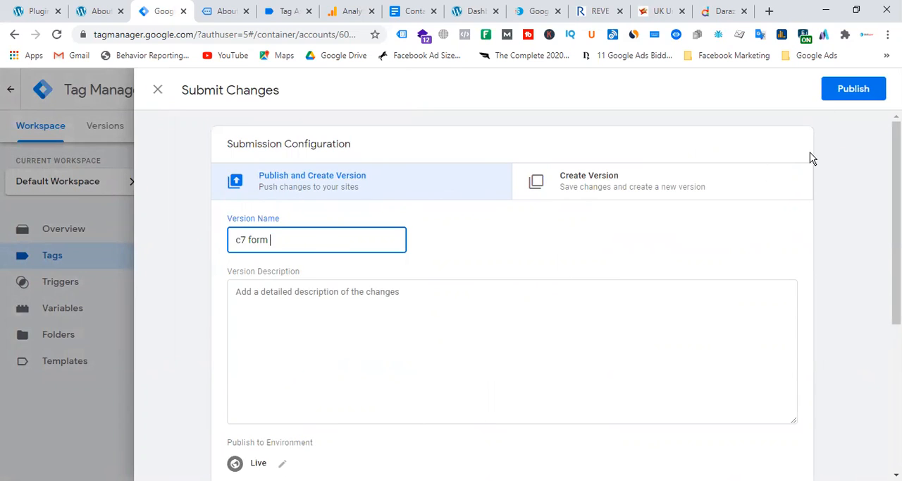
{"action": "left_click", "coordinate": [834, 91]}
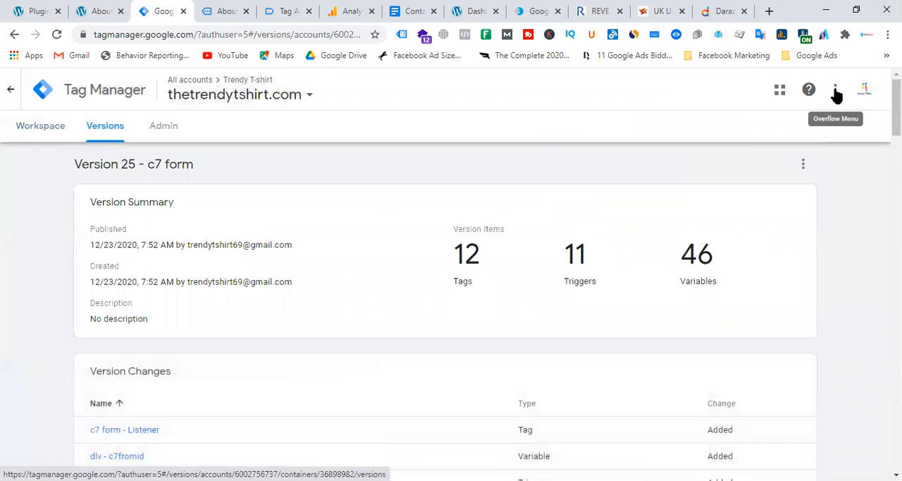
Step: Return to the workspace and start preview mode, connecting Tag Assistant to thetrendytshirt.com
{"action": "left_click", "coordinate": [42, 134]}
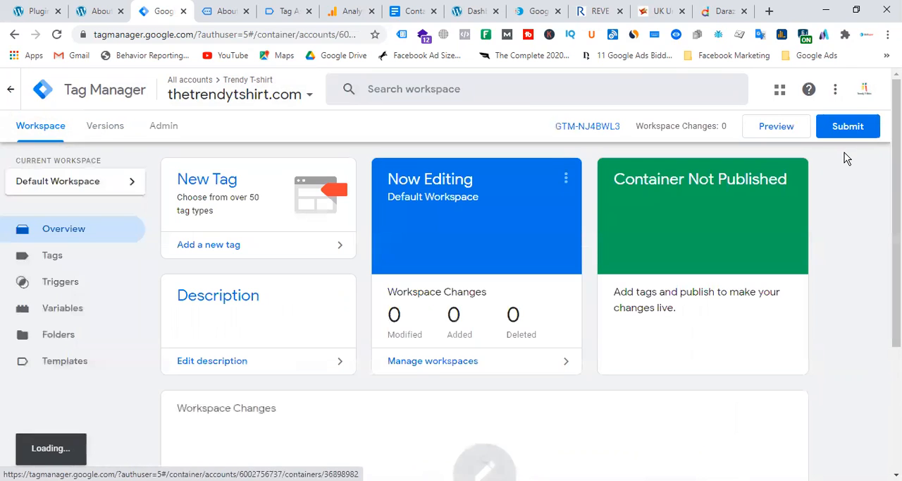
{"action": "left_click", "coordinate": [224, 12]}
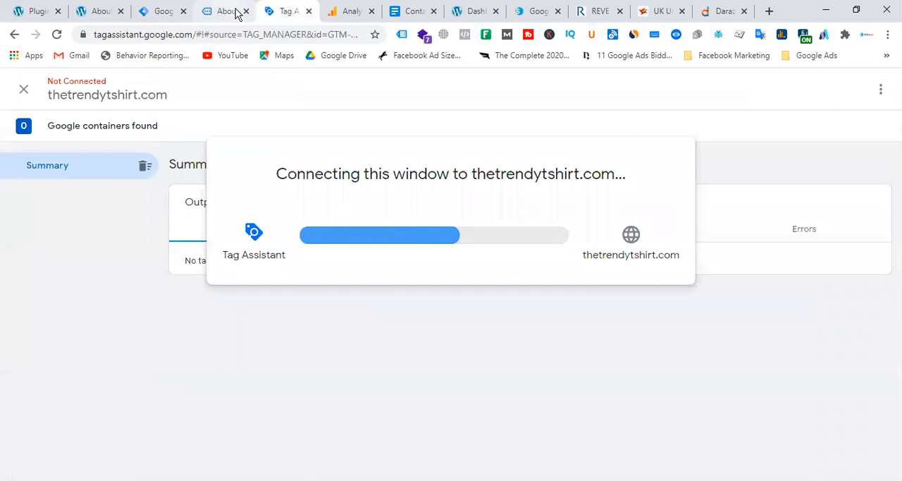
{"action": "left_click", "coordinate": [236, 12]}
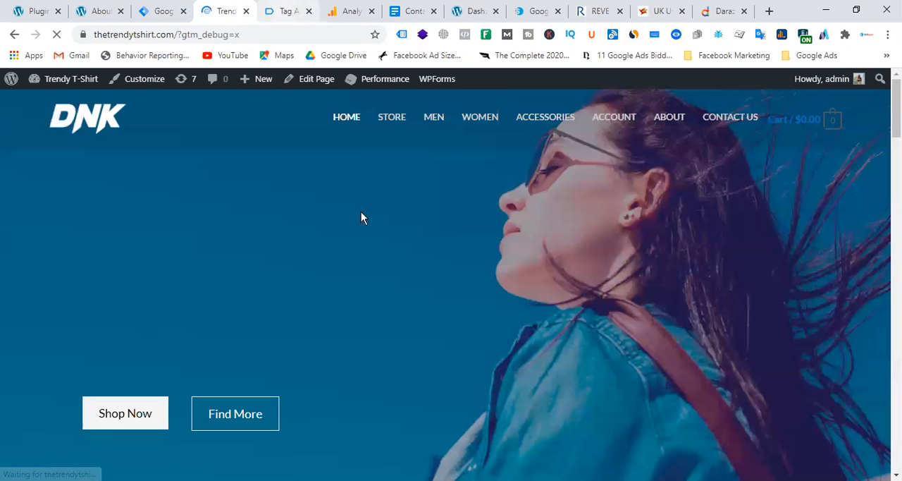
{"action": "left_click", "coordinate": [289, 11]}
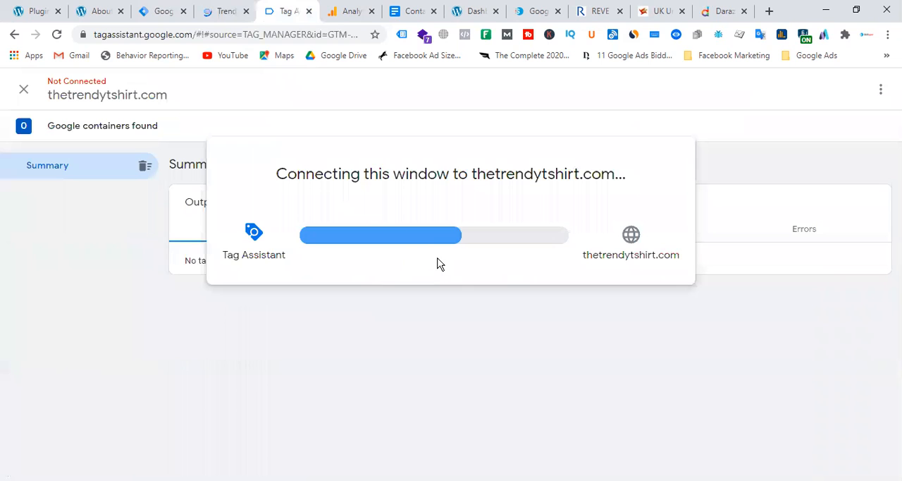
{"action": "left_click", "coordinate": [453, 321]}
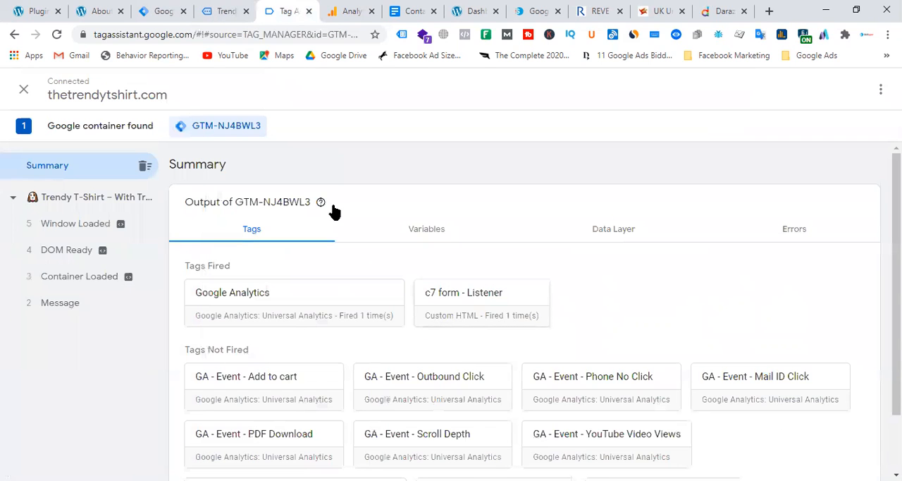
Step: Open the About page on the site connected to the debugger
{"action": "left_click", "coordinate": [226, 11]}
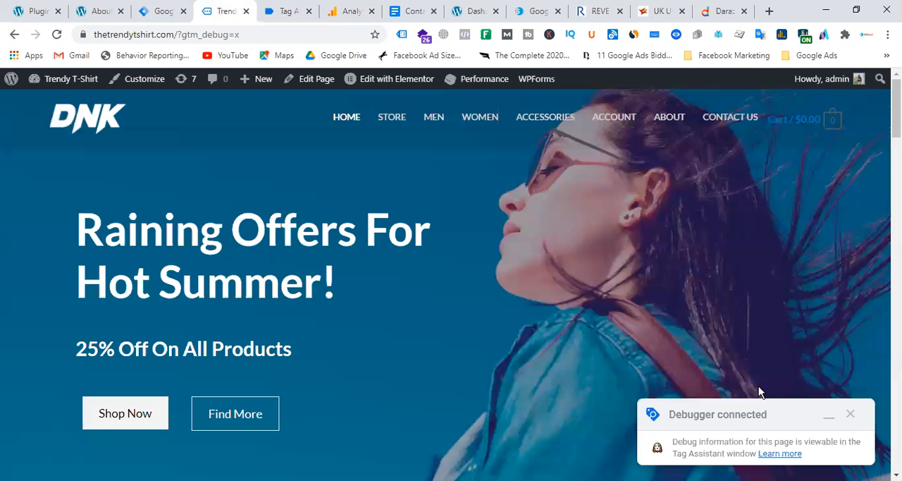
{"action": "left_click", "coordinate": [668, 117]}
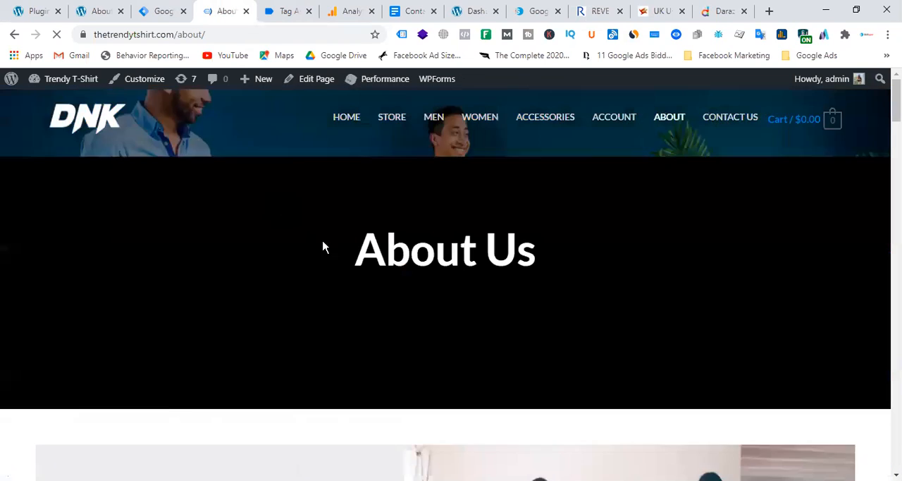
{"action": "scroll", "coordinate": [331, 246], "scroll_direction": "down", "scroll_amount": 10}
{"action": "scroll", "coordinate": [423, 239], "scroll_direction": "down", "scroll_amount": 10}
Step: Examine the tags fired on the About page in Tag Assistant
{"action": "left_click", "coordinate": [162, 11]}
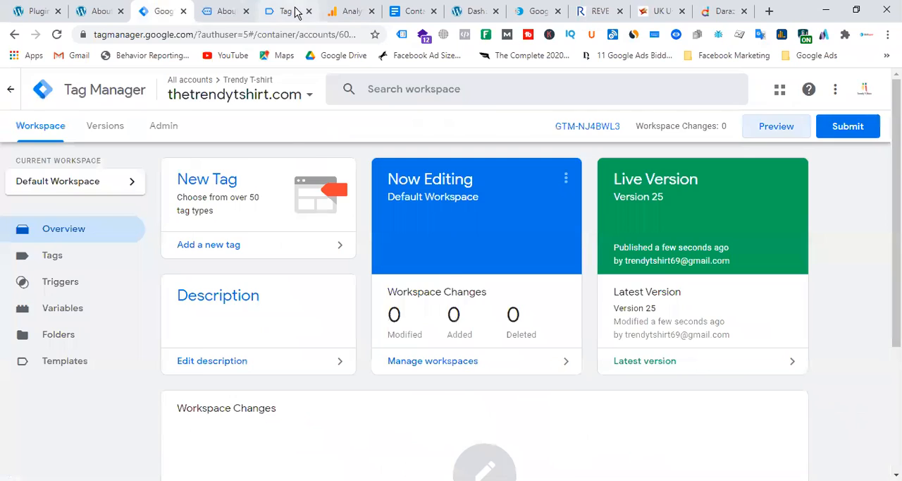
{"action": "left_click", "coordinate": [296, 12]}
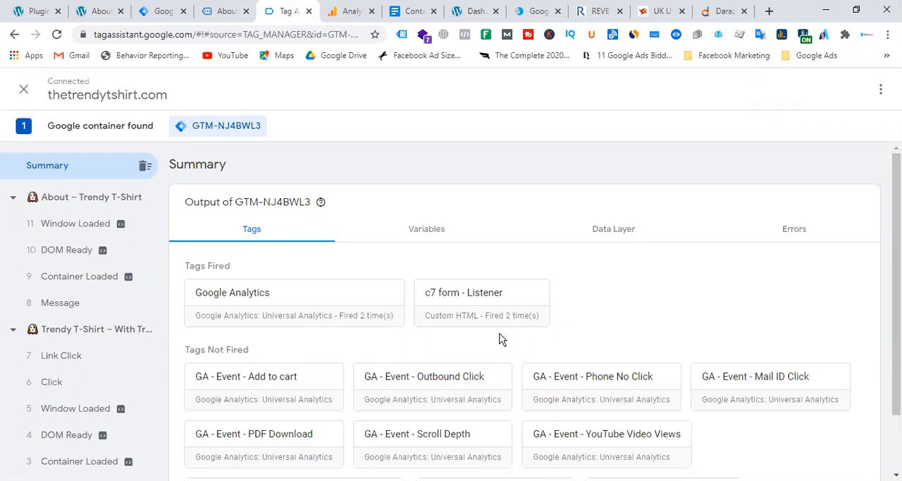
{"action": "left_click", "coordinate": [111, 199]}
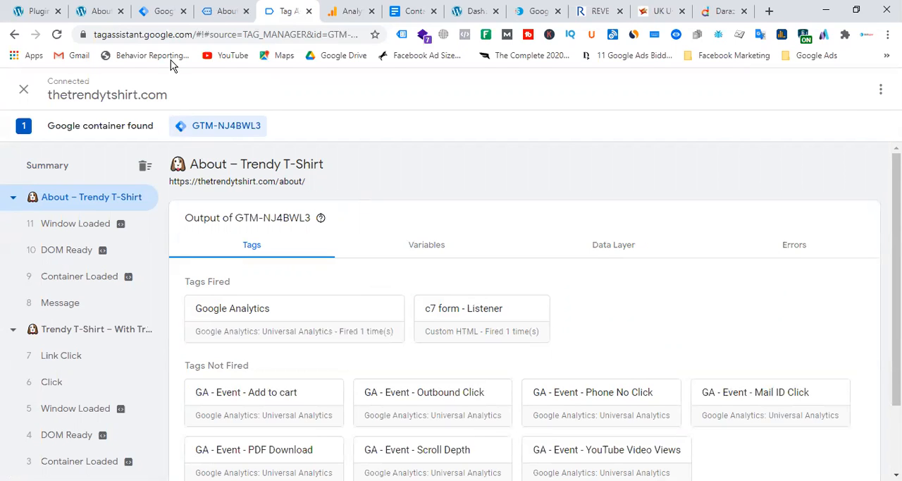
Step: In the About page's contact form, enter "Skilluper" as the name and fill in the e-mail address
{"action": "left_click", "coordinate": [225, 11]}
{"action": "scroll", "coordinate": [438, 269], "scroll_direction": "down", "scroll_amount": 15}
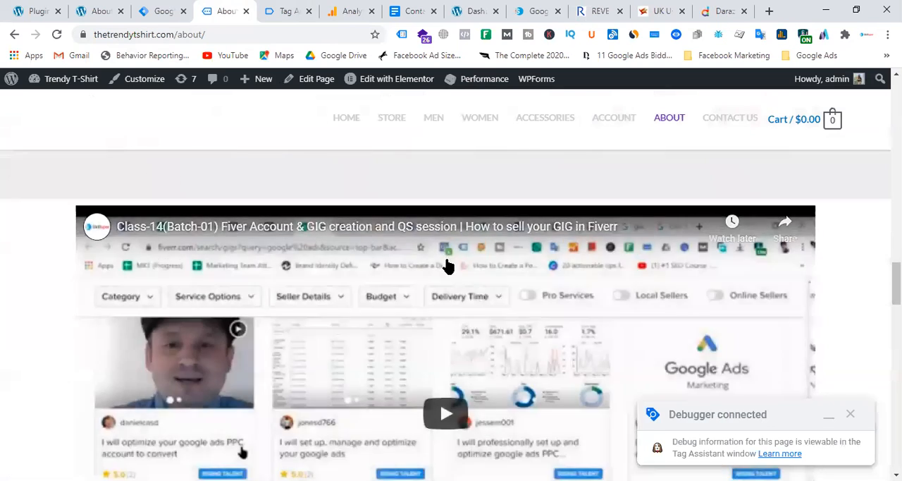
{"action": "scroll", "coordinate": [451, 296], "scroll_direction": "up", "scroll_amount": 3}
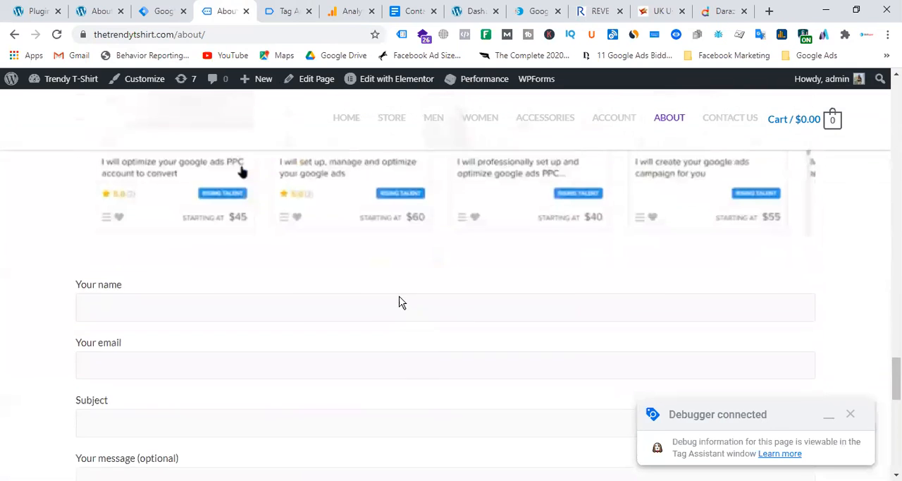
{"action": "left_click", "coordinate": [186, 313]}
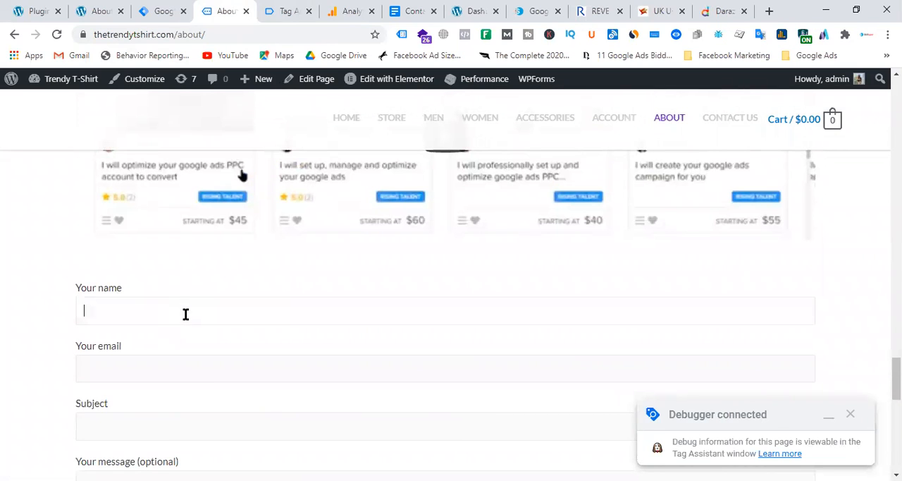
{"action": "type", "text": "Skilluper"}
{"action": "key", "text": "Tab"}
{"action": "type", "text": "skillup"}
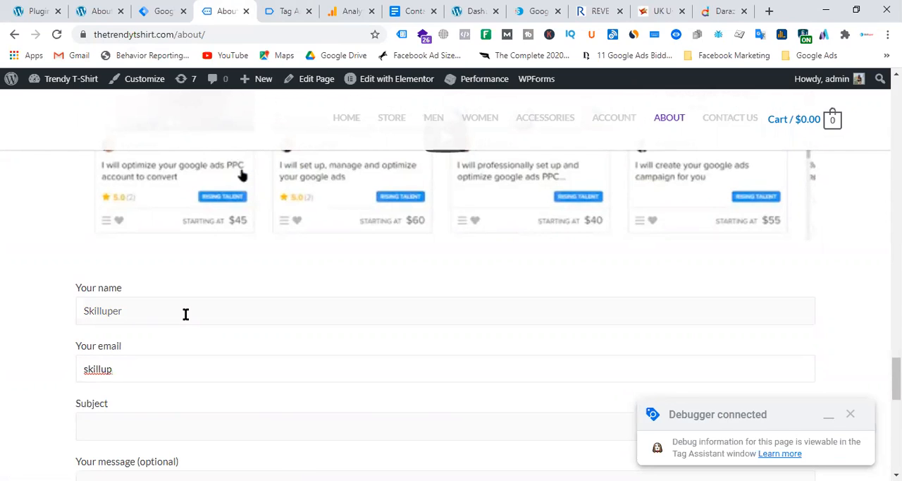
{"action": "key", "text": "BackSpace"}
{"action": "key", "text": "BackSpace"}
{"action": "key", "text": "BackSpace"}
{"action": "key", "text": "BackSpace"}
{"action": "key", "text": "BackSpace"}
{"action": "key", "text": "BackSpace"}
{"action": "key", "text": "BackSpace"}
Step: Enter "test" as both the subject and the message, and submit the contact form
{"action": "key", "text": "Tab"}
{"action": "type", "text": "test"}
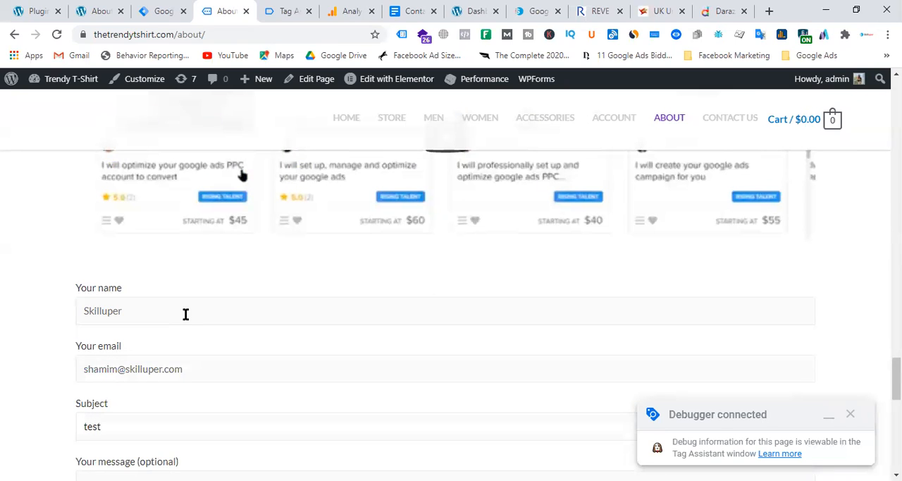
{"action": "key", "text": "Tab"}
{"action": "type", "text": "test"}
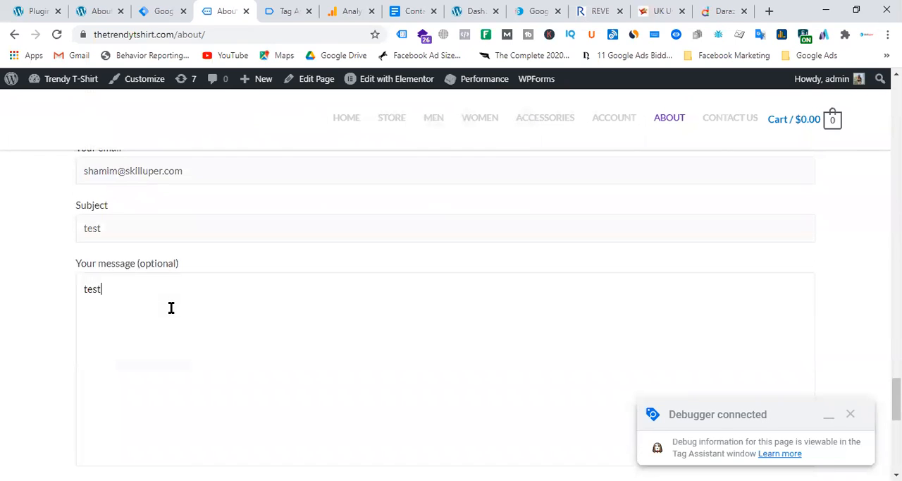
{"action": "scroll", "coordinate": [383, 276], "scroll_direction": "down", "scroll_amount": 4}
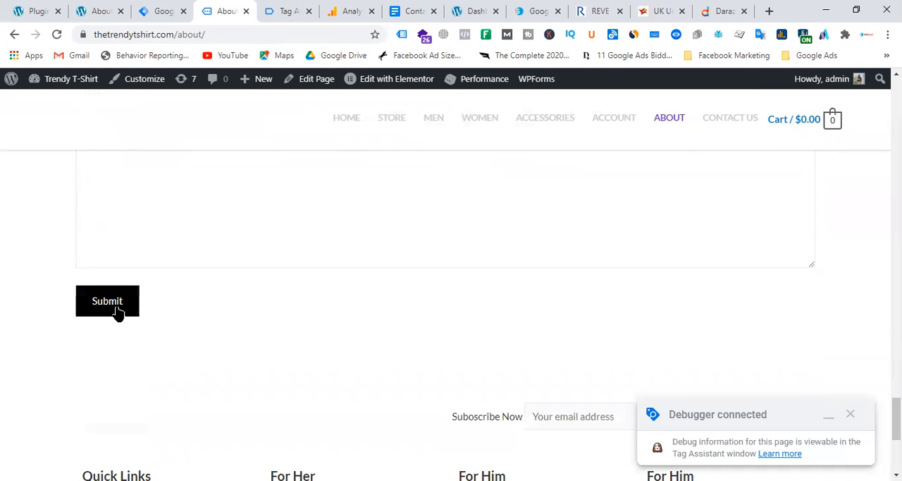
{"action": "left_click", "coordinate": [111, 313]}
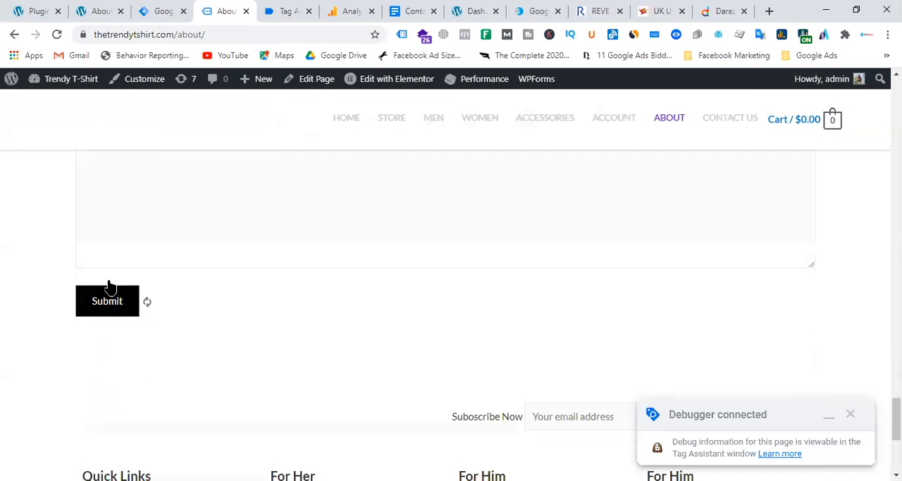
Step: Check the About page's fired tags in Tag Assistant, and switch to Google Analytics to reload the realtime Events report
{"action": "left_click", "coordinate": [162, 12]}
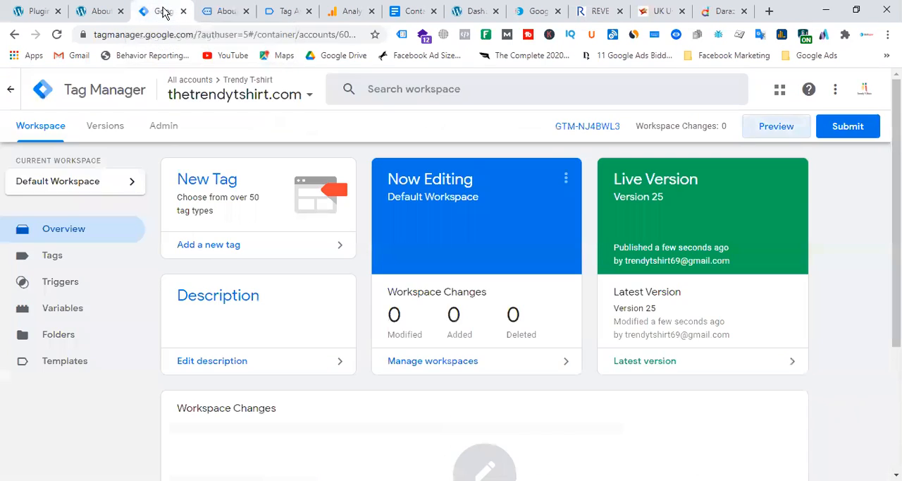
{"action": "left_click", "coordinate": [279, 11]}
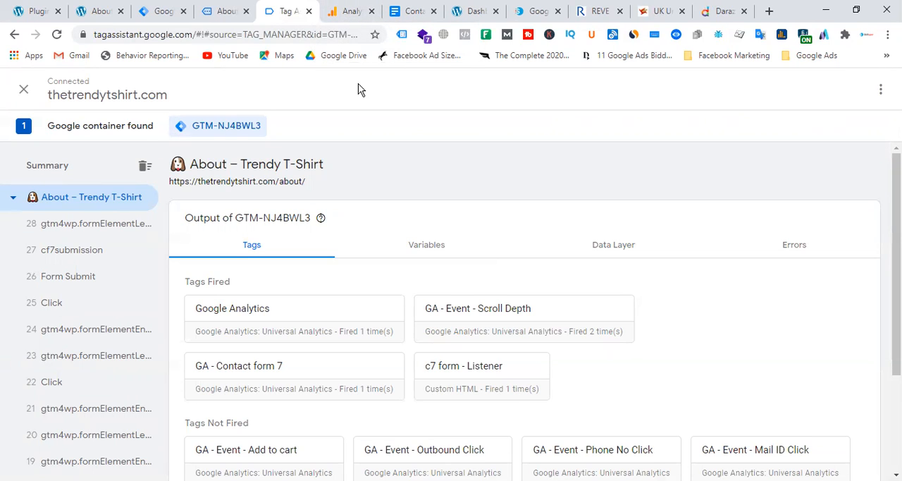
{"action": "left_click", "coordinate": [348, 11]}
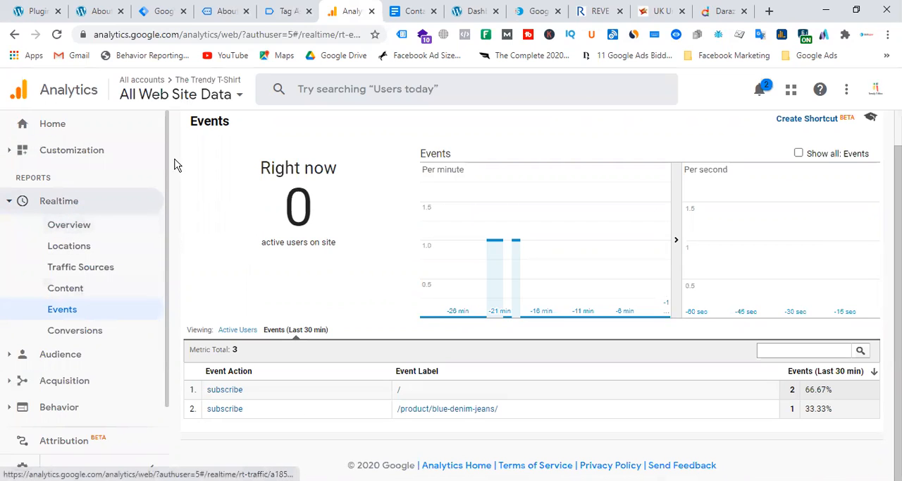
{"action": "left_click", "coordinate": [208, 36]}
{"action": "key", "text": "Return"}
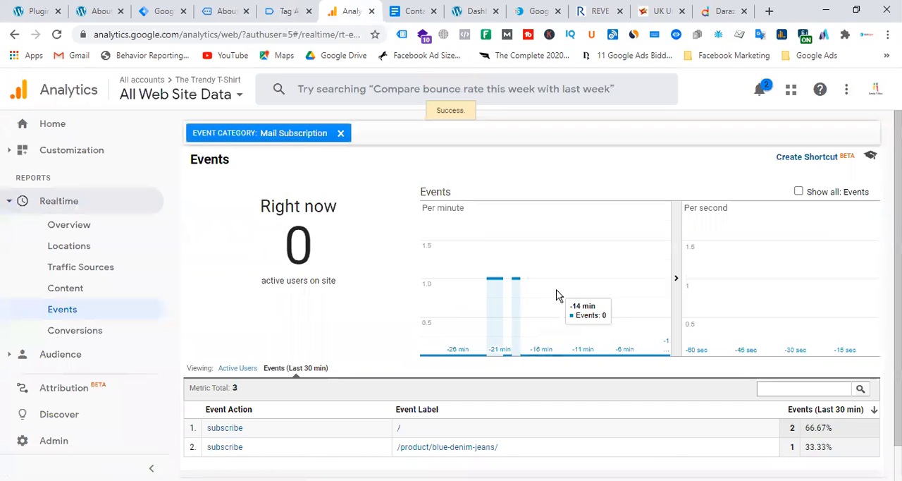
Step: Compare the active users and last-30-minute event views, and remove the Mail Subscription category filter from the report
{"action": "scroll", "coordinate": [557, 295], "scroll_direction": "down", "scroll_amount": 1}
{"action": "left_click", "coordinate": [229, 326]}
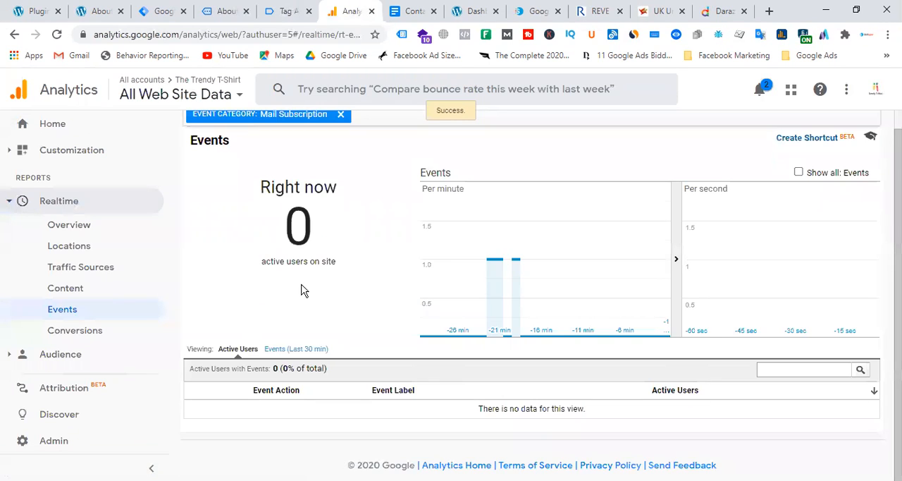
{"action": "left_click", "coordinate": [280, 350]}
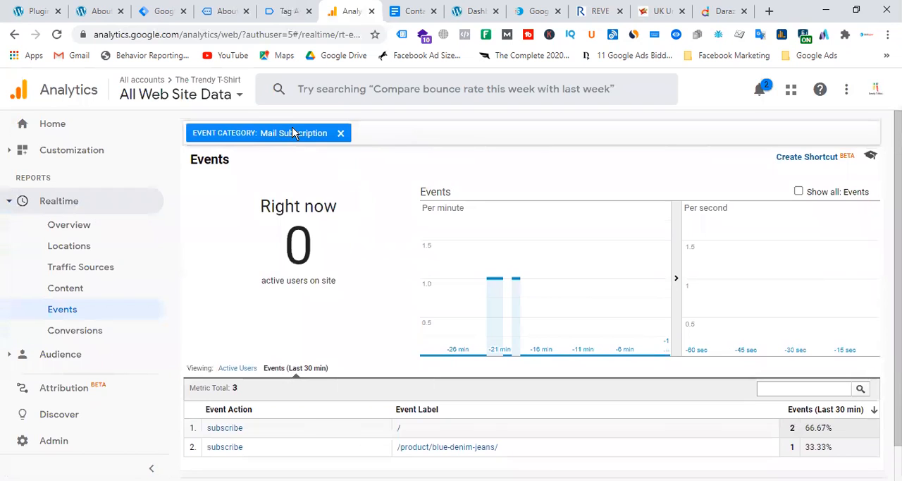
{"action": "left_click", "coordinate": [294, 133]}
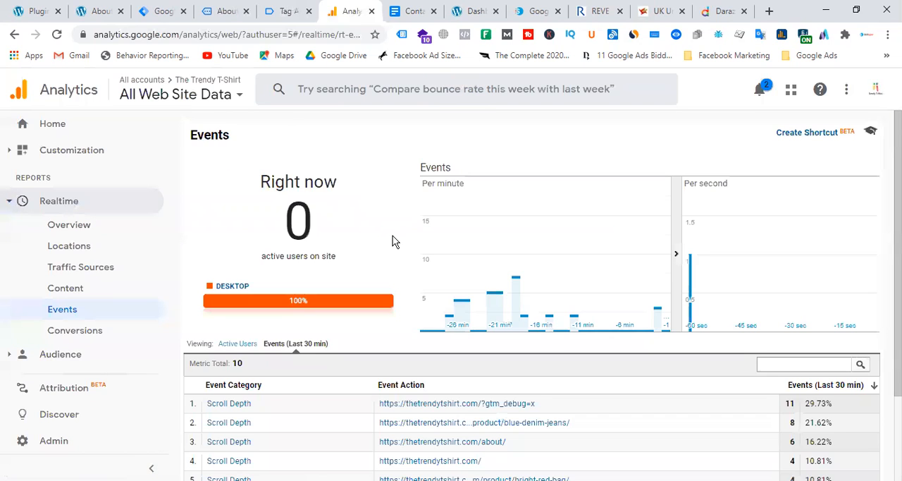
Step: Open the Form Submission c7 event category and inspect its event action and label
{"action": "scroll", "coordinate": [493, 307], "scroll_direction": "down", "scroll_amount": 2}
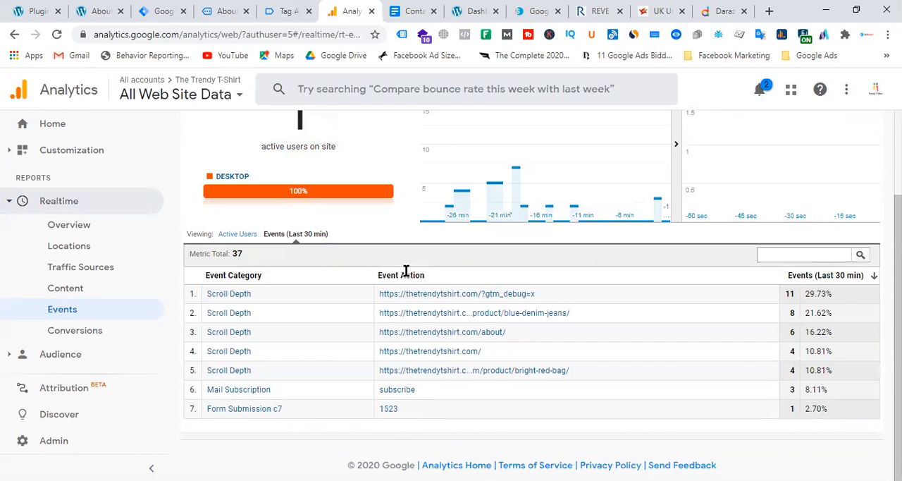
{"action": "left_click", "coordinate": [271, 409]}
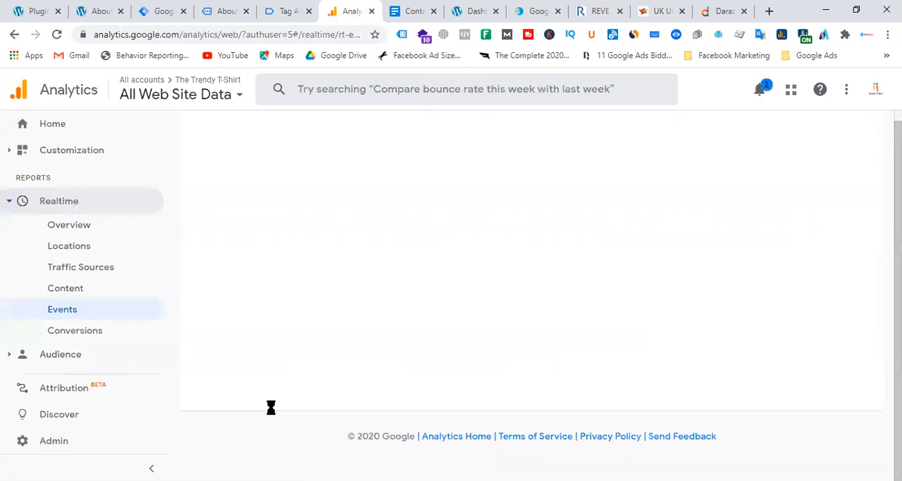
{"action": "left_click_drag", "start_coordinate": [548, 415], "coordinate": [503, 413]}
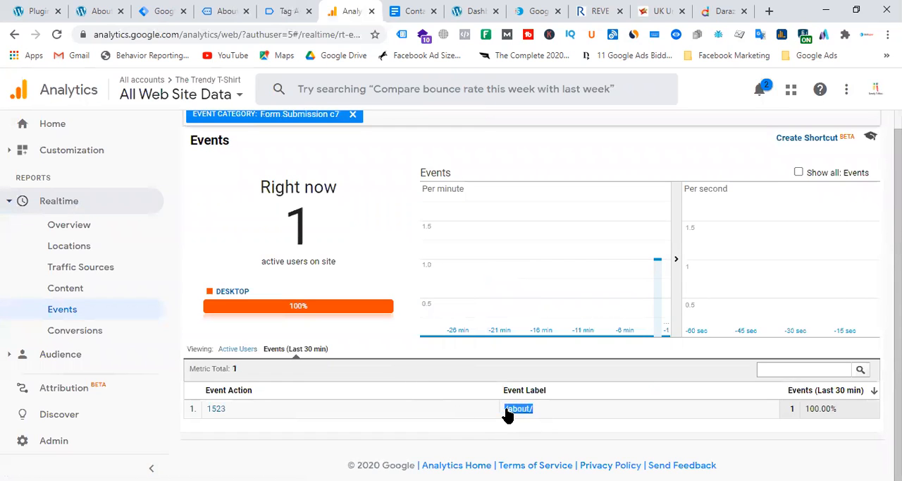
{"action": "left_click", "coordinate": [268, 413]}
{"action": "scroll", "coordinate": [102, 232], "scroll_direction": "down", "scroll_amount": 2}
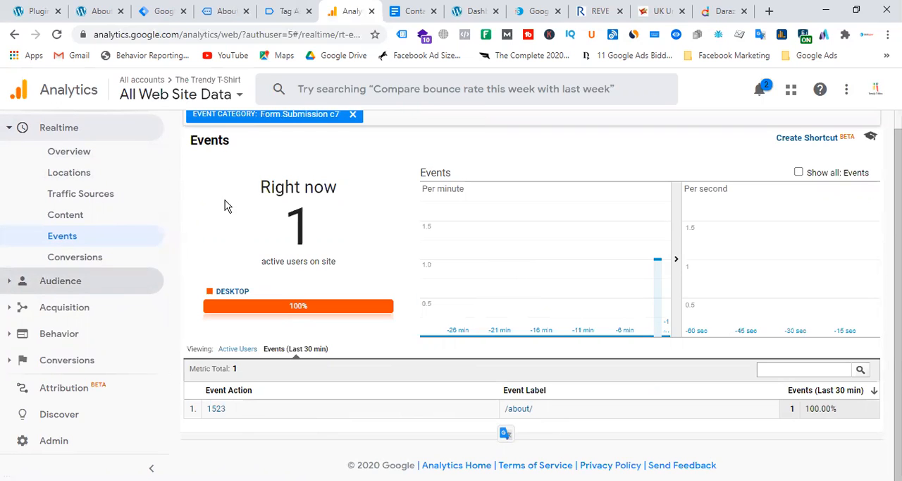
Step: Remove the Form Submission c7 category filter from the realtime Events report, and open the view's Goals settings in Admin
{"action": "left_click", "coordinate": [353, 115]}
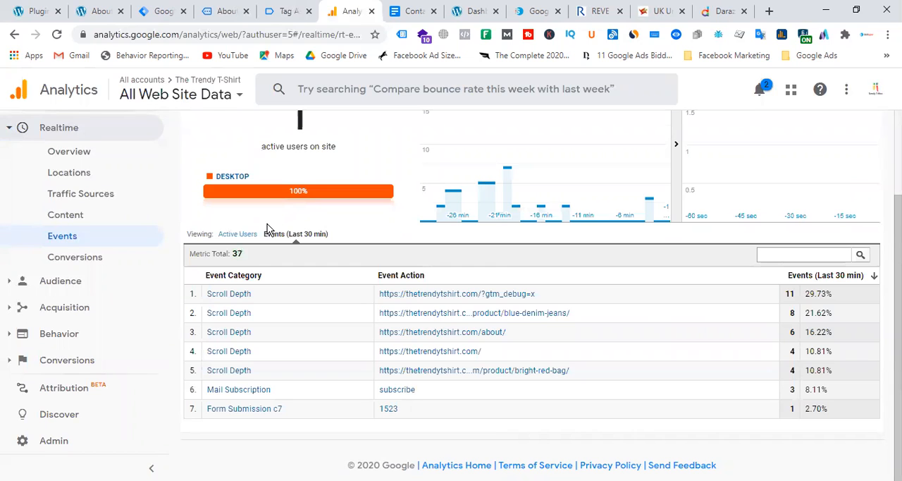
{"action": "scroll", "coordinate": [268, 228], "scroll_direction": "up", "scroll_amount": 2}
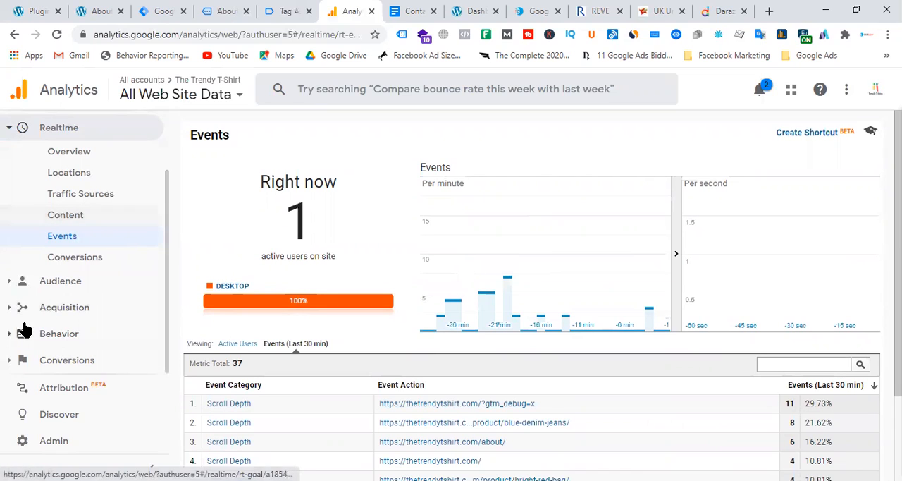
{"action": "left_click", "coordinate": [55, 448]}
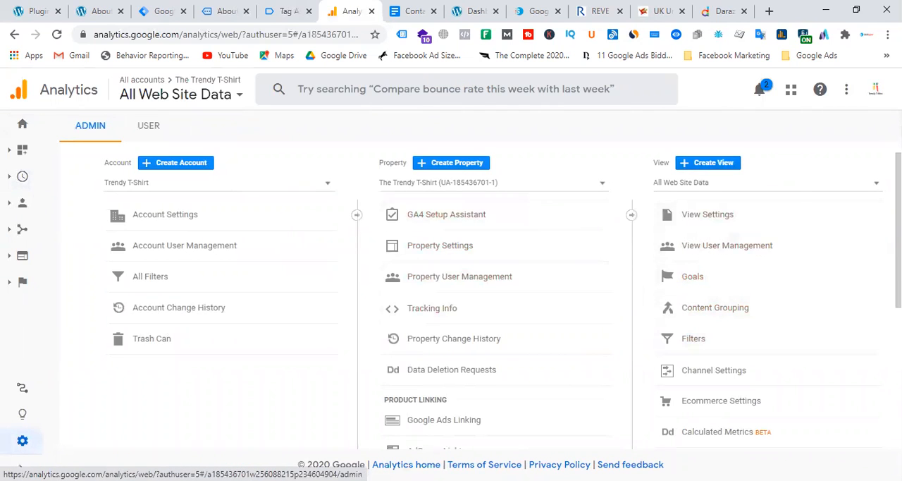
{"action": "left_click", "coordinate": [736, 280]}
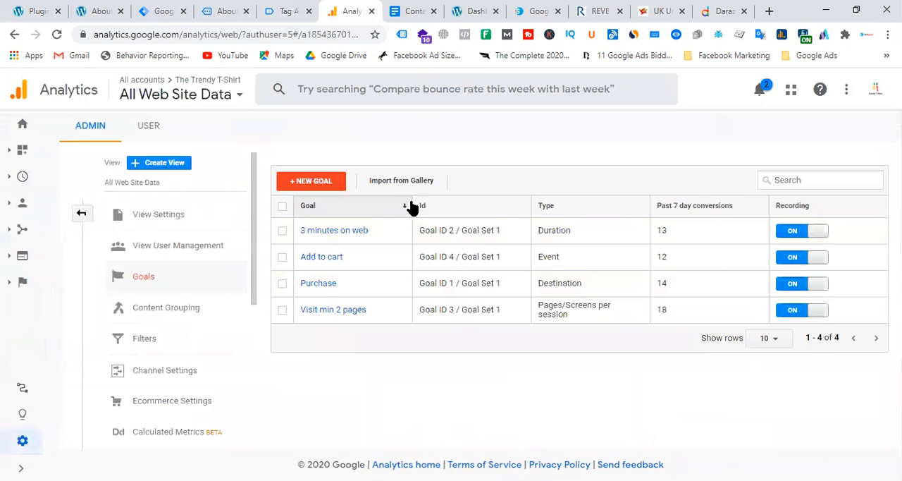
Step: Start a new goal for the All Web Site Data view using the Custom goal setup
{"action": "left_click", "coordinate": [314, 181]}
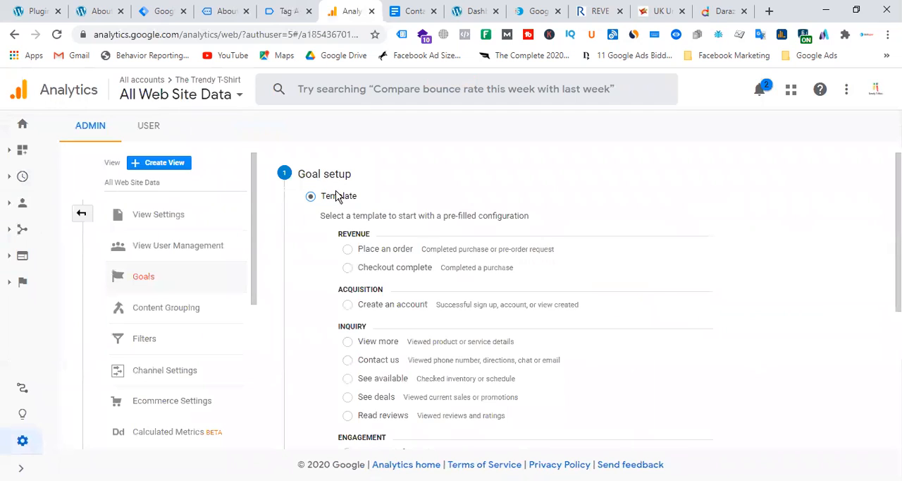
{"action": "scroll", "coordinate": [483, 258], "scroll_direction": "down", "scroll_amount": 4}
{"action": "left_click", "coordinate": [329, 325]}
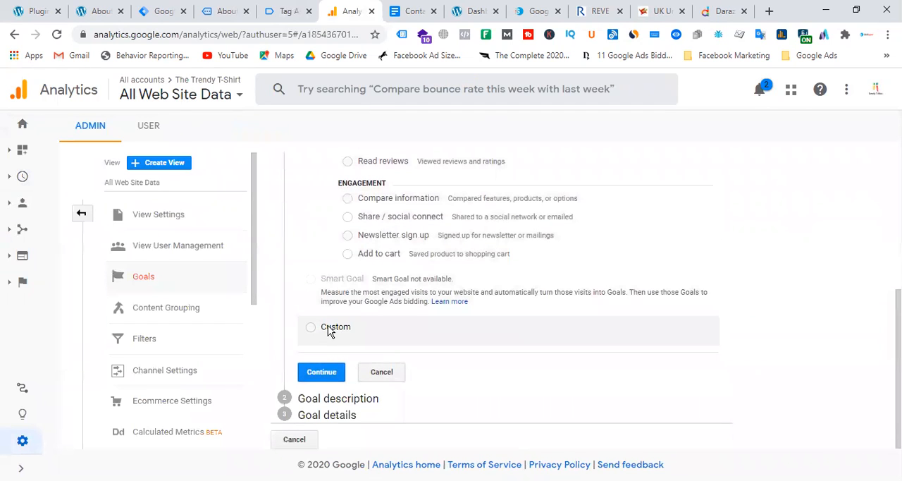
{"action": "left_click", "coordinate": [327, 373]}
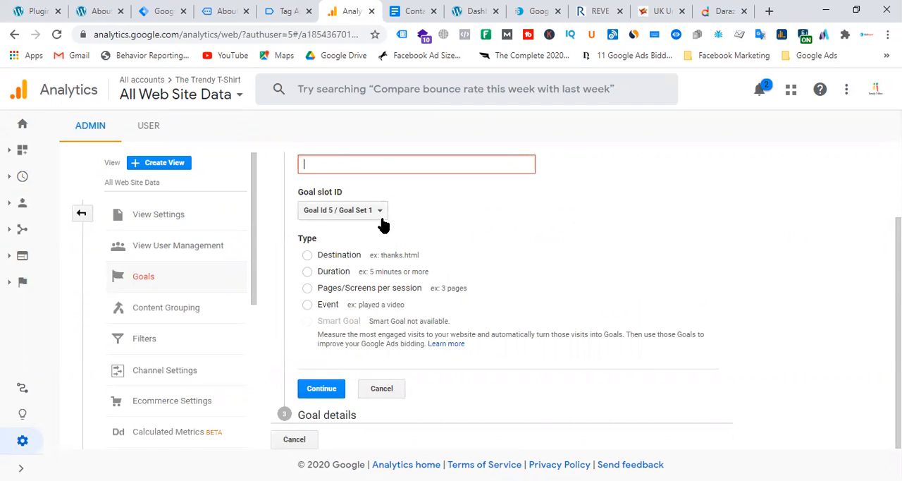
Step: Name the goal "c7form Submission", set its type to Event, and continue to the goal details
{"action": "type", "text": "c7form Submission"}
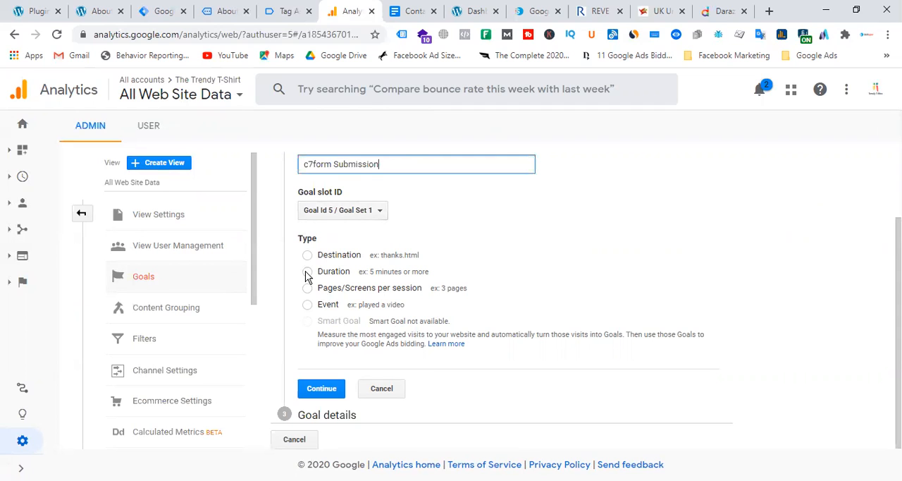
{"action": "left_click", "coordinate": [307, 305]}
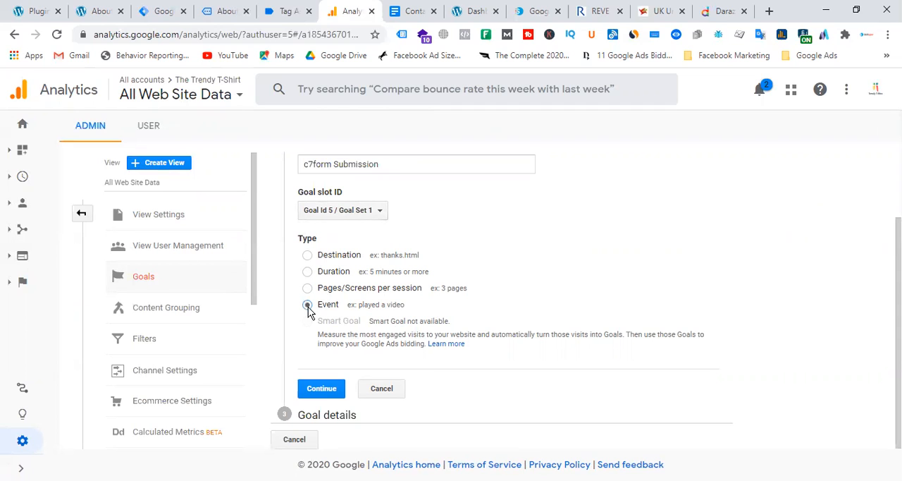
{"action": "left_click", "coordinate": [321, 388]}
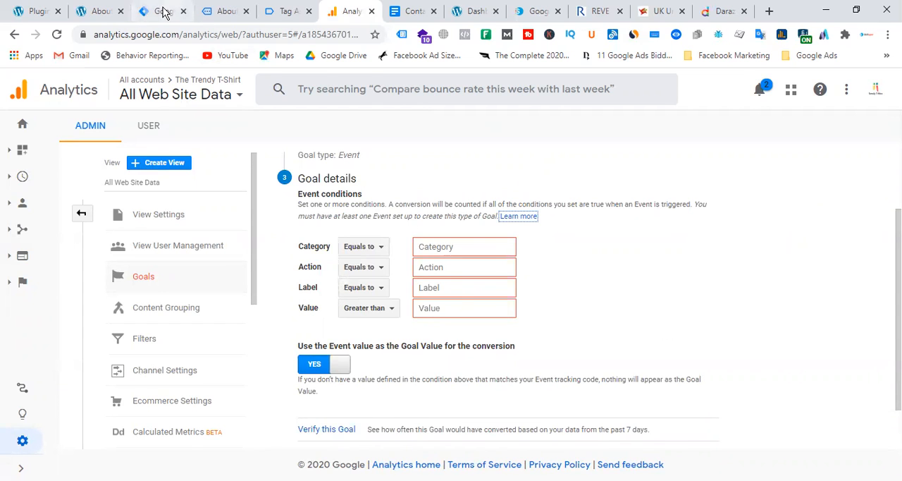
Step: Switch to Tag Manager and copy the category text "Form Submission c7" from the GA - Contact form 7 tag
{"action": "left_click", "coordinate": [163, 12]}
{"action": "left_click", "coordinate": [53, 259]}
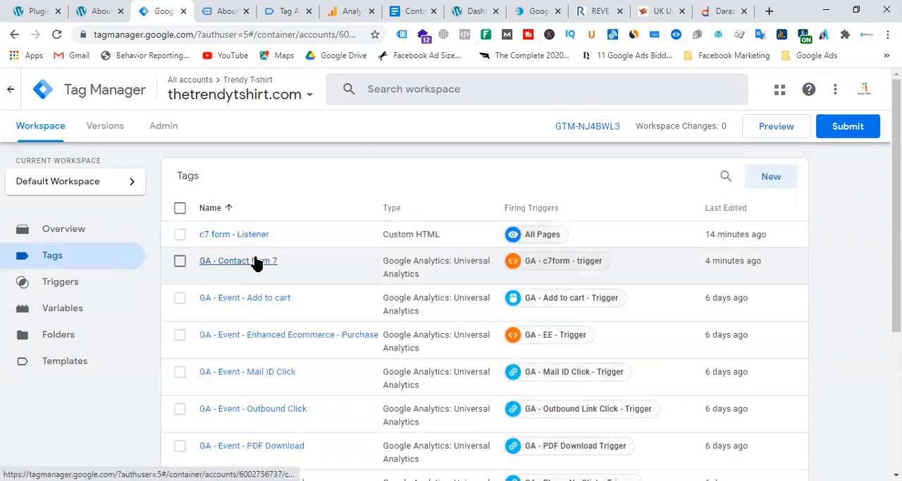
{"action": "left_click", "coordinate": [256, 261]}
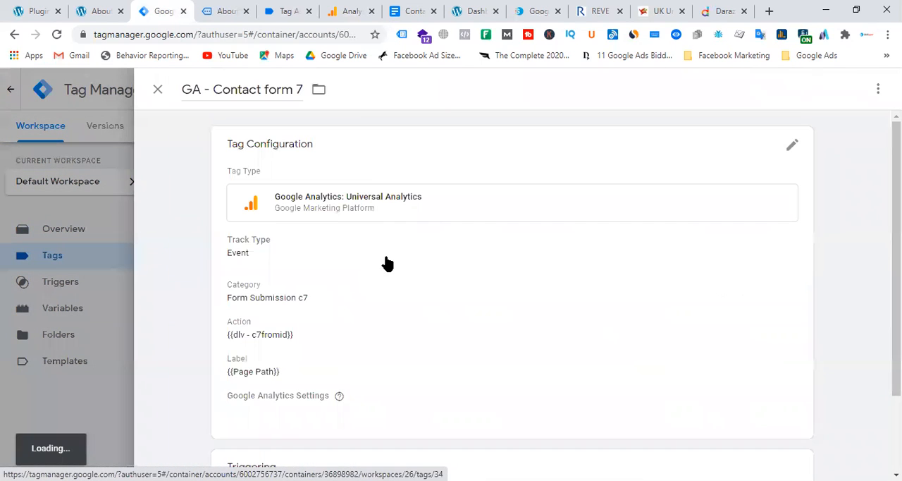
{"action": "left_click", "coordinate": [318, 296]}
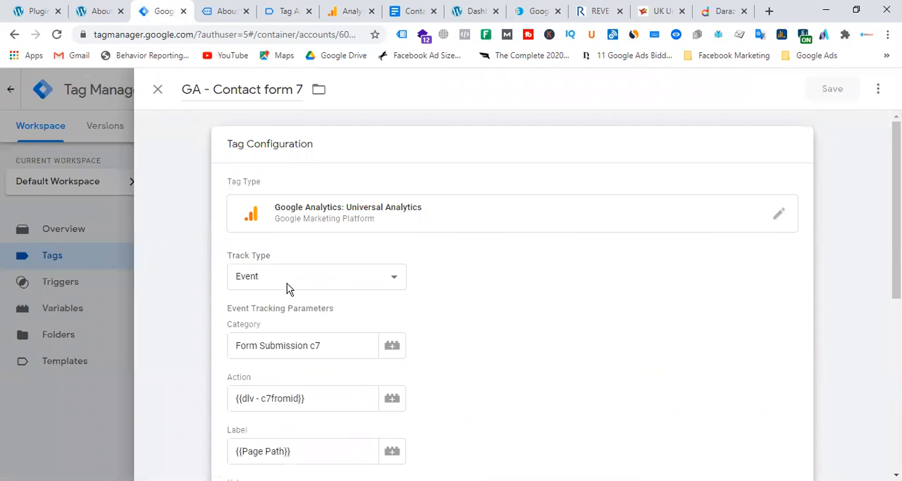
{"action": "left_click", "coordinate": [300, 344]}
{"action": "left_click", "coordinate": [206, 346]}
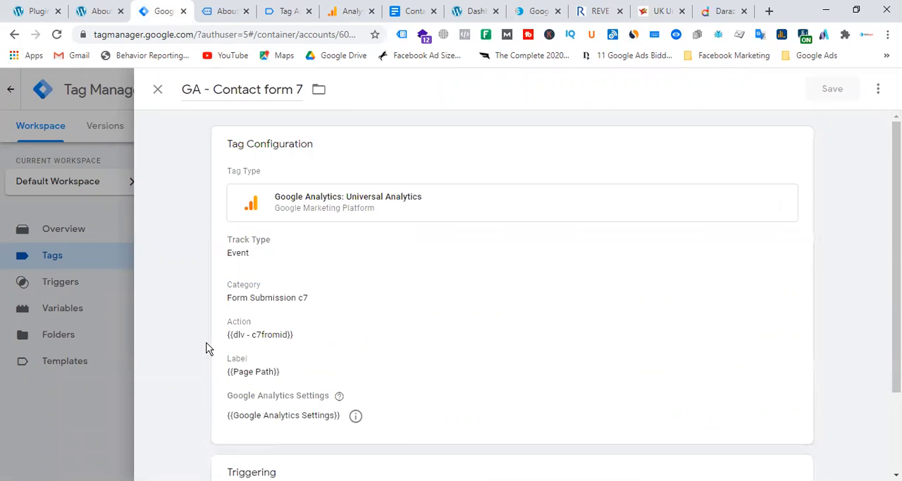
{"action": "left_click", "coordinate": [292, 302]}
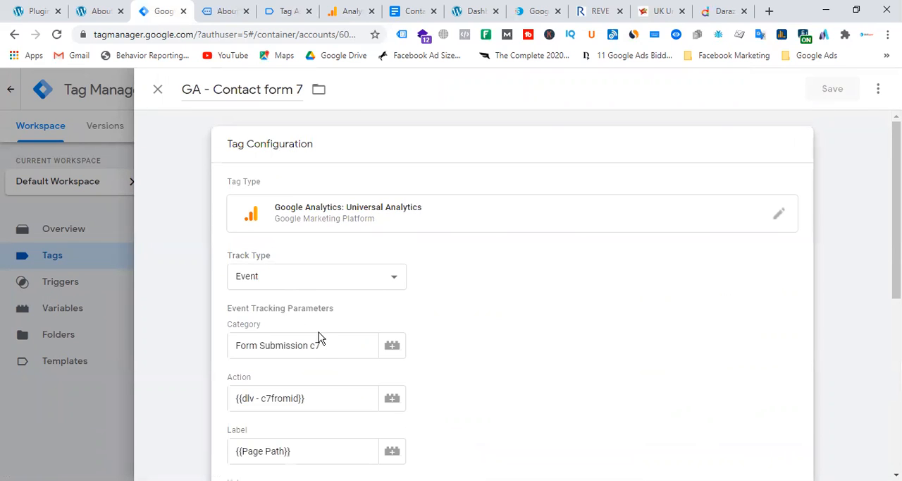
{"action": "left_click_drag", "start_coordinate": [327, 345], "coordinate": [235, 344]}
{"action": "right_click", "coordinate": [254, 345]}
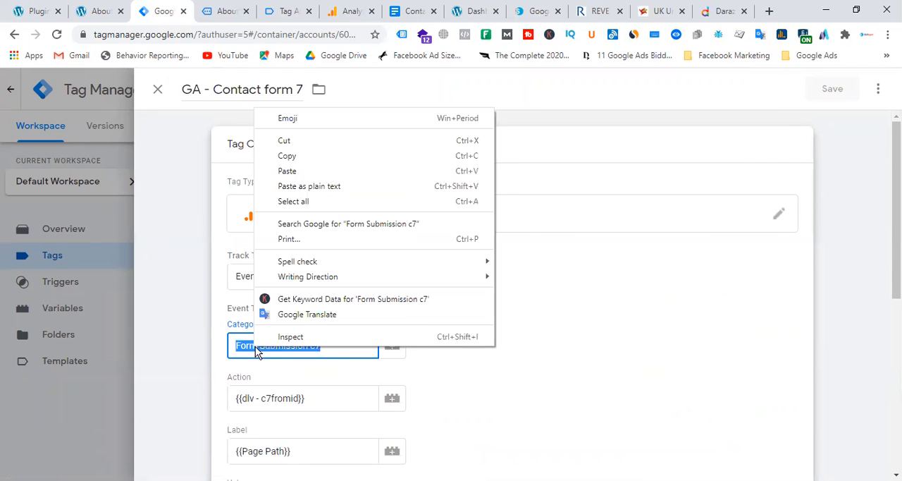
{"action": "left_click", "coordinate": [297, 160]}
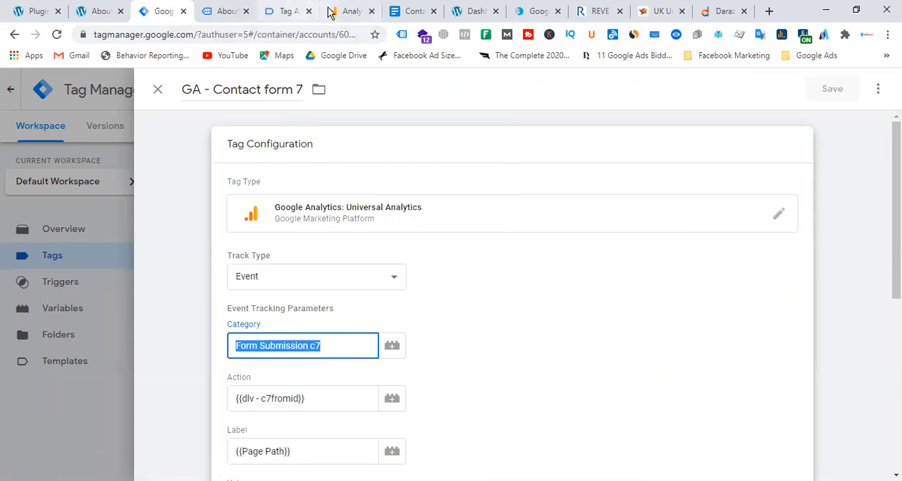
Step: Back in Google Analytics, paste "Form Submission c7" as the goal's event category, and save the goal
{"action": "left_click", "coordinate": [341, 13]}
{"action": "left_click", "coordinate": [445, 248]}
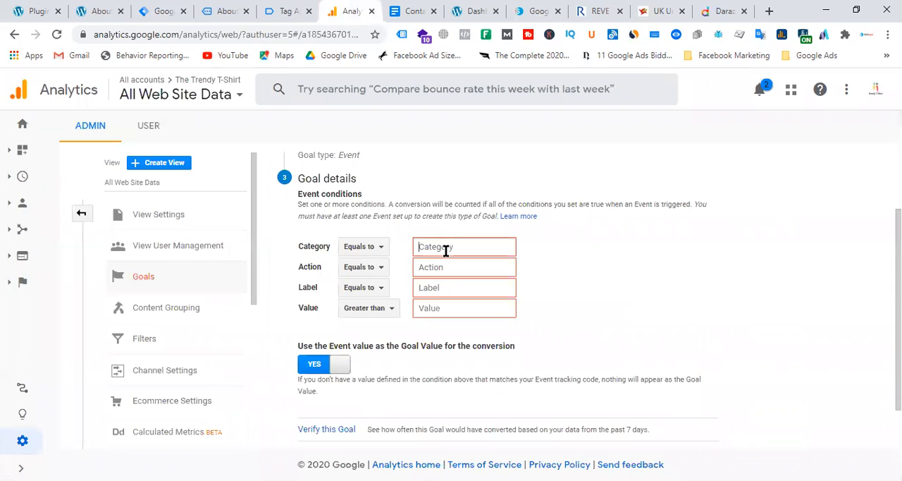
{"action": "key", "text": "ctrl+v"}
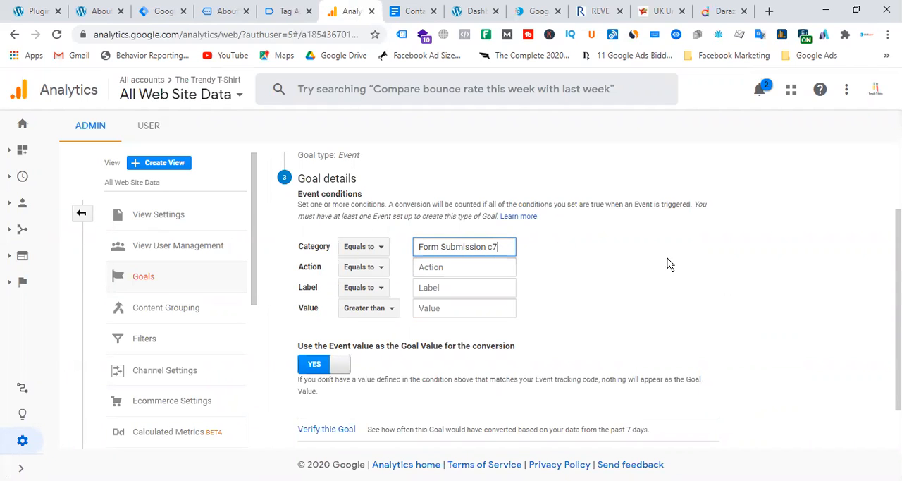
{"action": "scroll", "coordinate": [519, 310], "scroll_direction": "down", "scroll_amount": 1}
{"action": "left_click", "coordinate": [320, 406]}
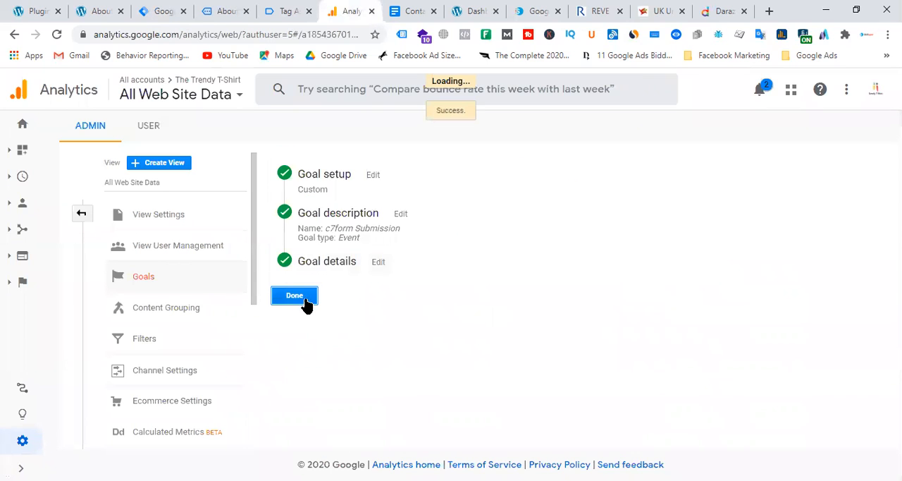
{"action": "left_click", "coordinate": [308, 301]}
Step: Leave the Visit min 2 pages goal, check the c7form Submission goal's setup, and return to the goals list
{"action": "left_click", "coordinate": [634, 303]}
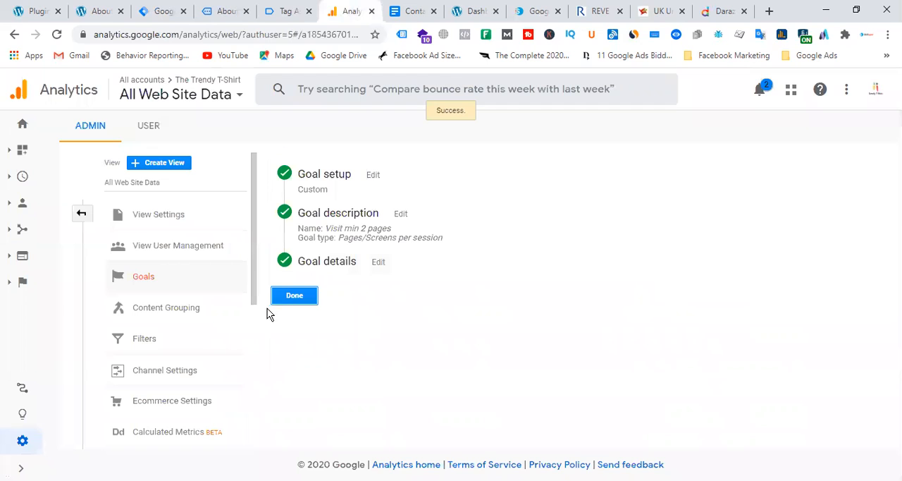
{"action": "left_click", "coordinate": [308, 300]}
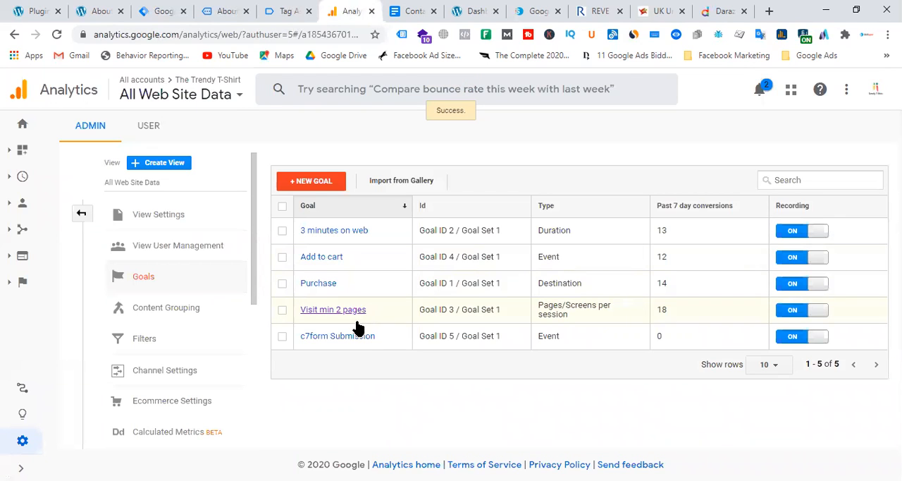
{"action": "left_click", "coordinate": [350, 336]}
{"action": "left_click", "coordinate": [308, 299]}
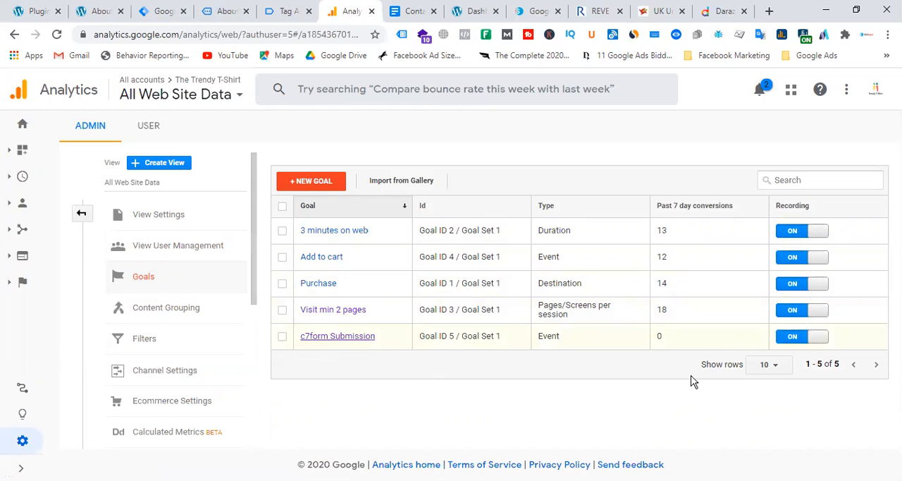
Step: Switch to the website's About page and fill in the contact form's name and email fields
{"action": "left_click", "coordinate": [101, 11]}
{"action": "left_click", "coordinate": [893, 262]}
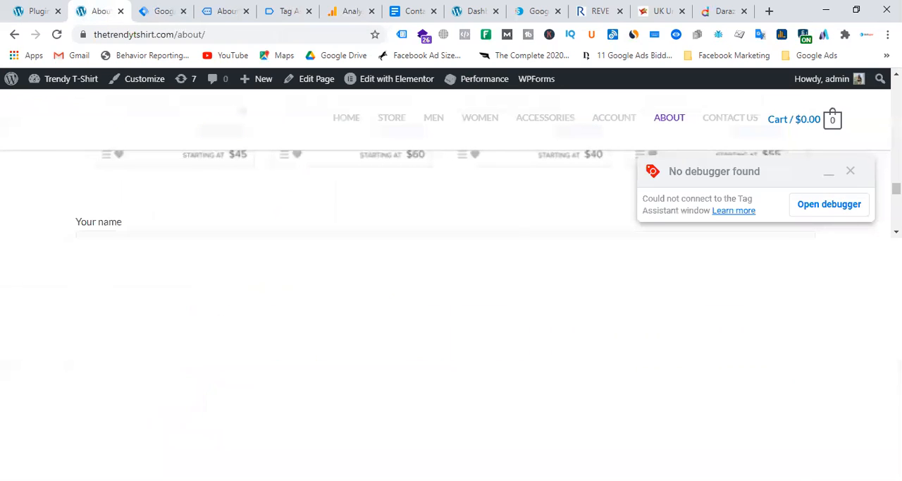
{"action": "type", "text": "shamim"}
{"action": "key", "text": "Tab"}
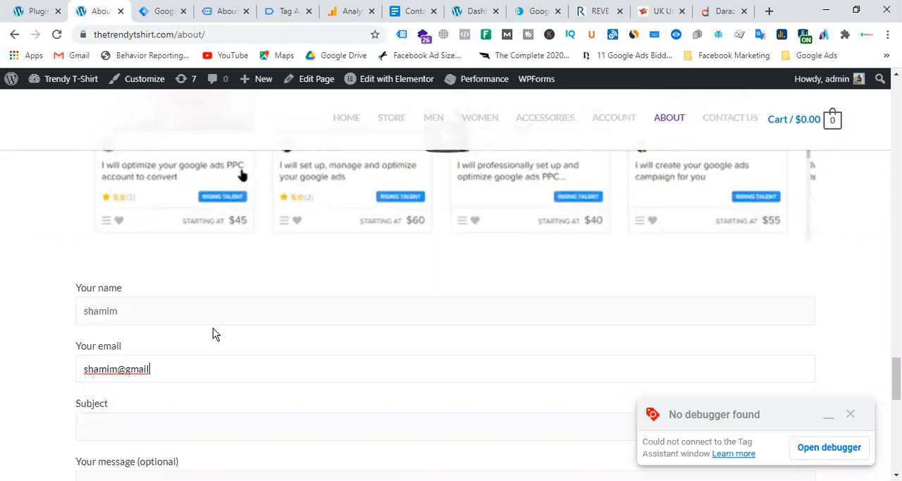
Step: Set the contact form's subject and message to "test", and submit the form again
{"action": "scroll", "coordinate": [189, 339], "scroll_direction": "down", "scroll_amount": 2}
{"action": "left_click", "coordinate": [155, 235]}
{"action": "type", "text": "test"}
{"action": "left_click", "coordinate": [151, 298]}
{"action": "type", "text": "test"}
{"action": "scroll", "coordinate": [414, 284], "scroll_direction": "down", "scroll_amount": 1}
{"action": "scroll", "coordinate": [414, 284], "scroll_direction": "down", "scroll_amount": 4}
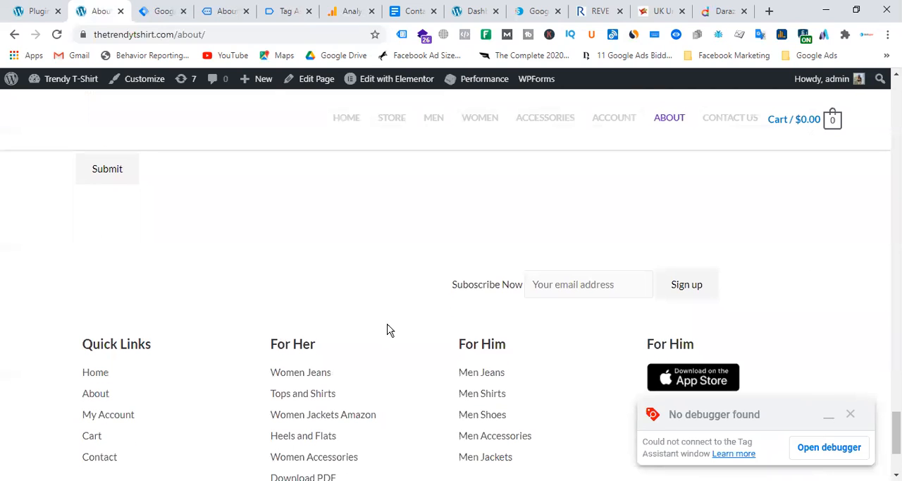
{"action": "left_click", "coordinate": [111, 172]}
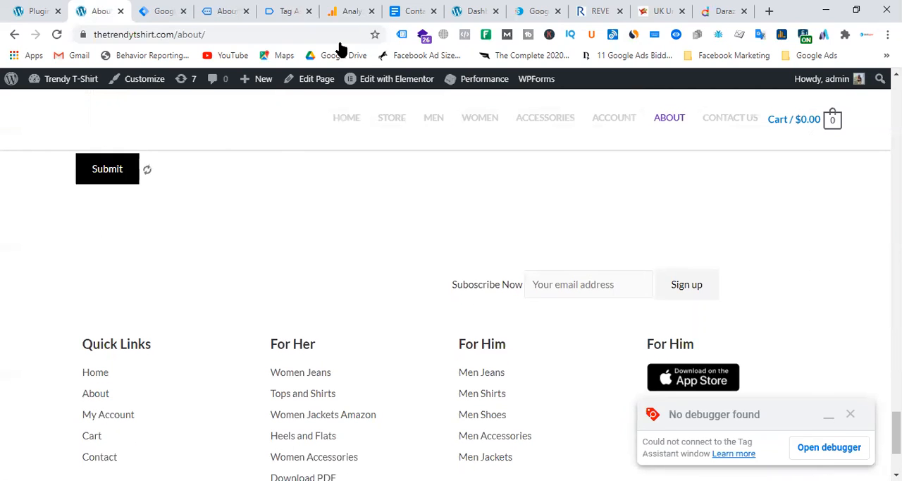
Step: Switch to Google Analytics, check the c7form Submission goal's past 7 day conversions, and reload the Goals page
{"action": "left_click", "coordinate": [358, 12]}
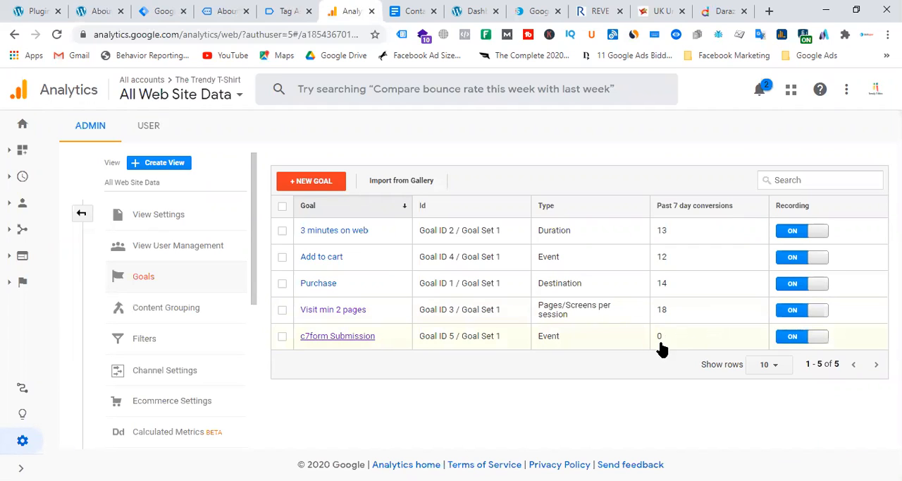
{"action": "left_click", "coordinate": [270, 36]}
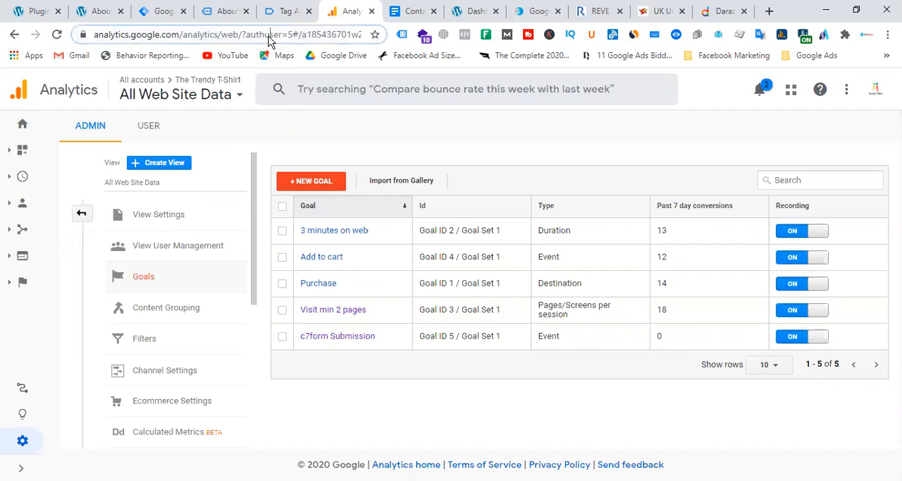
{"action": "key", "text": "Return"}
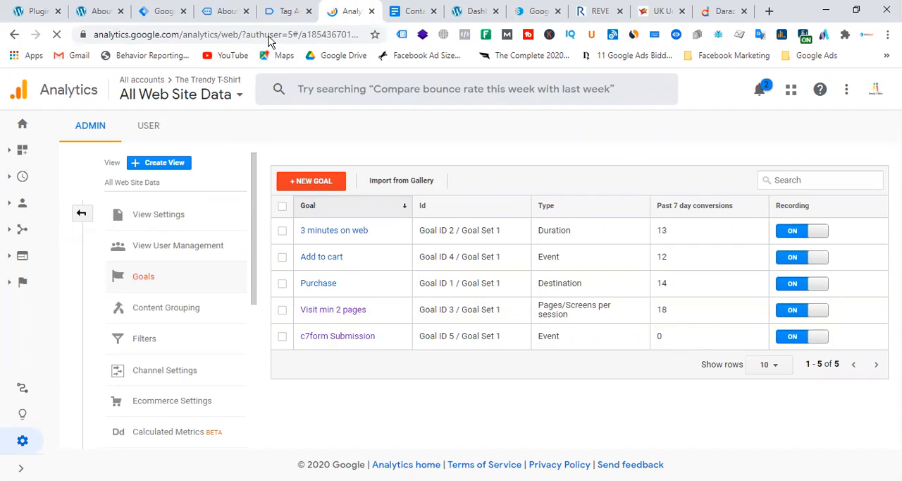